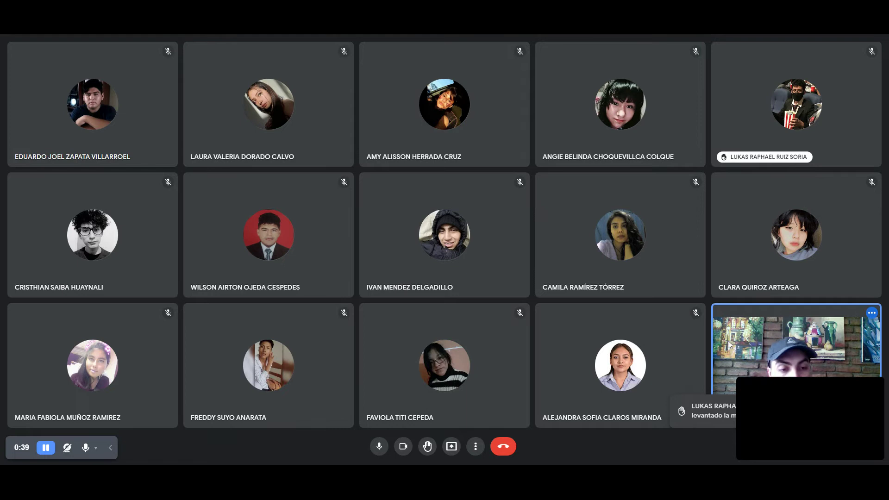
Bring up Google Meet's presenting options: entire screen, a window or a tab.
mouse_move(774, 393)
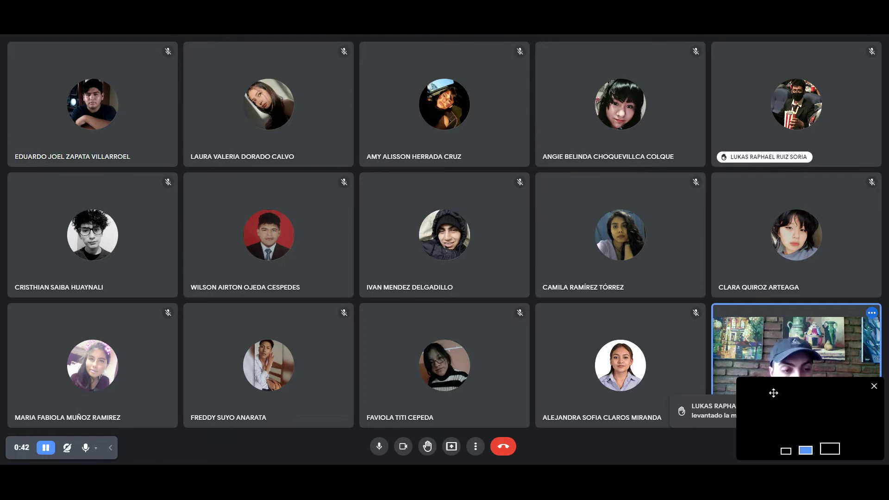
left_click(874, 387)
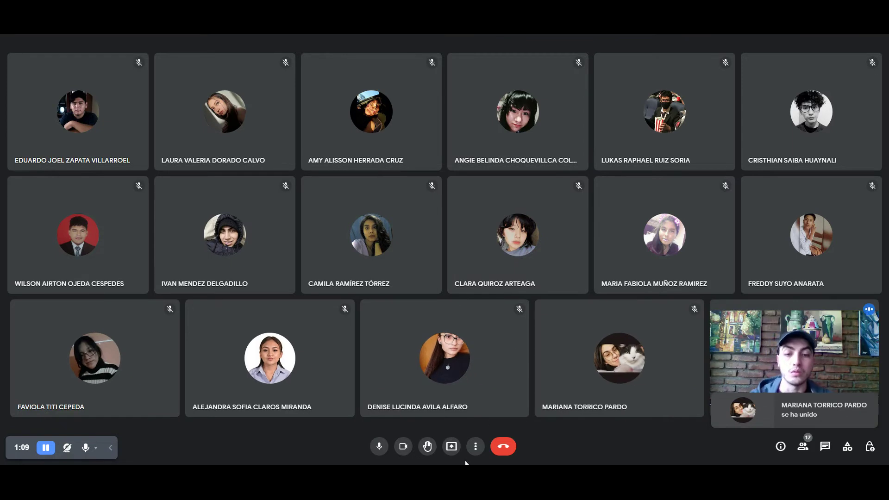
left_click(451, 447)
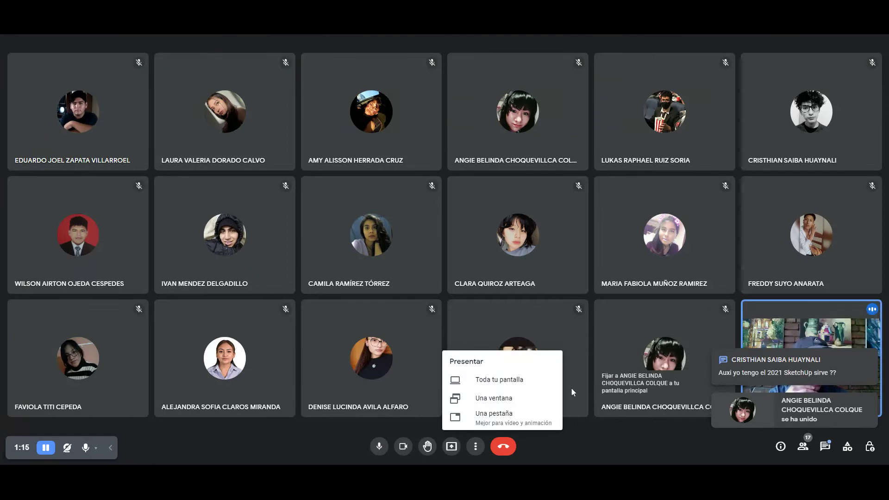
Present the entire screen to the call and show the ARQUITRAZADOS Drive folder.
left_click(501, 381)
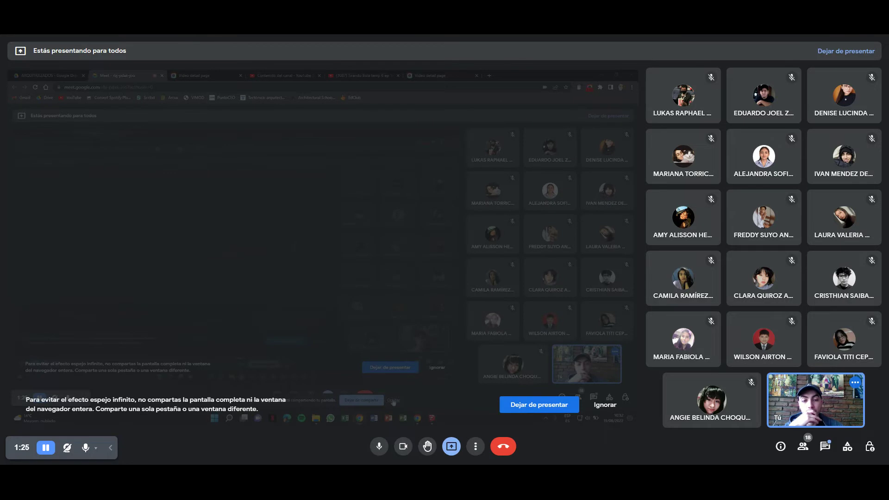
left_click(18, 73)
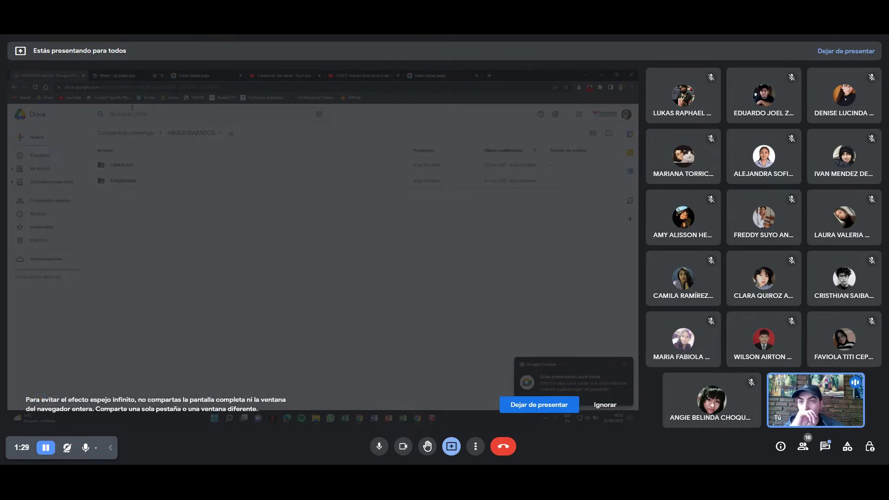
Get a shareable link to the ARQUITRAZADOS folder with Obtener enlace.
left_click(212, 134)
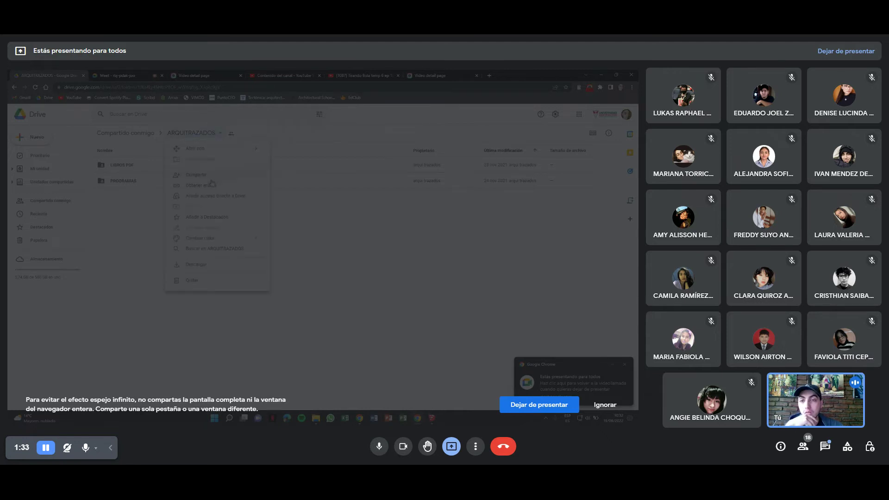
left_click(209, 186)
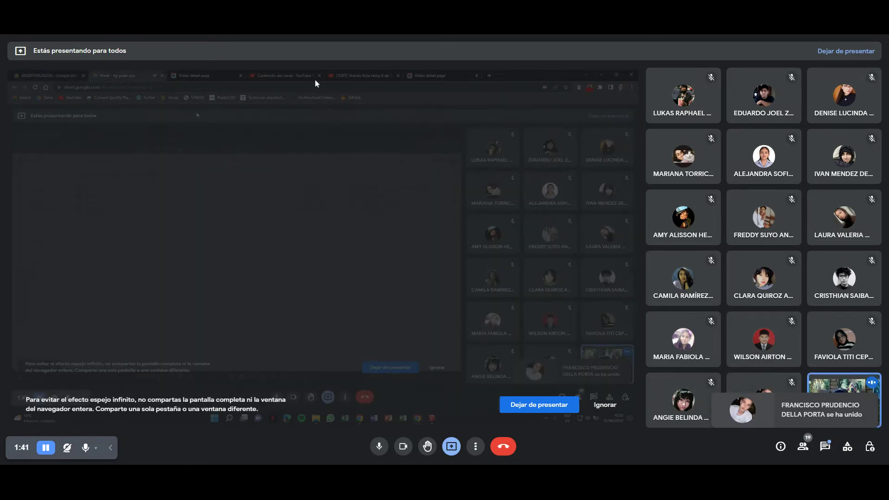
Paste and send the ARQUITRAZADOS folder link in the Meet chat, then close the chat.
left_click(824, 446)
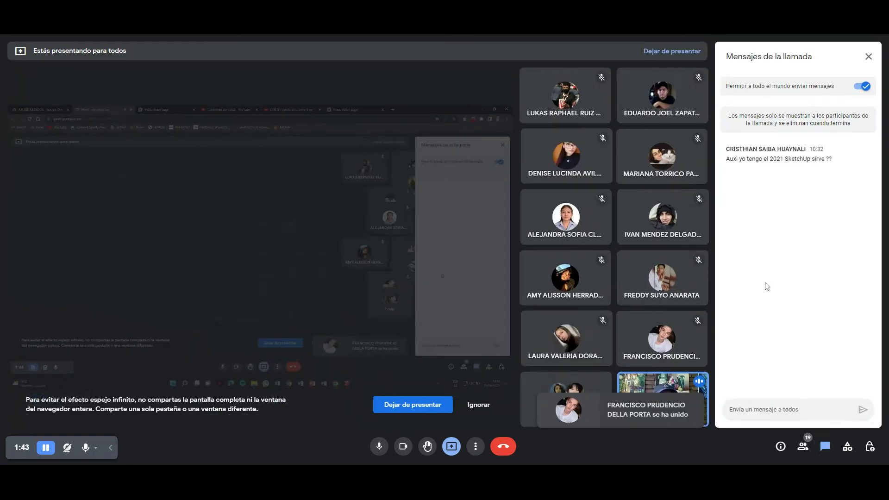
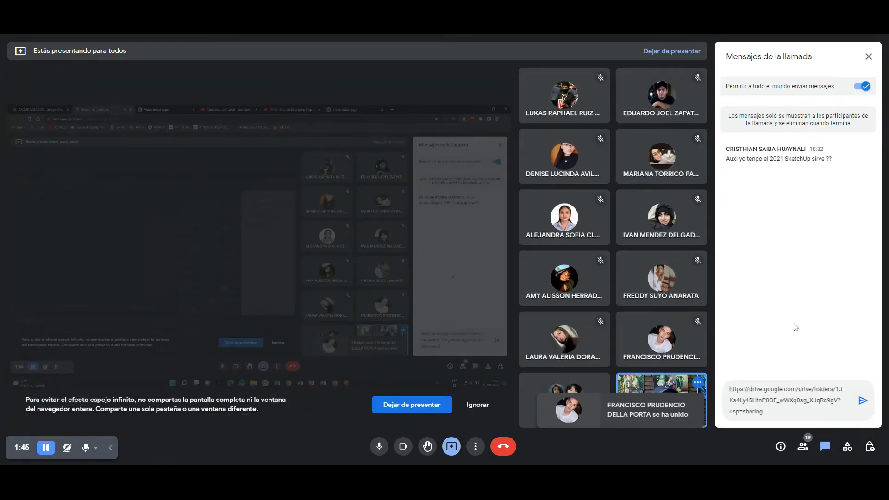
left_click(860, 409)
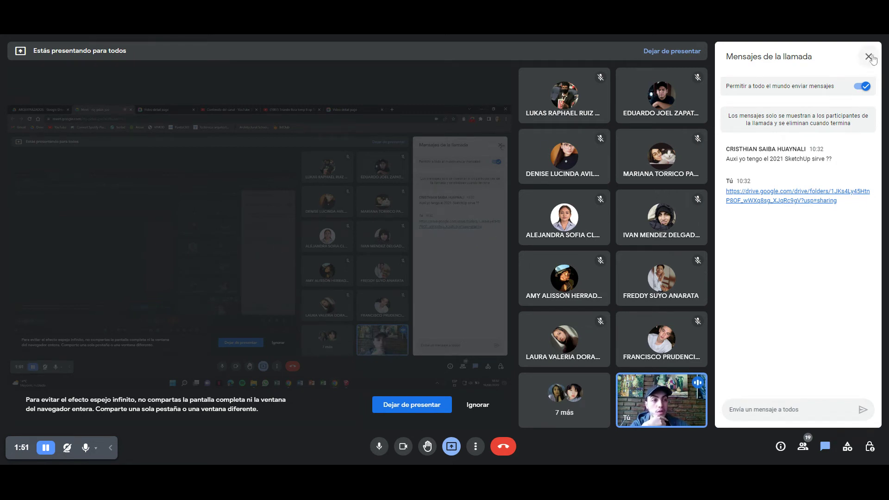
left_click(869, 56)
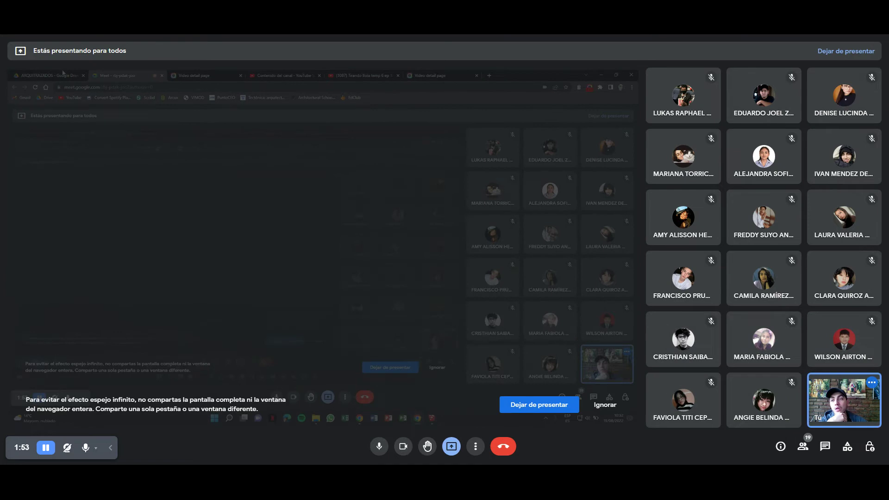
Browse Drive into PROGRAMAS > SKETCHUP 21 - PLUGINS, then bring SketchUp's welcome window forward.
left_click(64, 74)
double_click(134, 181)
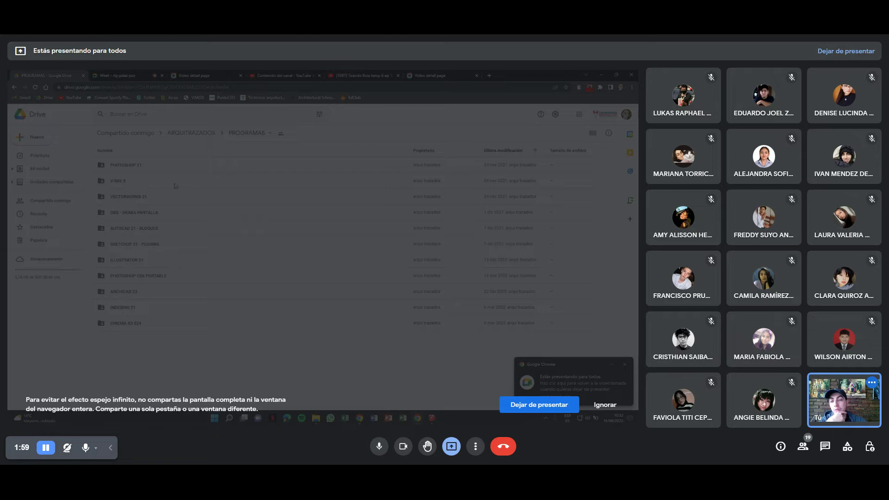
double_click(149, 244)
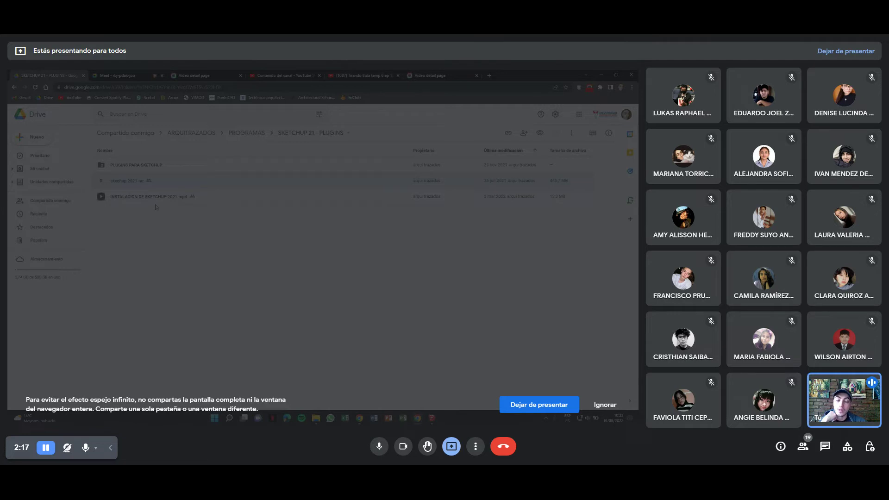
left_click(122, 74)
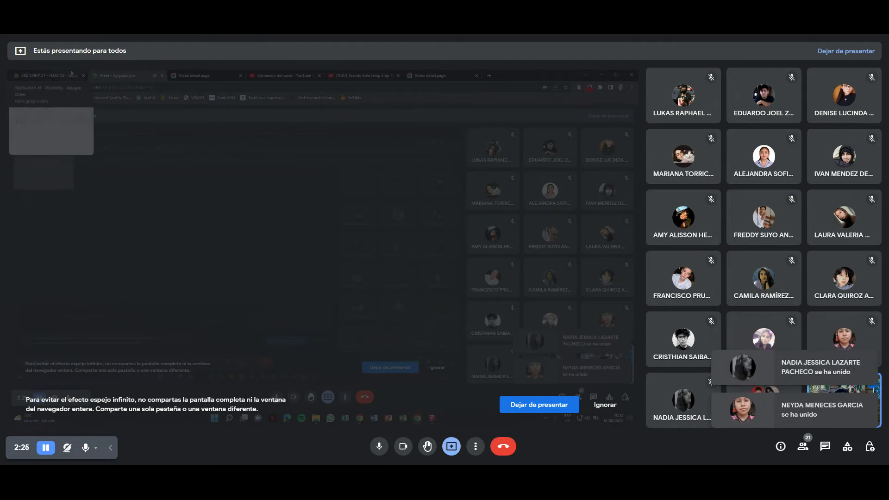
left_click(433, 418)
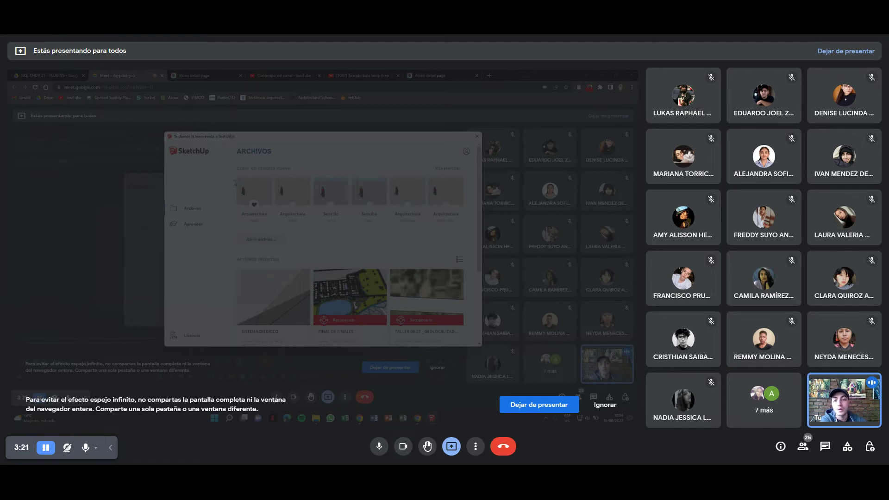
Start a new model from the first Arquitectura template and minimise Chrome to reach SketchUp.
left_click(254, 190)
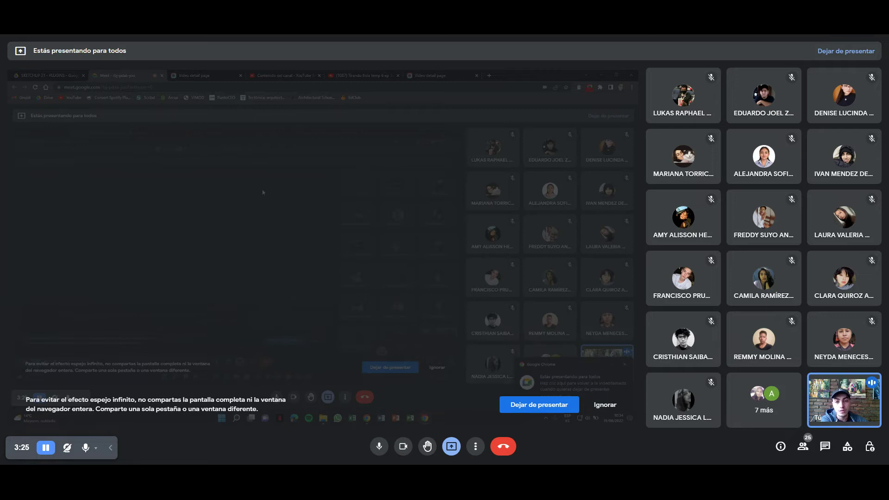
left_click(603, 73)
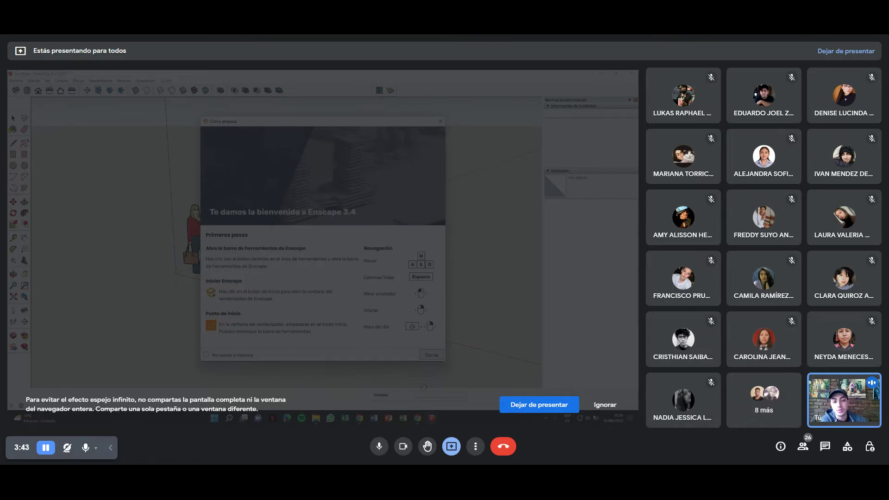
Close Enscape's 'Cómo empezar' dialog with Cerrar.
left_click(433, 356)
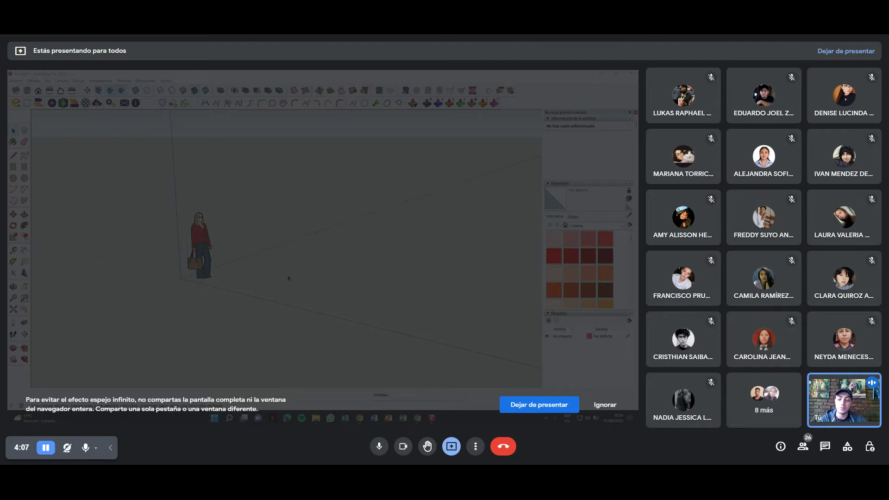
mouse_move(293, 276)
middle_mouse_down()
mouse_move(308, 287)
mouse_move(422, 260)
mouse_move(398, 285)
mouse_move(390, 276)
mouse_move(317, 281)
mouse_move(336, 262)
middle_mouse_up()
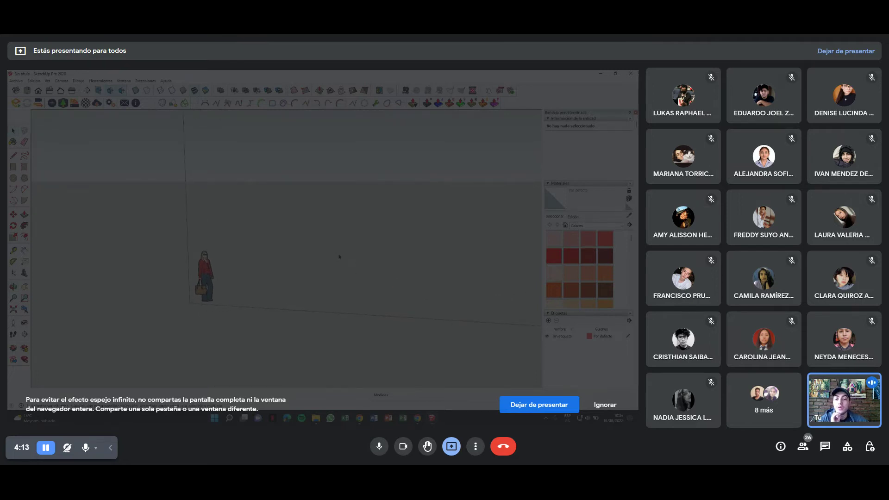
left_click(418, 418)
left_click(67, 447)
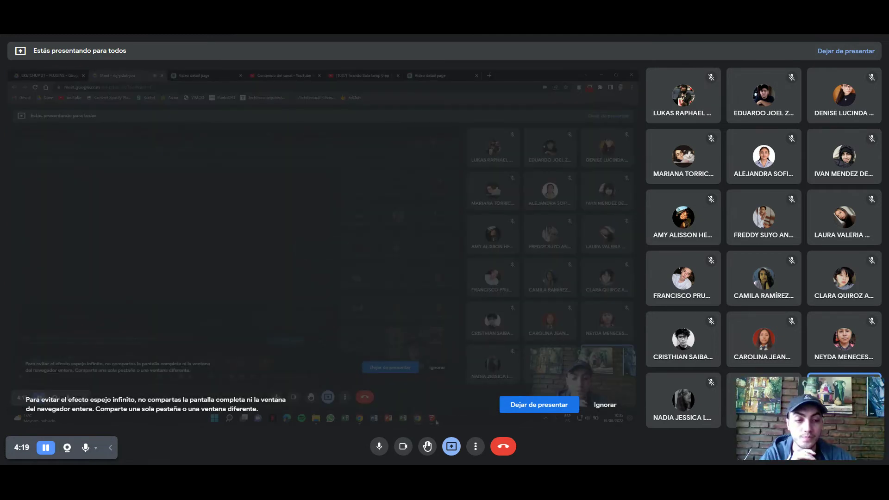
key("alt+Tab")
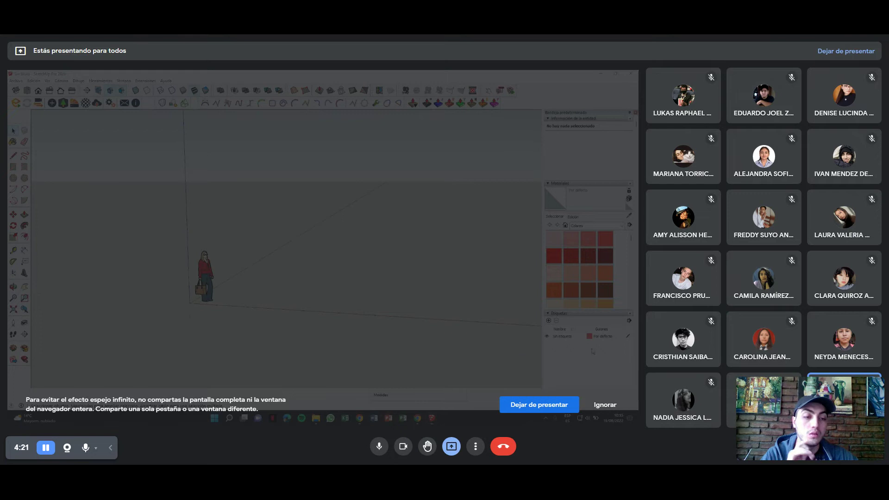
left_click(417, 418)
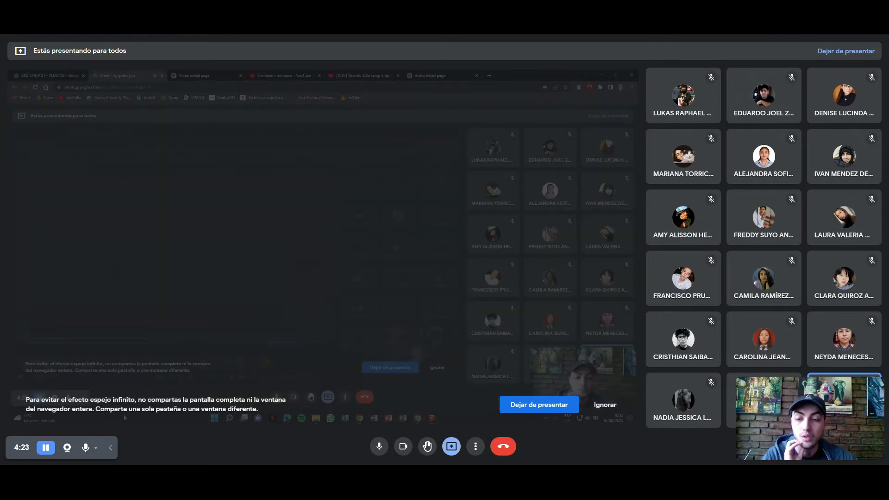
left_click(67, 447)
left_click(431, 419)
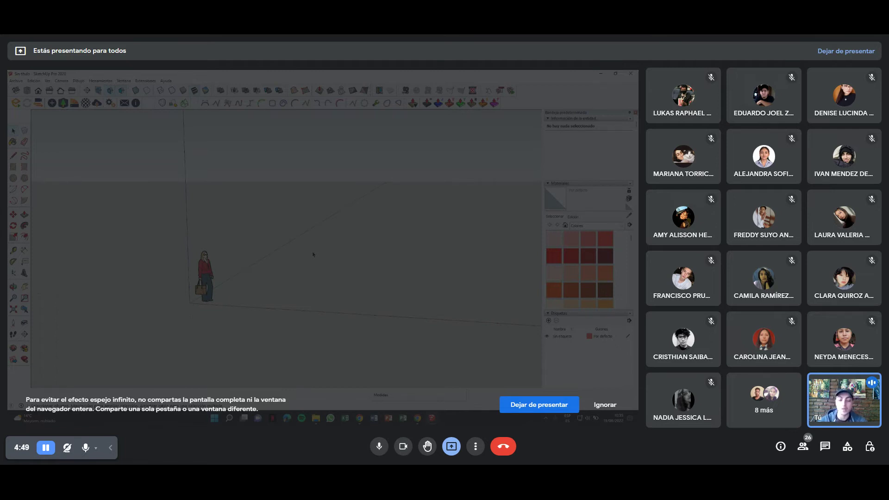
mouse_move(266, 242)
middle_mouse_down()
mouse_move(308, 231)
mouse_move(287, 256)
mouse_move(302, 253)
mouse_move(267, 231)
mouse_move(289, 239)
middle_mouse_up()
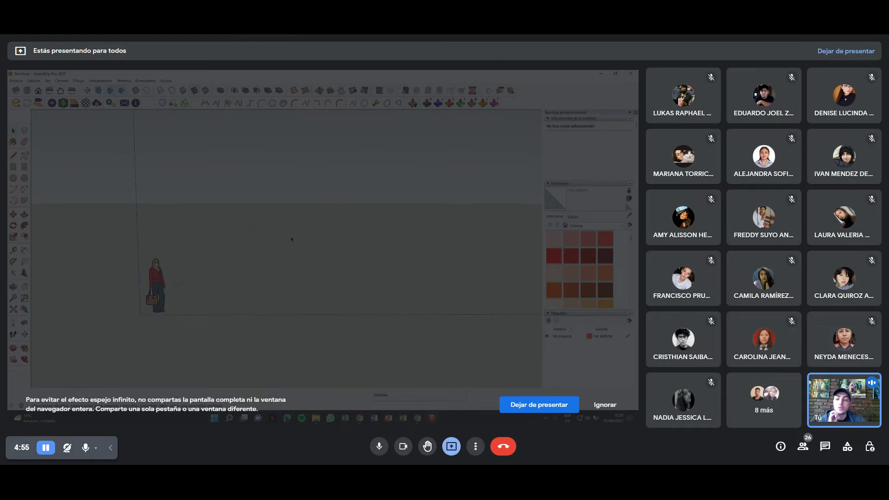
middle_click_drag(283, 233, 262, 235)
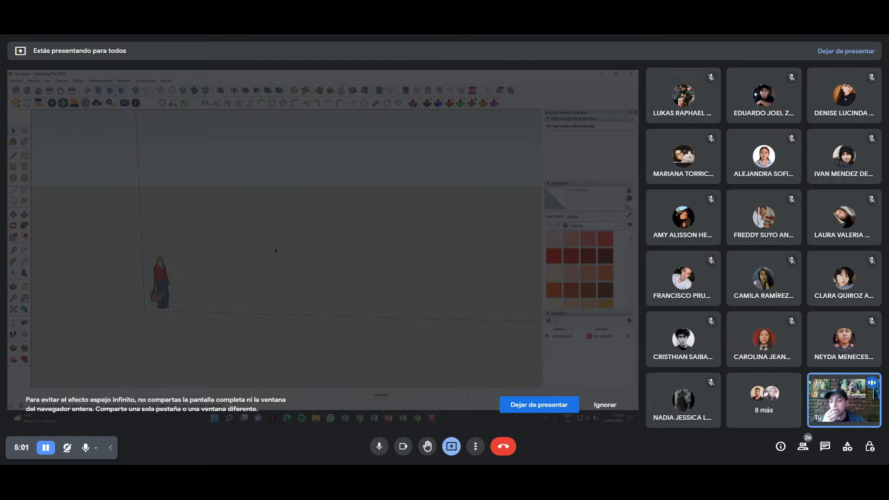
mouse_move(279, 244)
middle_mouse_down()
mouse_move(271, 239)
mouse_move(277, 252)
mouse_move(223, 268)
mouse_move(107, 279)
mouse_move(308, 282)
mouse_move(428, 236)
mouse_move(423, 310)
mouse_move(199, 259)
mouse_move(189, 239)
middle_mouse_up()
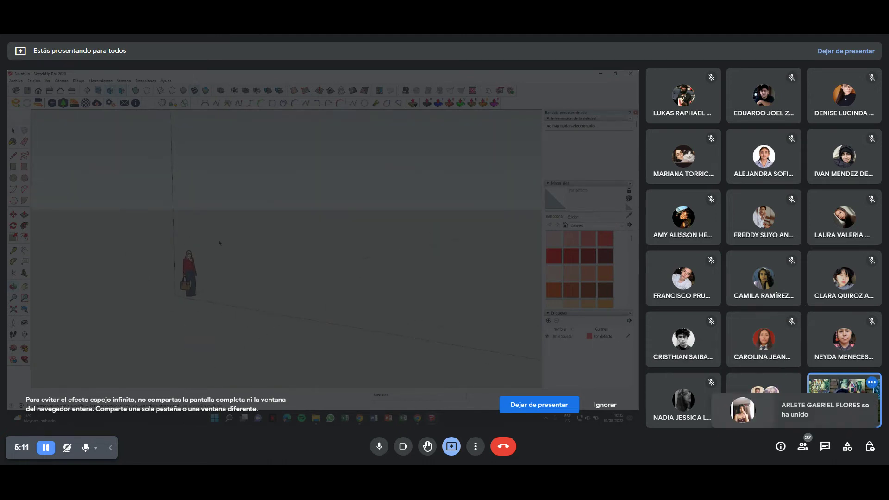
mouse_move(223, 242)
middle_mouse_down()
mouse_move(315, 247)
mouse_move(315, 225)
mouse_move(287, 252)
mouse_move(318, 221)
mouse_move(309, 253)
mouse_move(373, 202)
mouse_move(264, 246)
mouse_move(270, 299)
mouse_move(315, 277)
mouse_move(339, 252)
middle_mouse_up()
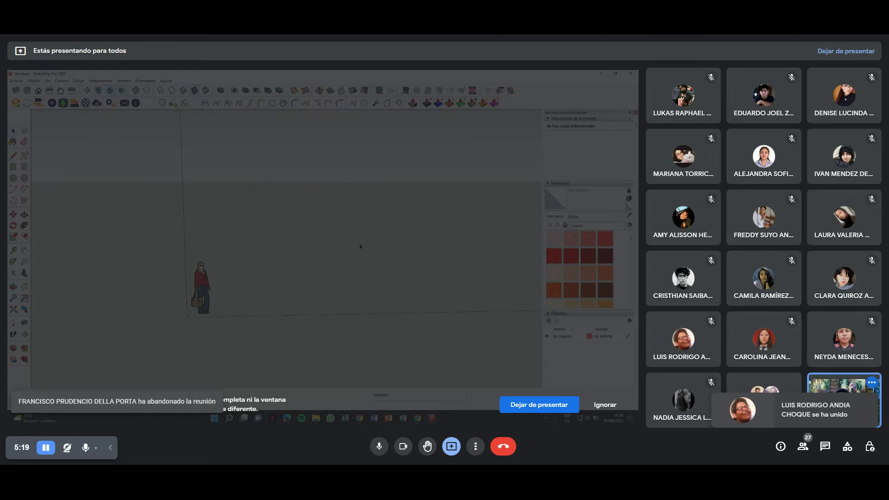
mouse_move(357, 243)
middle_mouse_down()
mouse_move(320, 240)
mouse_move(334, 227)
mouse_move(322, 228)
mouse_move(379, 227)
mouse_move(250, 234)
mouse_move(351, 237)
mouse_move(255, 243)
mouse_move(360, 254)
mouse_move(248, 276)
mouse_move(338, 222)
mouse_move(310, 249)
middle_mouse_up()
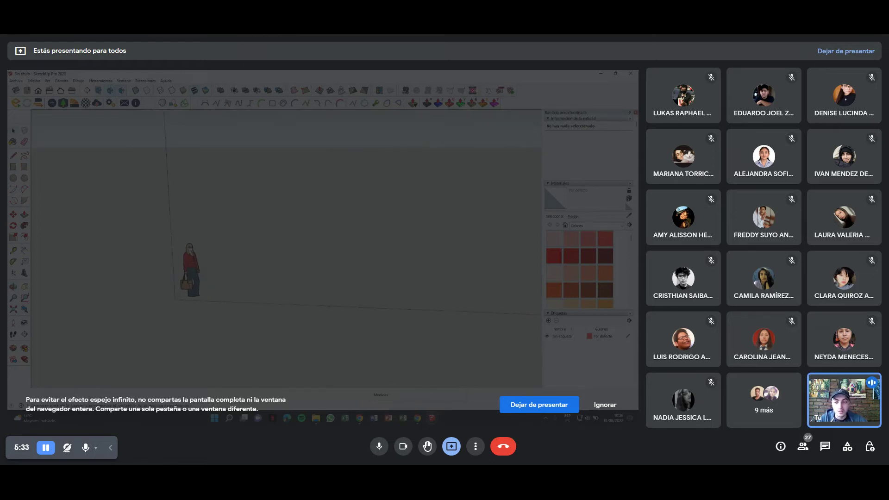
mouse_move(227, 254)
middle_mouse_down("shift")
mouse_move(129, 269)
mouse_move(173, 272)
mouse_move(186, 255)
mouse_move(139, 257)
mouse_move(173, 238)
mouse_move(289, 235)
middle_mouse_up("shift")
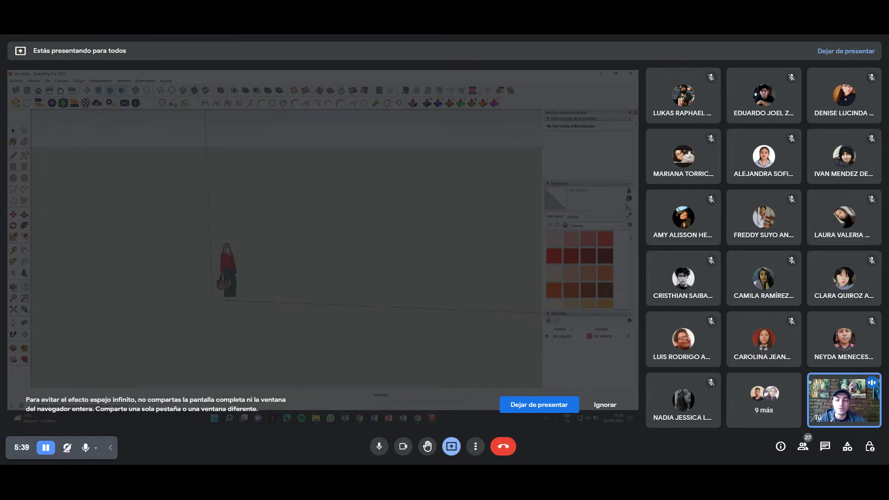
mouse_move(122, 271)
middle_mouse_down()
mouse_move(388, 253)
mouse_move(154, 233)
mouse_move(124, 256)
mouse_move(274, 282)
mouse_move(260, 294)
mouse_move(233, 278)
middle_mouse_up()
left_click(224, 266)
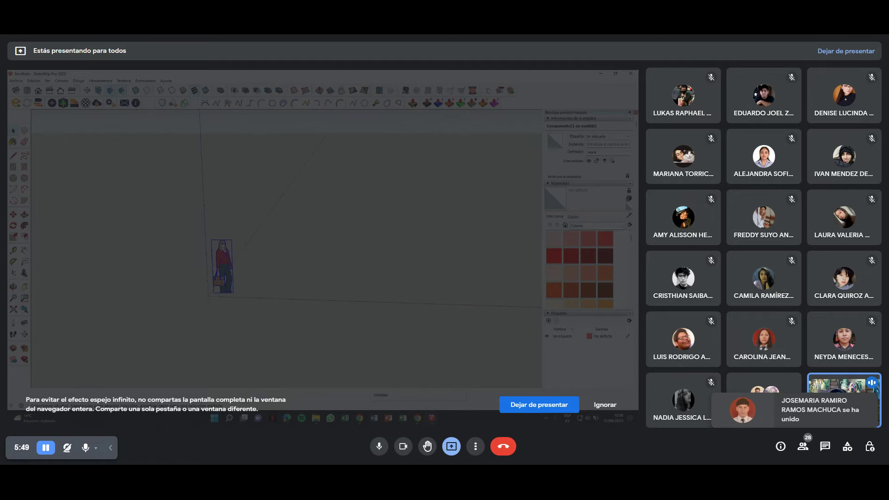
mouse_move(267, 239)
middle_mouse_down()
mouse_move(254, 214)
mouse_move(296, 258)
mouse_move(337, 241)
middle_mouse_up()
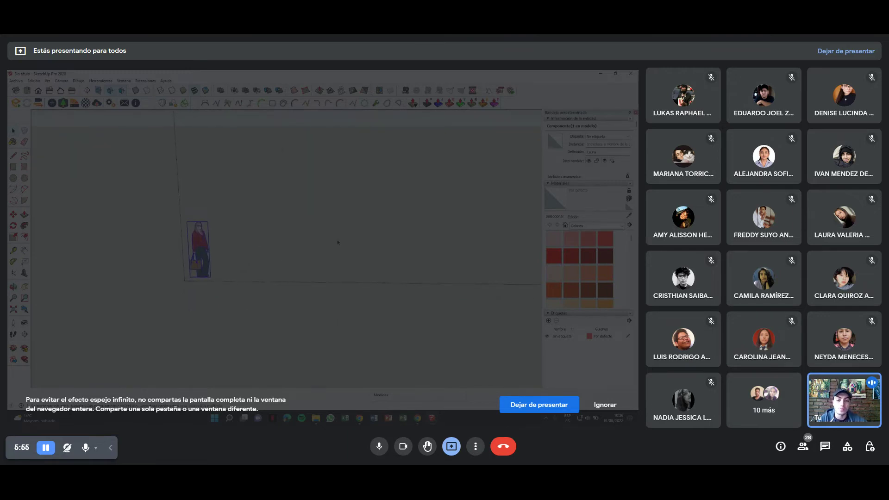
left_click(338, 242)
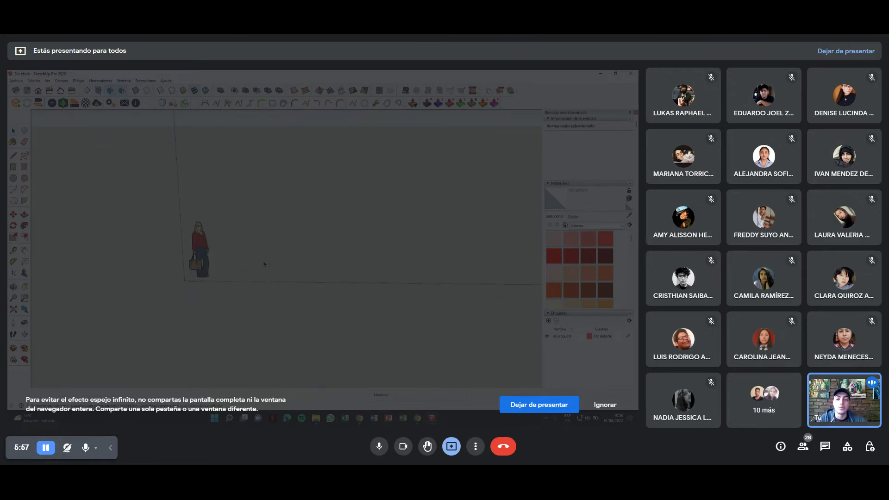
mouse_move(357, 238)
middle_mouse_down()
mouse_move(323, 254)
mouse_move(328, 268)
mouse_move(277, 265)
middle_mouse_up()
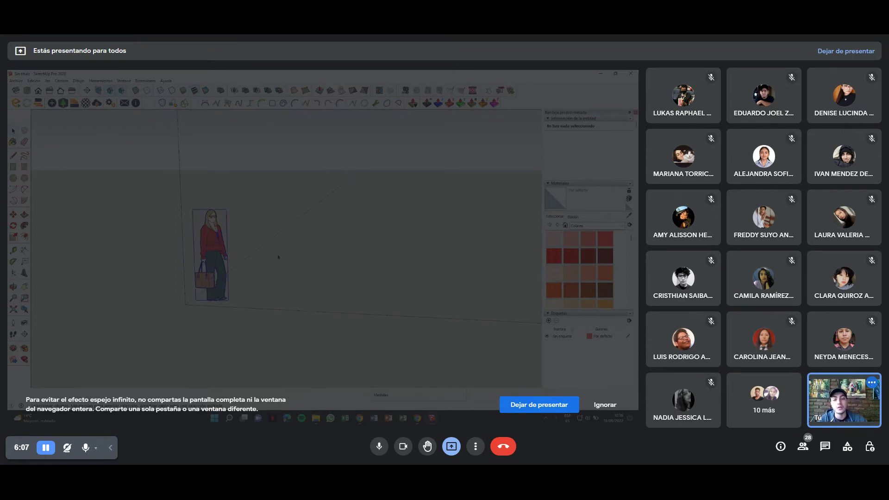
middle_click_drag(275, 263, 278, 250)
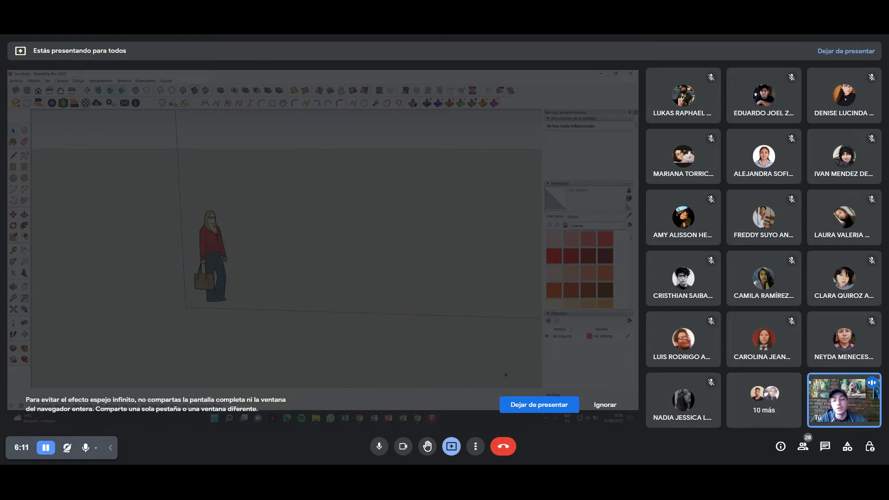
mouse_move(411, 309)
middle_mouse_down()
mouse_move(384, 308)
mouse_move(417, 312)
mouse_move(418, 324)
middle_mouse_up()
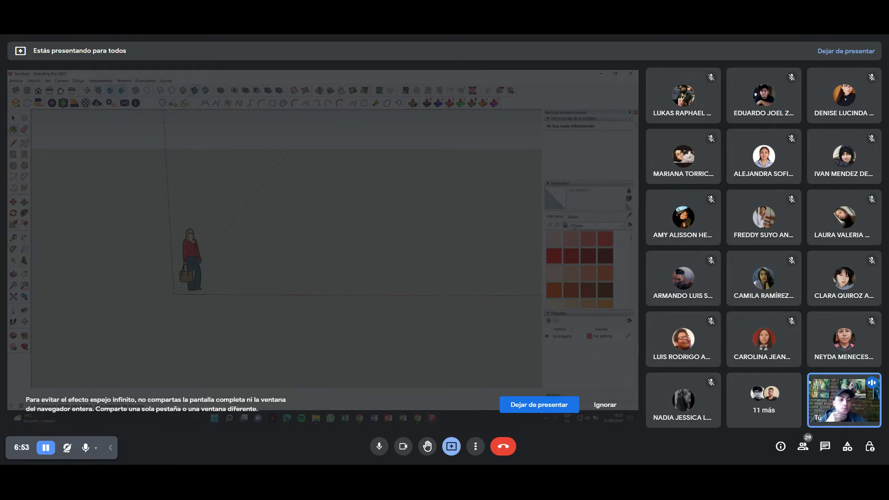
left_click(621, 226)
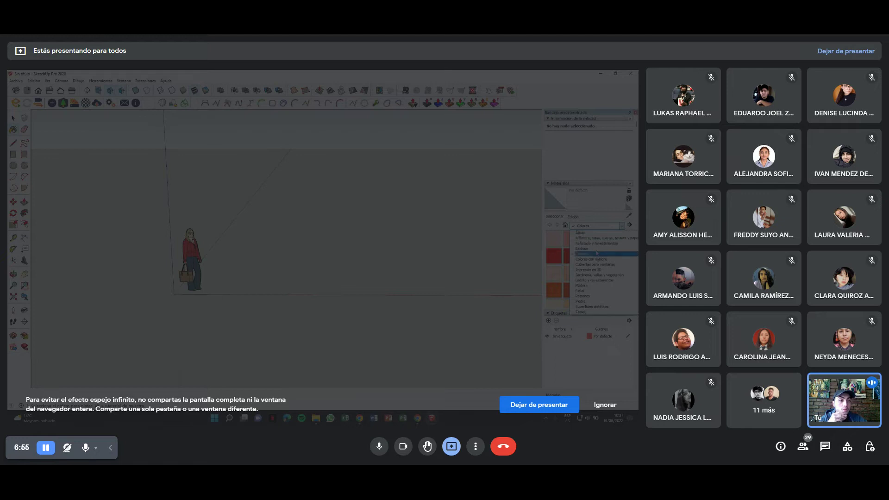
left_click(587, 243)
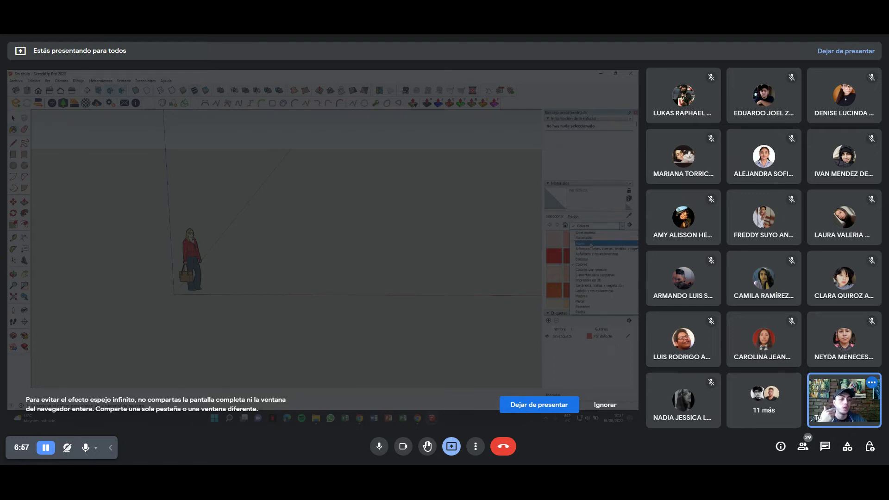
left_click(622, 225)
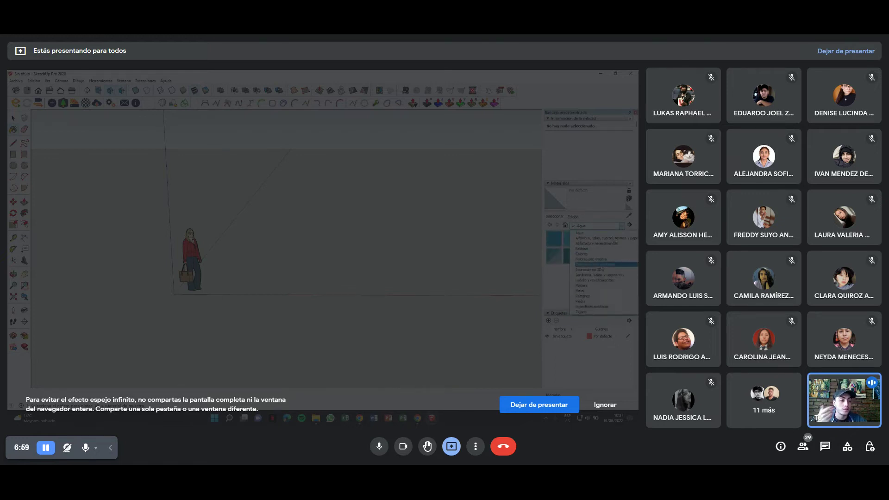
left_click(603, 265)
left_click(621, 225)
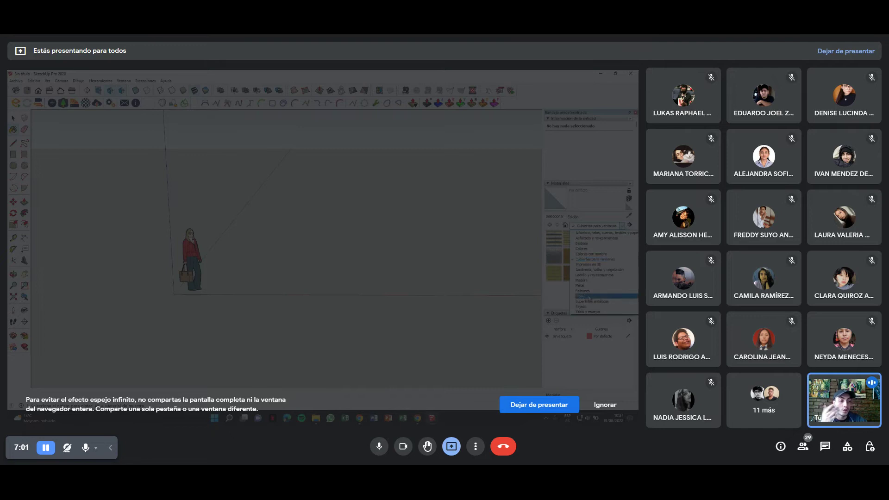
left_click(580, 257)
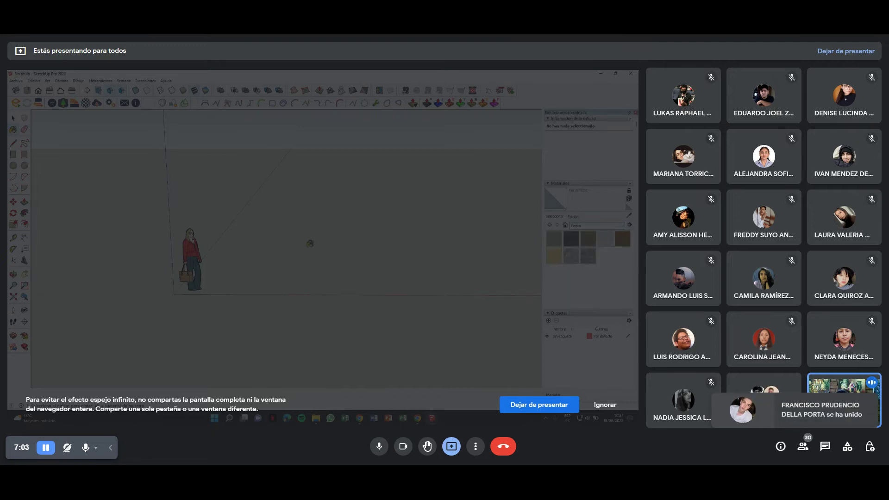
mouse_move(311, 244)
middle_mouse_down()
mouse_move(324, 255)
mouse_move(358, 231)
mouse_move(337, 231)
middle_mouse_up()
left_click(602, 225)
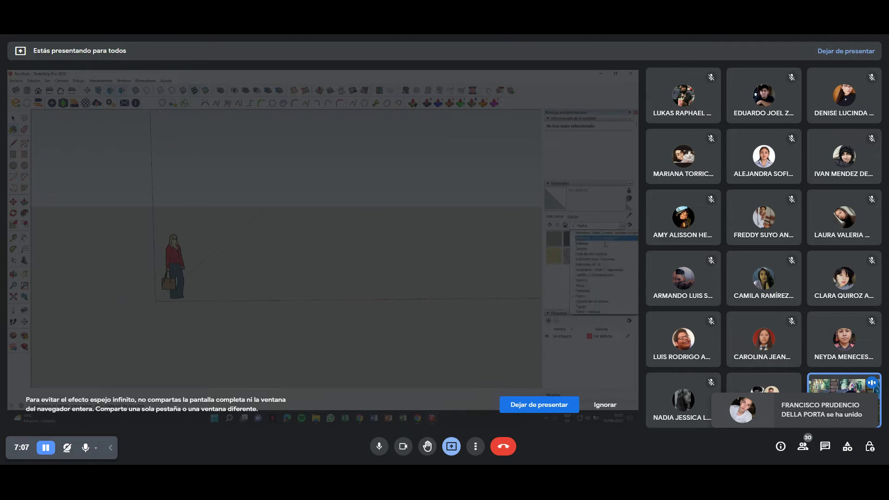
left_click(597, 243)
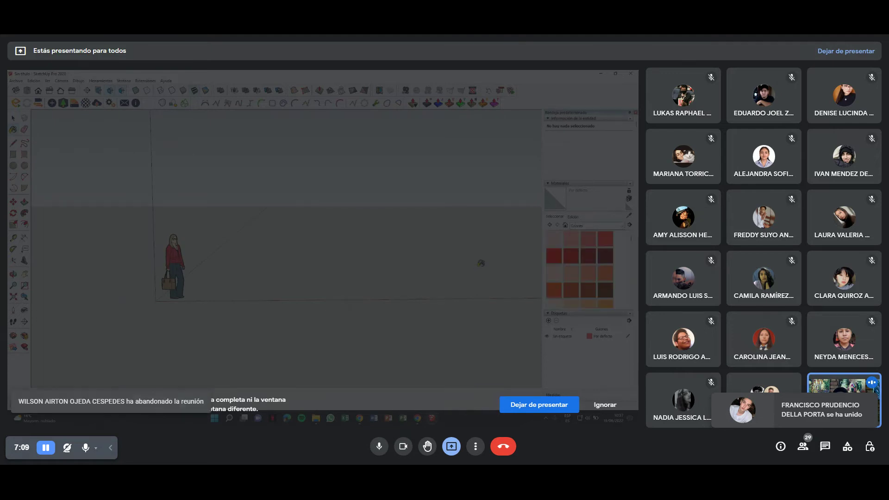
mouse_move(363, 244)
middle_mouse_down()
mouse_move(349, 251)
mouse_move(359, 275)
mouse_move(239, 242)
middle_mouse_up()
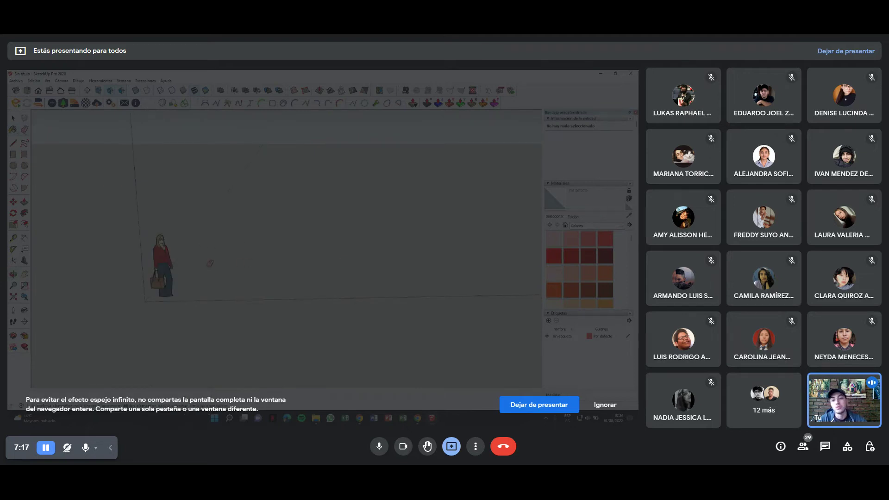
left_click(170, 259)
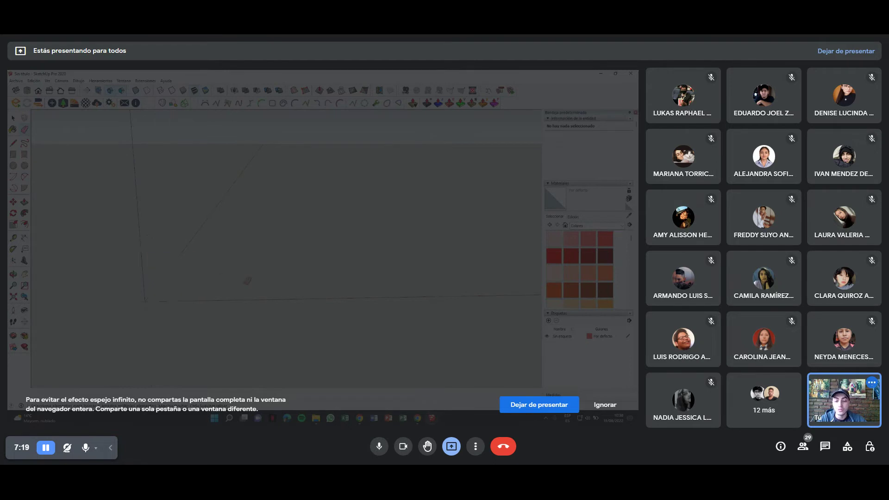
left_click(215, 273)
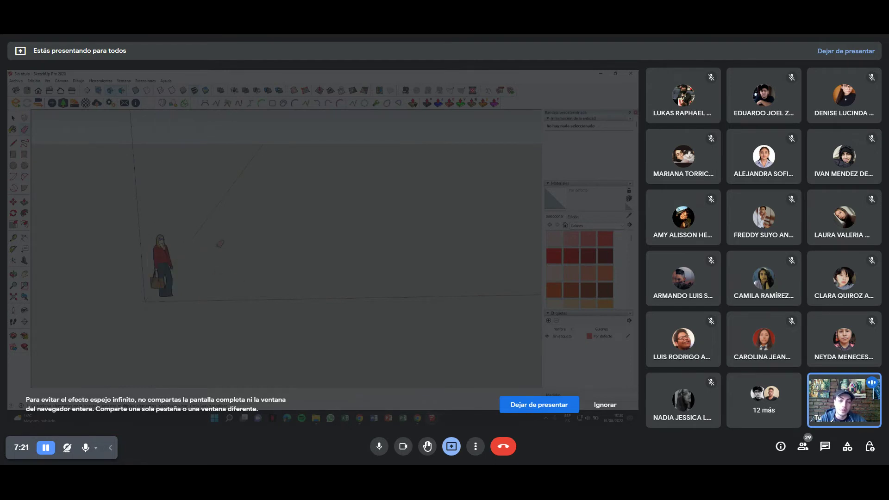
left_click(170, 290)
key("ctrl+z")
key("ctrl+y")
key("ctrl+z")
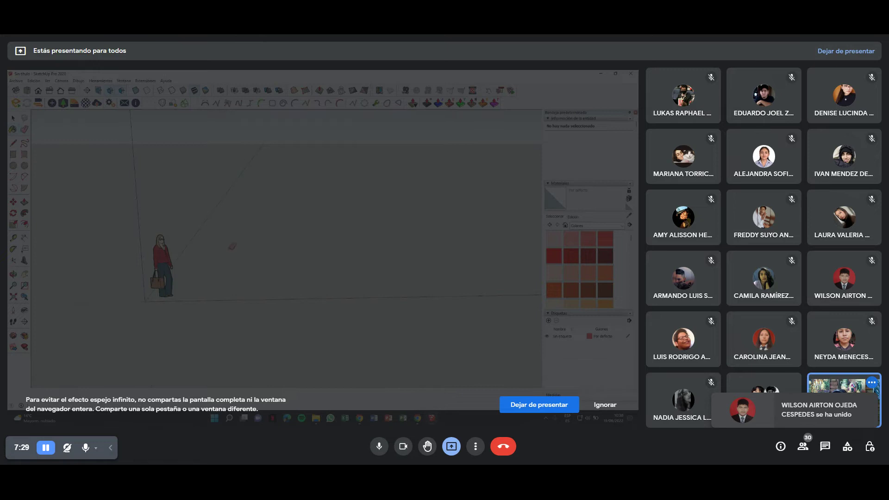
left_click(172, 250)
key("ctrl+z")
key("ctrl+z")
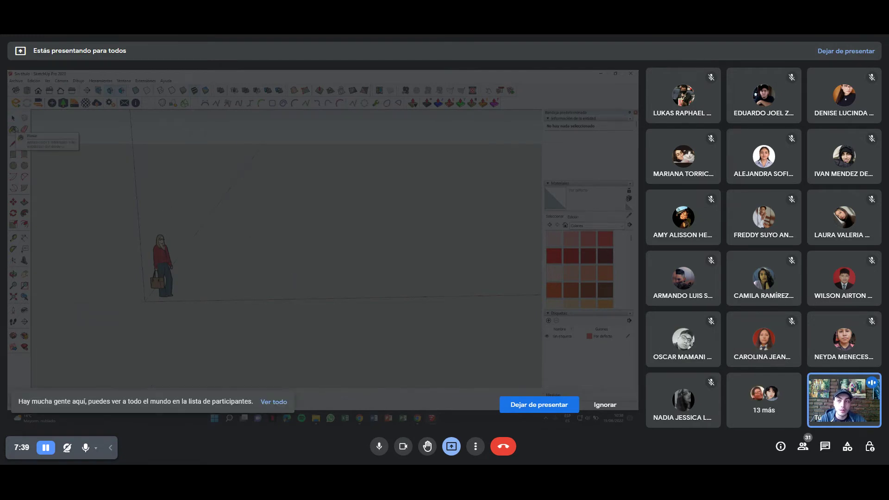
left_click(157, 234)
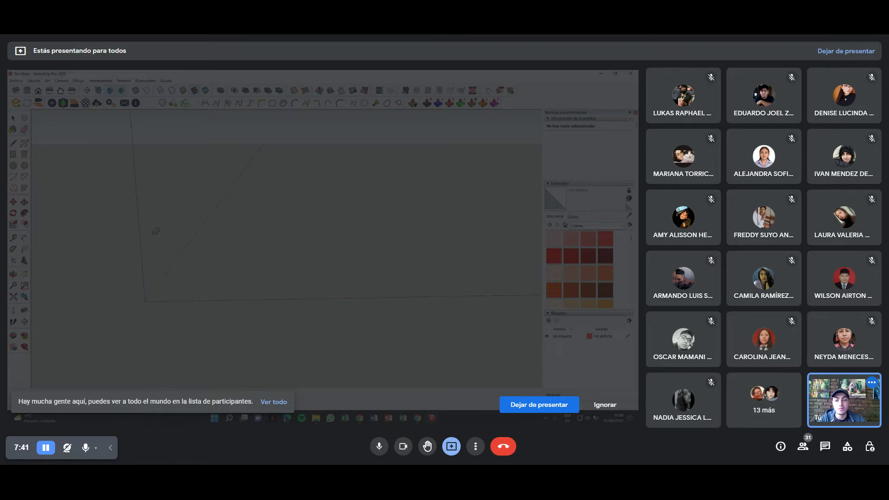
key("ctrl+z")
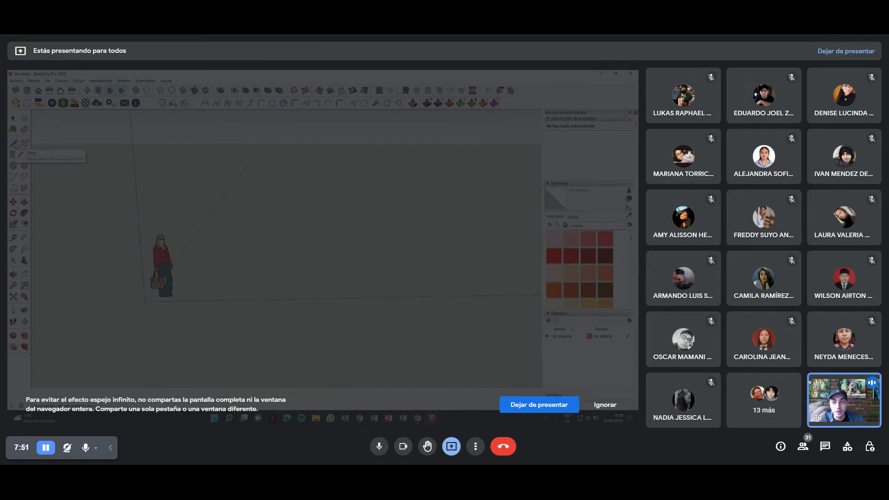
Draw two joined edges on the ground plane to the right of the scale figure.
left_click(14, 144)
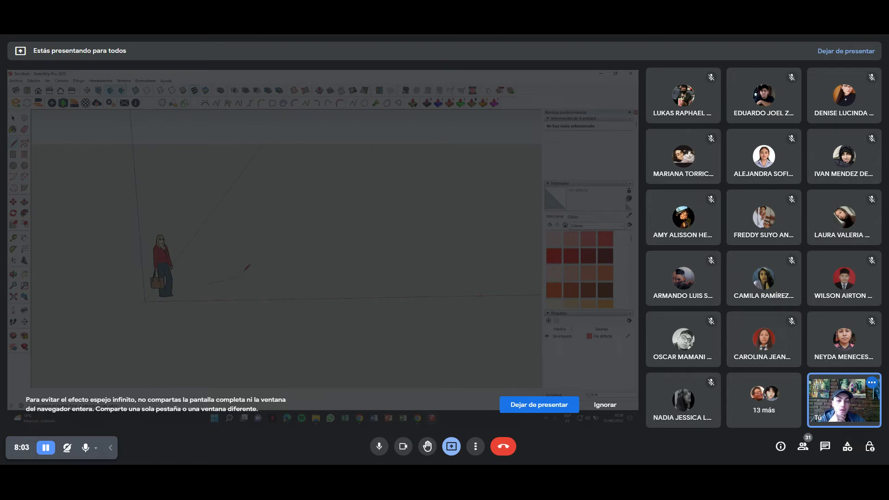
left_click(402, 281)
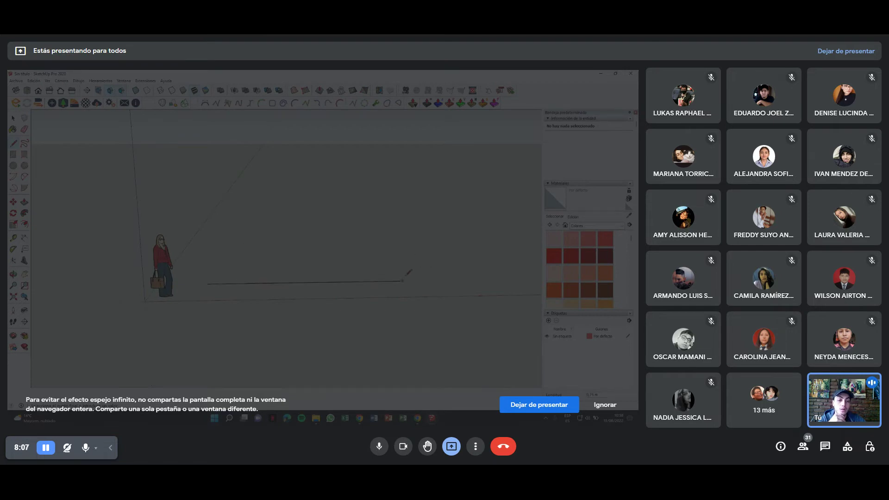
middle_click_drag(403, 255, 394, 241)
left_click(380, 223)
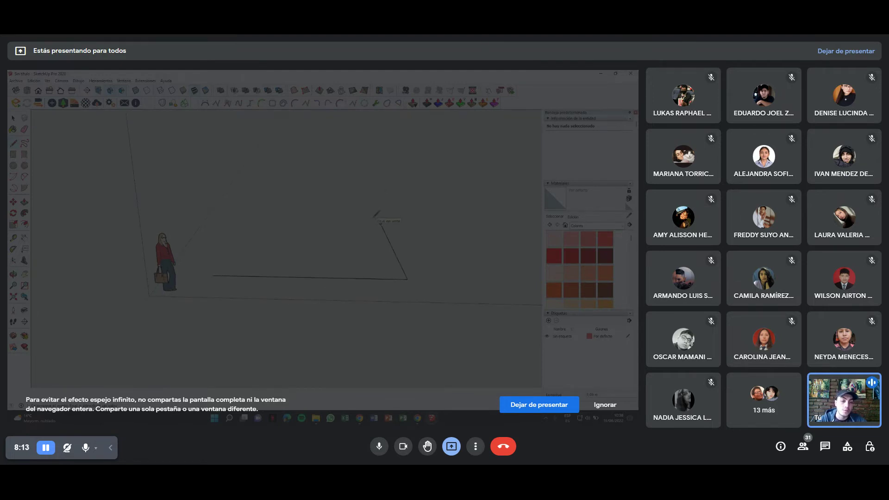
key("space")
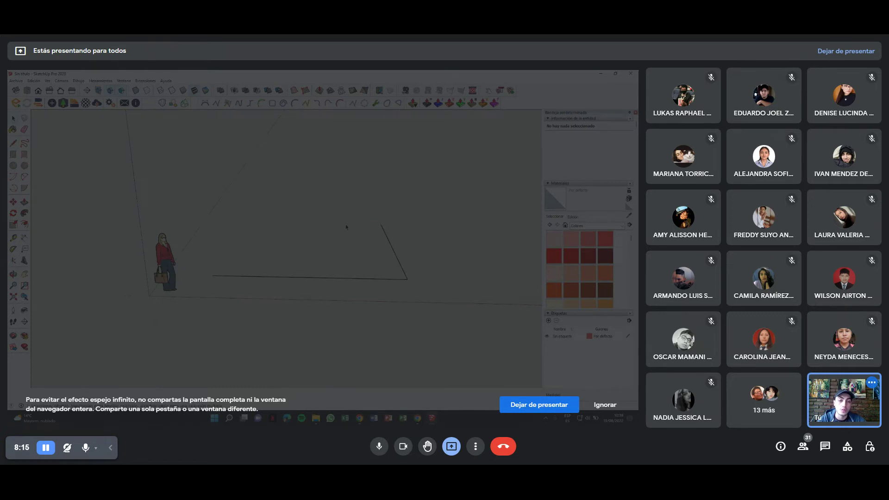
middle_click_drag(346, 227, 324, 238)
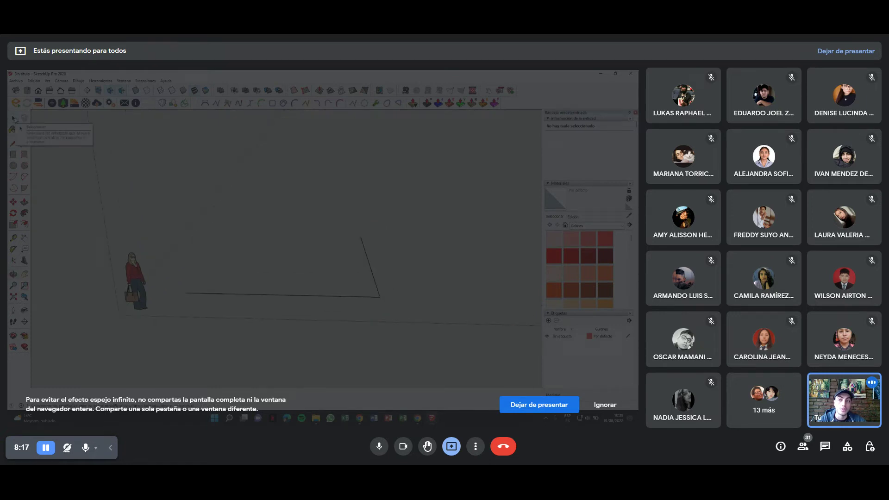
mouse_move(320, 279)
middle_mouse_down()
mouse_move(292, 278)
mouse_move(296, 272)
middle_mouse_up()
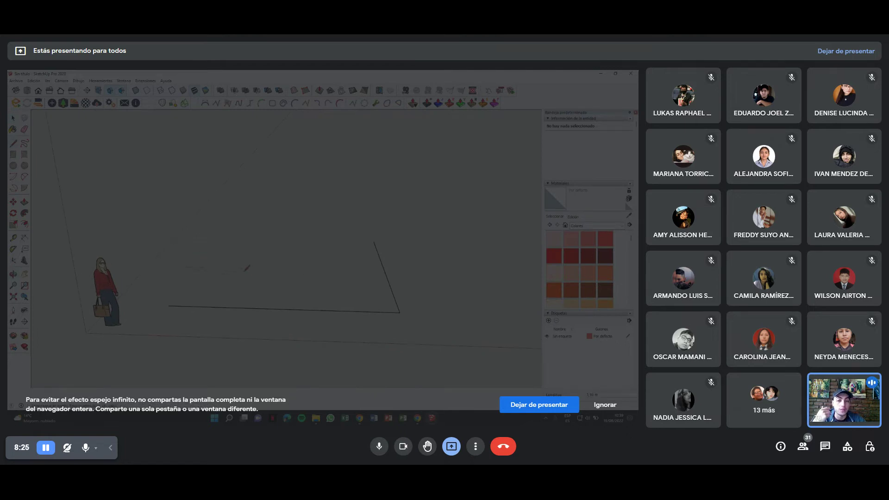
key("space")
key("l")
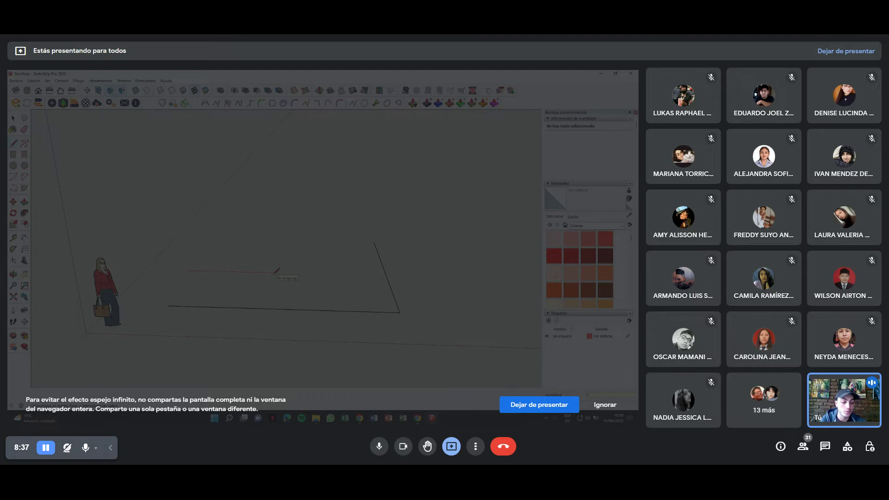
Draw a smaller two-edge corner along the red axis, undoing its triangle-closing edge.
left_click(276, 272)
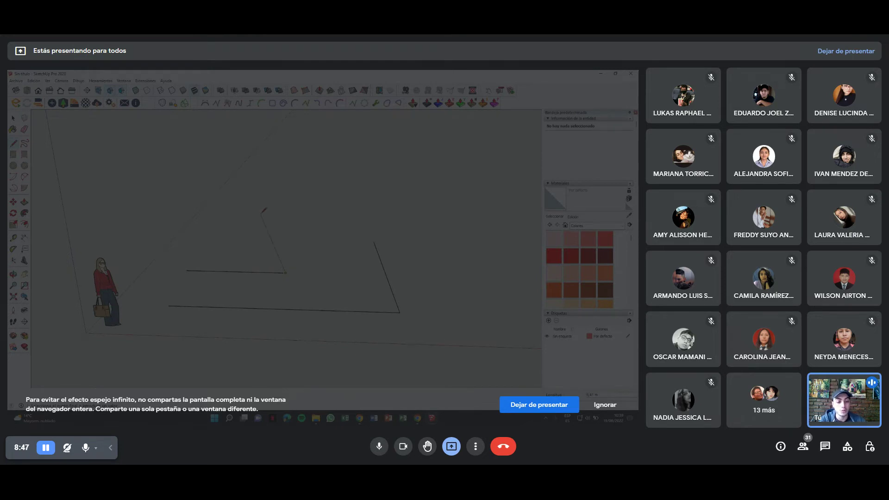
middle_click_drag(260, 214, 256, 267)
mouse_move(260, 206)
middle_mouse_down()
mouse_move(258, 166)
mouse_move(278, 188)
mouse_move(258, 194)
mouse_move(280, 300)
mouse_move(279, 263)
mouse_move(230, 165)
mouse_move(276, 274)
mouse_move(290, 206)
mouse_move(289, 264)
mouse_move(310, 260)
mouse_move(319, 278)
mouse_move(321, 180)
mouse_move(304, 254)
middle_mouse_up()
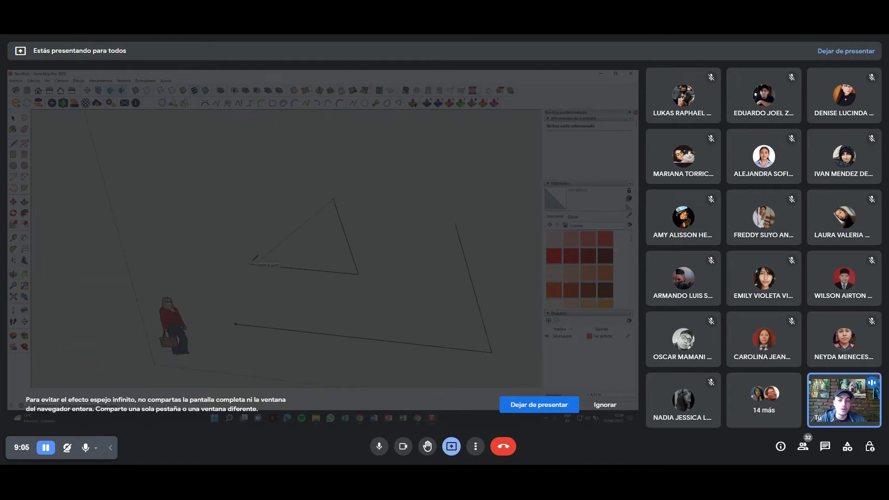
left_click(251, 264)
key("ctrl+z")
mouse_move(314, 249)
middle_mouse_down()
mouse_move(311, 258)
mouse_move(253, 221)
mouse_move(296, 214)
mouse_move(270, 241)
middle_mouse_up()
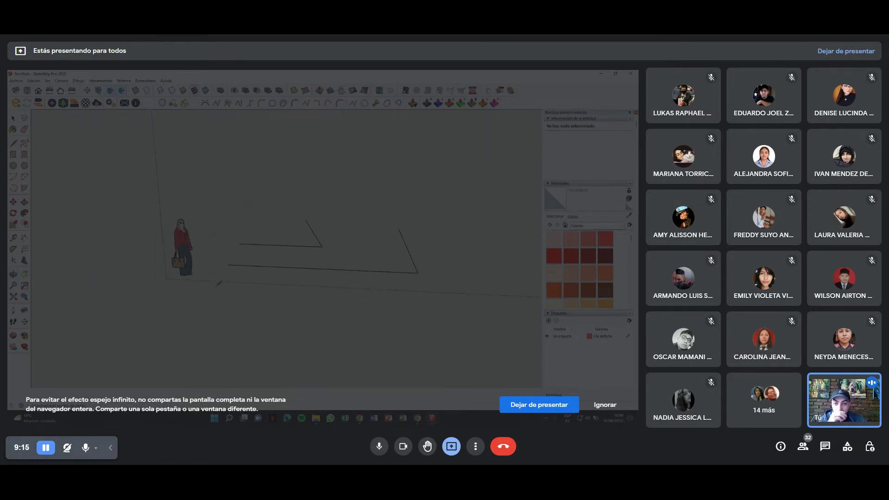
Begin a line at the origin, then restart it from the long path's left endpoint.
left_click(166, 279)
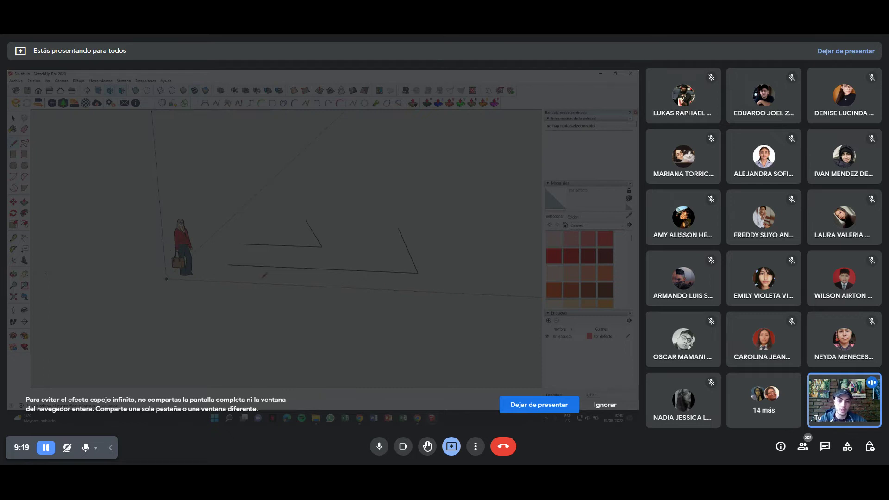
mouse_move(264, 275)
middle_mouse_down()
mouse_move(271, 235)
mouse_move(260, 258)
middle_mouse_up()
mouse_move(242, 212)
middle_mouse_down()
mouse_move(247, 273)
mouse_move(227, 247)
middle_mouse_up()
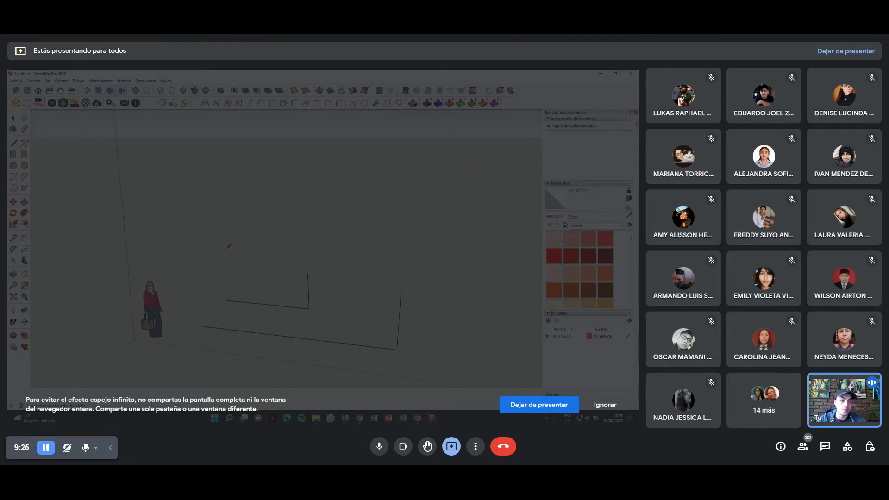
mouse_move(293, 251)
middle_mouse_down()
mouse_move(292, 203)
mouse_move(327, 224)
mouse_move(246, 217)
mouse_move(304, 160)
mouse_move(316, 272)
middle_mouse_up()
middle_click_drag(273, 168, 249, 150)
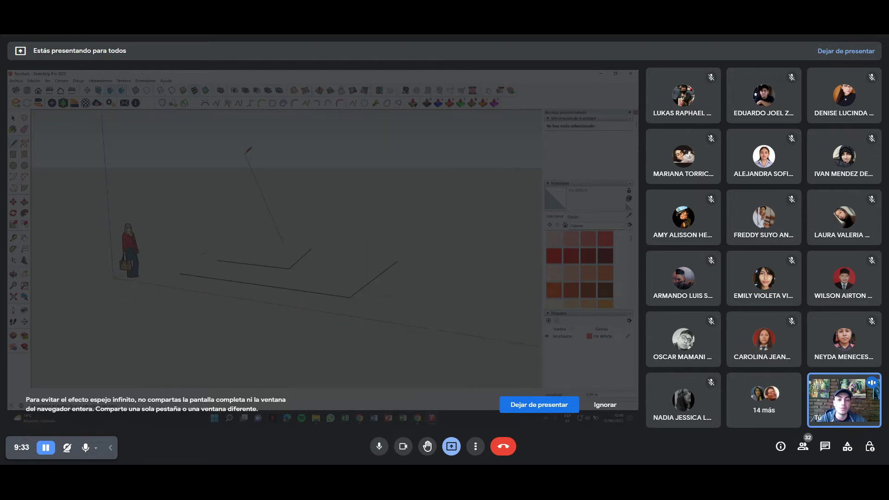
mouse_move(371, 220)
middle_mouse_down()
mouse_move(377, 264)
mouse_move(293, 244)
mouse_move(301, 234)
mouse_move(252, 218)
mouse_move(250, 234)
mouse_move(240, 229)
middle_mouse_up()
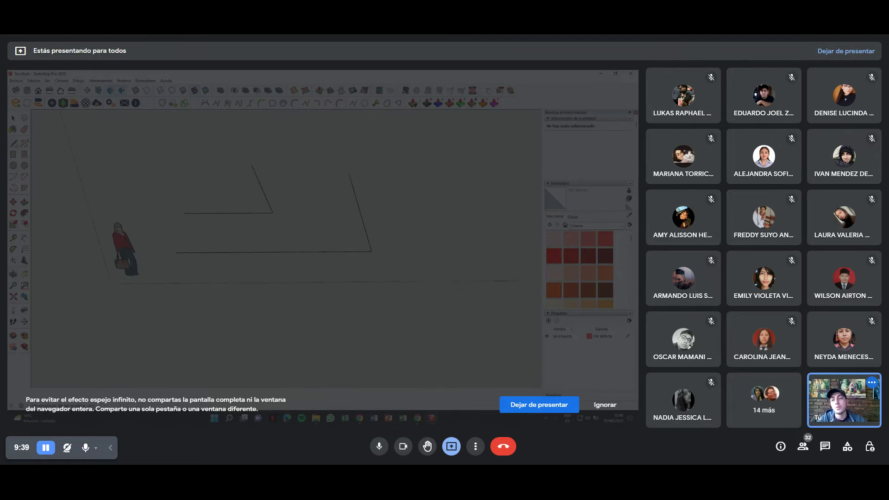
left_click(175, 252)
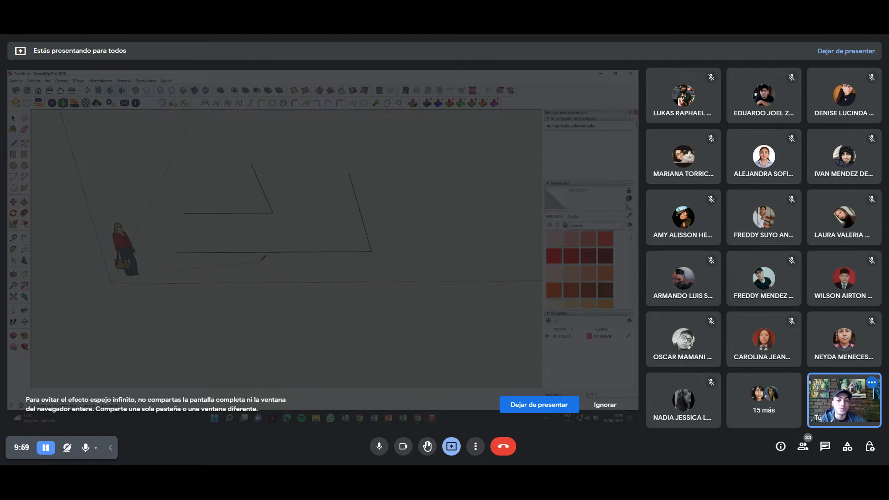
Finish the straight edge along the red axis below the two open paths and stop drawing.
middle_click_drag(281, 264, 280, 239)
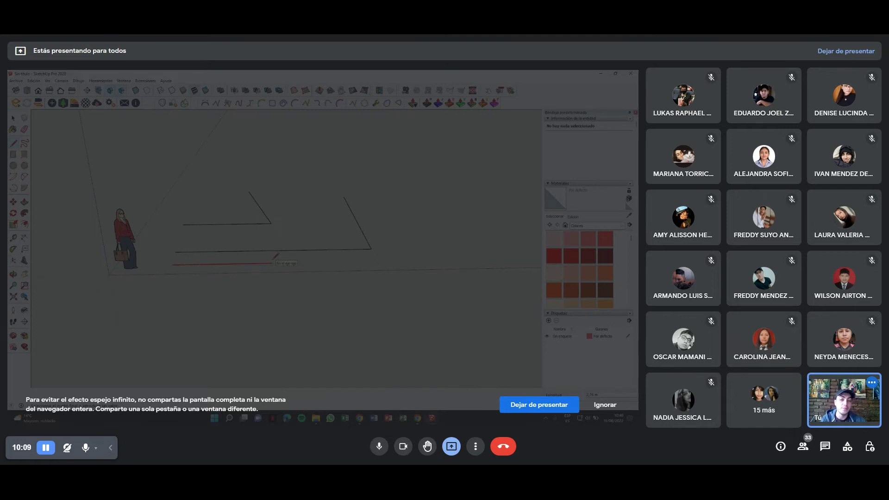
middle_click_drag(276, 255, 311, 247)
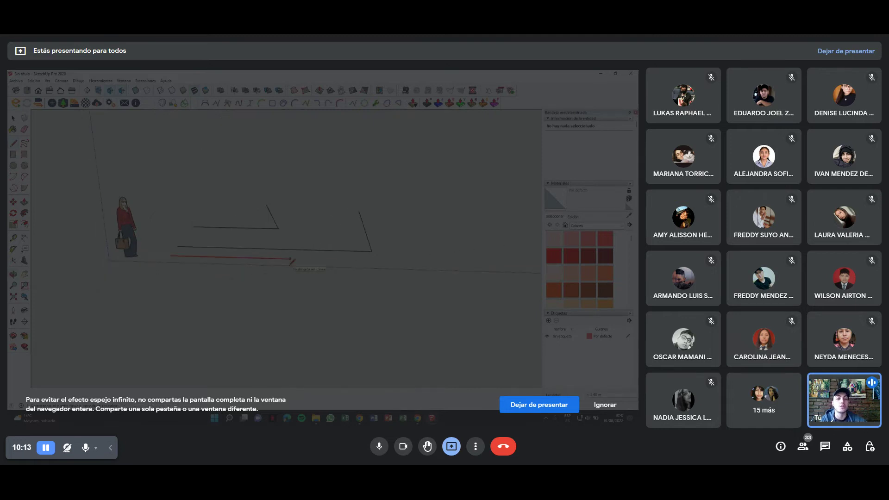
left_click(293, 260)
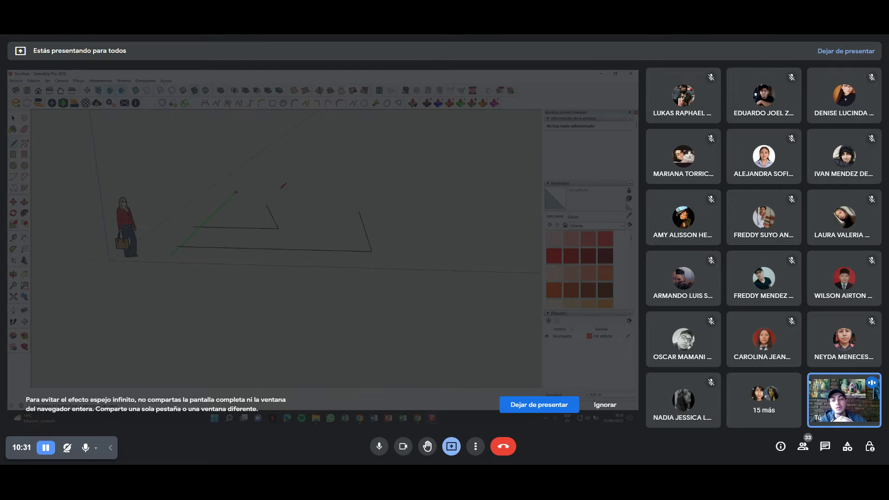
key("Escape")
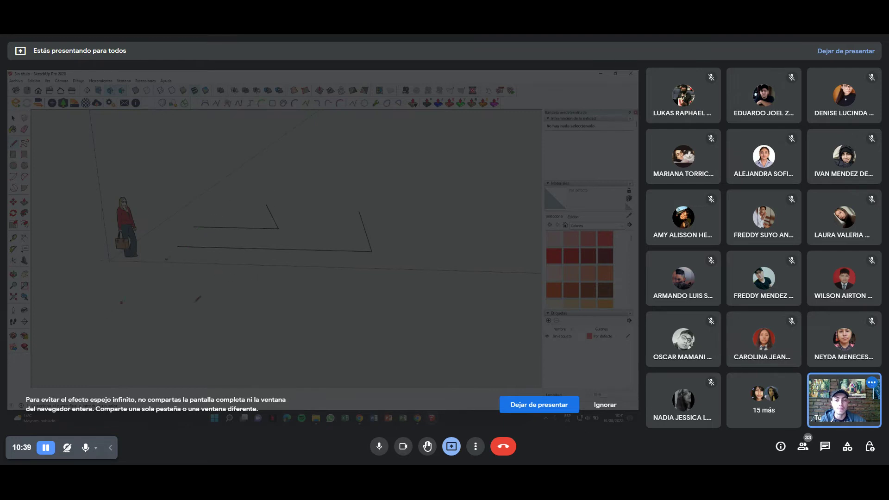
Start a vertical line on the blue axis and draw a third, larger two-edge path around the nested ones.
middle_click_drag(198, 299, 241, 278)
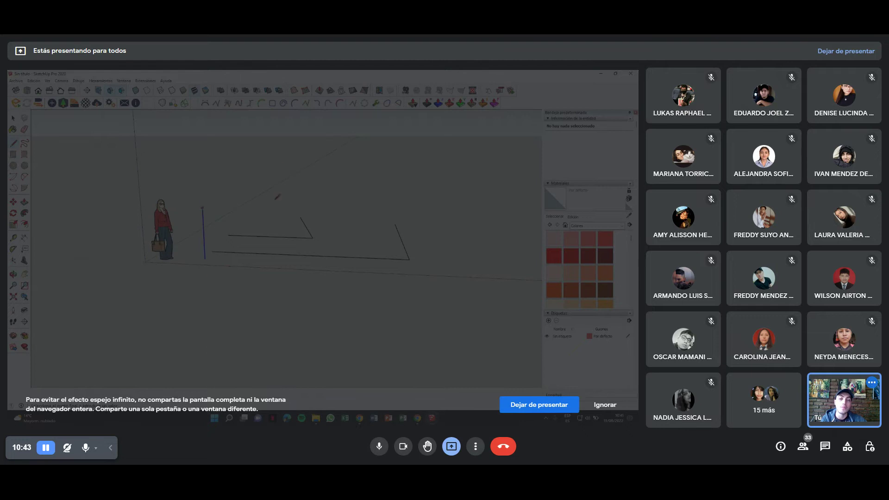
left_click(205, 259)
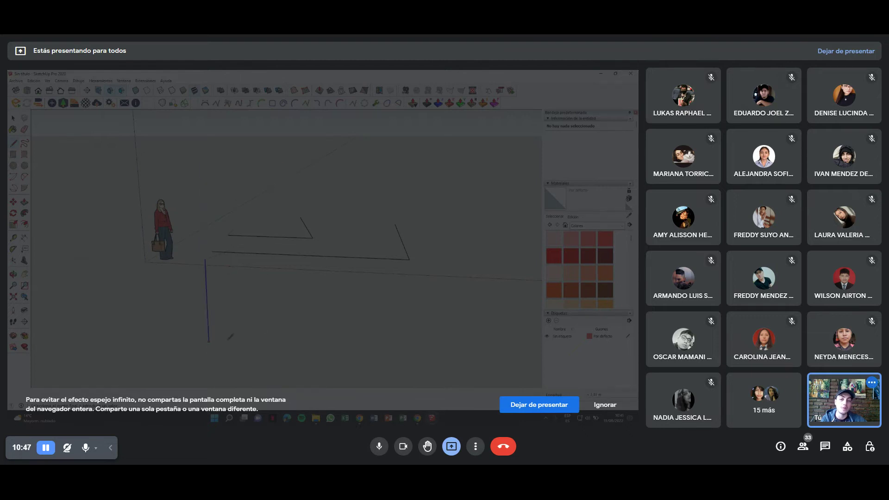
mouse_move(226, 280)
middle_mouse_down()
mouse_move(222, 254)
mouse_move(234, 250)
mouse_move(250, 288)
middle_mouse_up()
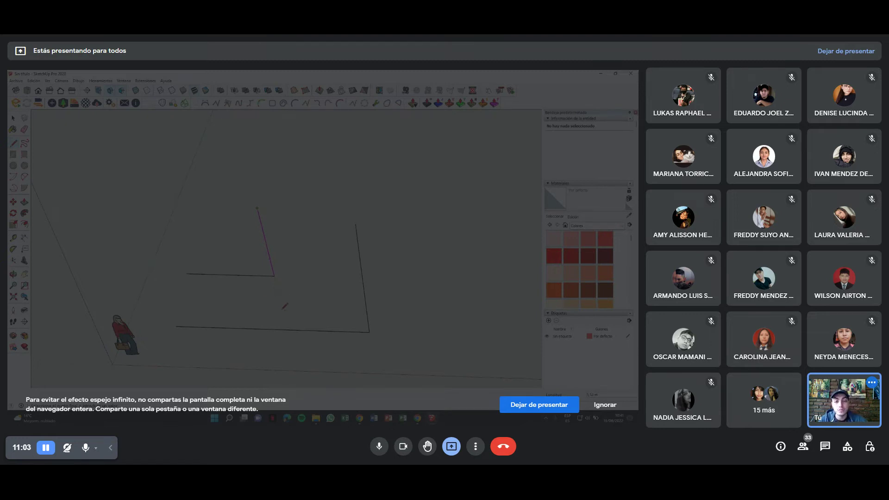
scroll(285, 297, "up", 2)
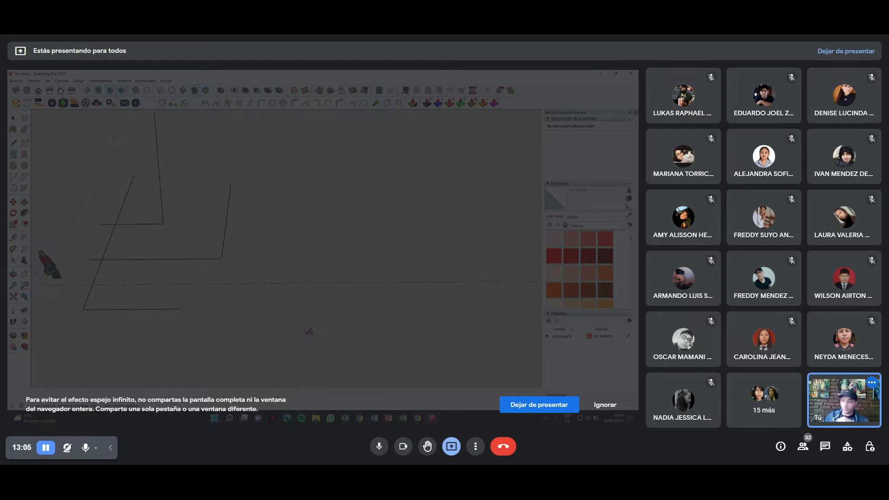
mouse_move(309, 331)
middle_mouse_down()
mouse_move(275, 319)
mouse_move(284, 306)
middle_mouse_up()
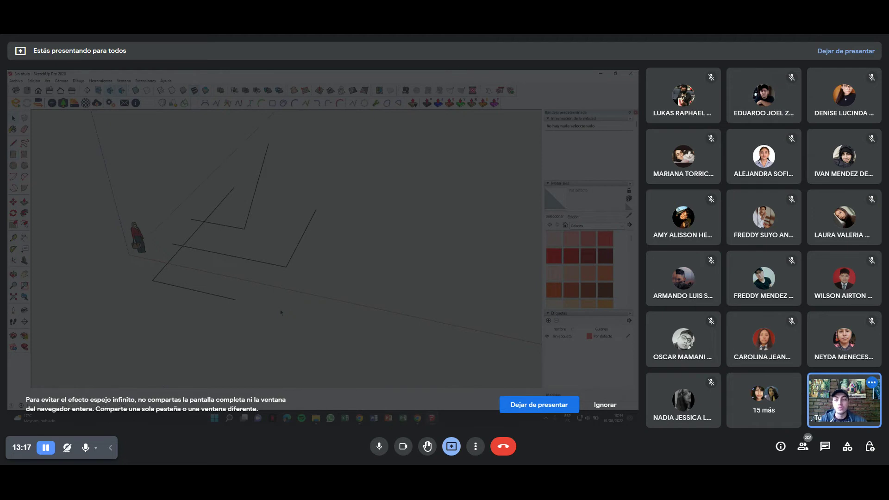
Draw a closed triangle with the Line tool to the right of the open paths.
left_click(17, 145)
middle_click_drag(259, 242, 274, 252)
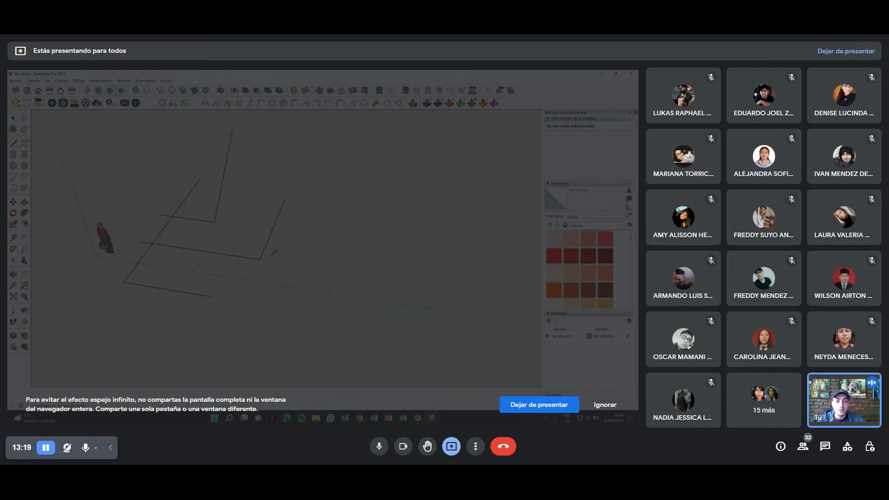
left_click(285, 278)
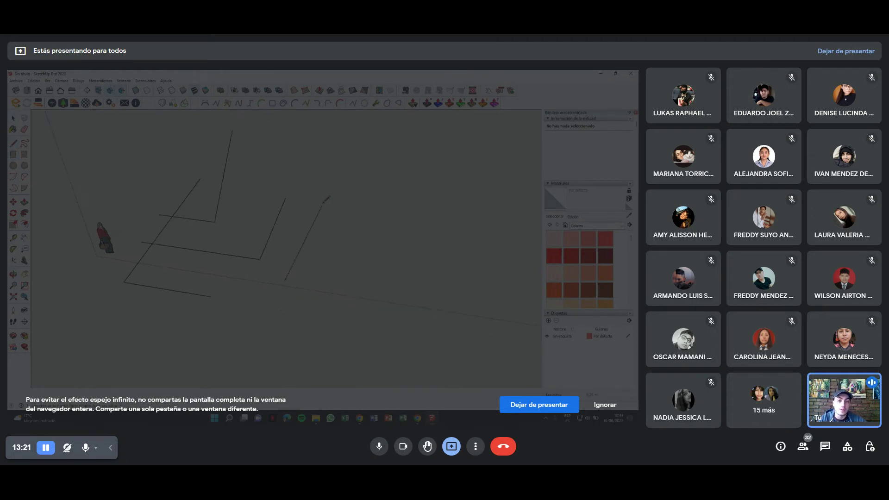
left_click(285, 281)
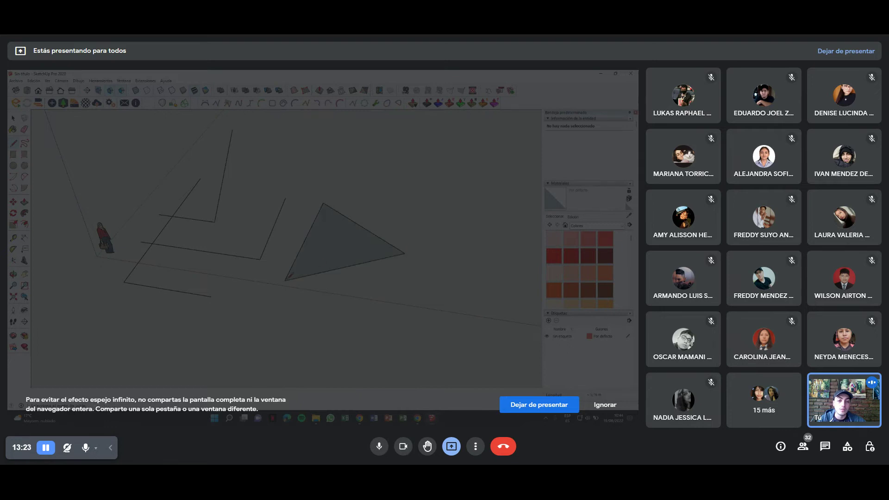
mouse_move(286, 279)
middle_mouse_down()
mouse_move(353, 271)
mouse_move(337, 273)
middle_mouse_up()
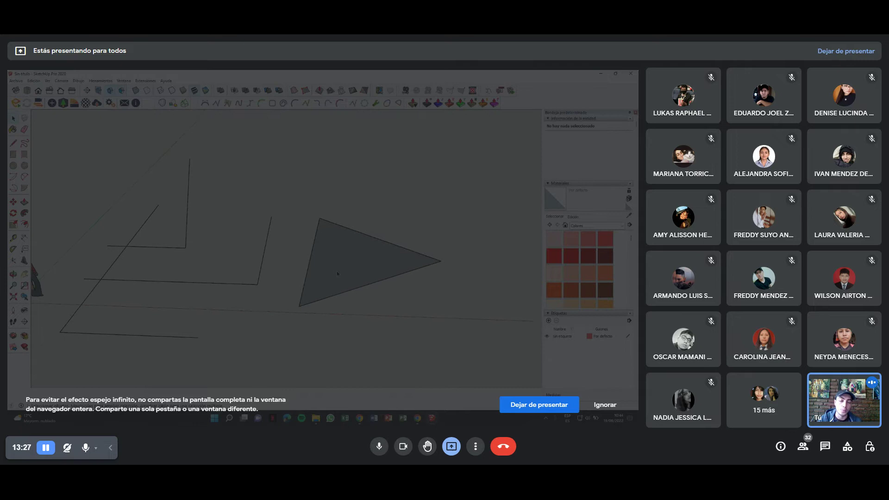
middle_click_drag(337, 273, 307, 154)
mouse_move(393, 281)
middle_mouse_down()
mouse_move(404, 283)
mouse_move(215, 218)
middle_mouse_up()
Delete the triangle's face, then redraw its closing edge to restore the face.
key("Delete")
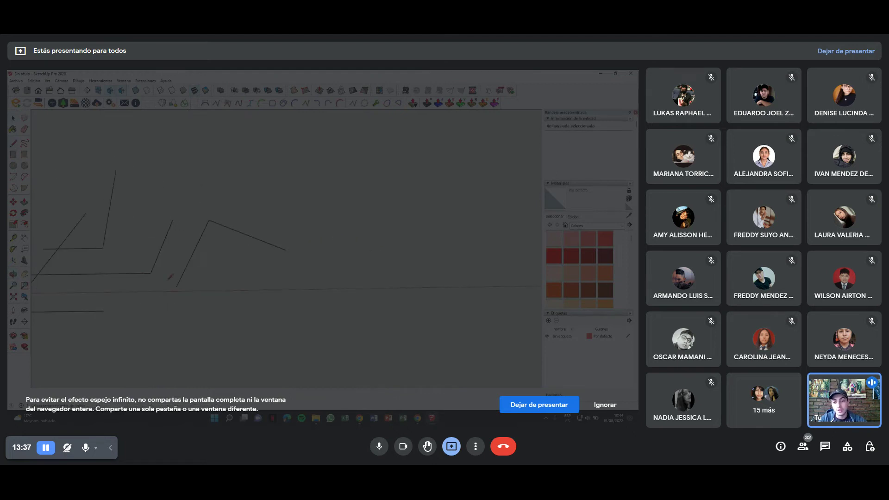
left_click(288, 249)
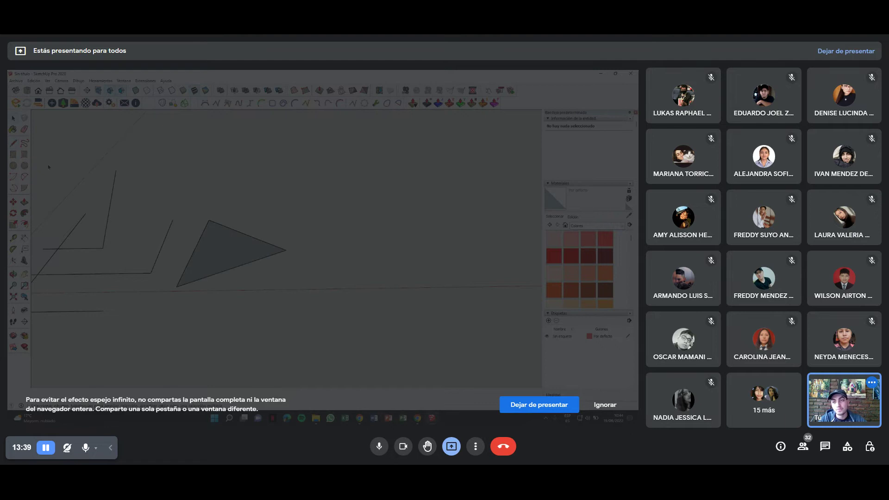
mouse_move(288, 250)
middle_mouse_down()
mouse_move(255, 287)
mouse_move(373, 285)
middle_mouse_up()
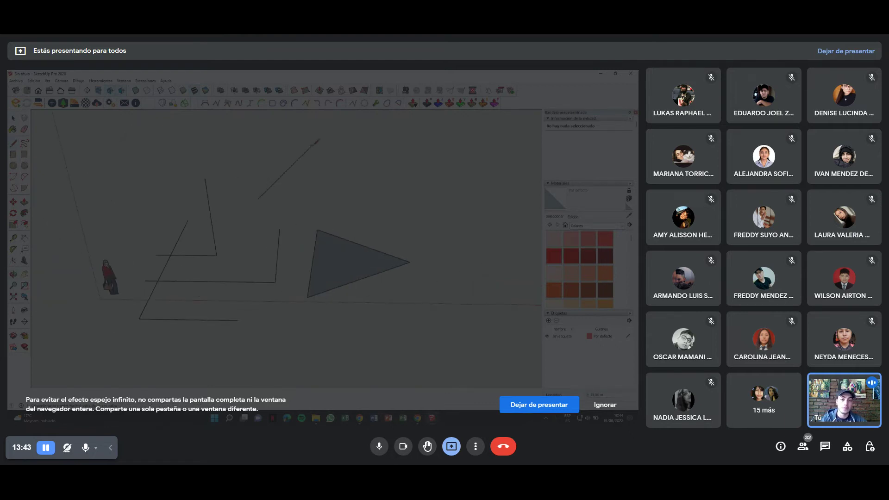
Close a second, upright-tilted triangle on its start point and orbit around both triangles.
mouse_move(389, 190)
middle_mouse_down()
mouse_move(391, 143)
mouse_move(410, 207)
mouse_move(357, 209)
middle_mouse_up()
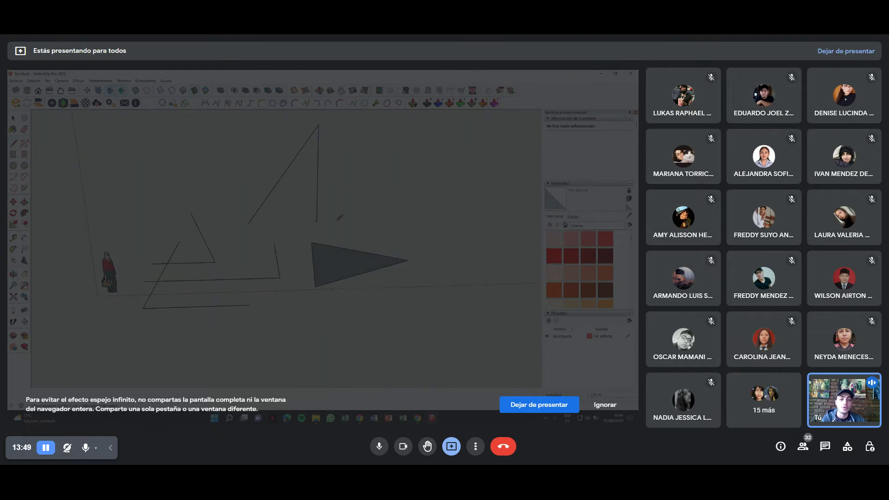
middle_click_drag(292, 216, 414, 308)
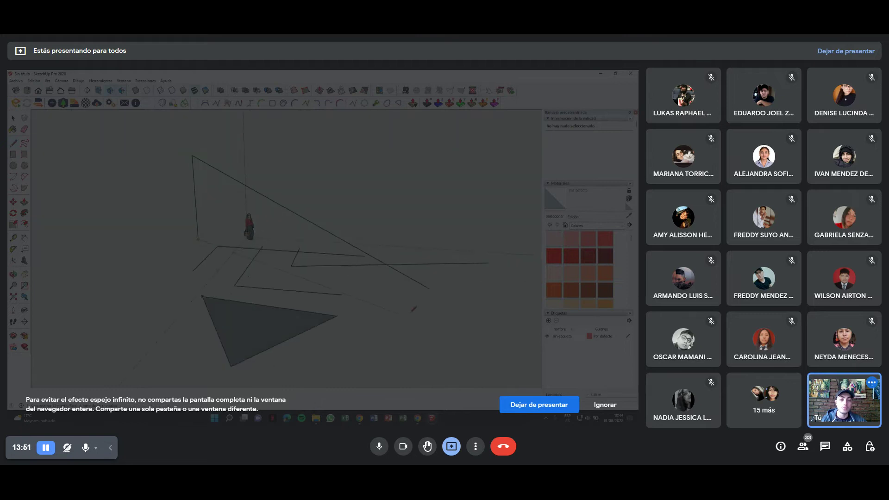
left_click(429, 287)
mouse_move(176, 247)
middle_mouse_down()
mouse_move(462, 282)
mouse_move(435, 273)
mouse_move(440, 268)
middle_mouse_up()
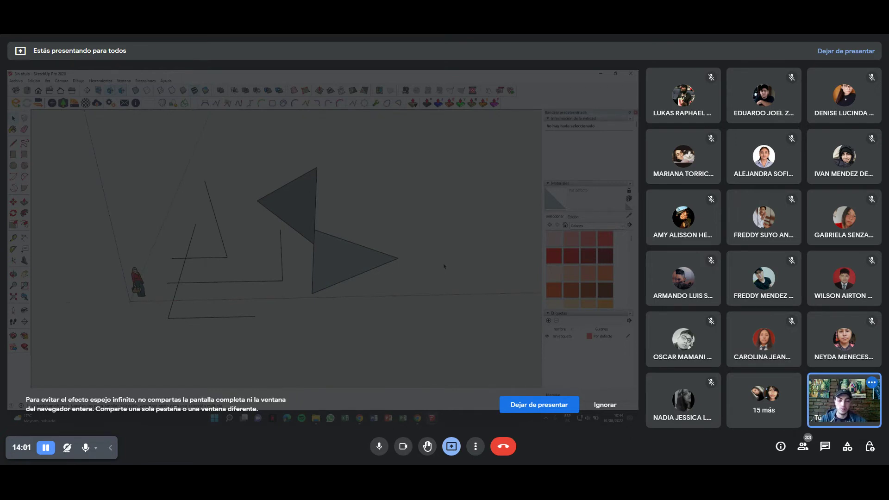
mouse_move(454, 262)
middle_mouse_down()
mouse_move(405, 205)
mouse_move(426, 200)
mouse_move(411, 205)
middle_mouse_up()
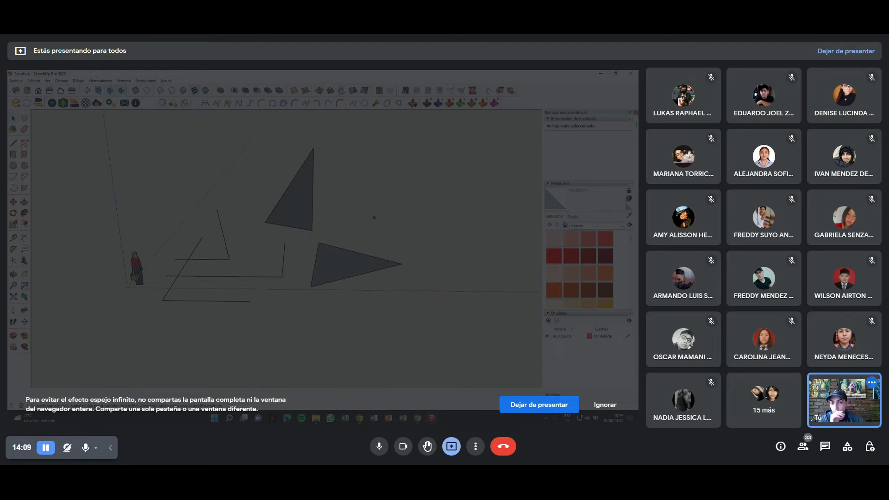
mouse_move(375, 216)
middle_mouse_down()
mouse_move(254, 233)
mouse_move(307, 254)
middle_mouse_up()
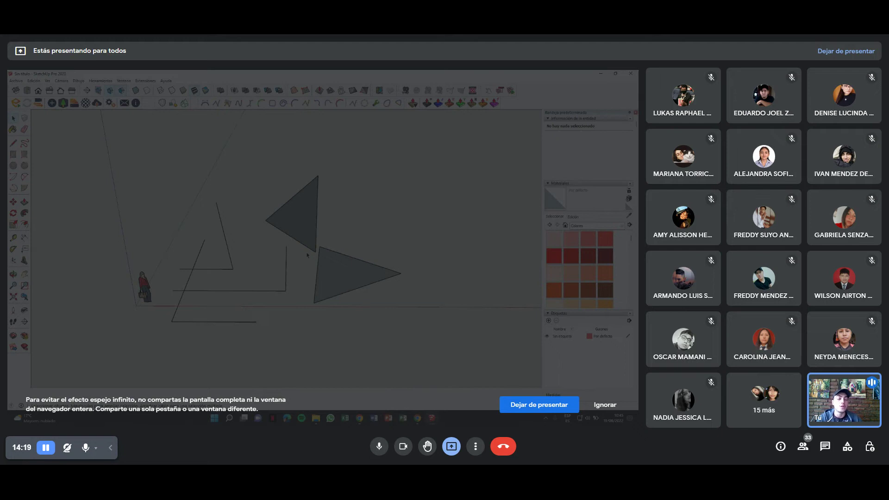
mouse_move(307, 254)
middle_mouse_down()
mouse_move(129, 251)
mouse_move(293, 291)
mouse_move(201, 288)
mouse_move(124, 270)
mouse_move(350, 269)
mouse_move(334, 259)
mouse_move(318, 228)
mouse_move(173, 228)
mouse_move(251, 288)
mouse_move(173, 276)
middle_mouse_up()
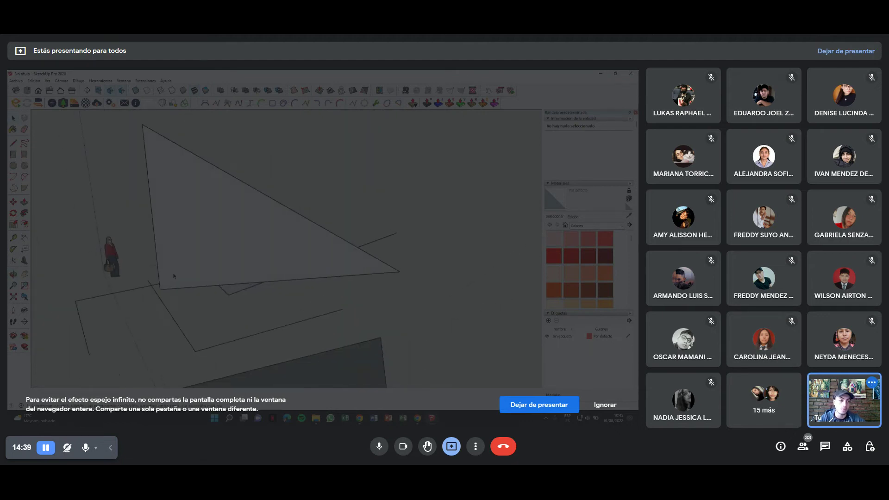
mouse_move(173, 234)
middle_mouse_down()
mouse_move(234, 242)
mouse_move(129, 242)
mouse_move(415, 255)
mouse_move(212, 240)
middle_mouse_up()
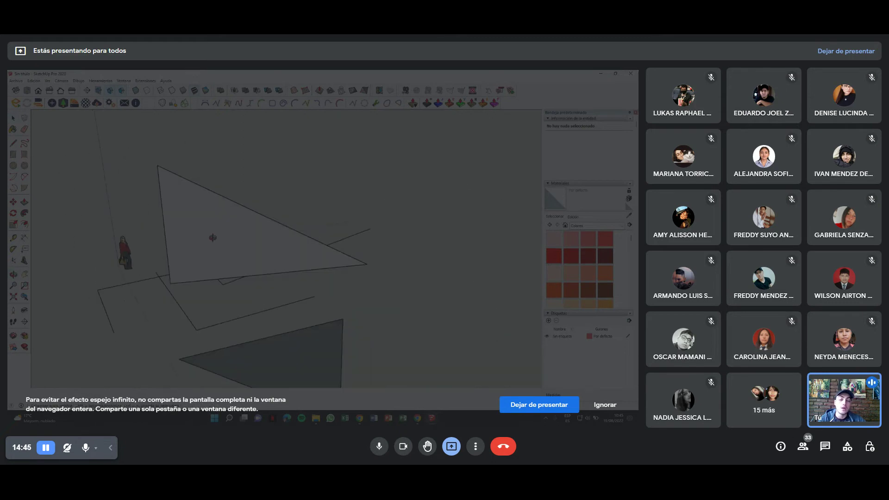
scroll(217, 241, "up", 5)
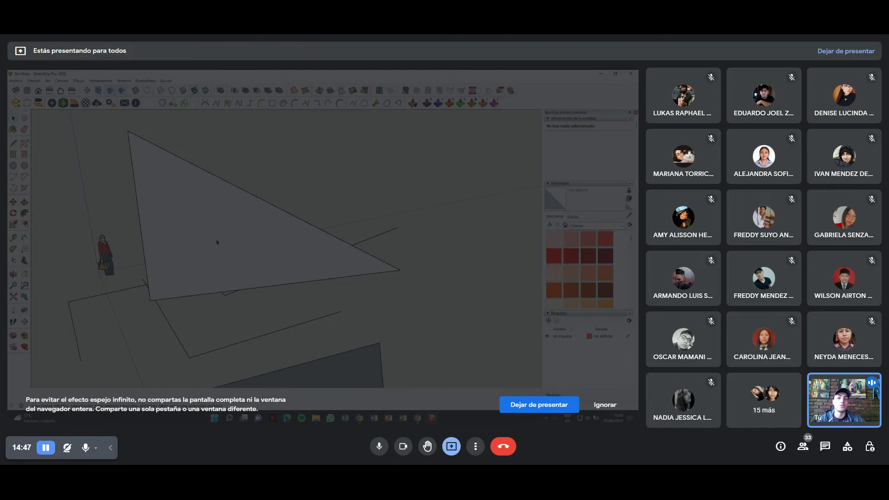
mouse_move(217, 241)
middle_mouse_down()
mouse_move(287, 296)
mouse_move(272, 316)
mouse_move(241, 299)
mouse_move(283, 259)
mouse_move(130, 279)
mouse_move(396, 264)
mouse_move(139, 264)
mouse_move(148, 263)
mouse_move(139, 255)
mouse_move(351, 271)
mouse_move(389, 262)
mouse_move(342, 231)
mouse_move(314, 244)
mouse_move(365, 198)
middle_mouse_up()
left_click(319, 181)
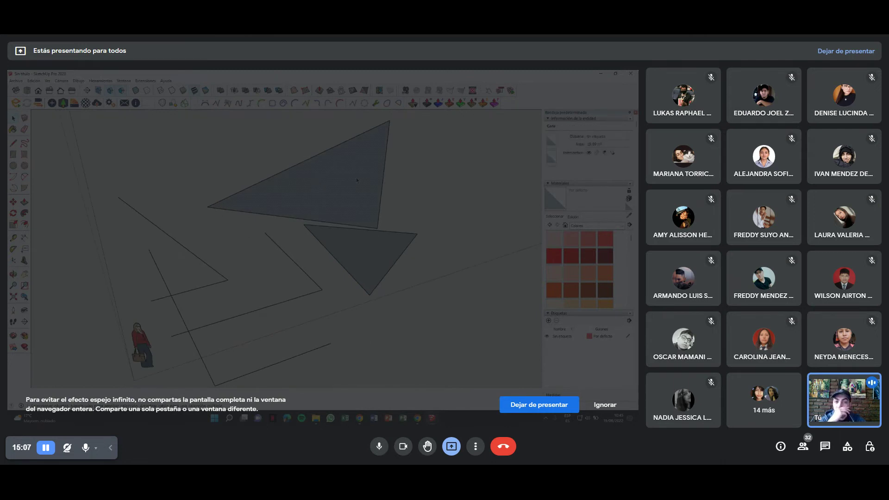
Apply Reverse Faces (Invertir caras) to the large tilted triangle's face.
middle_click_drag(357, 179, 337, 200)
right_click(336, 199)
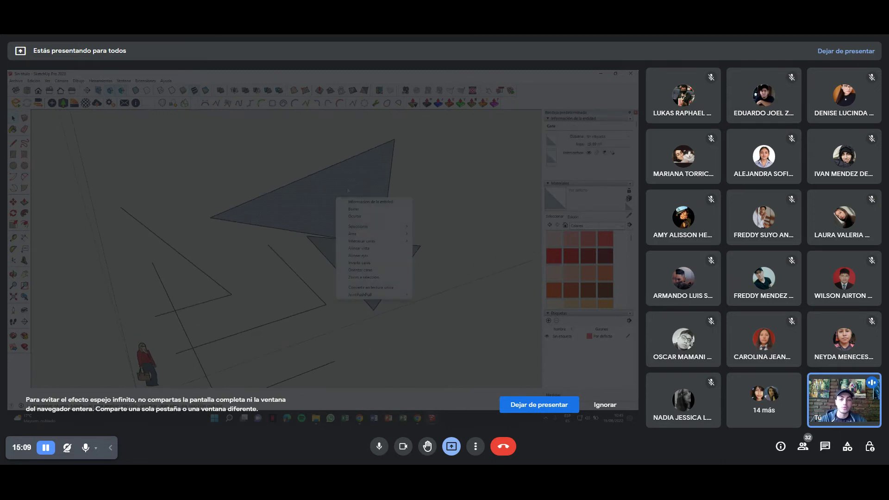
left_click(328, 201)
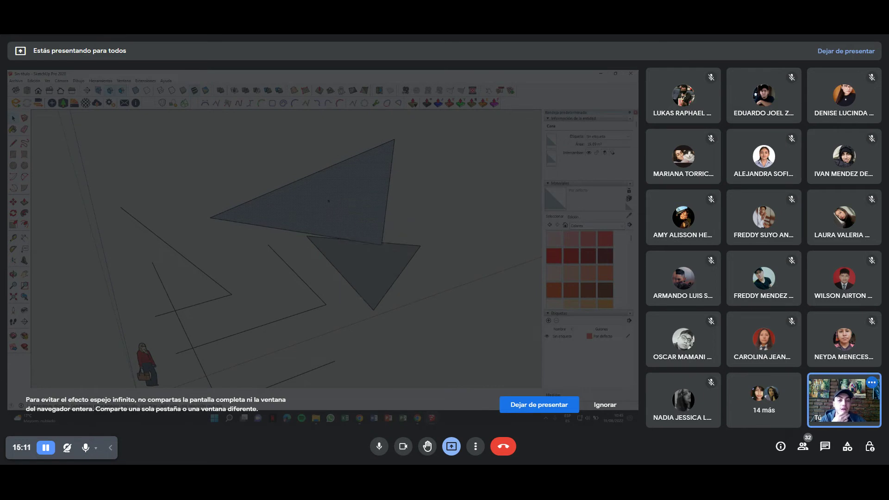
right_click(328, 201)
mouse_move(361, 243)
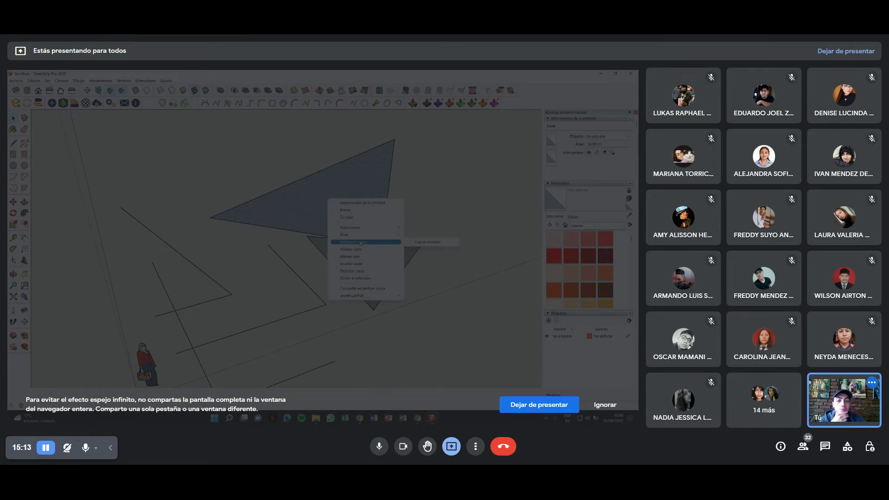
left_click(356, 264)
mouse_move(387, 205)
middle_mouse_down()
mouse_move(168, 185)
mouse_move(159, 212)
mouse_move(311, 252)
mouse_move(377, 229)
middle_mouse_up()
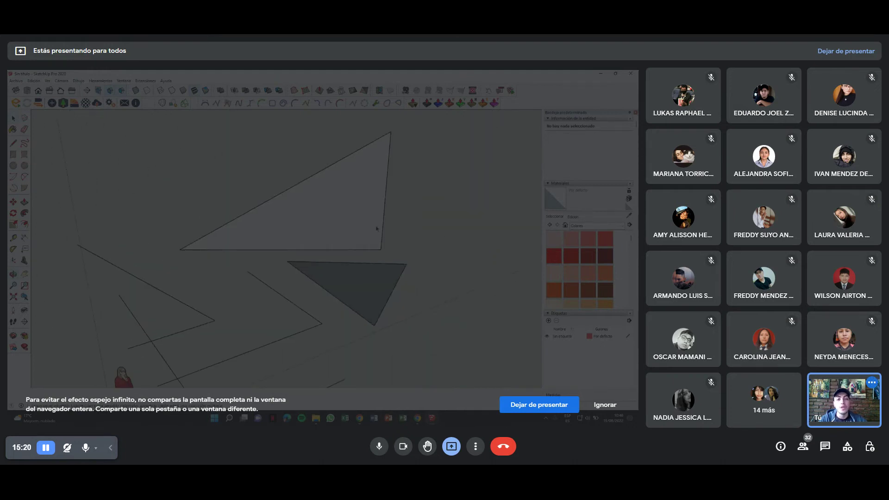
Select the large triangle's face and edges from several angles to inspect it.
left_click(314, 176)
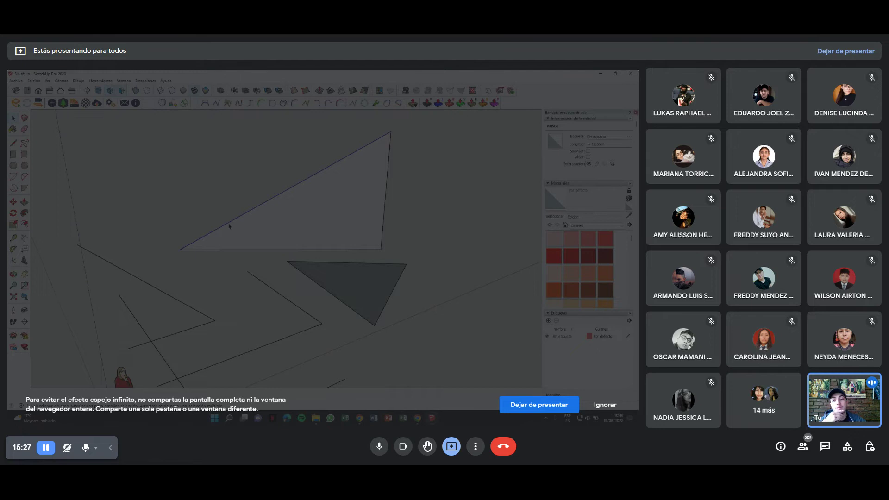
double_click(319, 173)
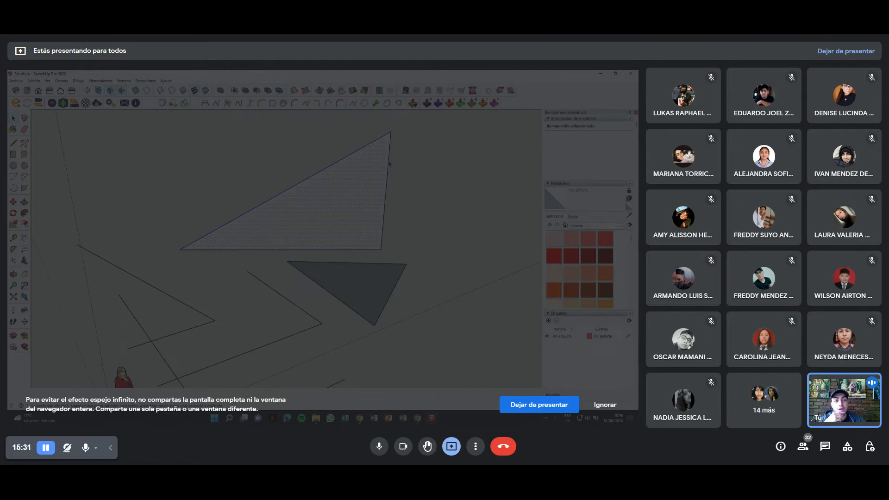
scroll(385, 169, "up", 2)
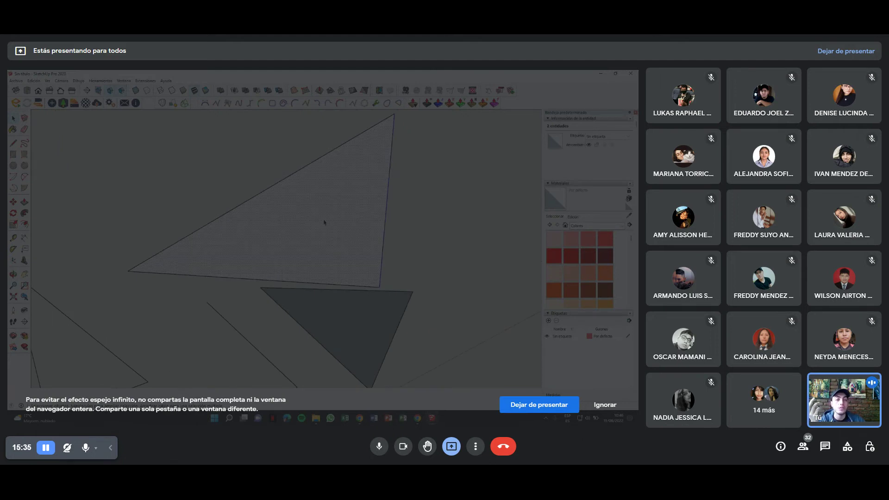
left_click(329, 217)
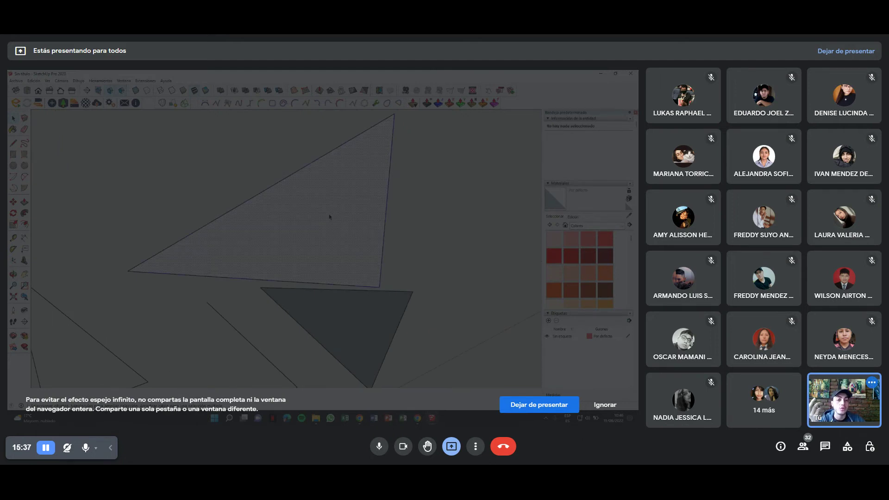
double_click(330, 217)
mouse_move(328, 214)
middle_mouse_down()
mouse_move(153, 204)
mouse_move(348, 231)
middle_mouse_up()
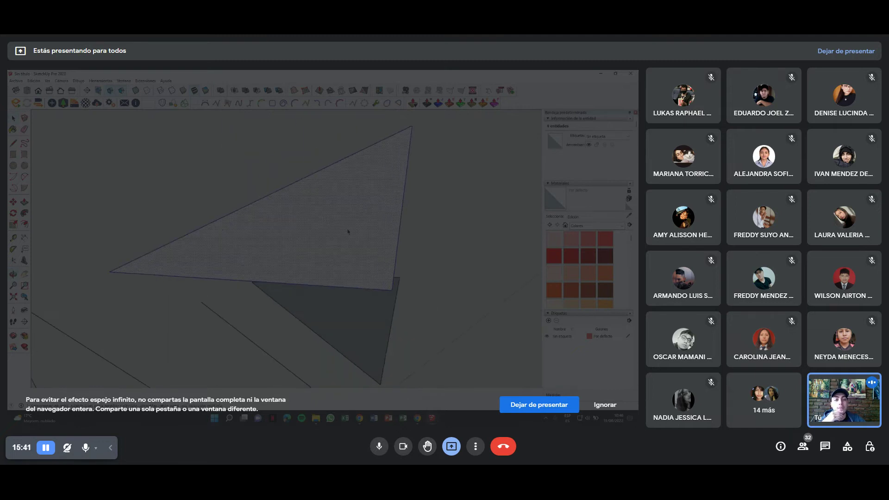
left_click(368, 206)
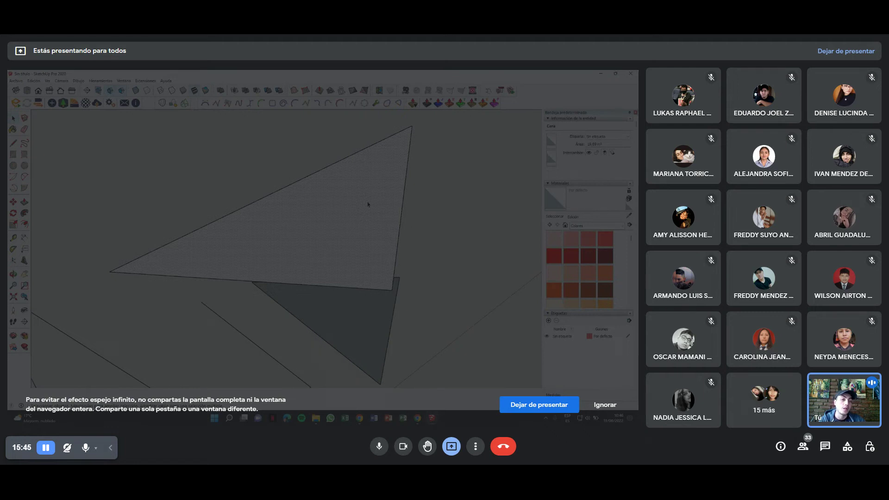
middle_click_drag(368, 204, 353, 209)
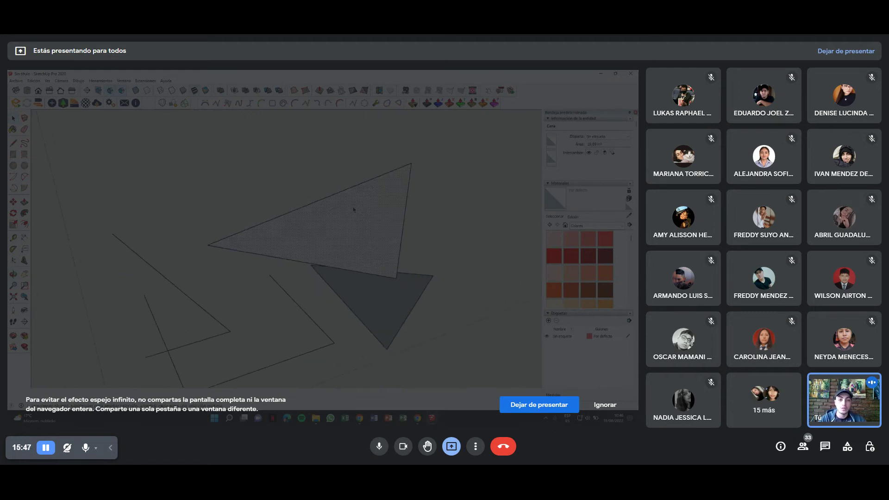
double_click(357, 210)
middle_click_drag(358, 210, 381, 228)
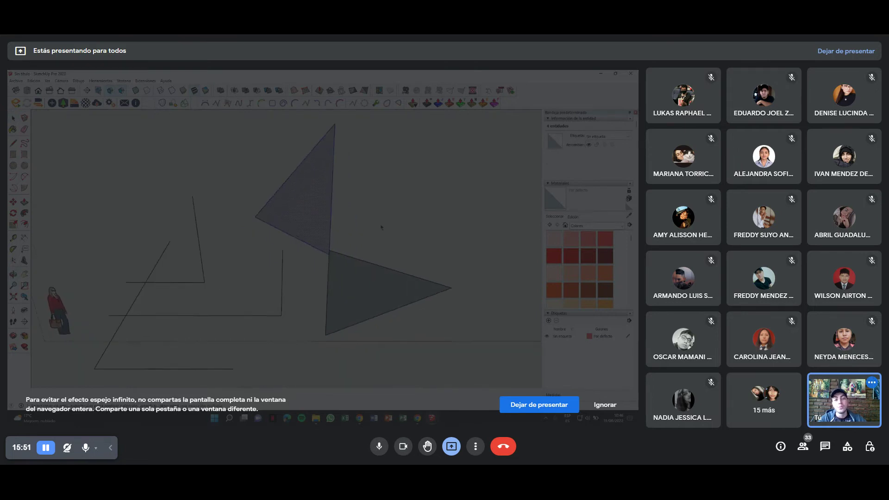
middle_click_drag(331, 272, 356, 243)
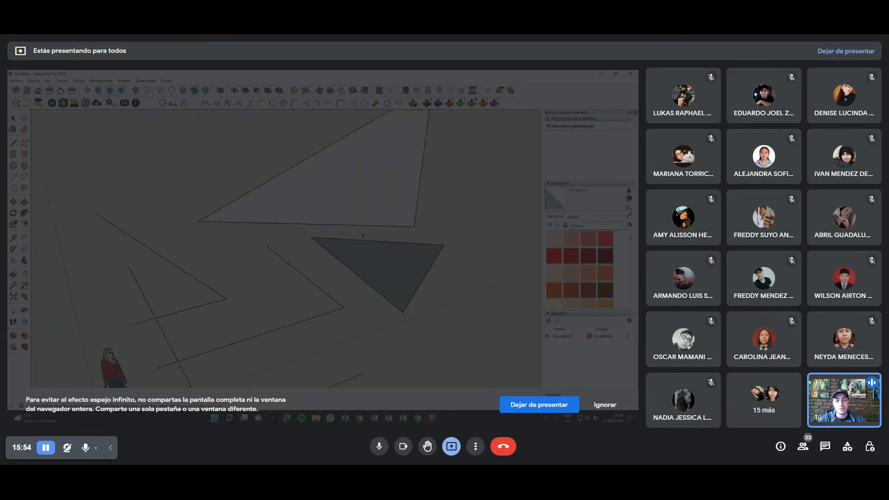
middle_click_drag(363, 235, 342, 250)
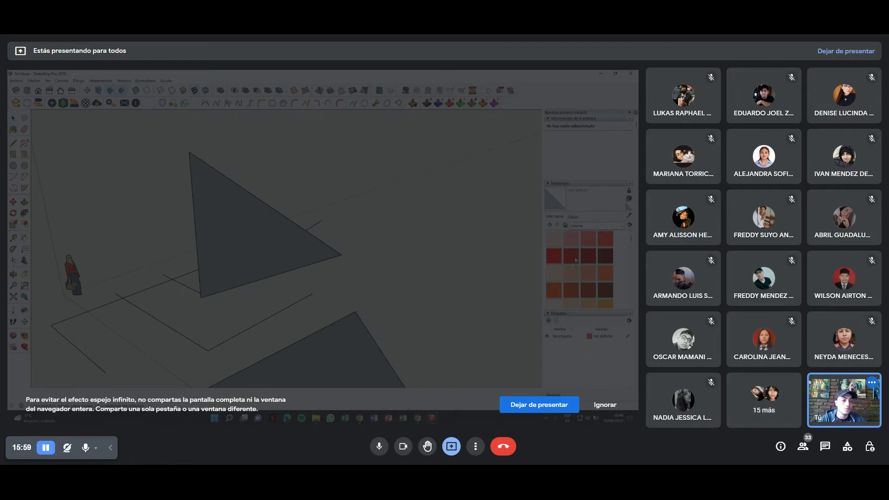
Paint a triangle red from the Materials panel.
left_click(575, 258)
left_click(237, 207)
mouse_move(236, 206)
middle_mouse_down()
mouse_move(393, 242)
mouse_move(438, 202)
mouse_move(387, 232)
mouse_move(306, 249)
middle_mouse_up()
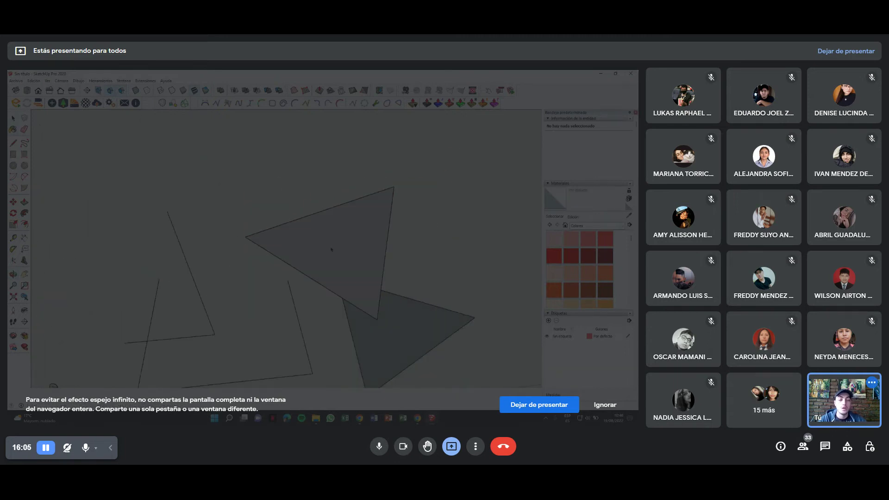
mouse_move(331, 245)
middle_mouse_down()
mouse_move(234, 270)
mouse_move(378, 264)
middle_mouse_up()
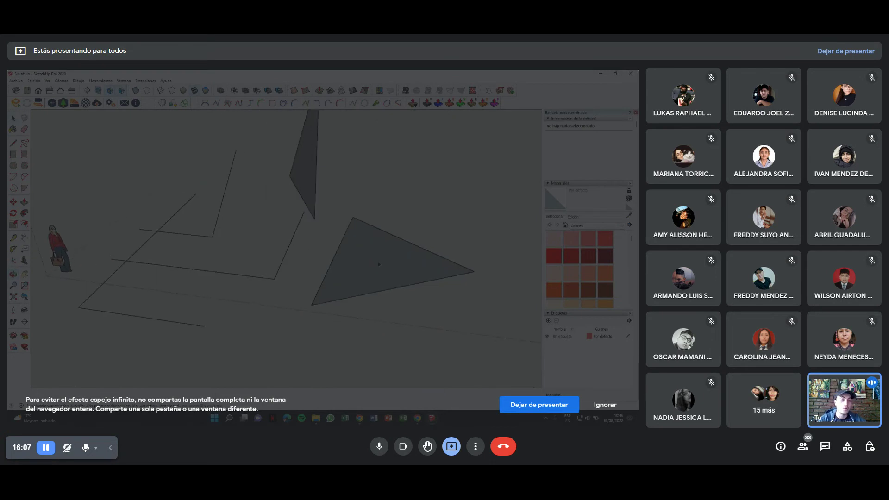
mouse_move(361, 270)
middle_mouse_down()
mouse_move(271, 270)
mouse_move(92, 233)
middle_mouse_up()
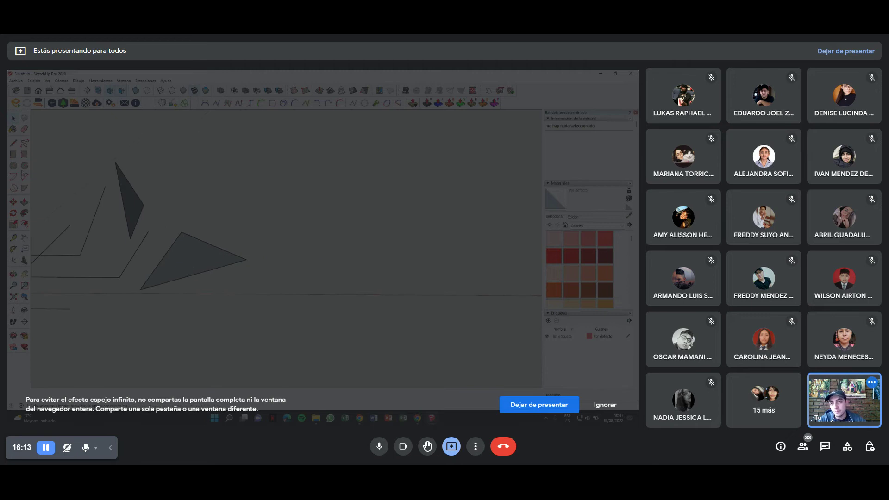
middle_click_drag(218, 258, 273, 311)
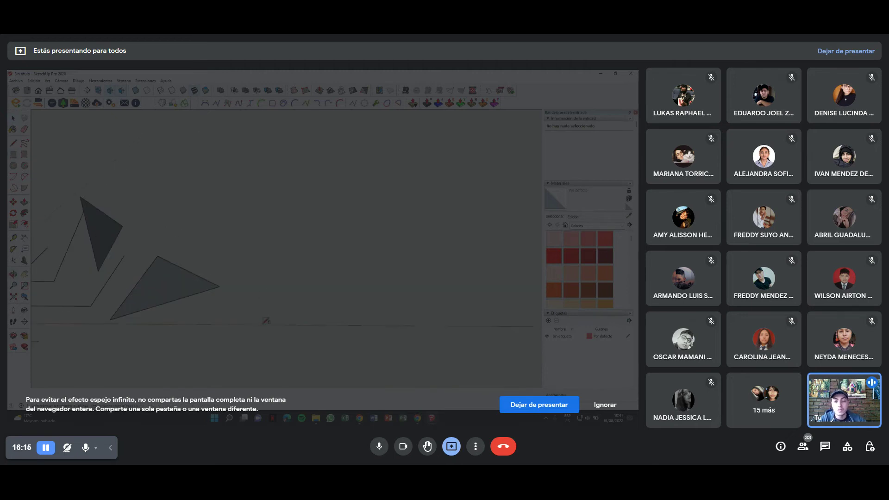
Draw a flat rectangle face on the ground beside the triangles.
left_click(245, 320)
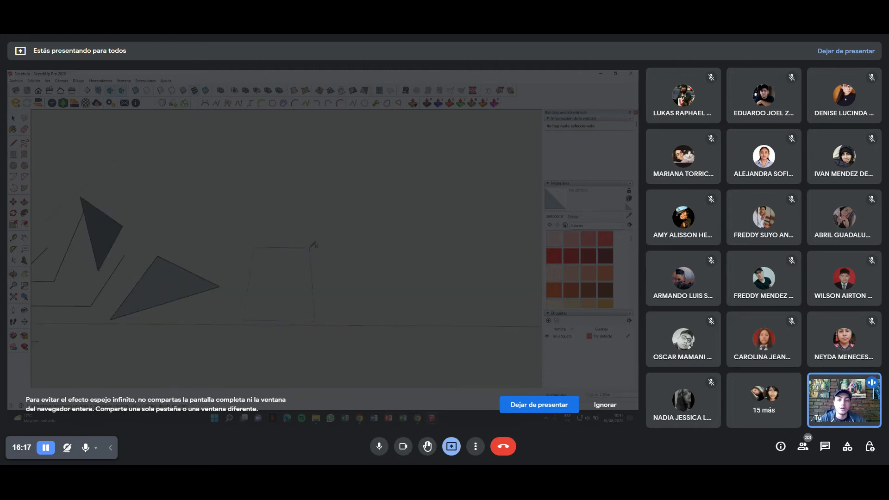
scroll(352, 221, "up", 3)
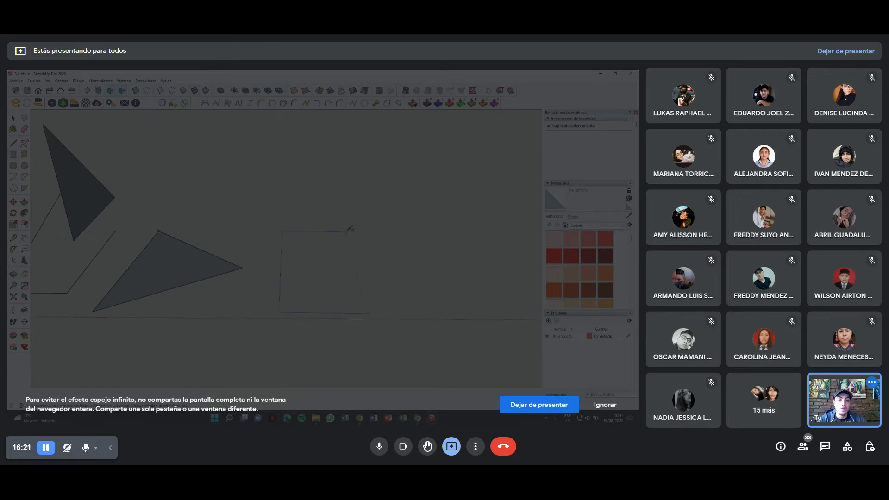
mouse_move(358, 220)
middle_mouse_down()
mouse_move(308, 244)
mouse_move(372, 240)
middle_mouse_up()
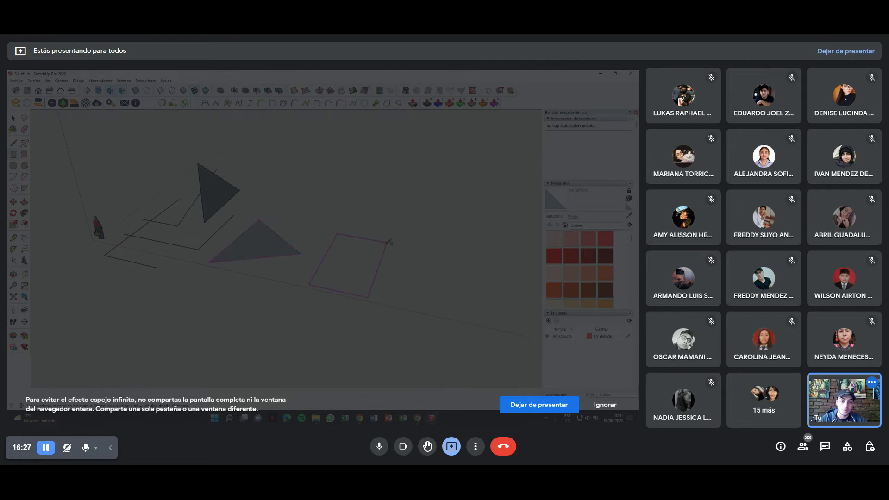
left_click(387, 235)
middle_click_drag(316, 281, 273, 282)
middle_click_drag(193, 258, 176, 278)
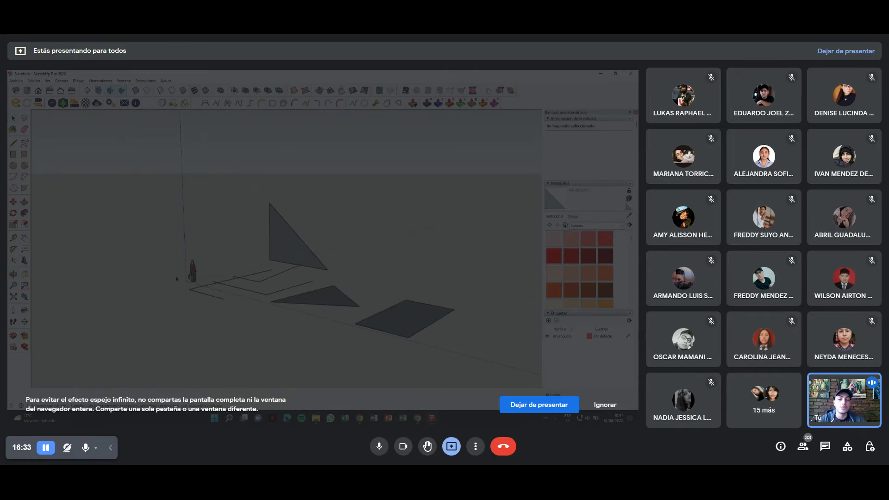
middle_click_drag(165, 223, 253, 267)
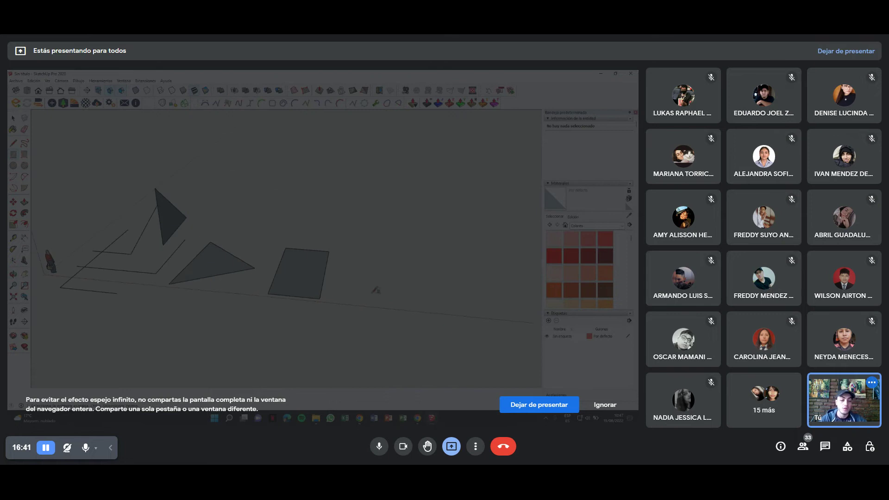
scroll(346, 285, "up", 2)
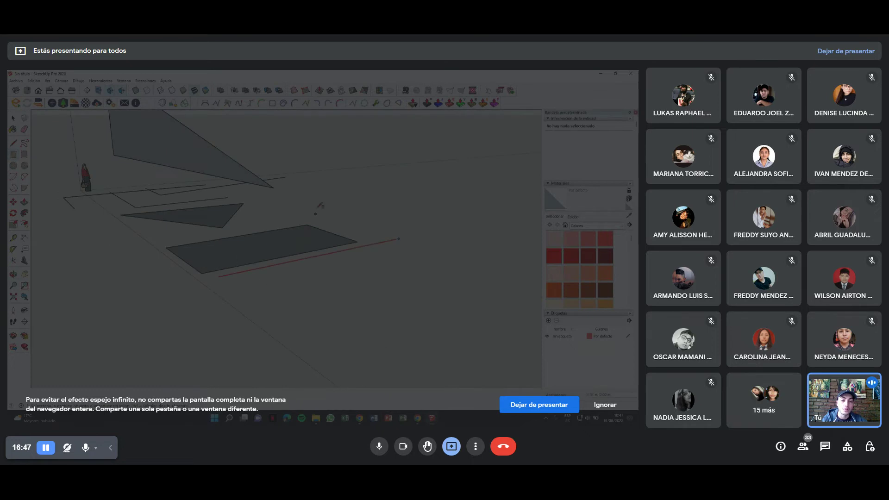
Draw a narrower vertical rectangle face standing beside the upright plane.
left_click(443, 229)
left_click(450, 160)
left_click(214, 182)
left_click(217, 277)
key("ctrl+z")
left_click(293, 261)
left_click(294, 152)
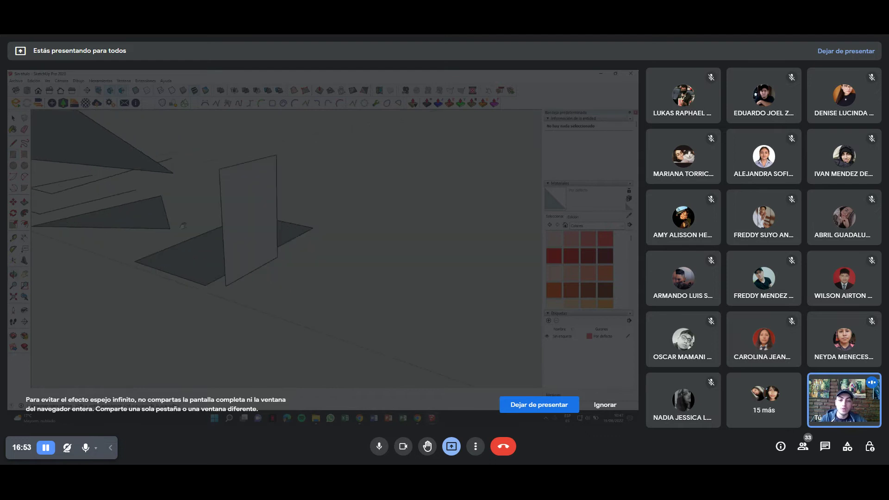
mouse_move(282, 259)
middle_mouse_down()
mouse_move(266, 279)
mouse_move(252, 280)
middle_mouse_up()
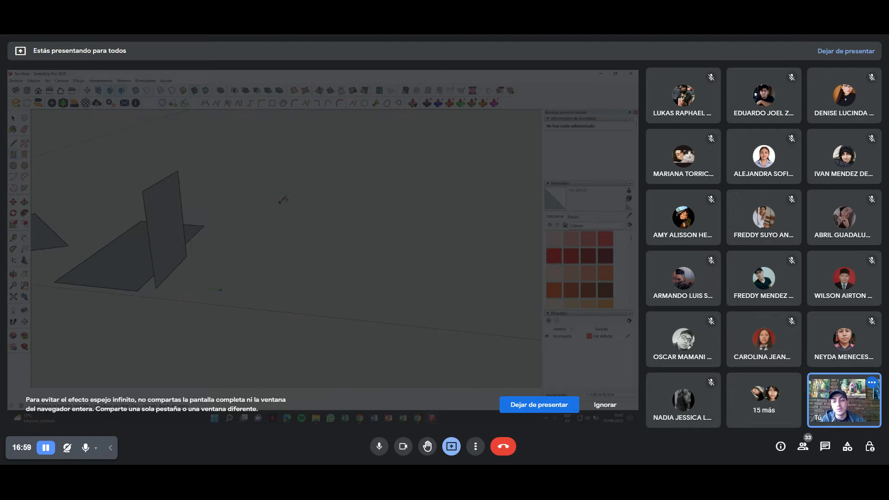
left_click(282, 241)
middle_click_drag(287, 267, 139, 283)
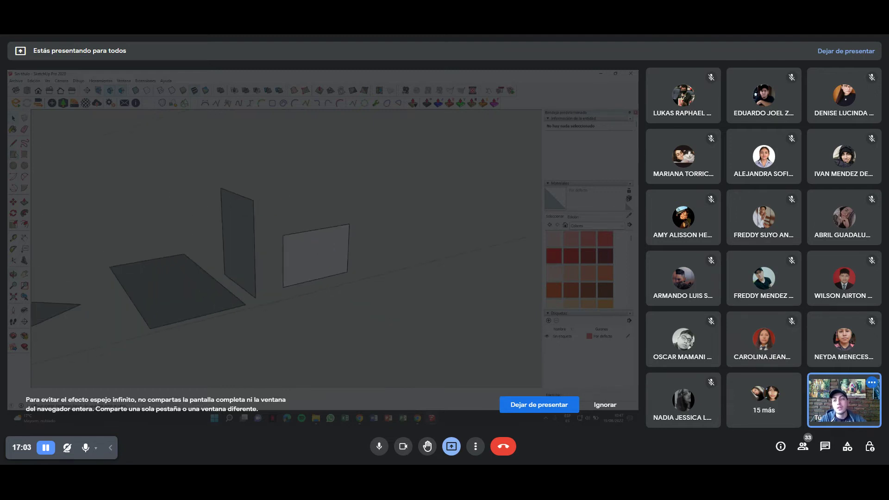
mouse_move(228, 286)
middle_mouse_down()
mouse_move(224, 319)
mouse_move(297, 249)
mouse_move(308, 281)
middle_mouse_up()
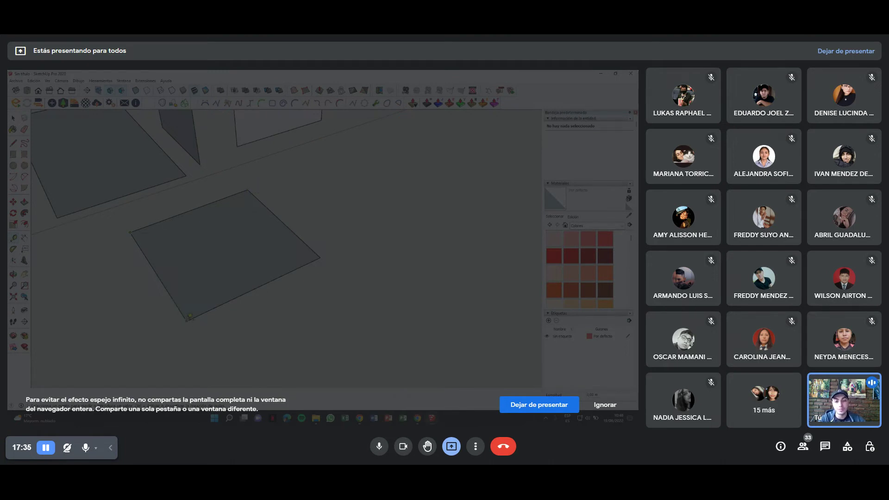
middle_click_drag(190, 316, 235, 258)
mouse_move(304, 225)
middle_mouse_down()
mouse_move(371, 278)
mouse_move(124, 257)
mouse_move(252, 254)
mouse_move(209, 274)
mouse_move(234, 293)
mouse_move(229, 272)
middle_mouse_up()
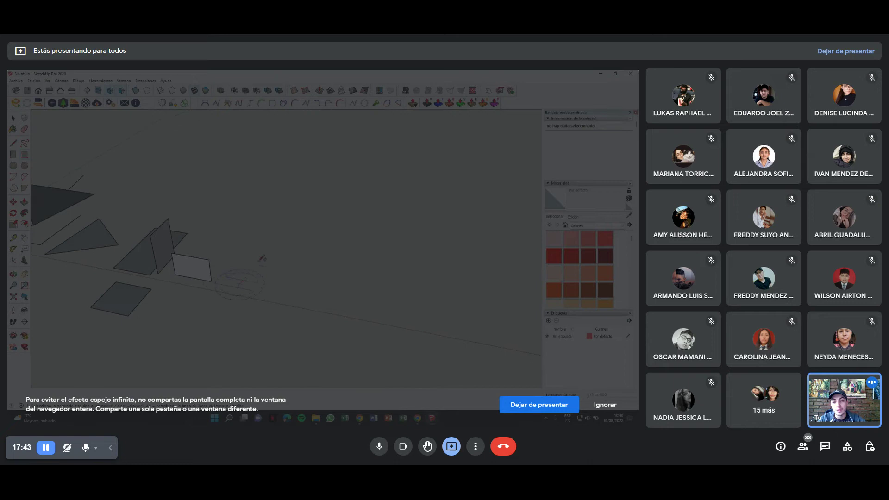
Draw a large ground rectangle, erase it, and redraw a smaller rectangle on the ground.
left_click(241, 283)
left_click(273, 237)
key("Escape")
left_click(274, 241)
left_click(342, 250)
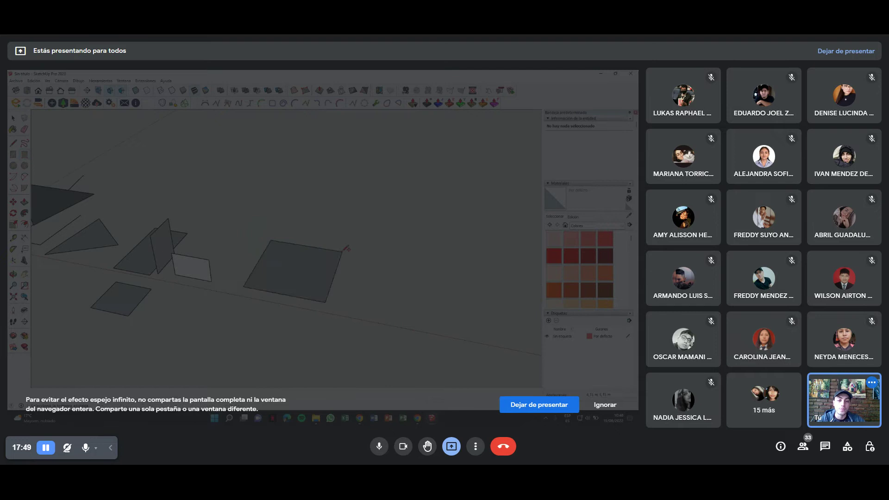
scroll(254, 300, "up", 2)
mouse_move(257, 300)
middle_mouse_down()
mouse_move(305, 266)
mouse_move(210, 271)
middle_mouse_up()
left_click(305, 266)
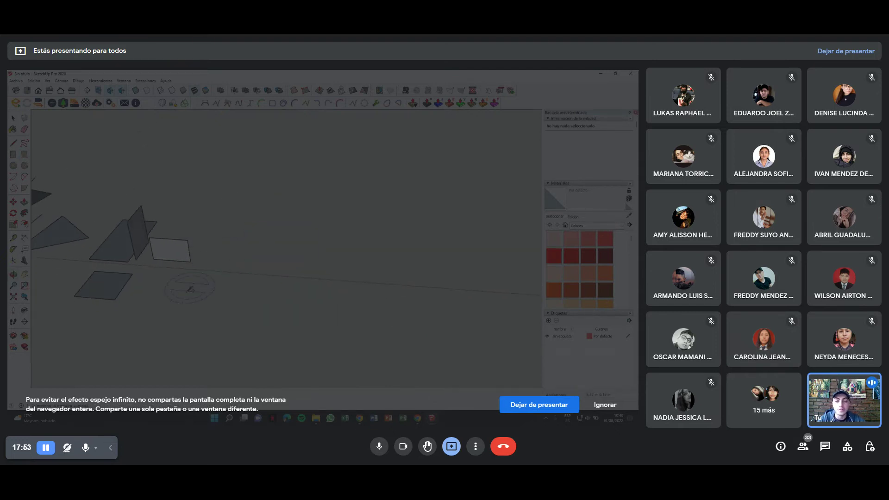
left_click(216, 244)
left_click(256, 248)
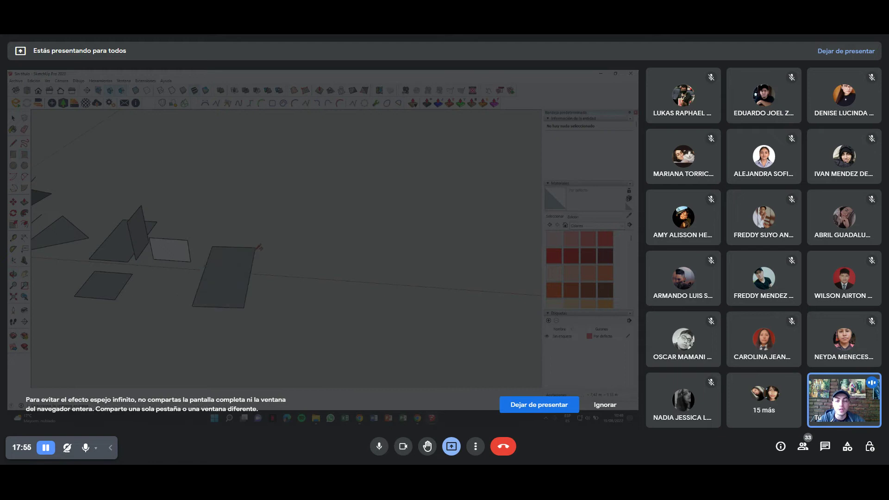
mouse_move(217, 275)
middle_mouse_down()
mouse_move(186, 268)
mouse_move(226, 242)
middle_mouse_up()
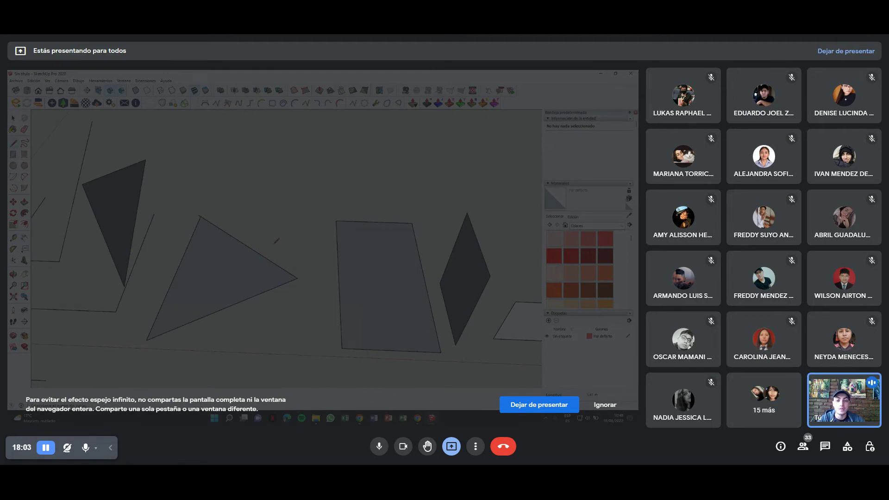
Erase the stub above the triangle's apex and rotate the large triangle about its corner.
key("e")
left_click(199, 216)
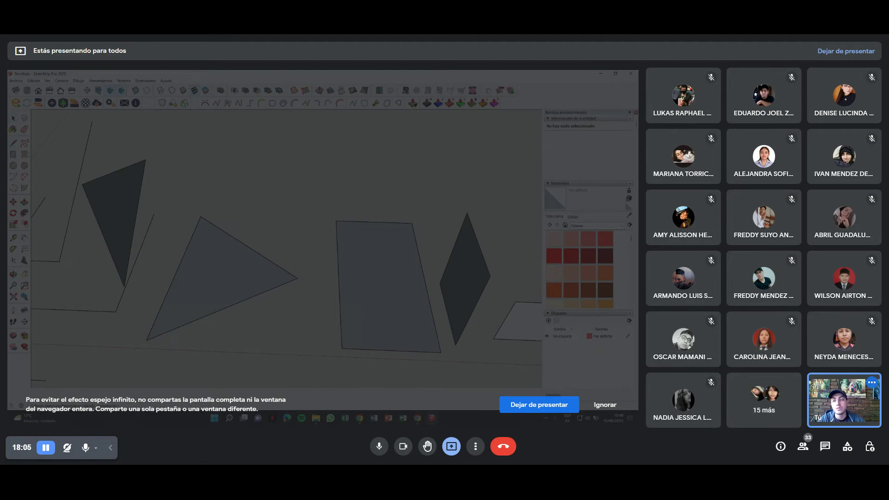
left_click(297, 278)
left_click(206, 215)
middle_click_drag(350, 150, 301, 197)
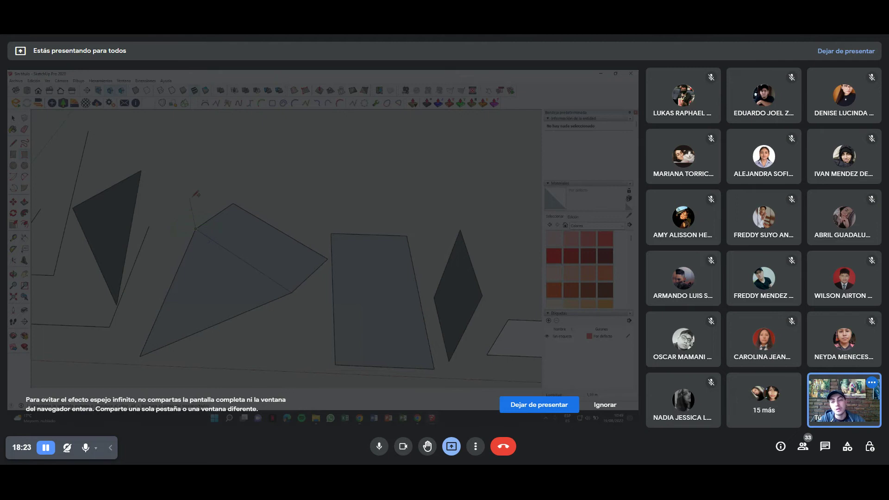
key("q")
scroll(189, 190, "up", 3)
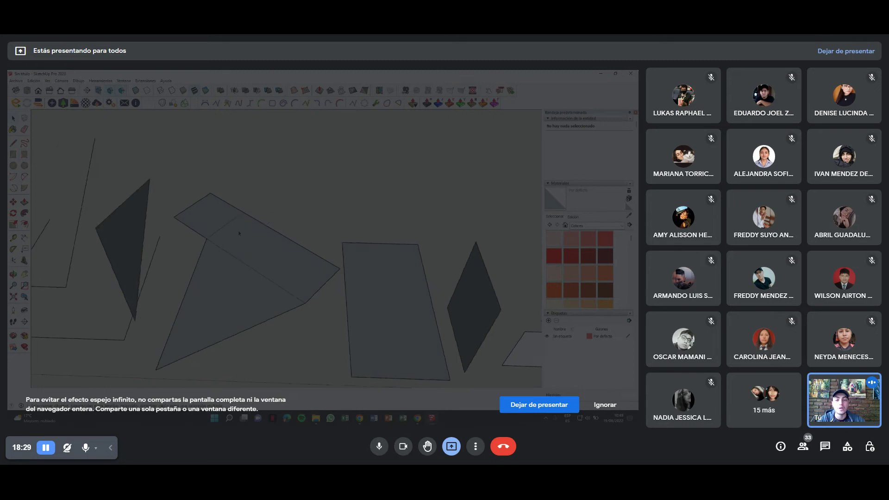
mouse_move(266, 249)
middle_mouse_down()
mouse_move(264, 225)
mouse_move(260, 263)
middle_mouse_up()
Select the triangle face with its edges, then a single face and edge, and clear the selection.
double_click(271, 249)
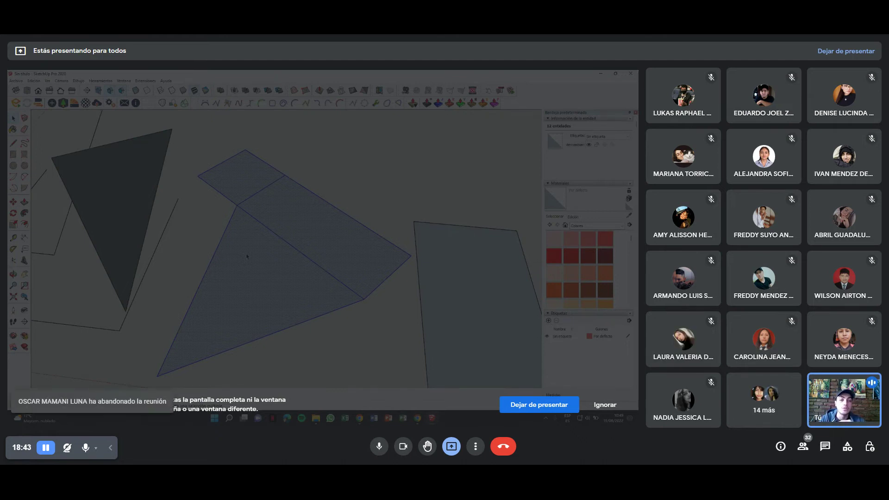
scroll(247, 256, "down", 3)
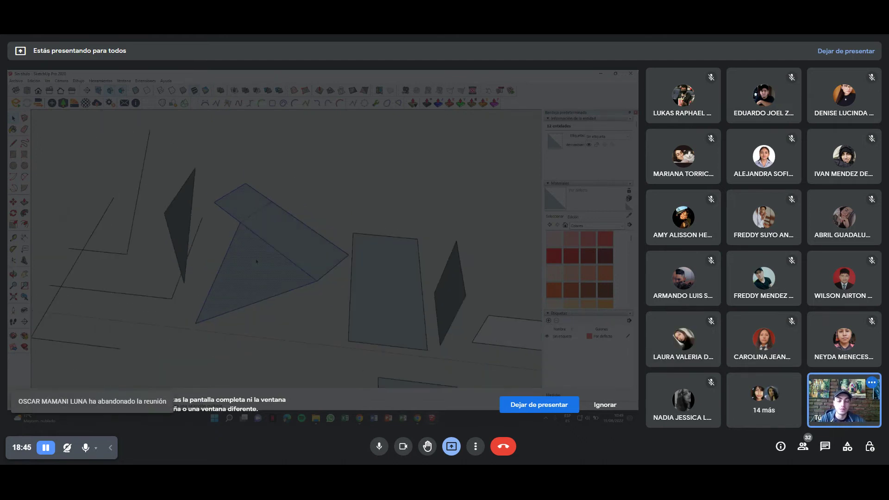
scroll(261, 280, "up", 2)
left_click(261, 301)
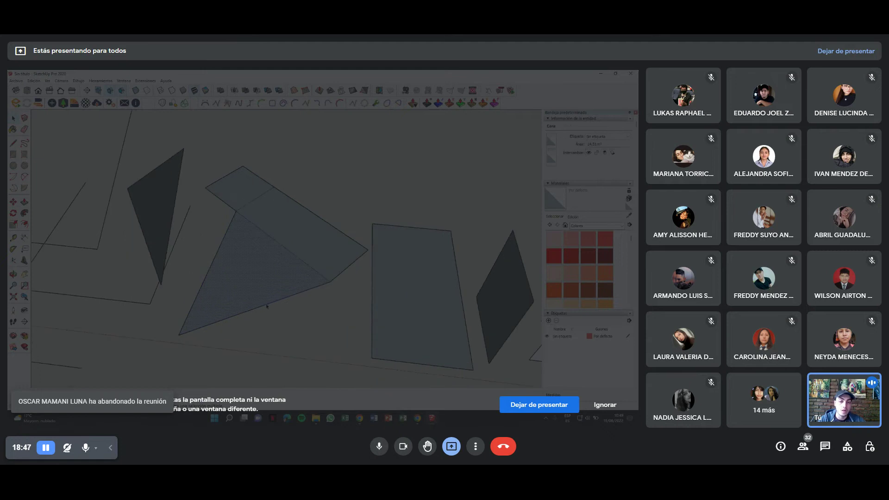
left_click(269, 305, "ctrl")
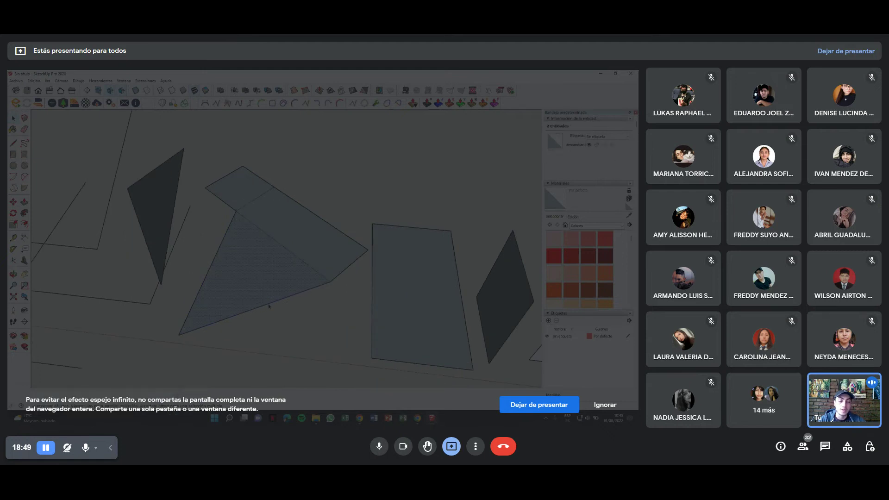
left_click(279, 302)
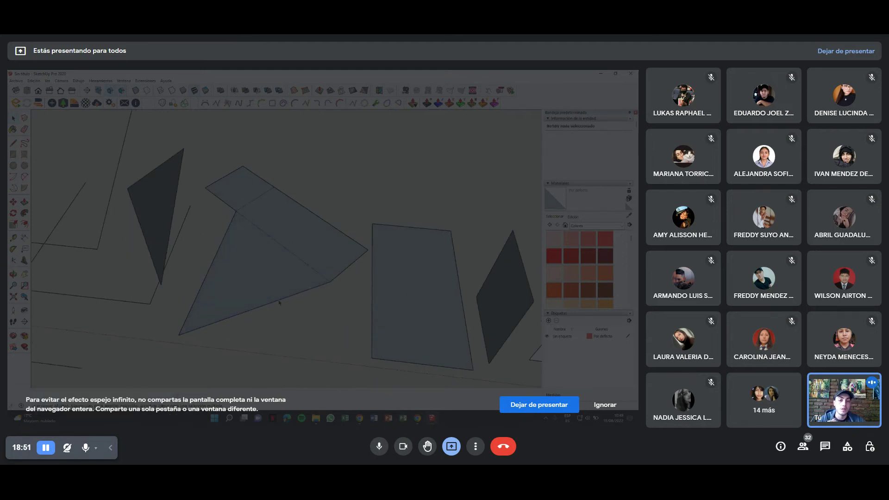
left_click(279, 302)
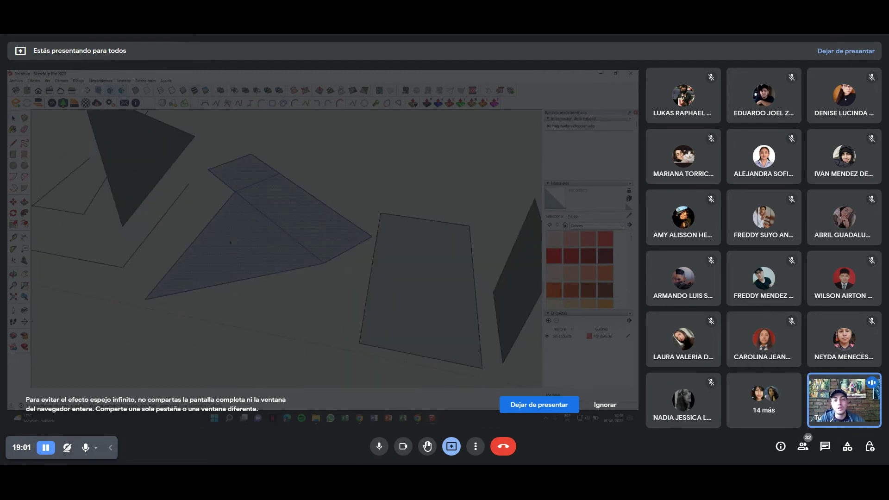
Paint the selected faces red, then undo the paint.
left_click(577, 255)
left_click(238, 228)
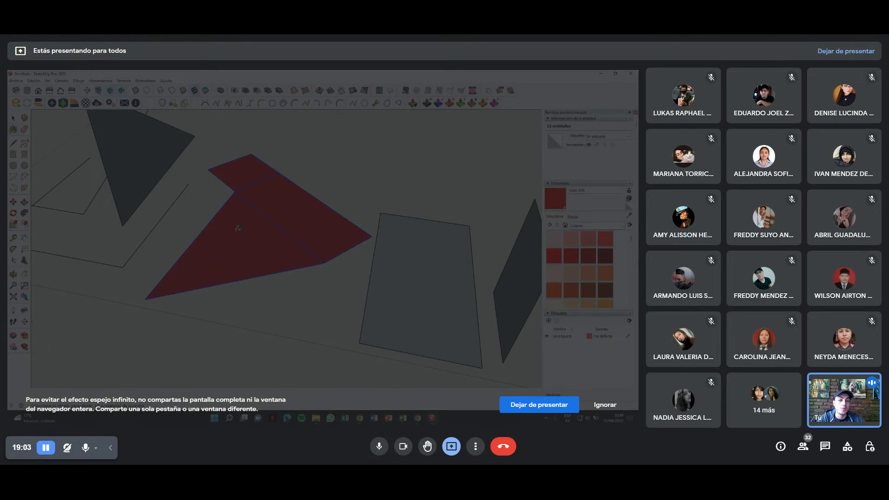
left_click(318, 294)
key("ctrl+z")
Paint three triangle faces red and undo it, leaving them default grey.
left_click(570, 260)
left_click(273, 254)
left_click(298, 214)
left_click(254, 173)
key("ctrl+z")
key("ctrl+z")
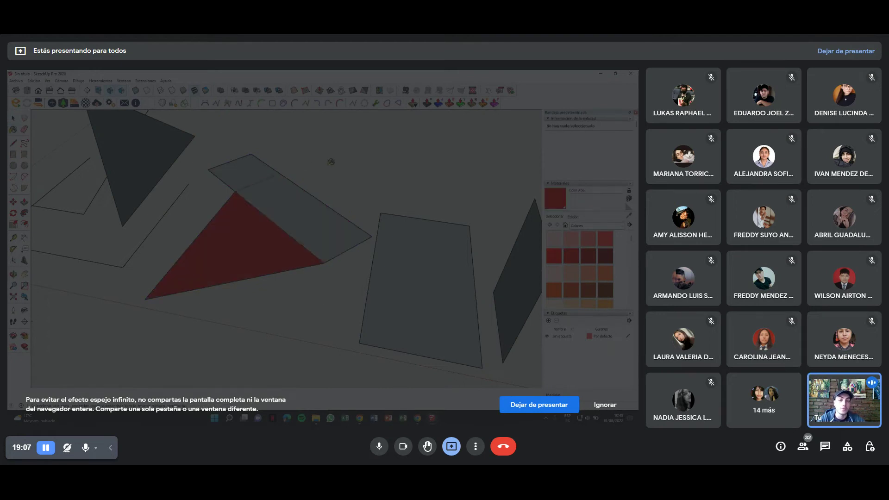
key("ctrl+z")
scroll(335, 262, "down", 10)
scroll(314, 262, "up", 5)
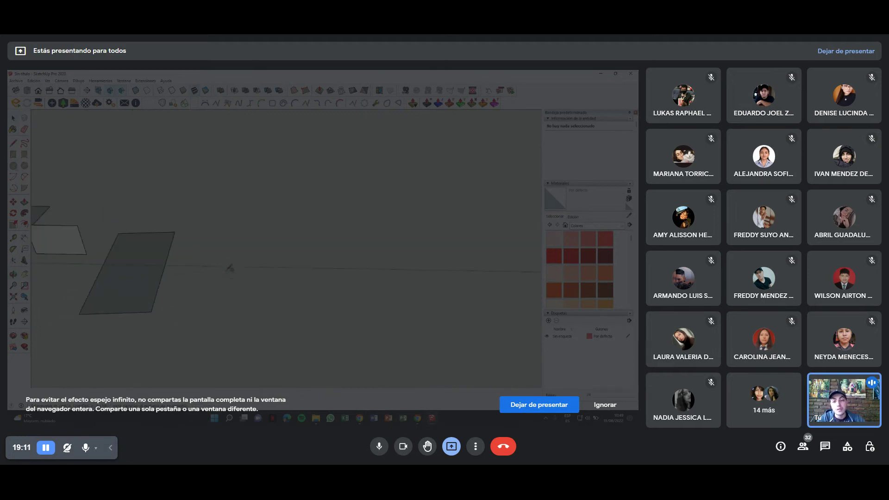
scroll(230, 268, "up", 2)
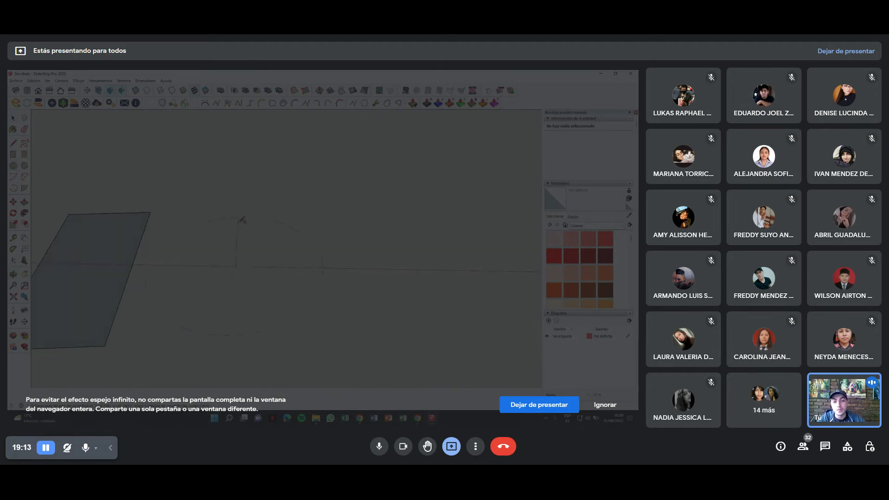
Draw a small circle on the axis and a radius-5 circle, then undo both.
left_click(227, 251)
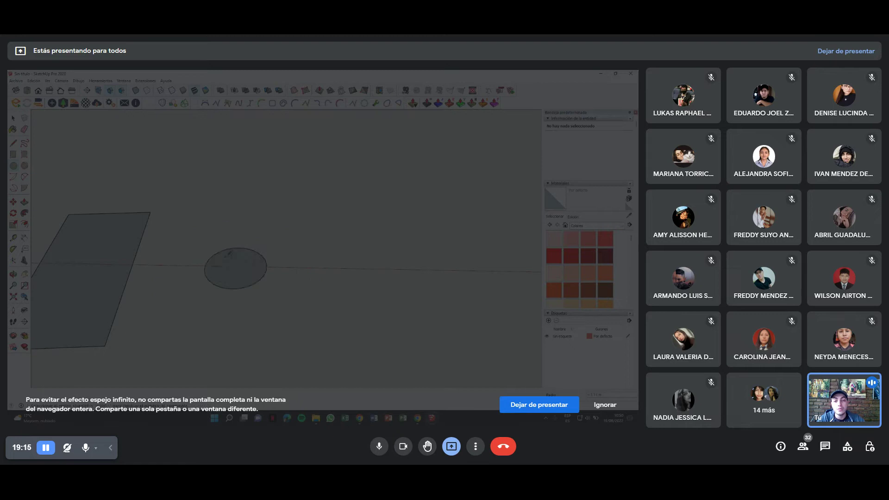
middle_click_drag(228, 253, 271, 272)
left_click(267, 298)
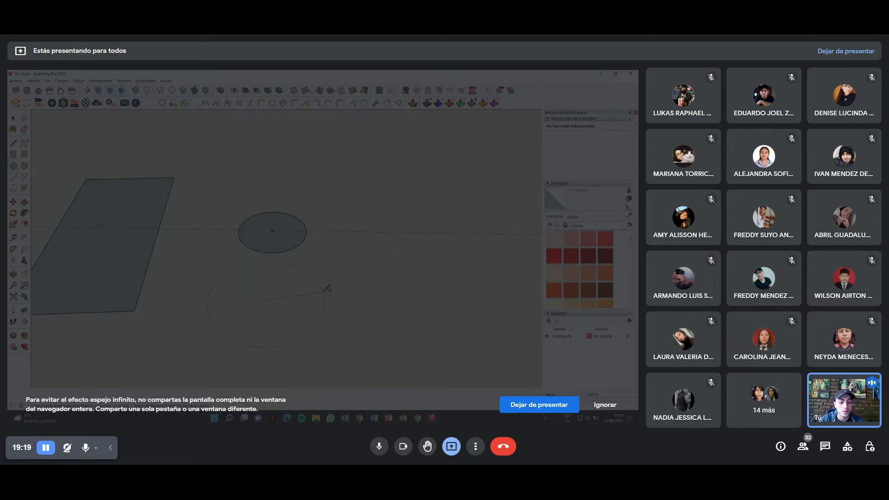
type("5")
key("Return")
scroll(315, 269, "down", 5)
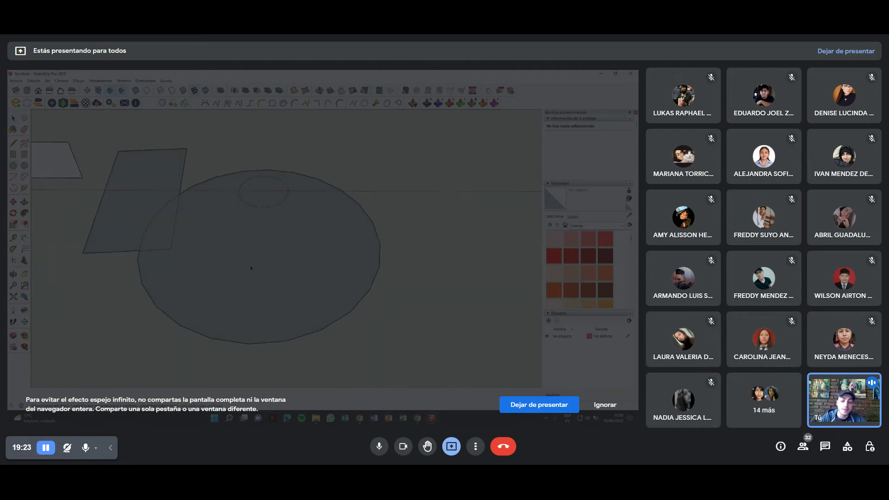
key("ctrl+z")
key("ctrl+z")
Select the rectangle face and draw a filled circle on the ground beside it.
scroll(225, 208, "up", 3)
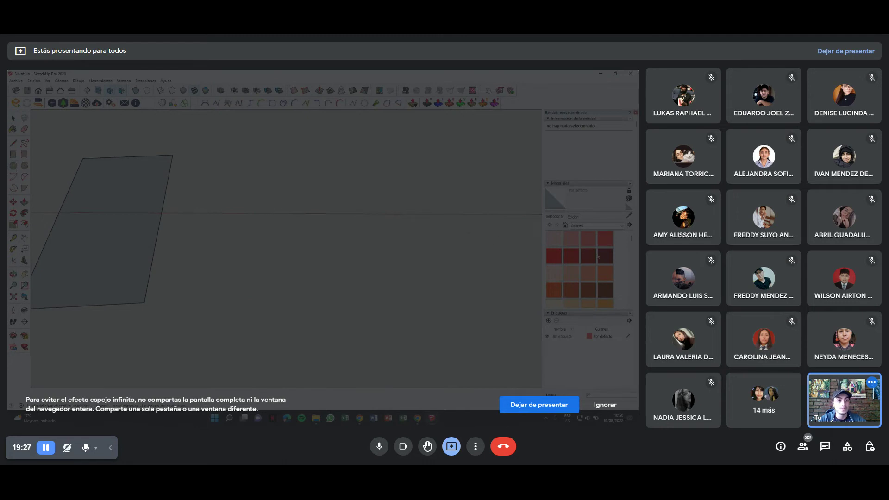
middle_click_drag(324, 259, 255, 265)
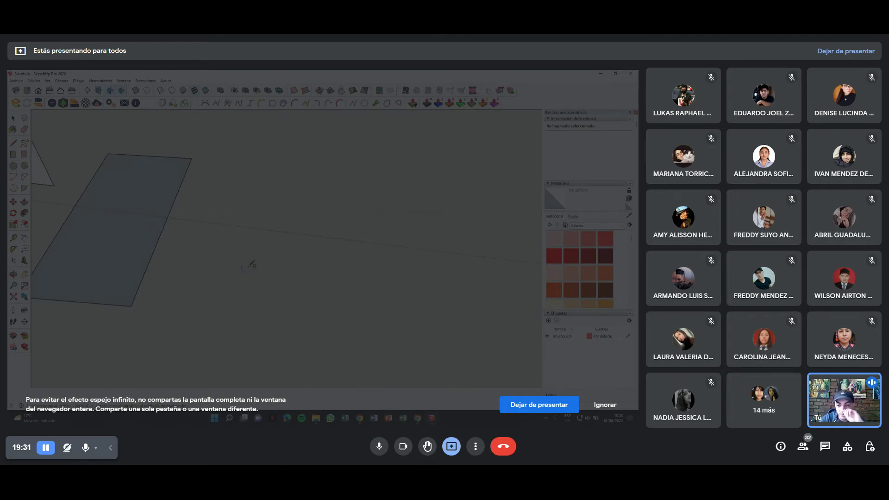
middle_click_drag(242, 259, 206, 238)
left_click(193, 217)
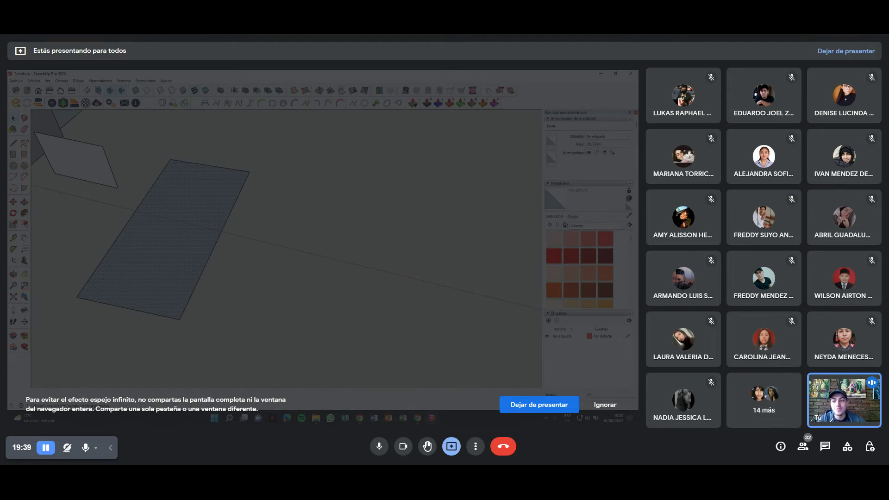
scroll(257, 243, "up", 5)
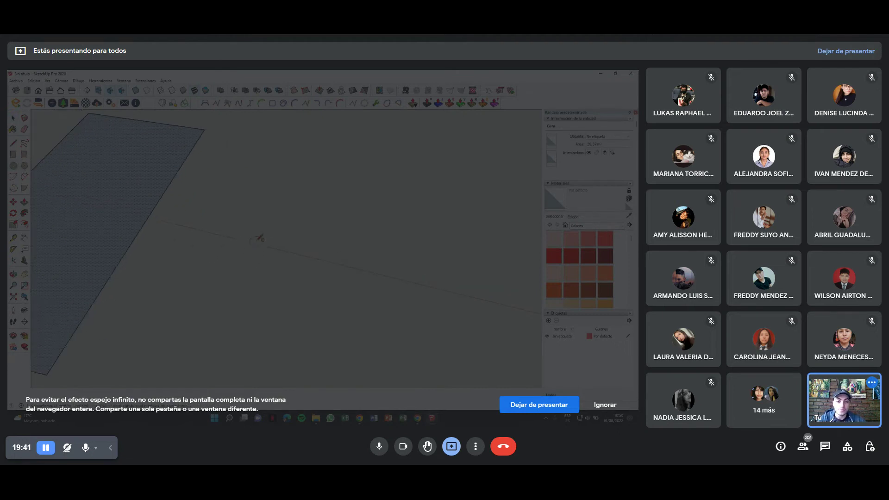
left_click(289, 268)
left_click(343, 216)
scroll(342, 216, "up", 4)
middle_click_drag(224, 212, 253, 212)
key("p")
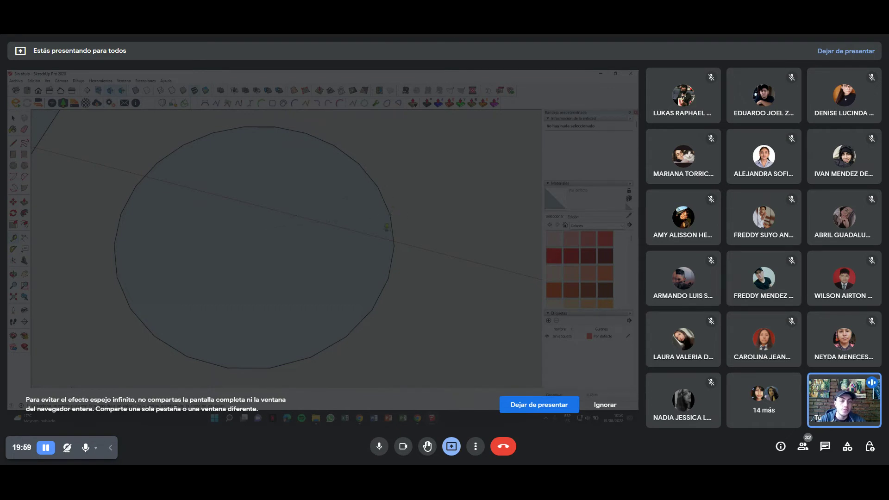
Orbit and zoom to inspect the new circle among the other faces.
scroll(397, 243, "down", 3)
mouse_move(398, 243)
middle_mouse_down()
mouse_move(224, 272)
mouse_move(256, 240)
middle_mouse_up()
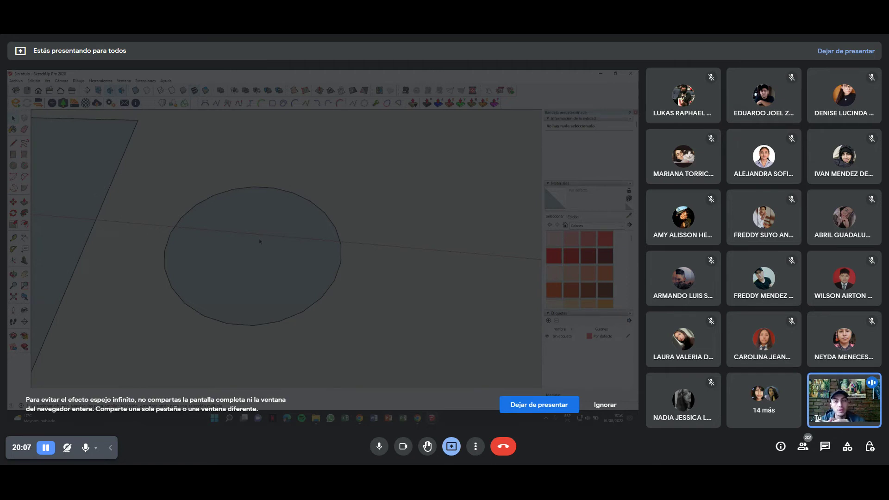
scroll(259, 238, "down", 3)
middle_click_drag(259, 238, 259, 190)
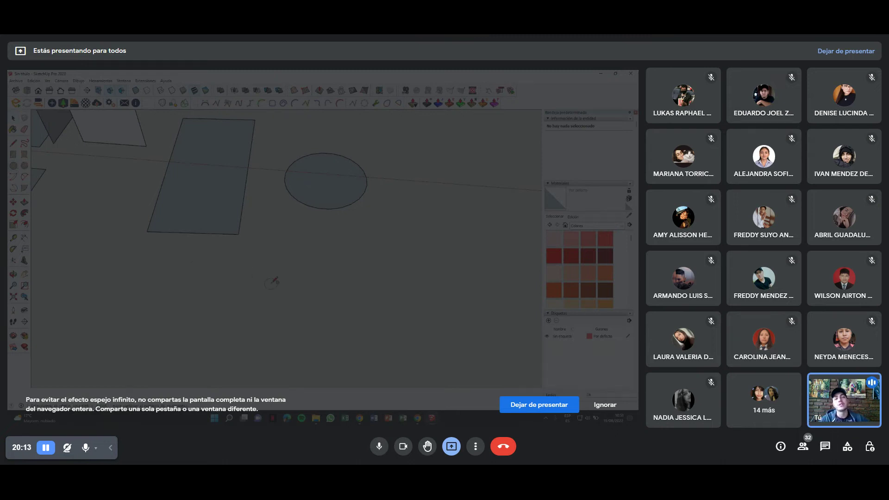
mouse_move(273, 282)
middle_mouse_down()
mouse_move(129, 245)
mouse_move(210, 298)
mouse_move(324, 259)
mouse_move(280, 233)
middle_mouse_up()
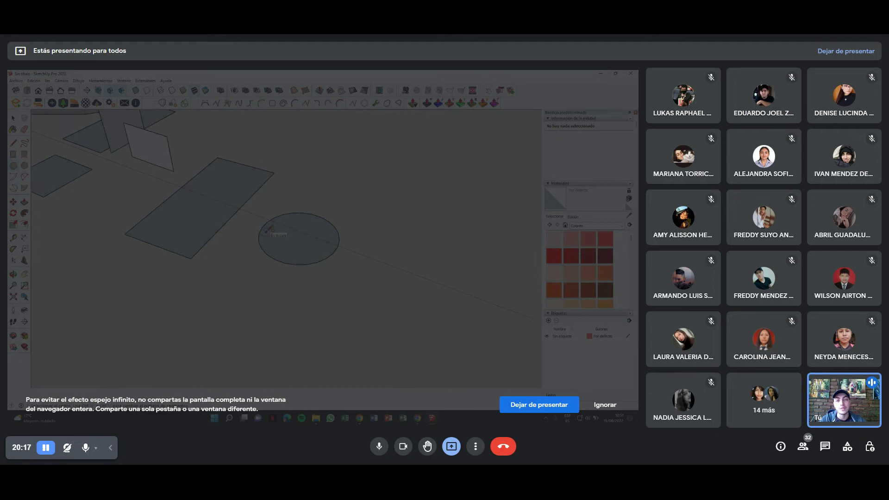
mouse_move(308, 263)
middle_mouse_down()
mouse_move(230, 312)
mouse_move(298, 223)
mouse_move(280, 231)
mouse_move(283, 220)
mouse_move(278, 260)
middle_mouse_up()
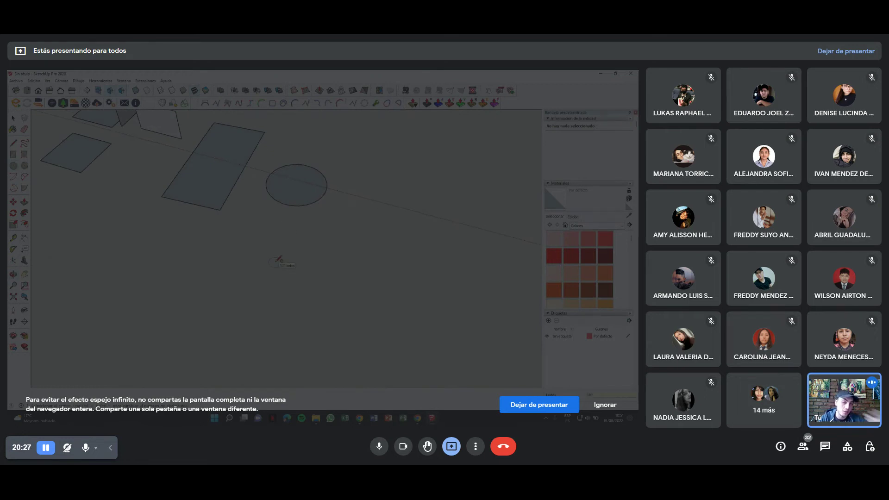
Draw a new circle on the ground plane and select its edge to inspect it.
left_click(260, 277)
left_click(319, 255)
scroll(324, 260, "up", 3)
scroll(324, 261, "up", 6)
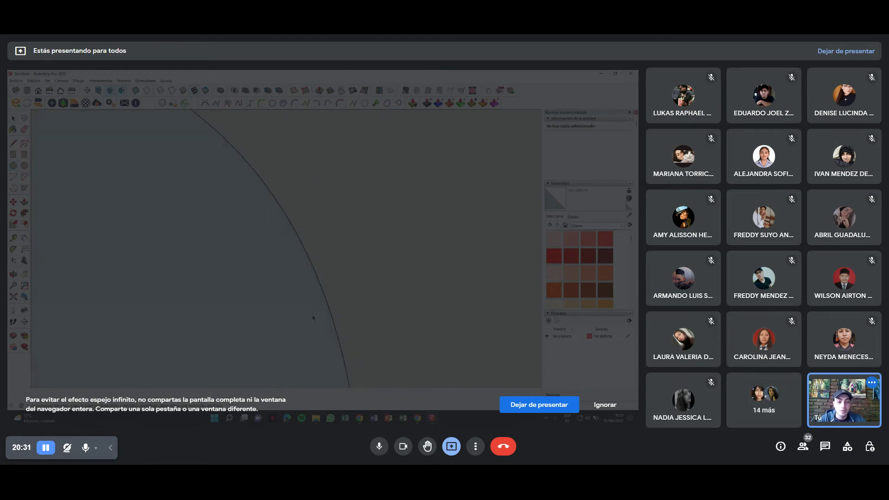
left_click(335, 289)
scroll(336, 282, "down", 5)
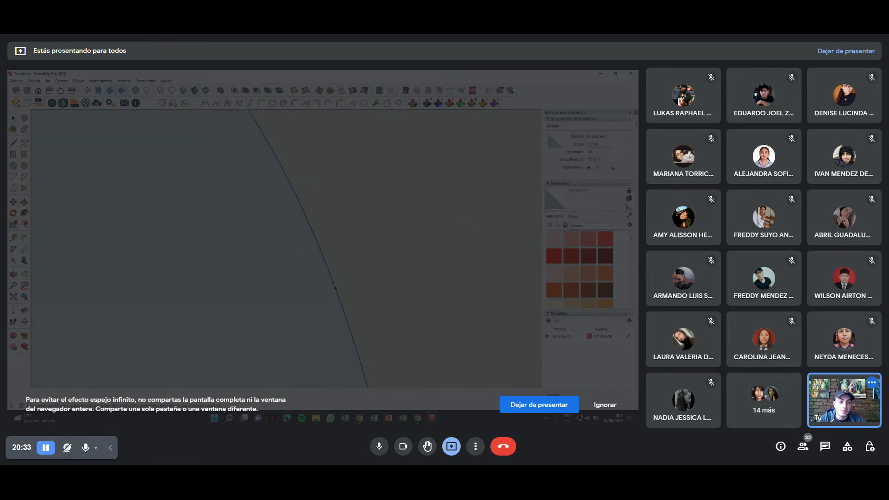
scroll(337, 274, "down", 3)
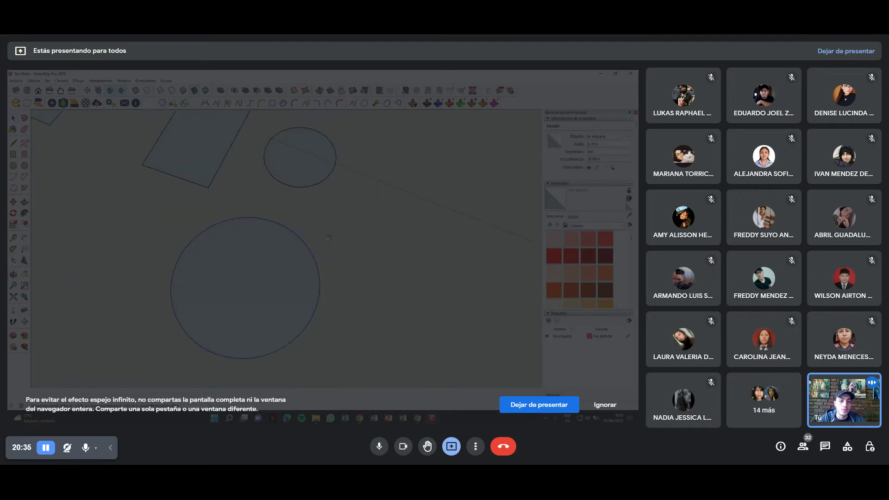
key("Escape")
Draw a 10-sided polygon next to the circles.
key("c")
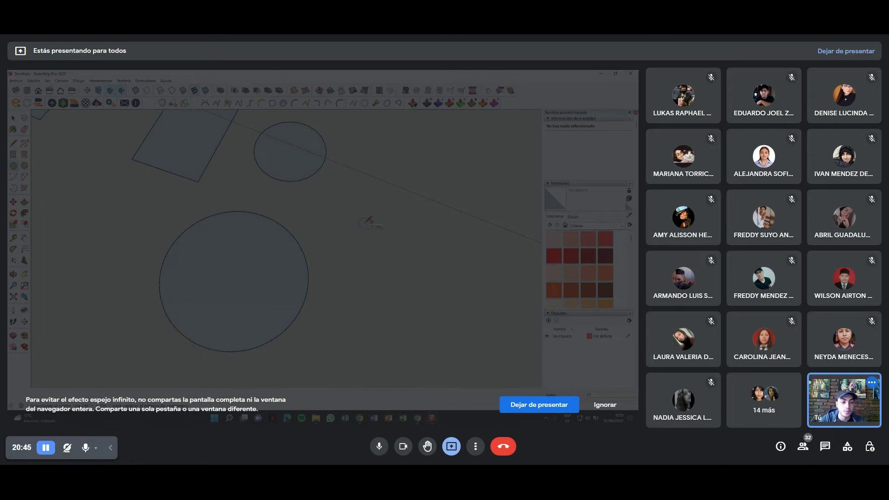
left_click(334, 241)
left_click(357, 226)
scroll(338, 253, "up", 3)
scroll(337, 254, "up", 4)
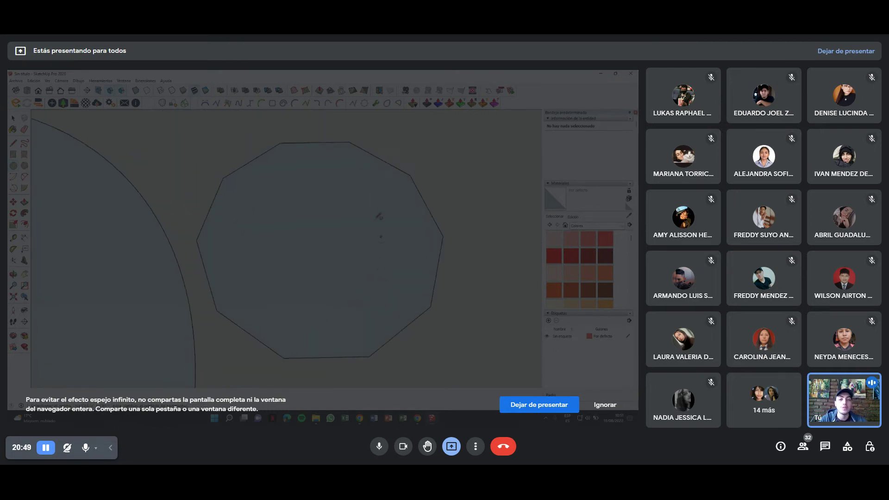
scroll(250, 183, "down", 4)
middle_click_drag(319, 232, 332, 183, "shift")
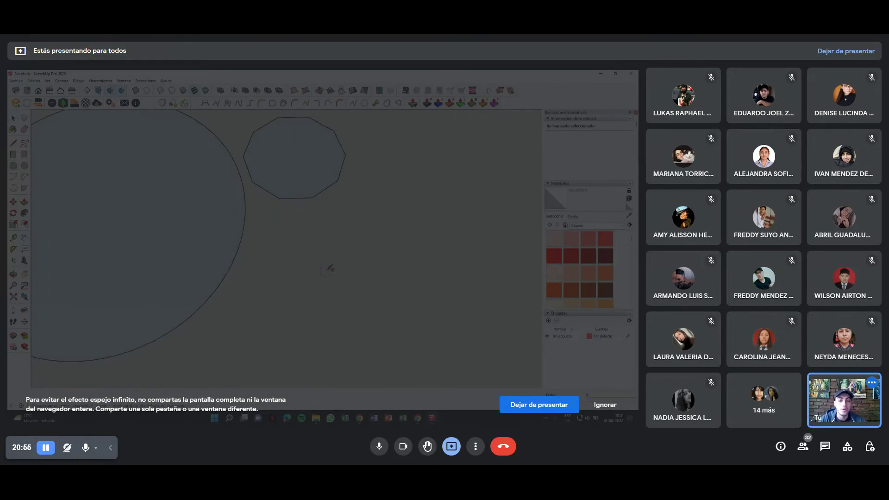
Draw a hexagon, then a circle of radius 2 around it.
left_click(326, 302)
left_click(390, 264)
scroll(310, 213, "down", 3)
mouse_move(354, 232)
middle_mouse_down()
mouse_move(228, 202)
mouse_move(298, 164)
mouse_move(203, 223)
middle_mouse_up()
left_click(391, 221)
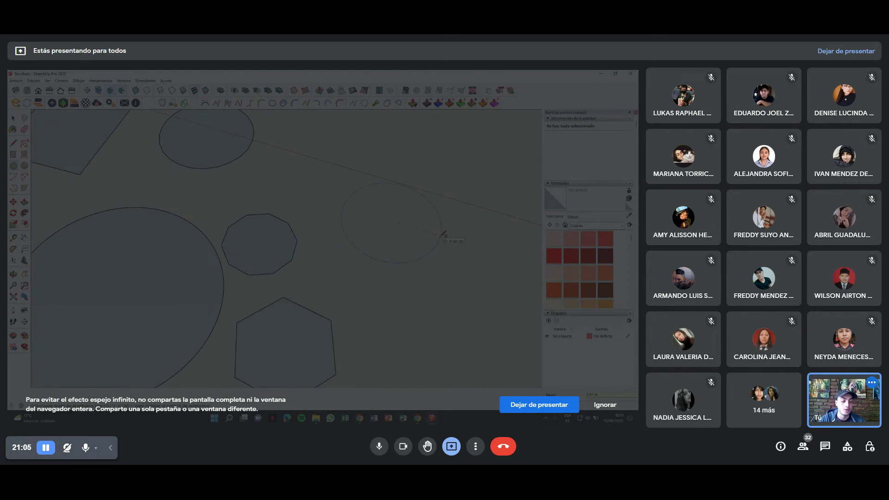
type("2")
key("Return")
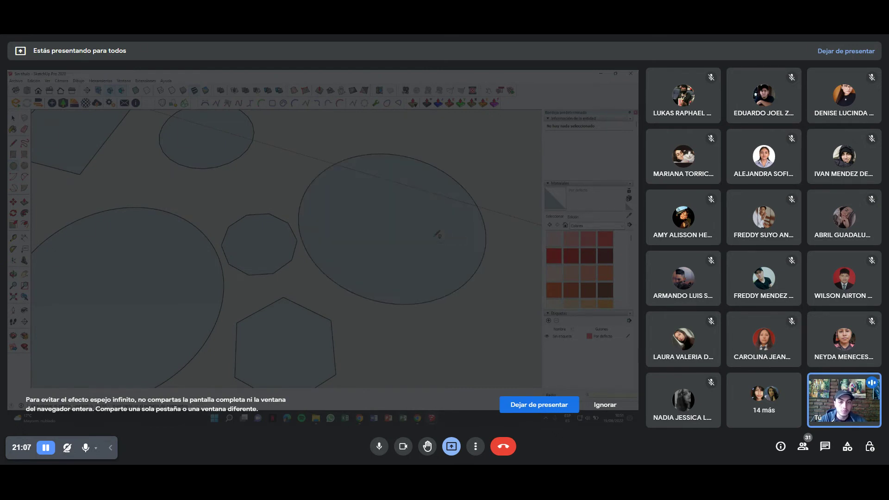
Erase the stray line inside the hexagon and select its inner face.
middle_click_drag(438, 234, 357, 240, "shift")
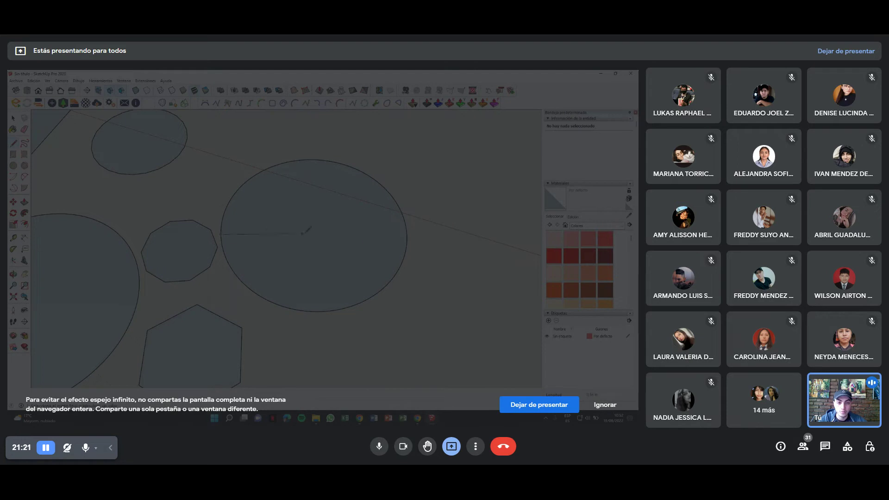
middle_click_drag(304, 239, 291, 257, "shift")
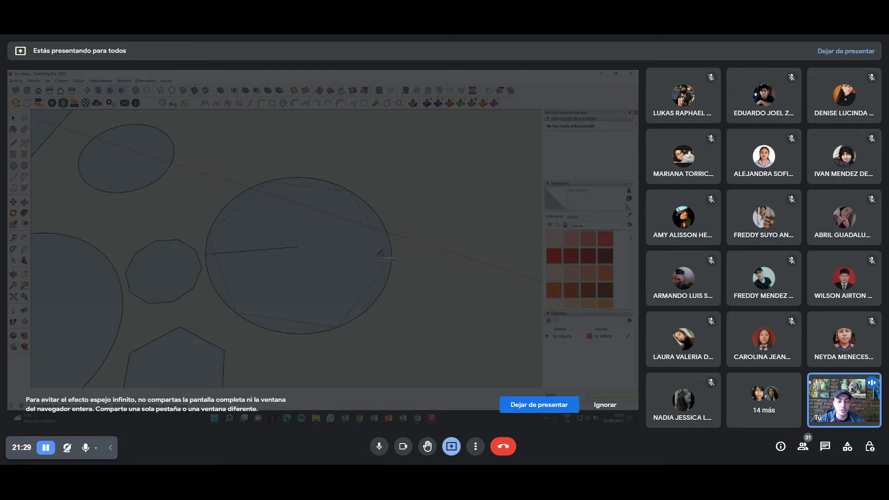
scroll(379, 254, "up", 2)
scroll(374, 279, "up", 2)
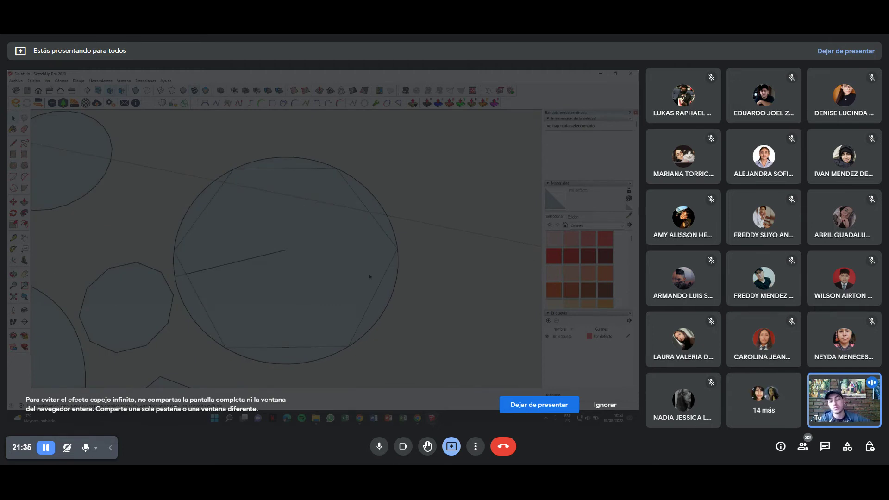
left_click(188, 273)
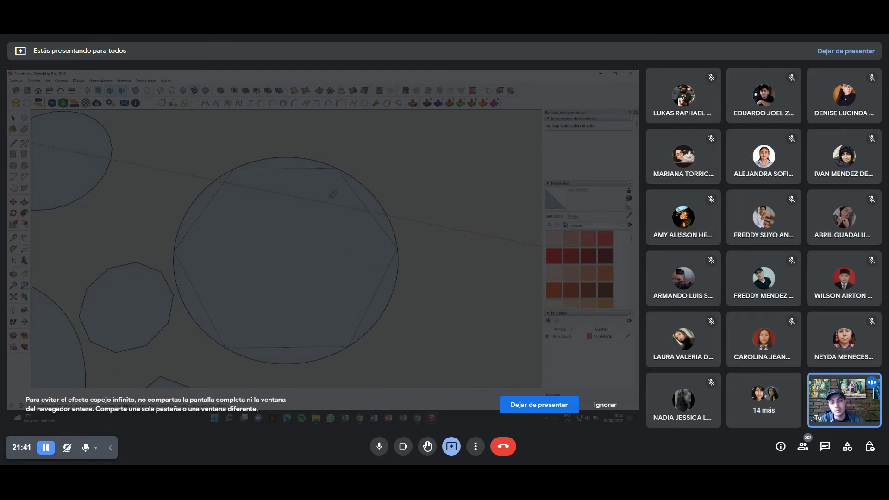
scroll(260, 233, "down", 3)
scroll(260, 233, "up", 3)
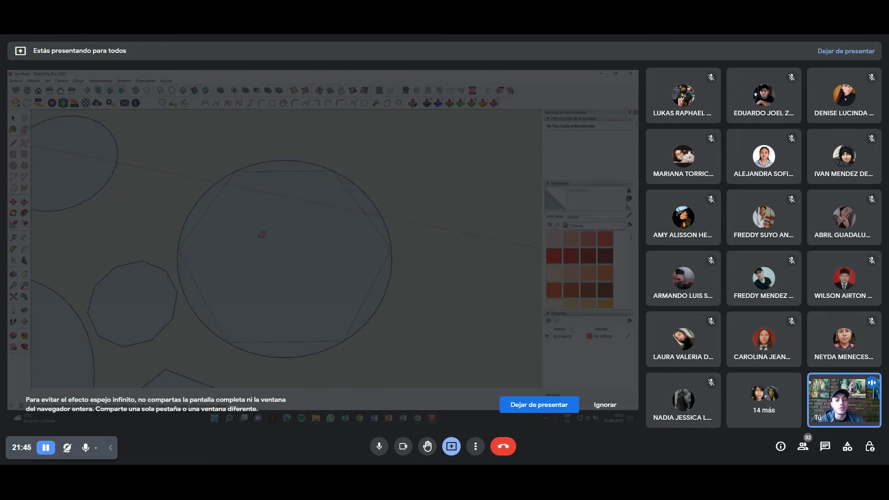
key("space")
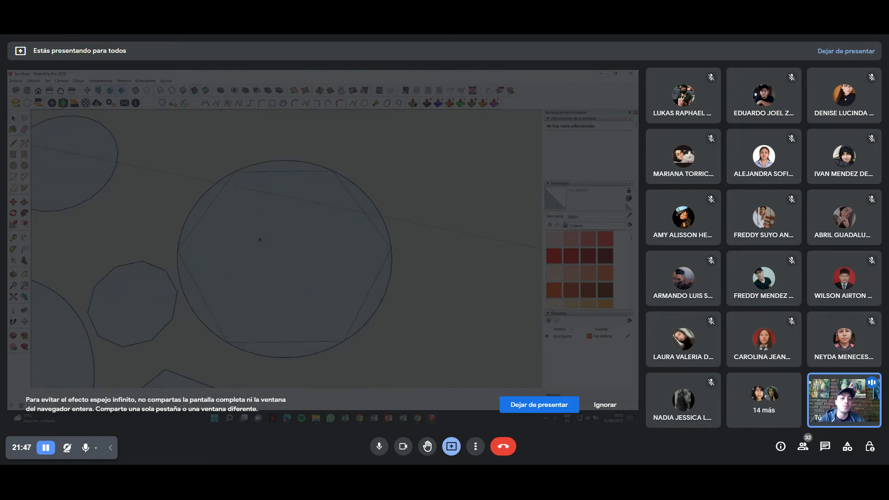
left_click(259, 239)
scroll(268, 249, "up", 3)
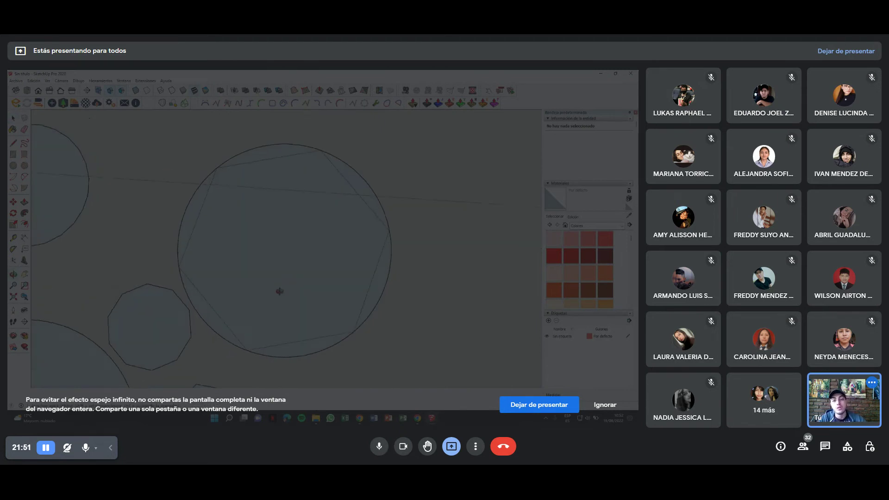
scroll(277, 260, "down", 2)
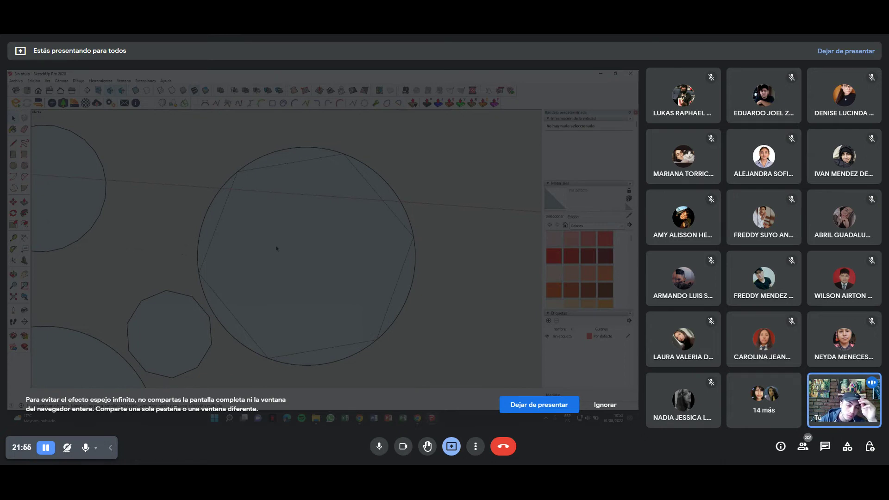
middle_click_drag(209, 188, 293, 303, "shift")
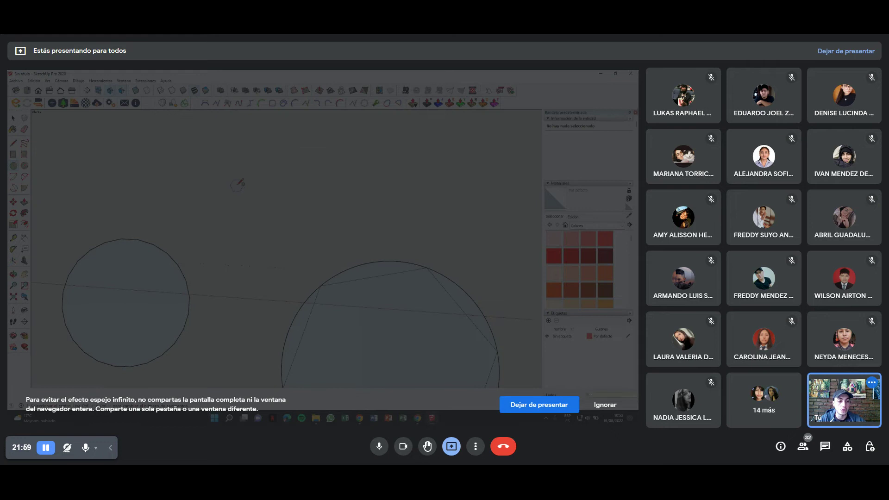
Draw another circle in the empty space, then tilt the view to see all shapes.
left_click(260, 247)
left_click(312, 217)
scroll(320, 298, "up", 1)
scroll(322, 297, "up", 5)
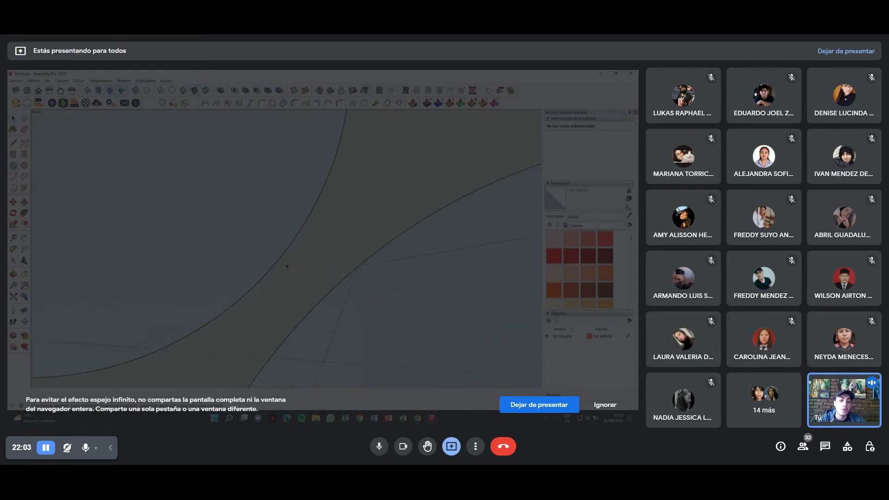
scroll(279, 257, "down", 8)
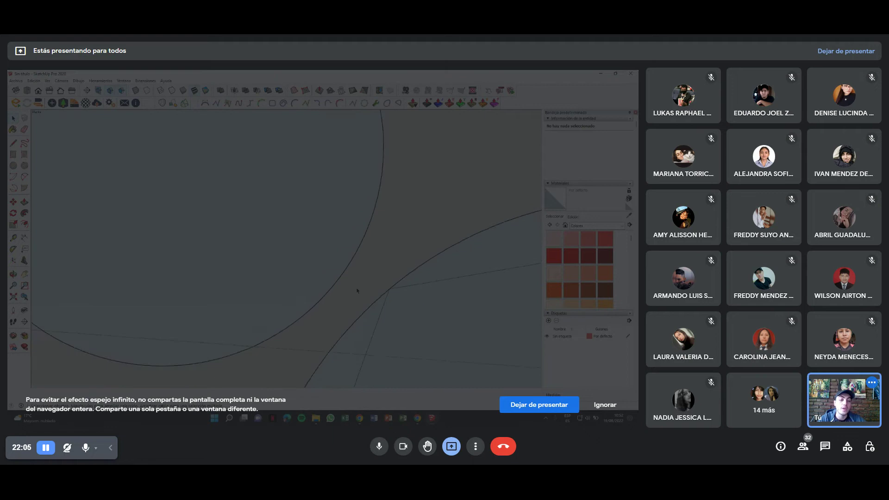
mouse_move(354, 295)
middle_mouse_down()
mouse_move(270, 227)
mouse_move(280, 244)
middle_mouse_up()
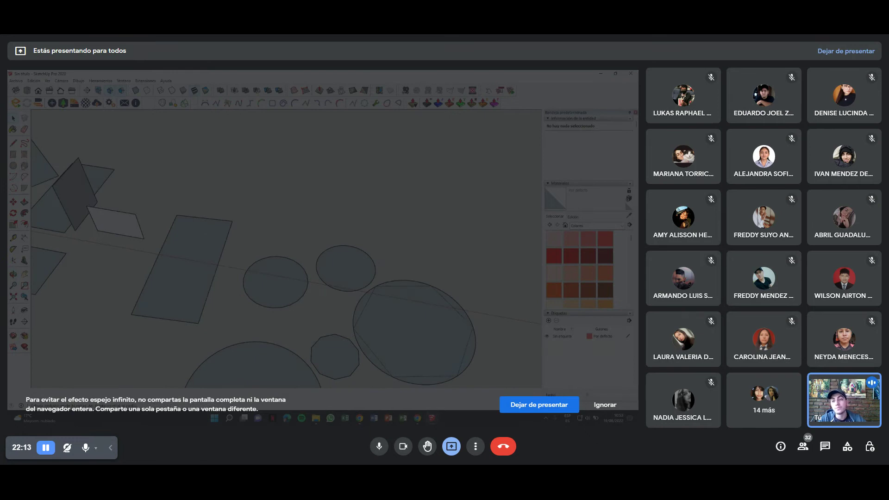
Draw a flat hexagon with the Polygon tool, cancelling a misplaced second one.
scroll(281, 244, "up", 5)
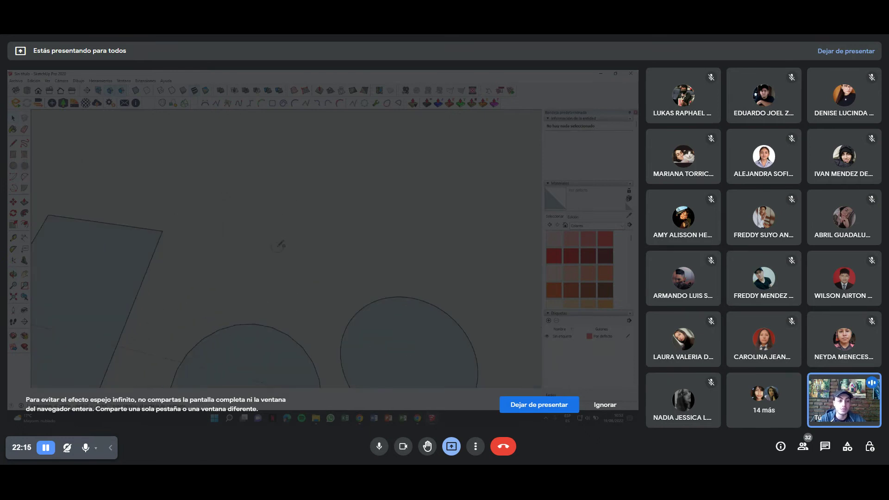
left_click(24, 166)
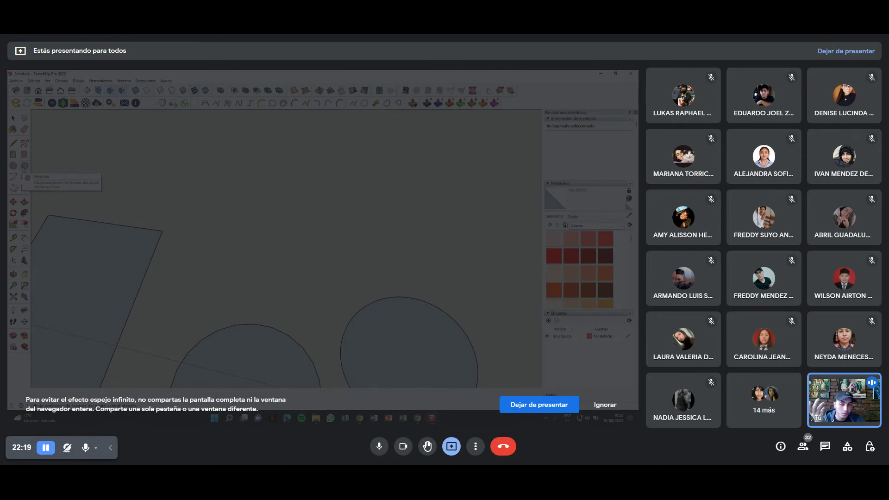
left_click(255, 230)
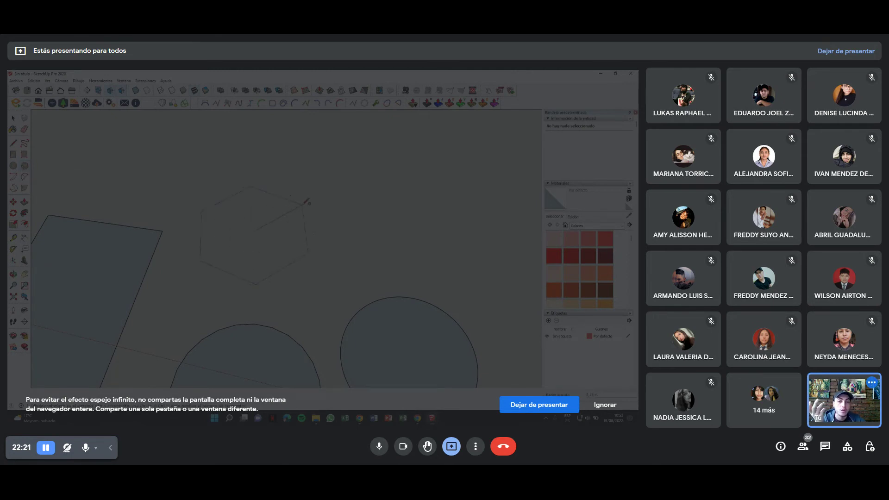
left_click(318, 211)
left_click(415, 242)
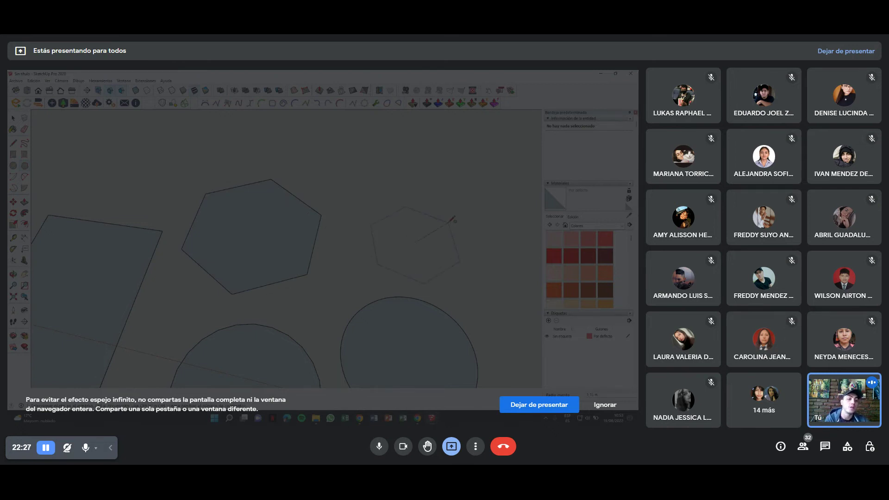
key("Escape")
Draw a three-sided polygon beside the hexagon.
left_click(409, 207)
key("Escape")
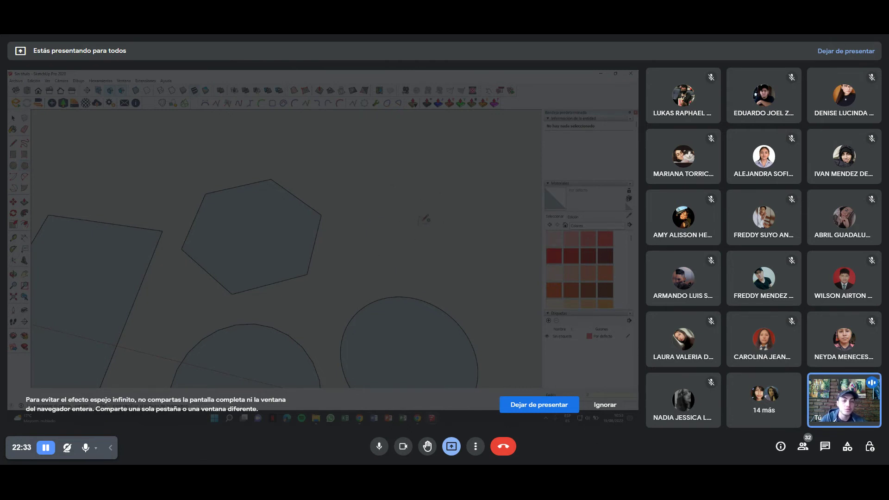
left_click(449, 221)
mouse_move(402, 235)
middle_mouse_down("shift")
mouse_move(204, 238)
mouse_move(206, 264)
middle_mouse_up("shift")
Place a larger triangle, undo it, and restart it at a new centre.
middle_click_drag(363, 278, 353, 220)
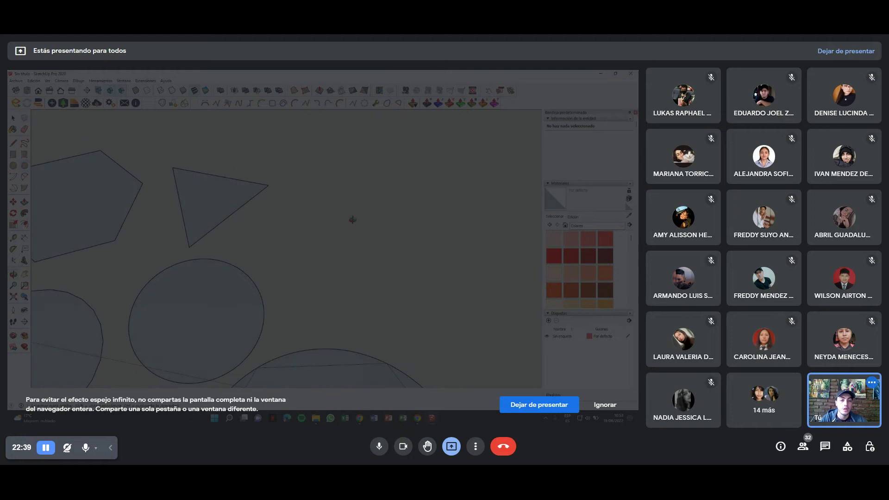
key("Return")
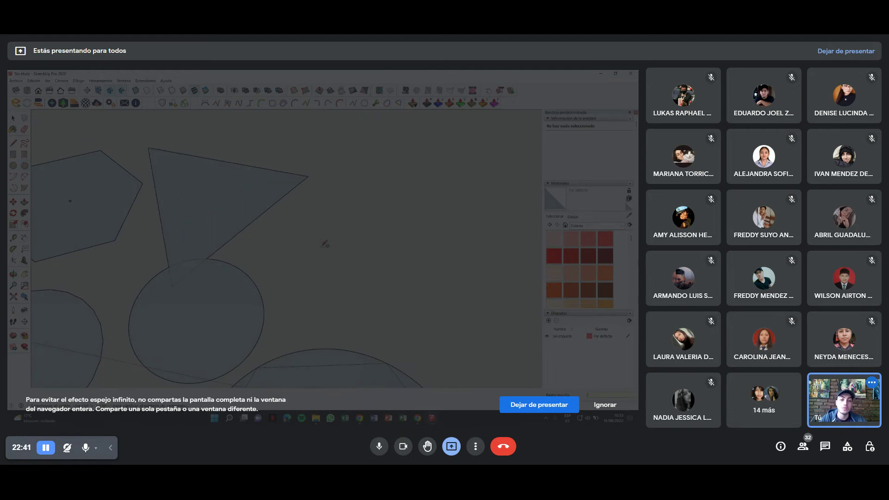
scroll(134, 254, "down", 3)
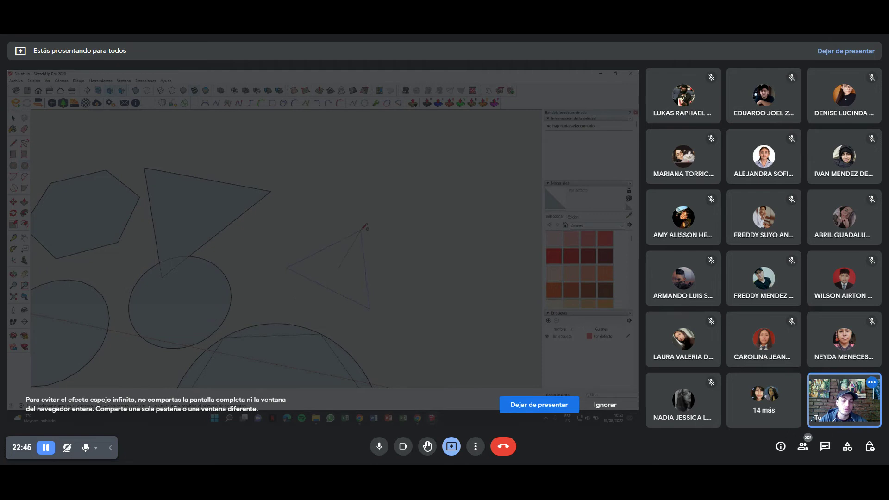
middle_click_drag(362, 227, 338, 205, "shift")
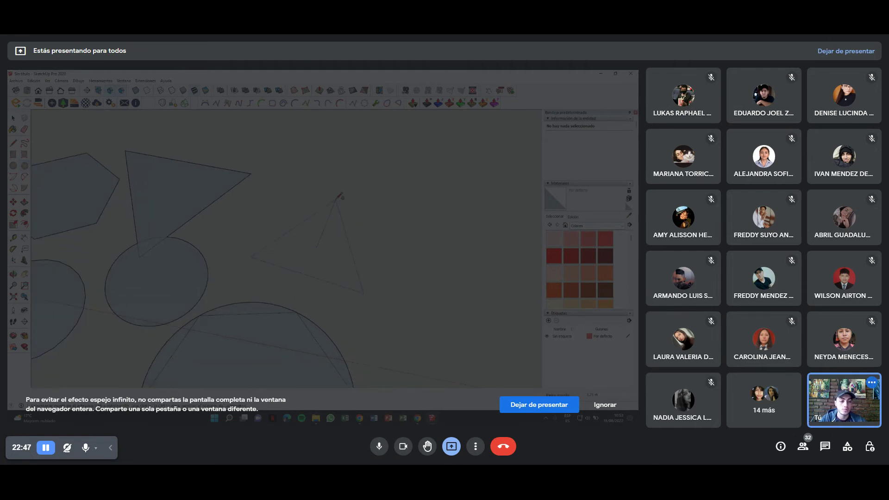
left_click(340, 196)
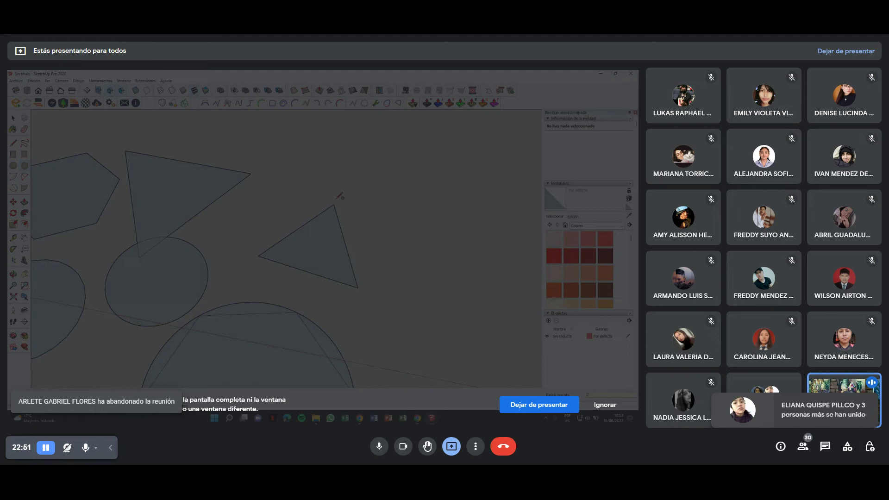
key("ctrl+z")
left_click(326, 237)
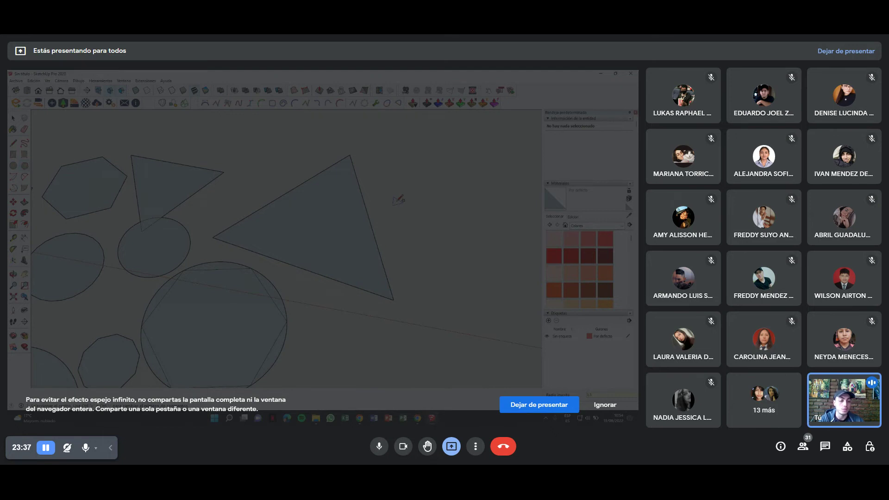
Cancel the unfinished polygon and draw a four-sided square right of the circles and triangle.
middle_click_drag(335, 211, 344, 193)
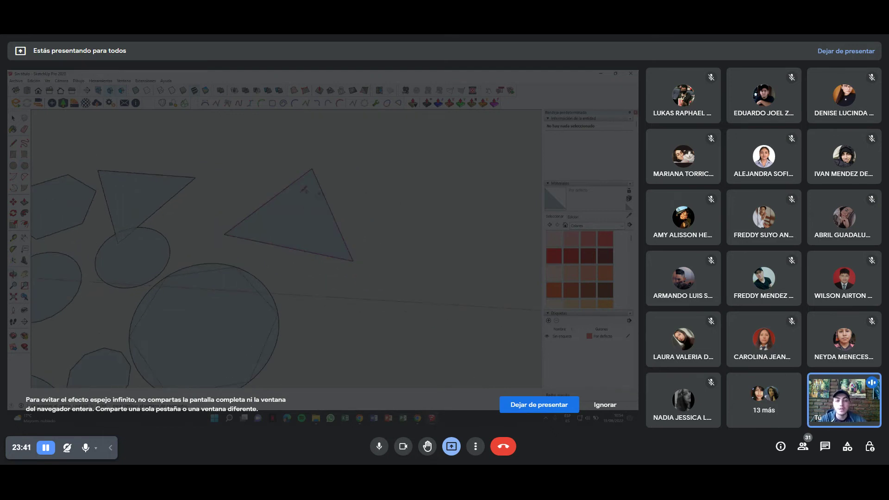
middle_click_drag(361, 310, 365, 263)
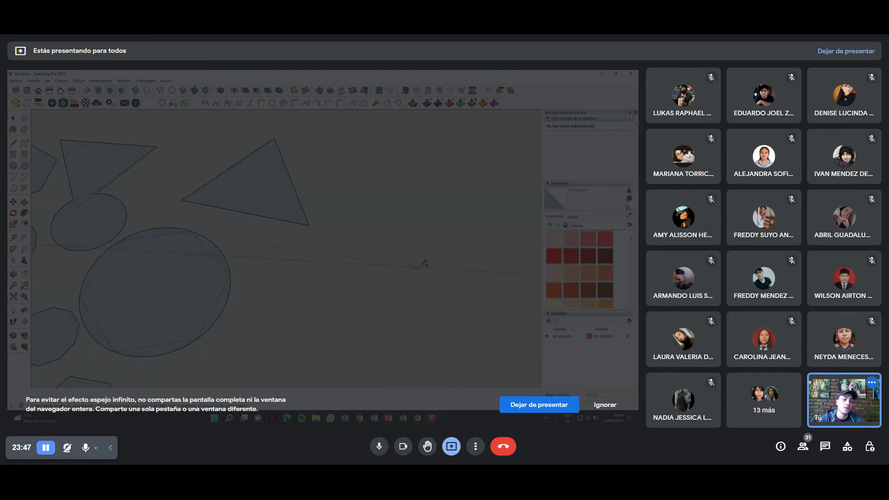
scroll(340, 246, "down", 3)
key("Escape")
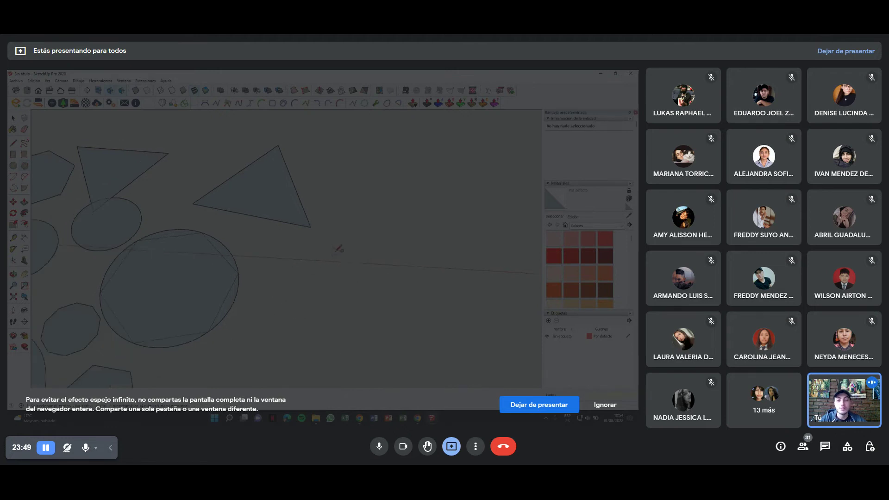
middle_click_drag(363, 260, 310, 279, "shift")
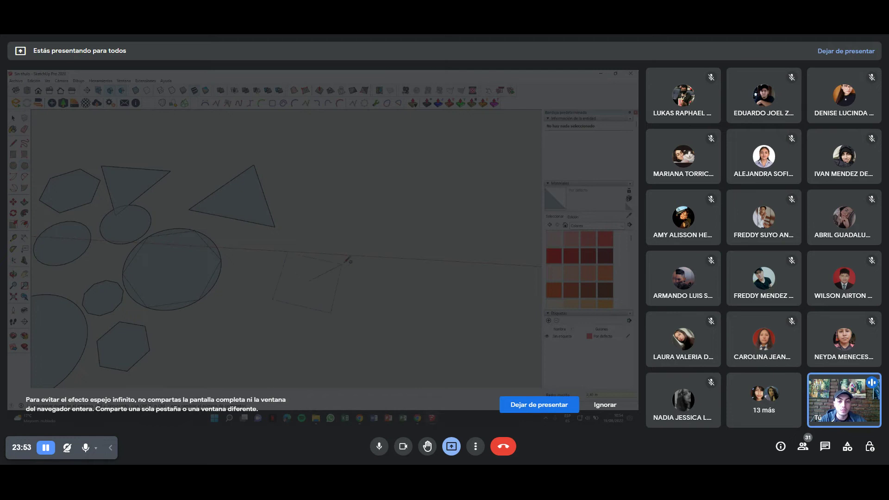
middle_click_drag(366, 280, 306, 272, "shift")
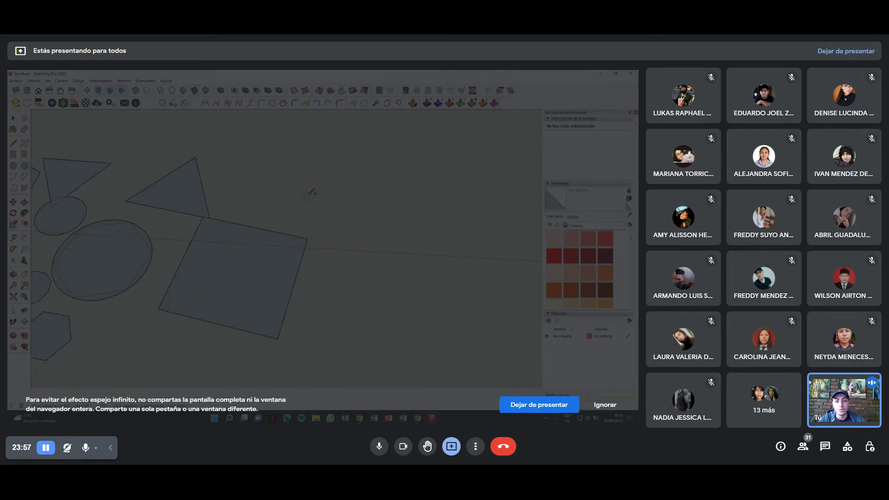
left_click(330, 222)
left_click(386, 196)
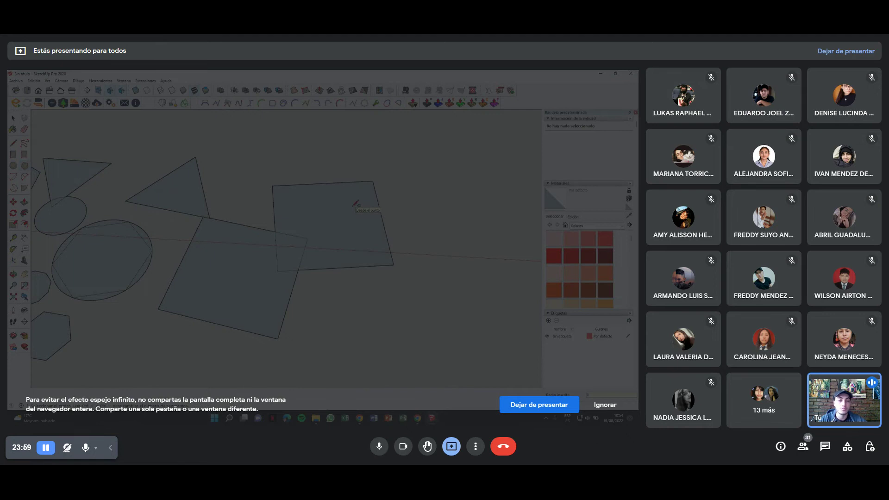
middle_click_drag(364, 331, 328, 245, "shift")
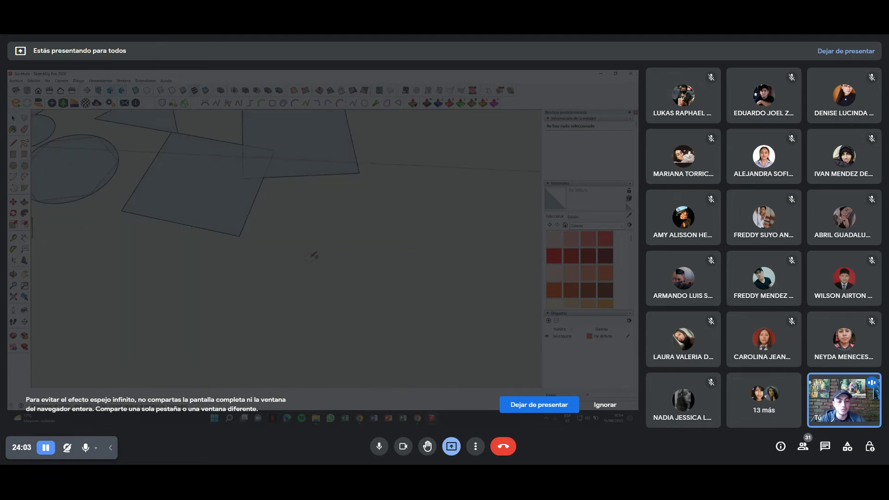
Add a pentagon, a hexagon and an octagon side by side, then erase a quadrilateral.
left_click(308, 264)
left_click(360, 246)
middle_click_drag(359, 247, 292, 250, "shift")
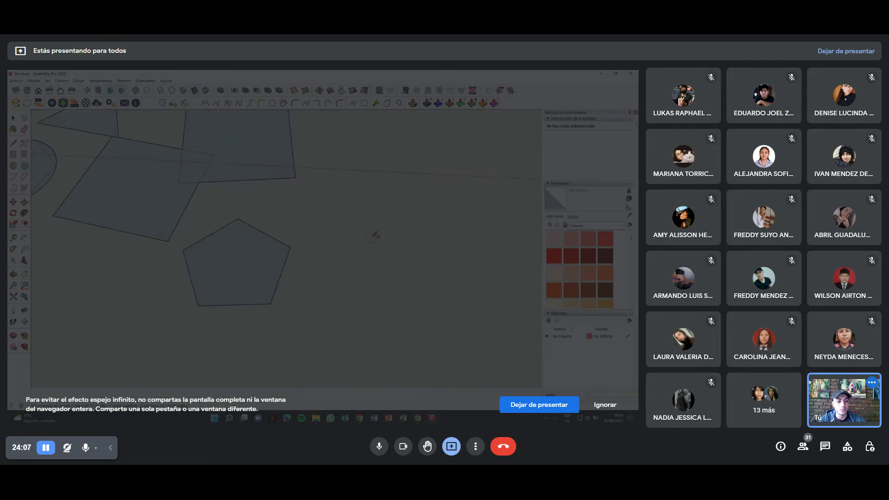
left_click(400, 202)
middle_click_drag(400, 202, 401, 119, "shift")
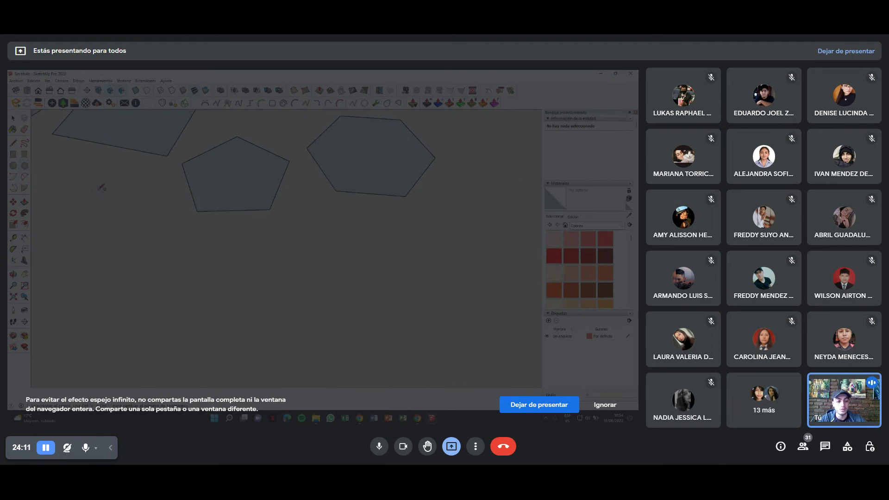
left_click(385, 232)
scroll(343, 375, "down", 3)
mouse_move(294, 285)
middle_mouse_down("shift")
mouse_move(448, 208)
mouse_move(326, 249)
mouse_move(305, 222)
mouse_move(271, 242)
mouse_move(305, 268)
middle_mouse_up("shift")
left_click(345, 260)
Erase the tilted square and large triangle, and delete the three right-hand polygons.
left_click(351, 227)
left_click(324, 225)
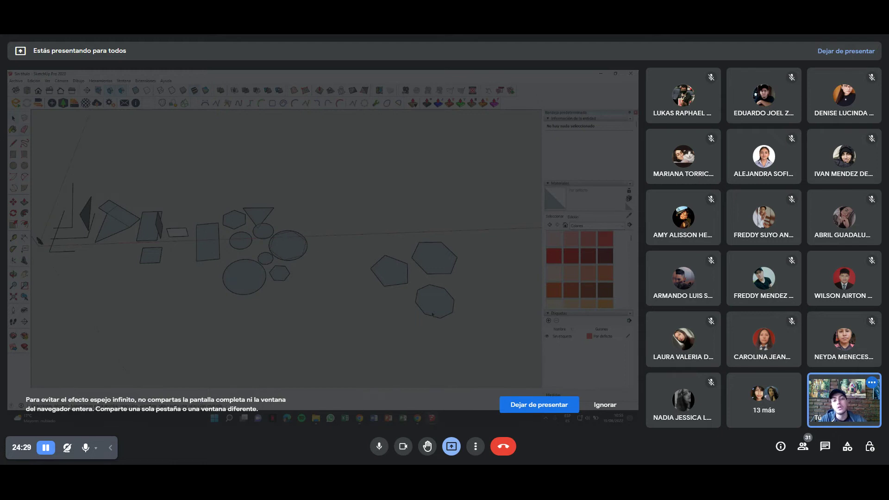
left_click_drag(363, 209, 363, 208)
key("Delete")
mouse_move(272, 210)
middle_mouse_down()
mouse_move(264, 211)
mouse_move(284, 235)
mouse_move(229, 200)
mouse_move(228, 177)
middle_mouse_up()
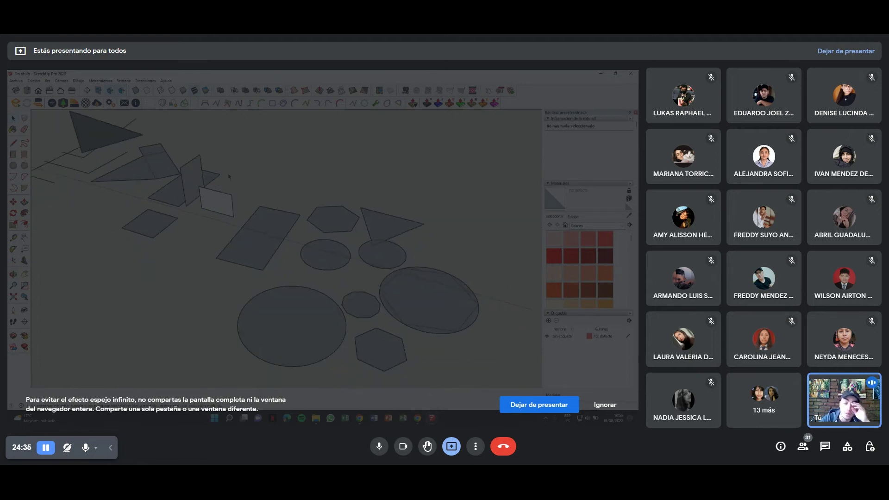
scroll(229, 176, "down", 5)
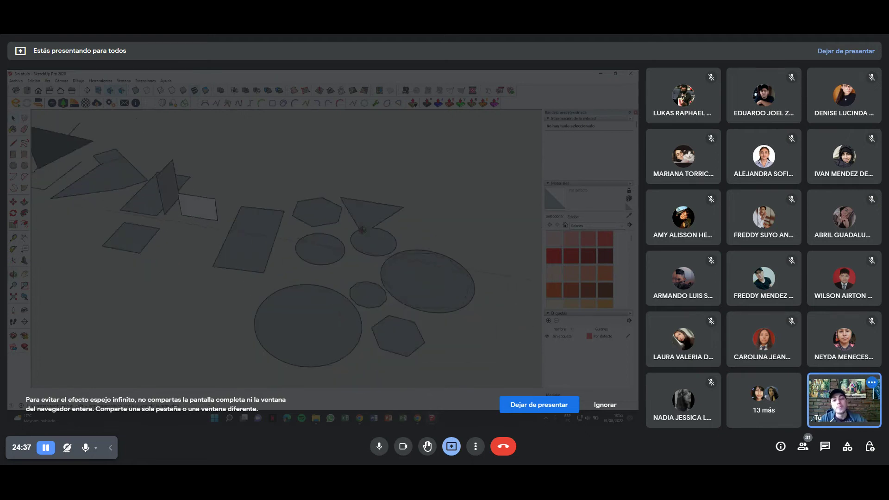
scroll(386, 241, "down", 3)
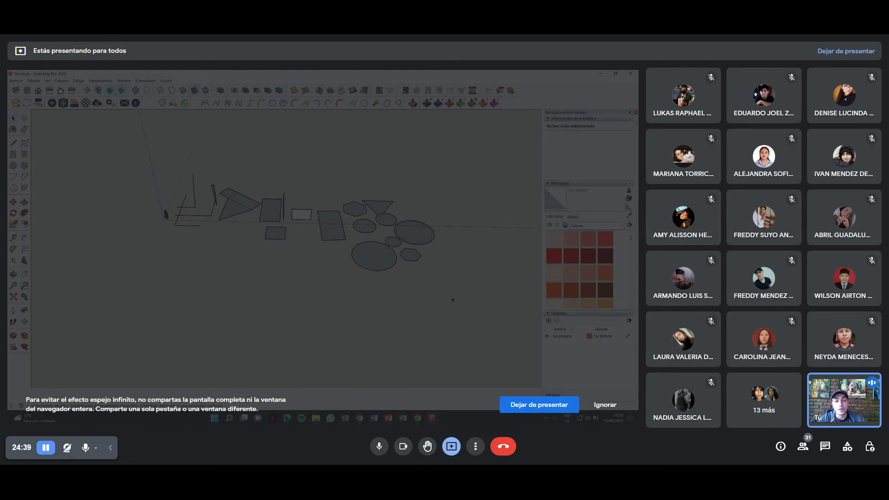
scroll(366, 254, "up", 3)
mouse_move(255, 254)
middle_mouse_down()
mouse_move(251, 225)
mouse_move(327, 195)
middle_mouse_up()
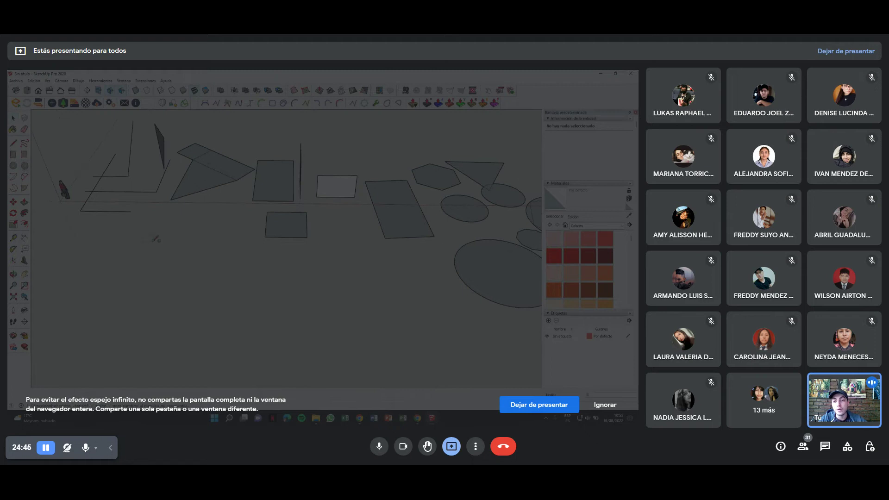
Draw an octagon below the squares and select it with its edges.
left_click(264, 292)
left_click(300, 277)
scroll(267, 294, "up", 3)
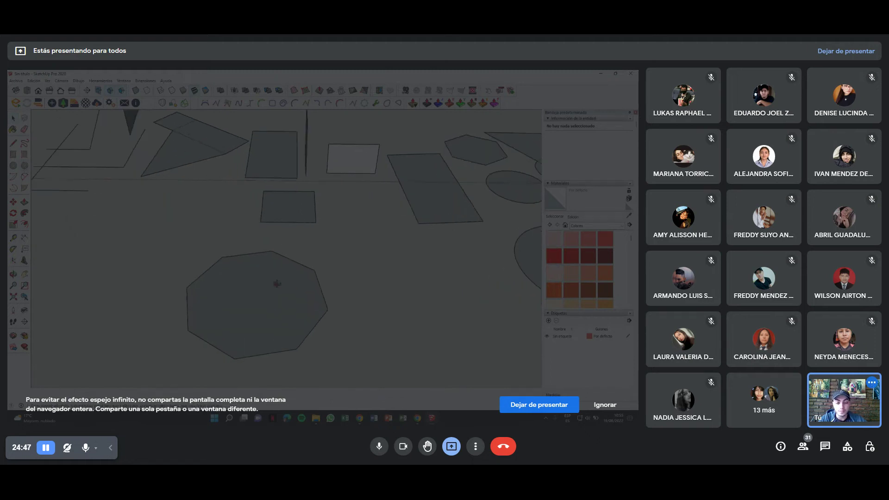
middle_click_drag(267, 294, 335, 270)
scroll(287, 256, "up", 2)
triple_click(352, 262)
key("p")
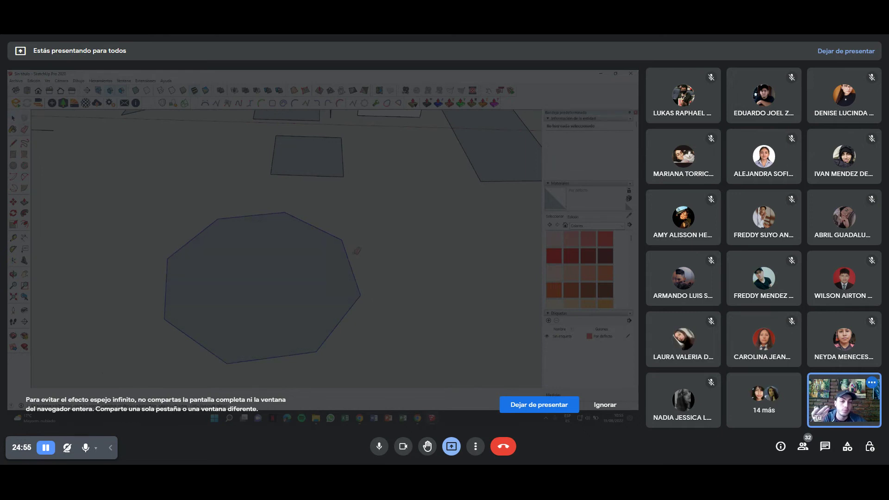
key("ctrl+z")
key("ctrl+y")
key("ctrl+z")
key("ctrl+y")
scroll(312, 255, "down", 3)
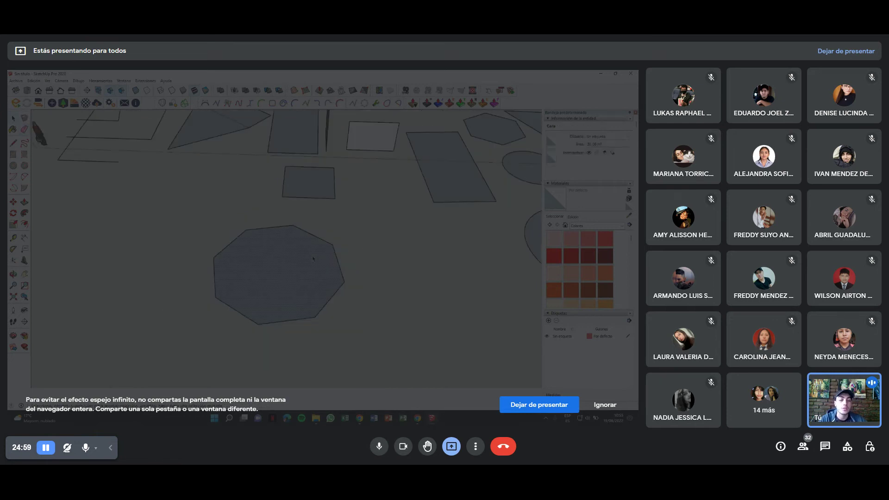
Delete the octagon's face, leaving only its outline edges.
key("Delete")
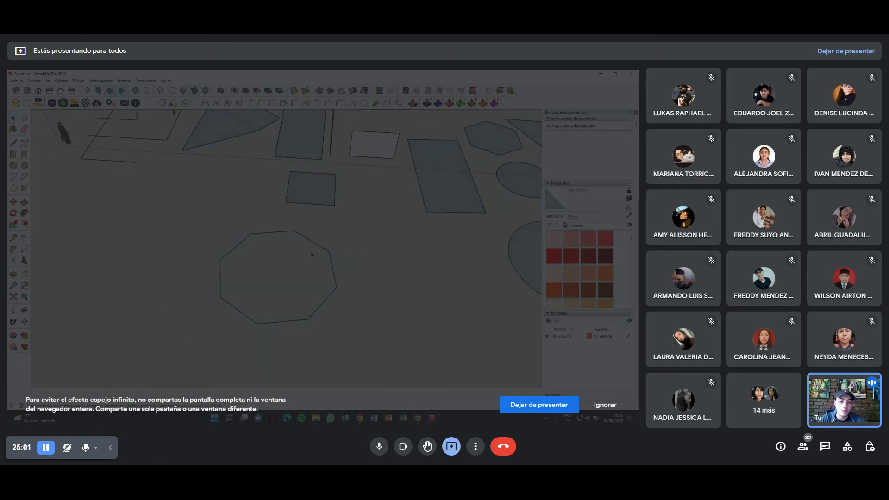
mouse_move(360, 259)
middle_mouse_down()
mouse_move(324, 241)
mouse_move(236, 145)
mouse_move(327, 271)
mouse_move(288, 298)
mouse_move(303, 281)
middle_mouse_up()
scroll(287, 299, "up", 2)
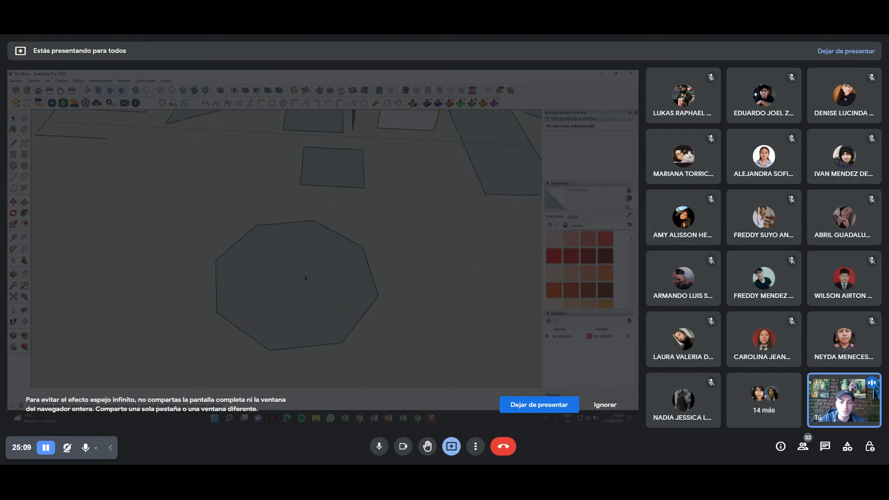
scroll(305, 278, "down", 1)
left_click(307, 274)
key("Delete")
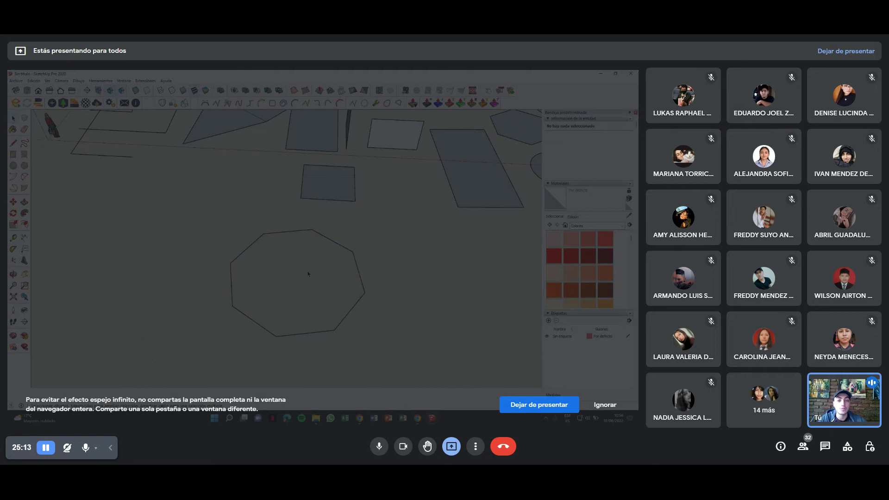
middle_click_drag(236, 226, 397, 272)
key("l")
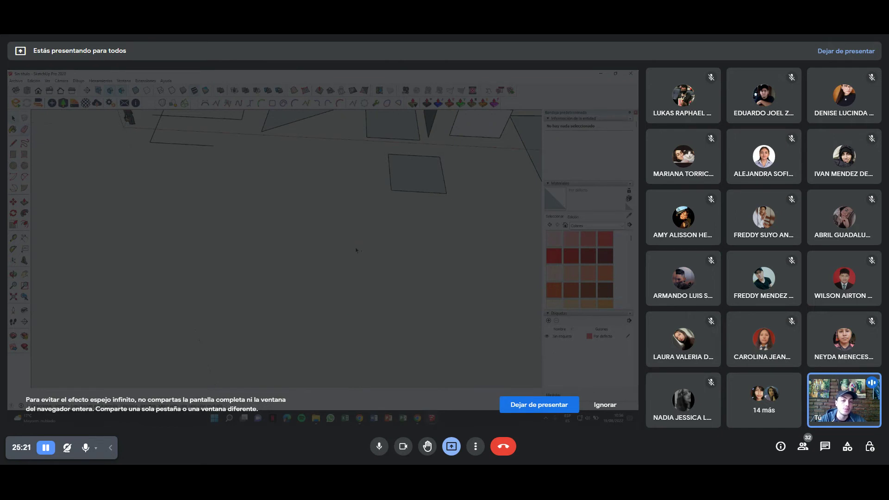
middle_click_drag(349, 247, 252, 197, "shift")
scroll(252, 197, "up", 3)
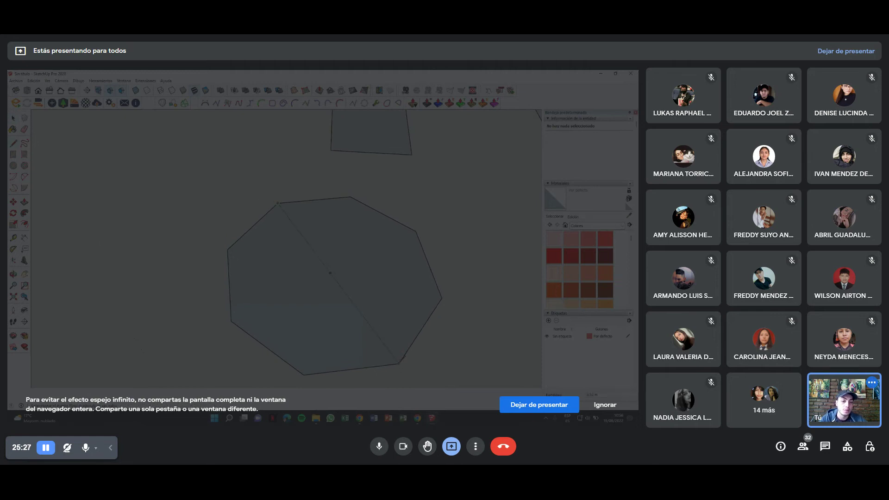
Undo an accidental erase of the octagon's right half and select one of its edges.
left_click_drag(403, 358, 388, 211)
key("ctrl+z")
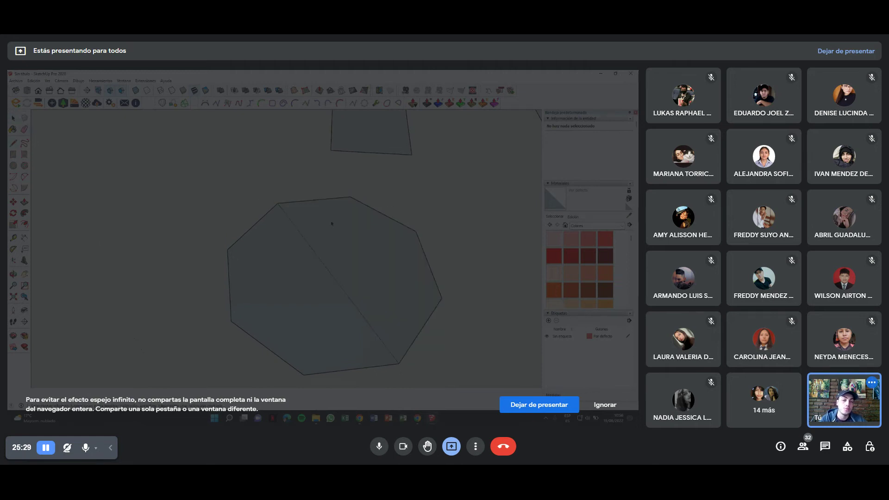
left_click(275, 204)
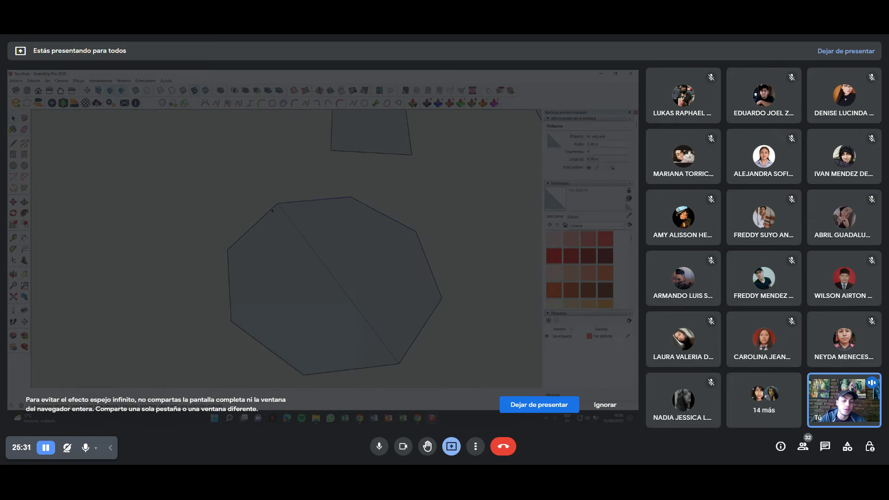
key("l")
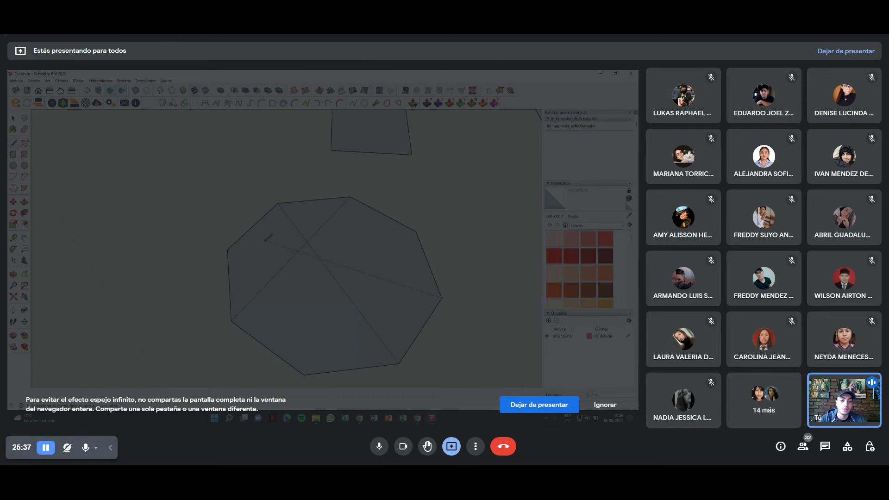
Erase the octagon's inner diagonals, restore its outer edges, and select it to check Entity Info.
key("e")
left_click(229, 285)
left_click(252, 226)
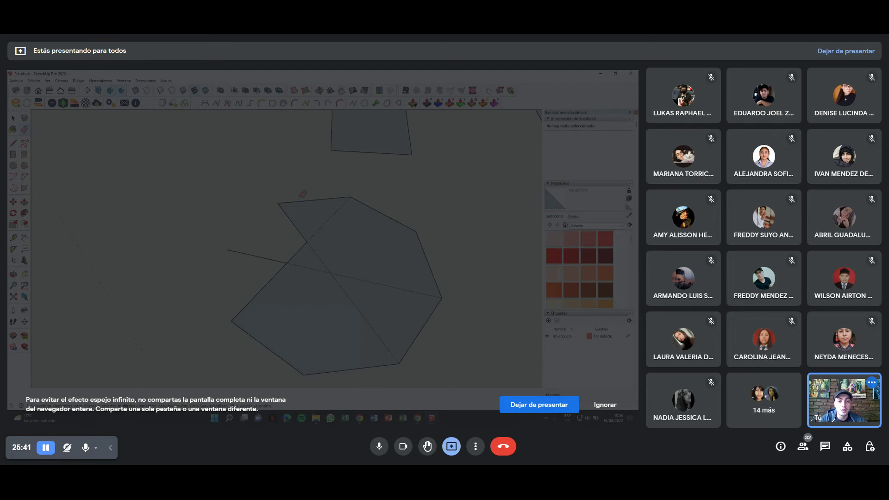
key("ctrl+z")
key("ctrl+z")
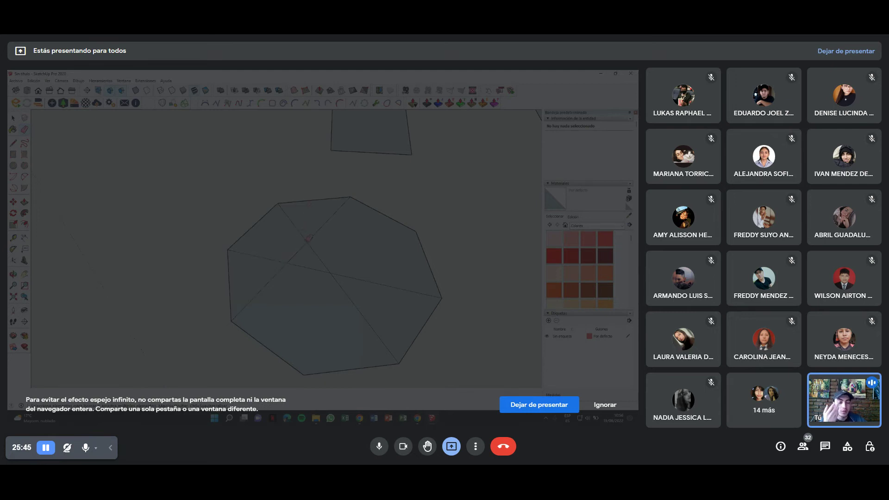
mouse_move(322, 232)
left_mouse_down()
mouse_move(306, 253)
mouse_move(344, 294)
mouse_move(354, 277)
left_mouse_up()
key("space")
left_click(229, 257)
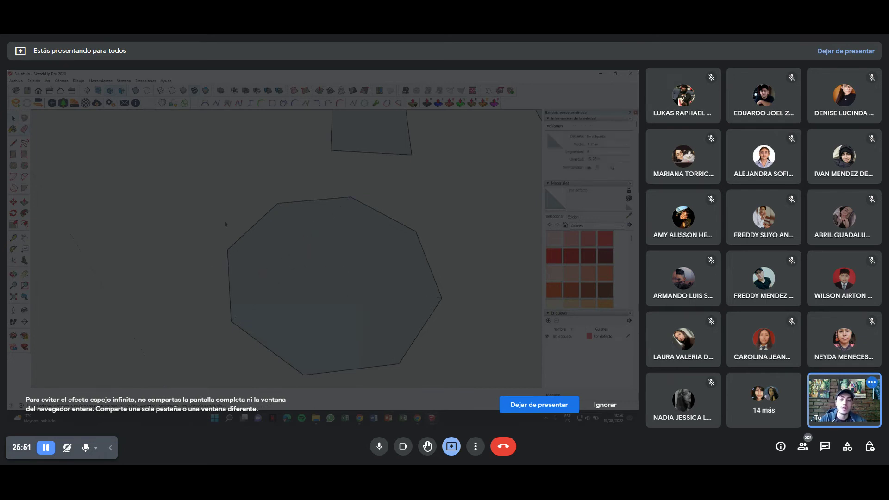
Draw a six-sided outline with the Line tool, closing it into a face.
left_click(215, 230)
scroll(215, 231, "down", 5)
middle_click_drag(216, 231, 324, 265)
left_click(13, 143)
scroll(163, 232, "up", 1)
middle_click_drag(169, 224, 231, 209)
left_click(370, 247)
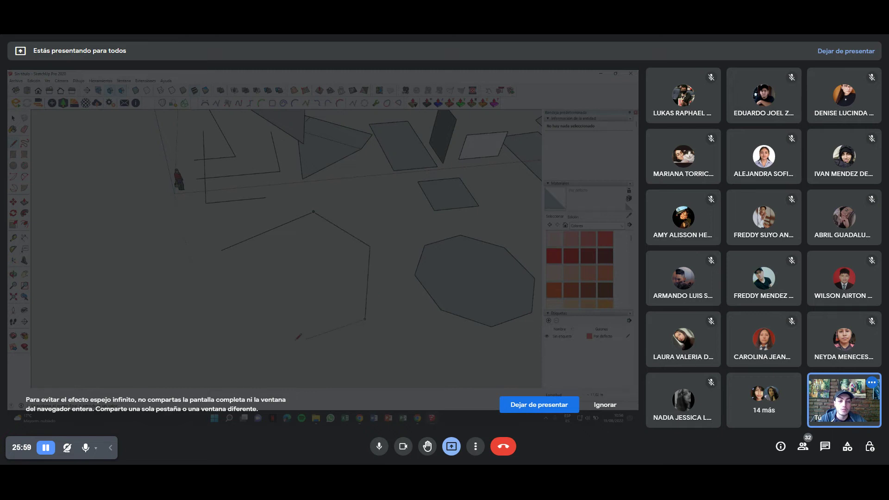
left_click(221, 250)
middle_click_drag(221, 250, 283, 274)
scroll(283, 273, "up", 3)
middle_click_drag(286, 269, 264, 265, "shift")
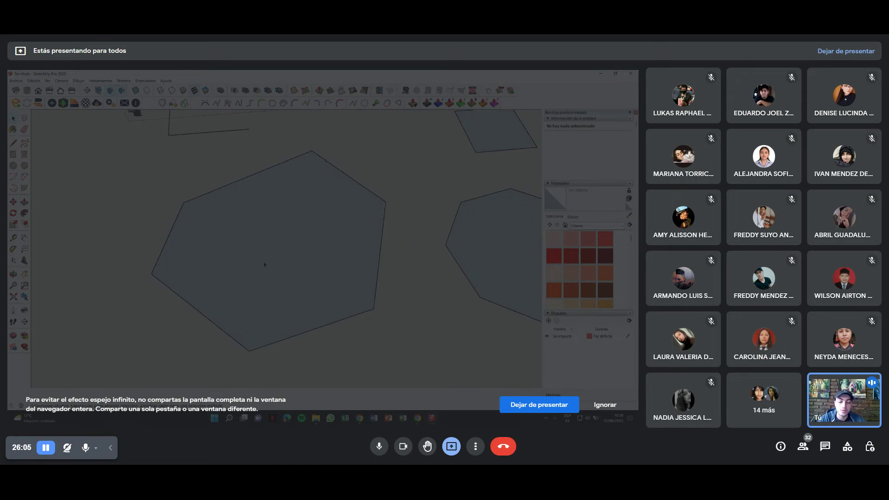
middle_click_drag(251, 264, 274, 227)
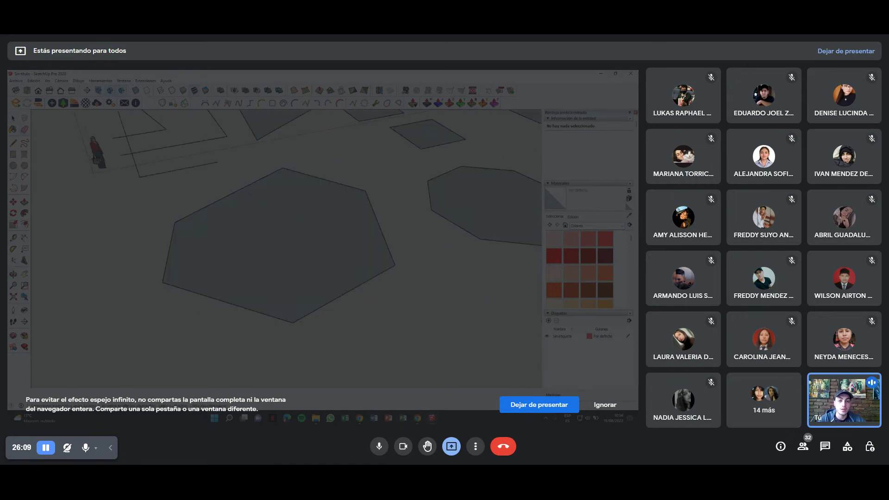
Try erasing the hexagon's edges, undoing the erases, and orbit to centre the octagon.
left_click(250, 186)
key("ctrl+z")
left_click(384, 271)
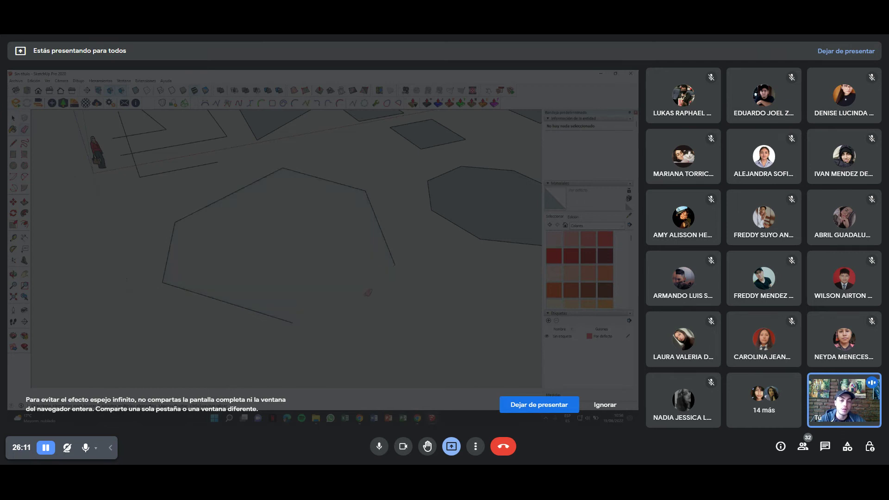
key("ctrl+z")
left_click(322, 179)
mouse_move(198, 305)
middle_mouse_down()
mouse_move(267, 243)
mouse_move(310, 240)
mouse_move(293, 139)
mouse_move(309, 141)
mouse_move(324, 276)
mouse_move(337, 241)
middle_mouse_up()
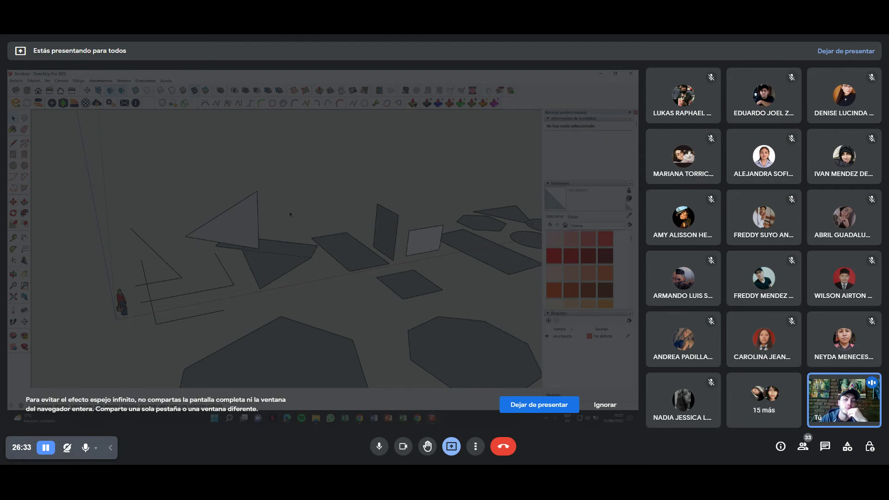
middle_click_drag(299, 209, 163, 277)
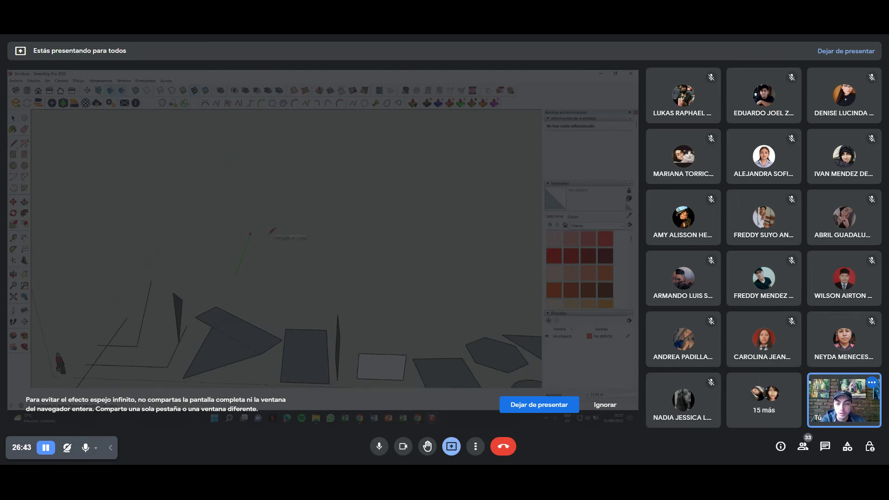
Draw edges rising off the ground plane and close them back onto the flat shapes.
left_click(269, 235)
scroll(269, 234, "up", 2)
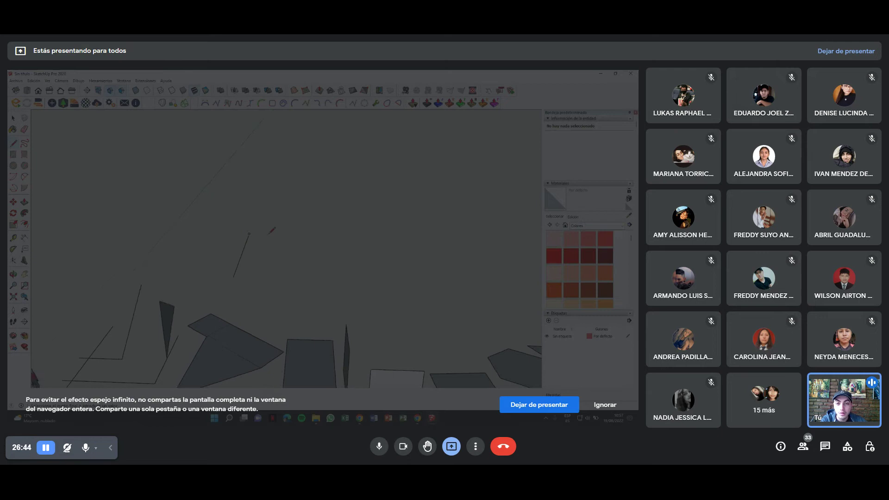
left_click(320, 234)
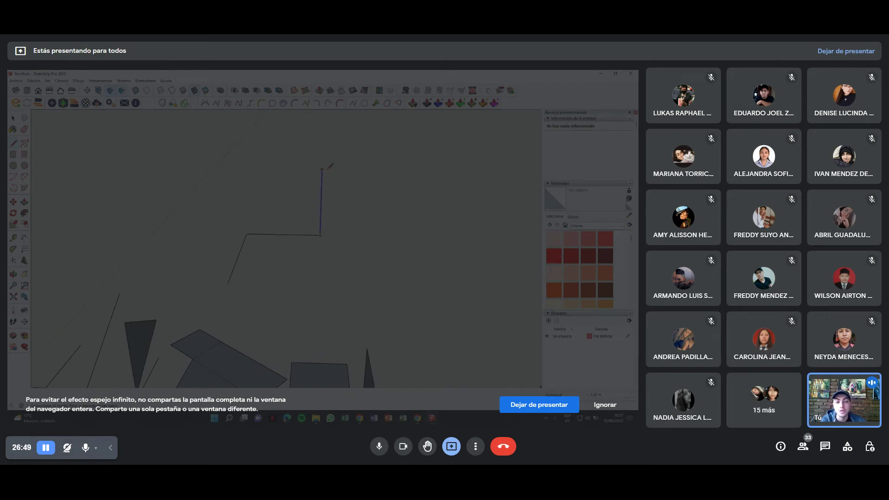
mouse_move(320, 231)
middle_mouse_down()
mouse_move(327, 260)
mouse_move(322, 220)
mouse_move(347, 268)
mouse_move(301, 254)
mouse_move(286, 227)
middle_mouse_up()
left_click(257, 252)
Orbit around the new tilted face and select it to confirm it formed.
mouse_move(352, 248)
middle_mouse_down()
mouse_move(292, 296)
mouse_move(280, 243)
mouse_move(406, 305)
mouse_move(380, 222)
mouse_move(349, 200)
mouse_move(234, 202)
mouse_move(260, 284)
mouse_move(349, 218)
mouse_move(305, 264)
mouse_move(245, 212)
middle_mouse_up()
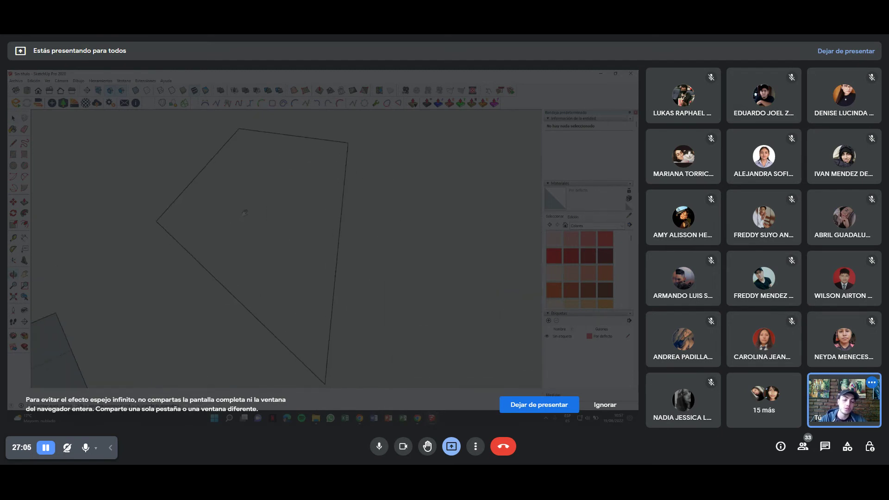
mouse_move(163, 214)
middle_mouse_down()
mouse_move(264, 199)
mouse_move(383, 258)
mouse_move(223, 171)
mouse_move(243, 195)
mouse_move(192, 211)
mouse_move(268, 211)
mouse_move(377, 186)
mouse_move(346, 184)
mouse_move(316, 217)
mouse_move(367, 281)
mouse_move(305, 242)
middle_mouse_up()
left_click(346, 184)
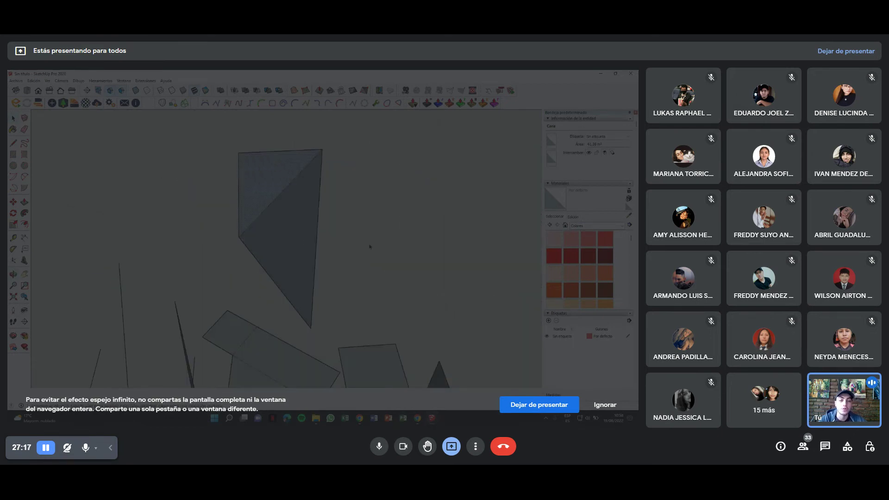
left_click(329, 302)
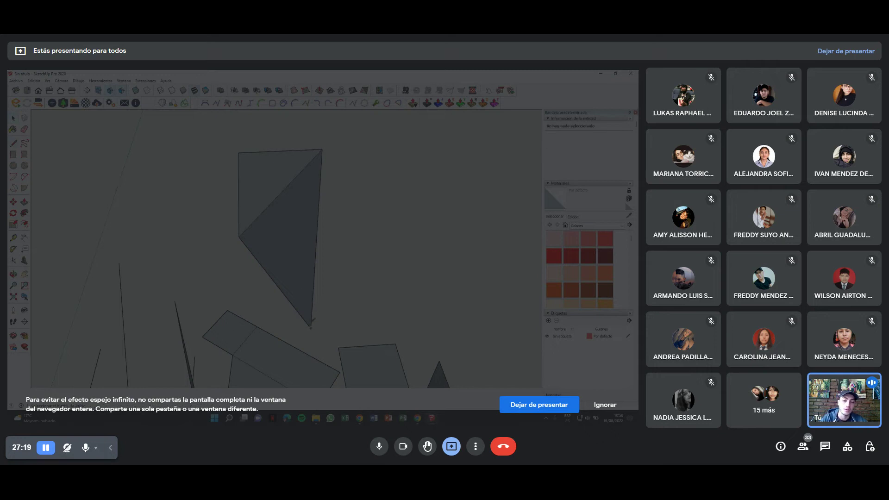
middle_click_drag(324, 227, 200, 209)
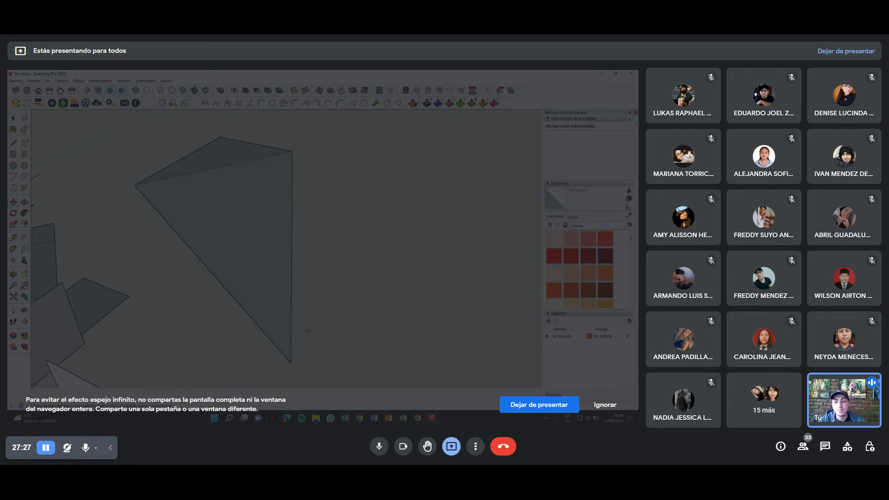
Draw two arcs on the ground plane beside the large tilted triangular face.
key("q")
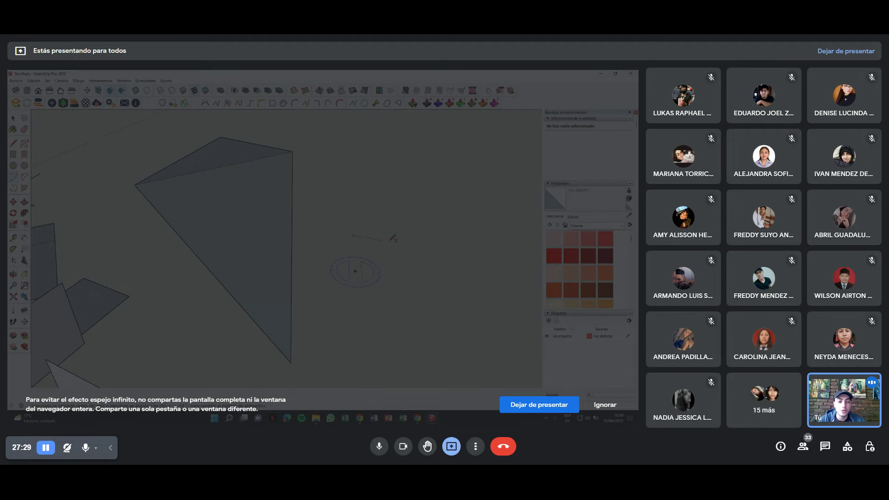
middle_click_drag(424, 312, 69, 171)
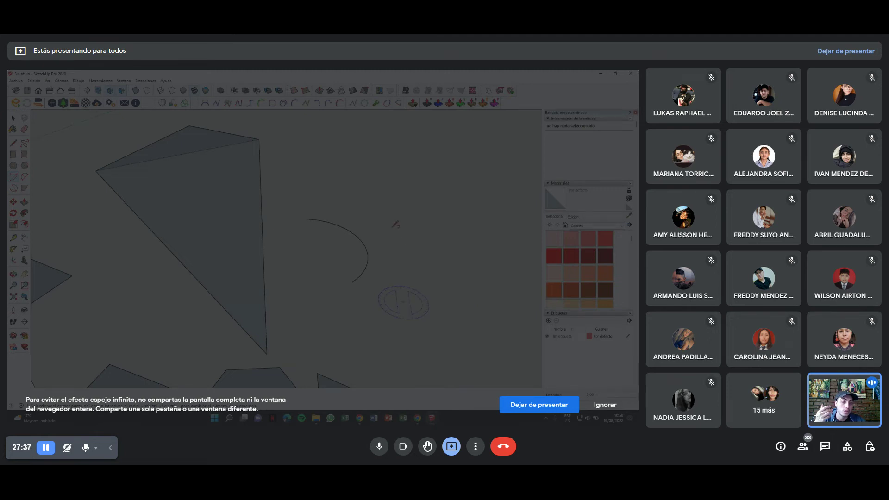
left_click(526, 282)
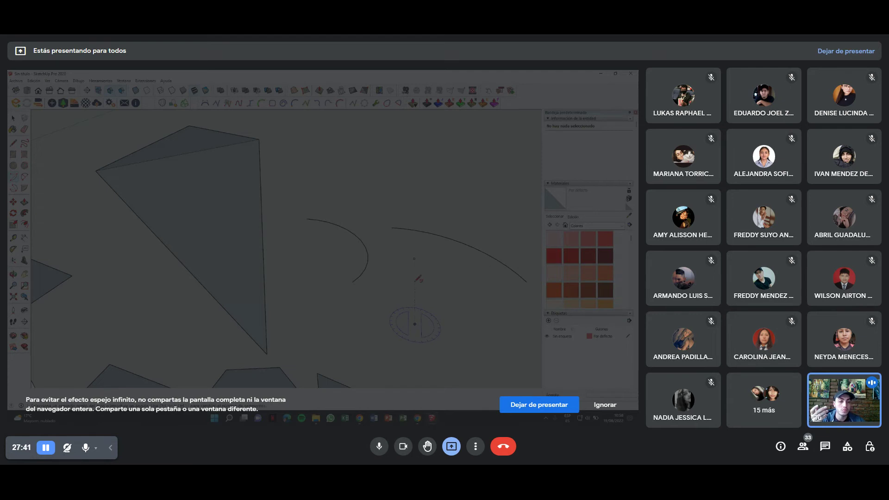
left_click(414, 257)
Pan and orbit out toward a top-down view of the hexagon, triangle and circles.
middle_click_drag(477, 309, 375, 226, "shift")
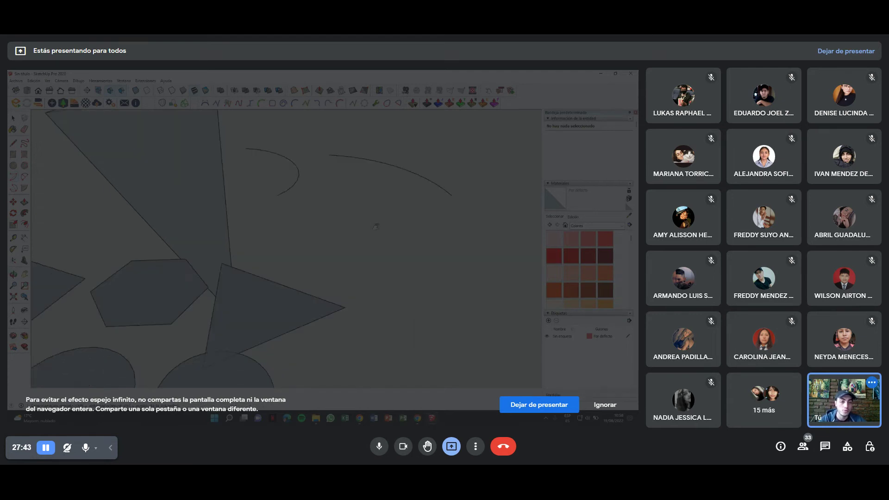
middle_click_drag(330, 227, 349, 285)
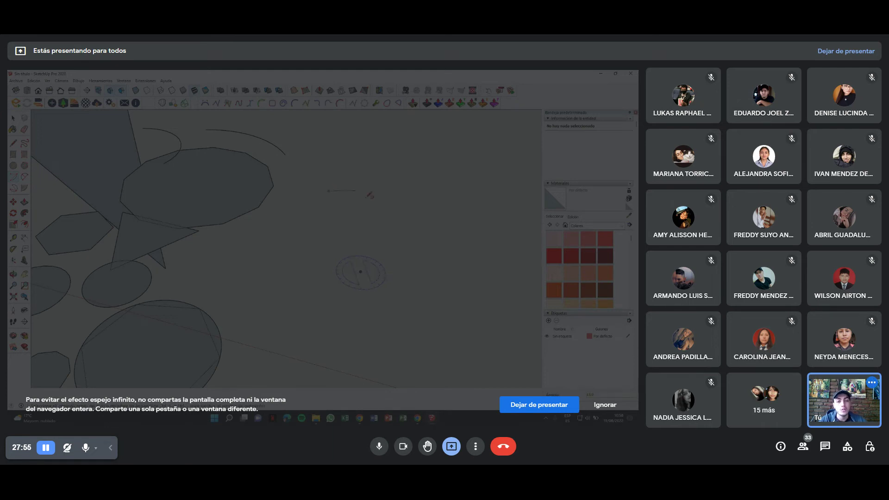
middle_click_drag(472, 281, 211, 218)
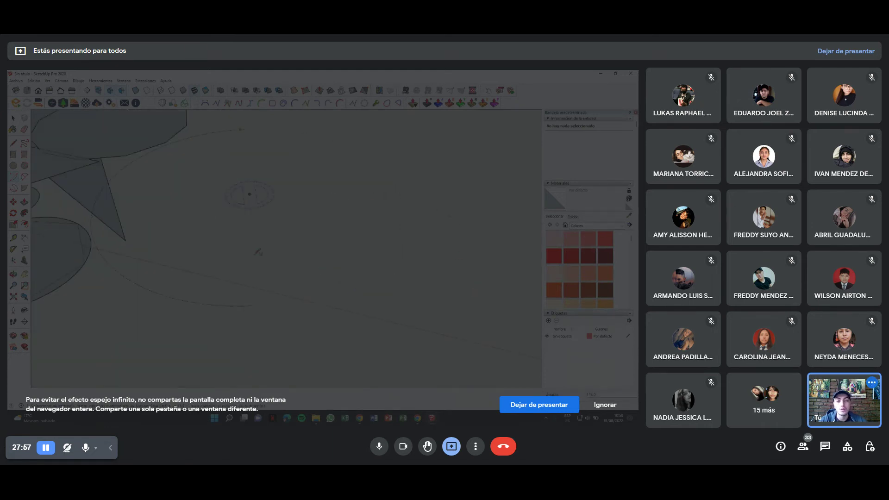
mouse_move(372, 219)
middle_mouse_down()
mouse_move(345, 258)
mouse_move(287, 266)
middle_mouse_up()
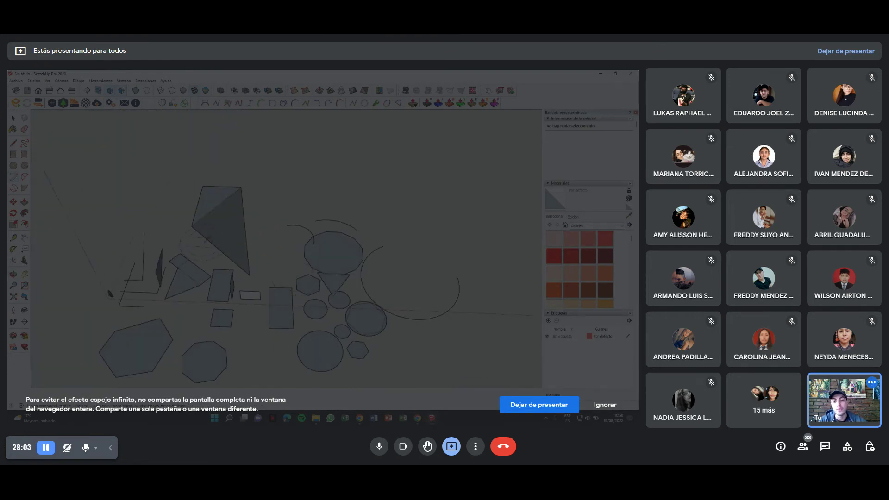
scroll(287, 266, "up", 3)
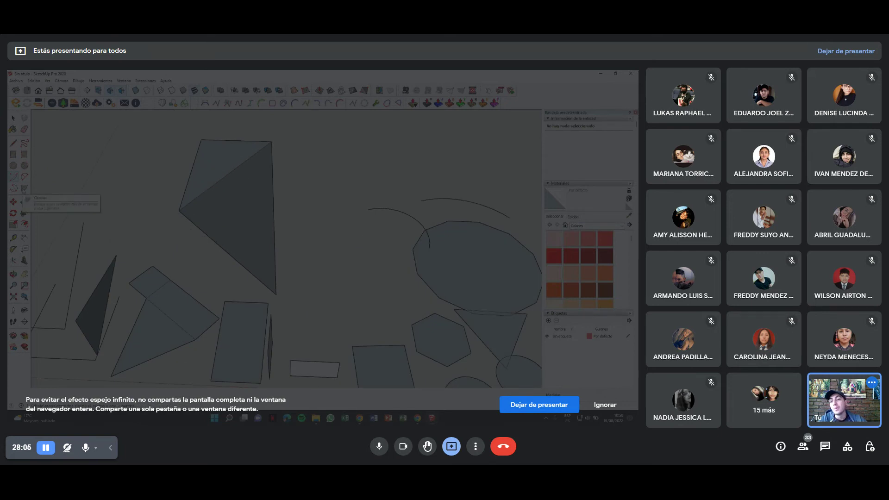
Move the tilted face's lower vertex up the blue axis, shrinking it into a smaller triangle.
scroll(38, 206, "up", 1)
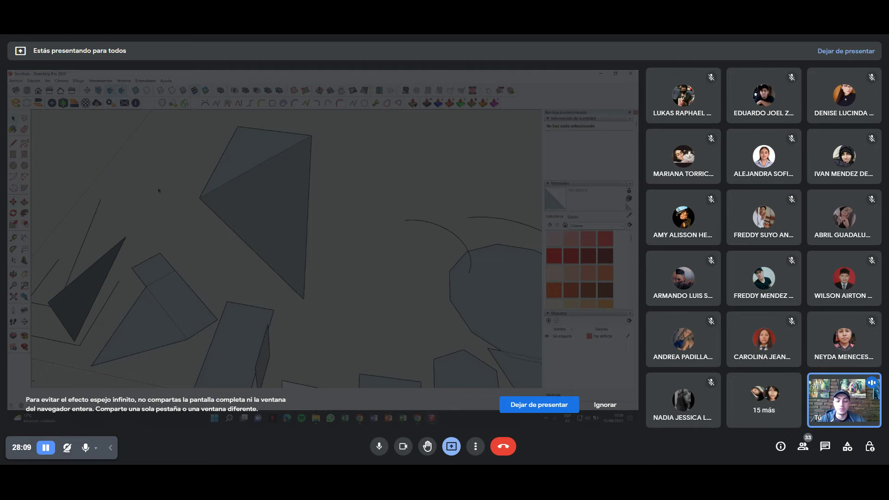
scroll(307, 308, "up", 2)
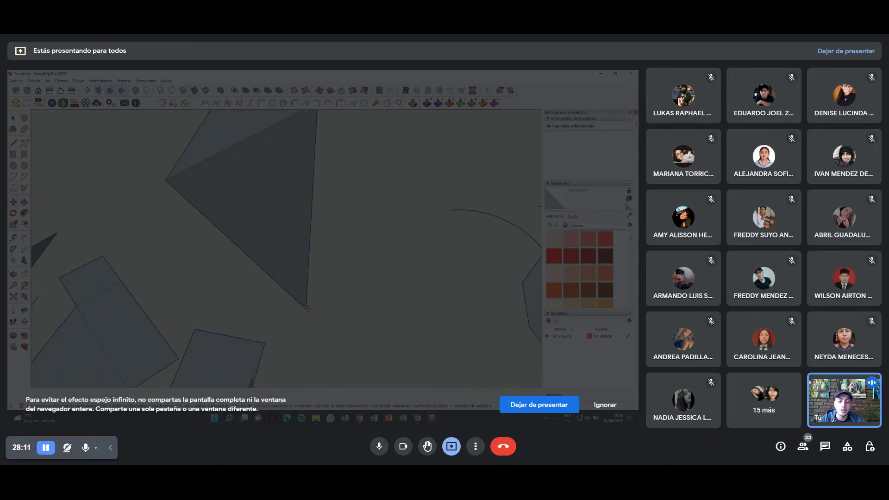
mouse_move(307, 308)
middle_mouse_down()
mouse_move(306, 252)
mouse_move(286, 317)
mouse_move(303, 304)
middle_mouse_up()
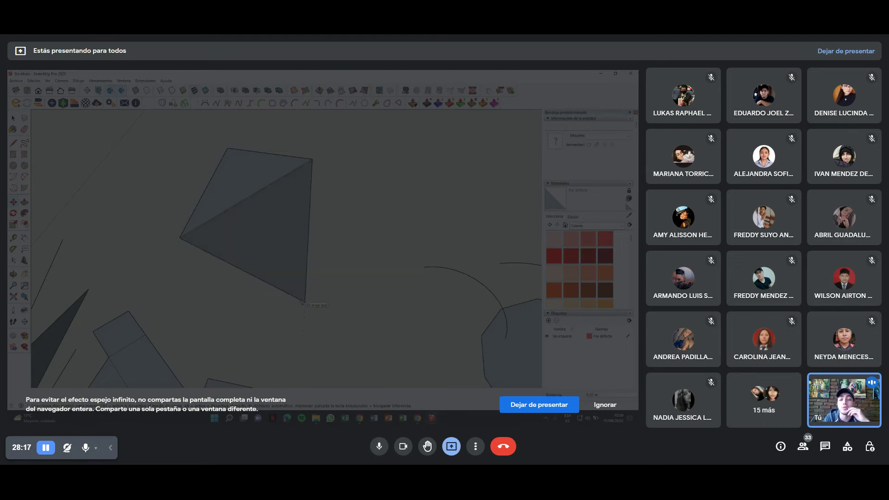
left_click_drag(303, 305, 313, 203)
middle_click_drag(313, 204, 366, 196)
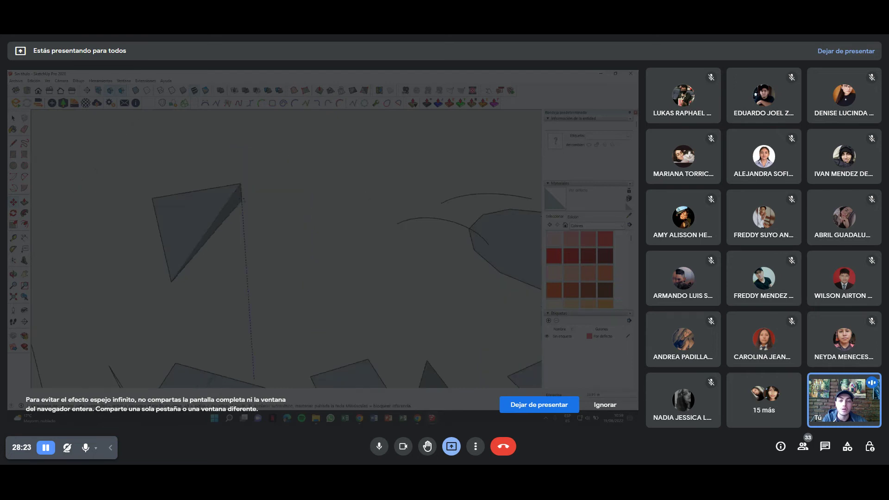
left_click(239, 184)
middle_click_drag(238, 183, 210, 167)
key("l")
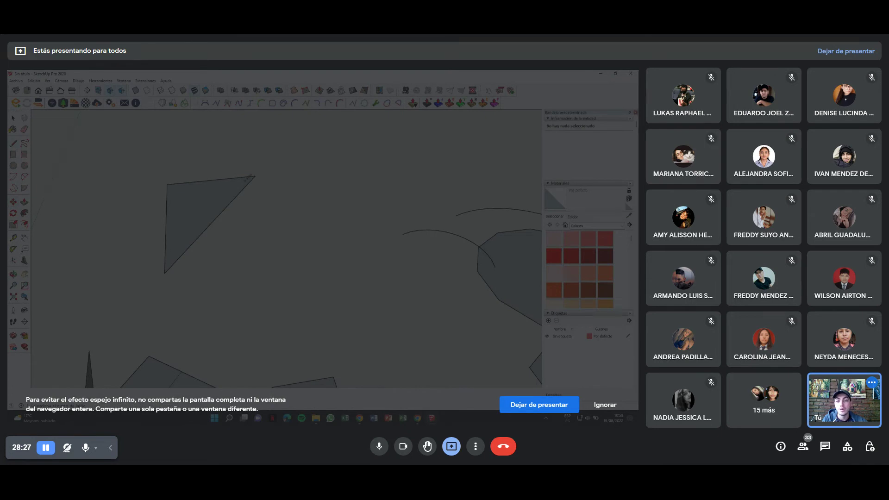
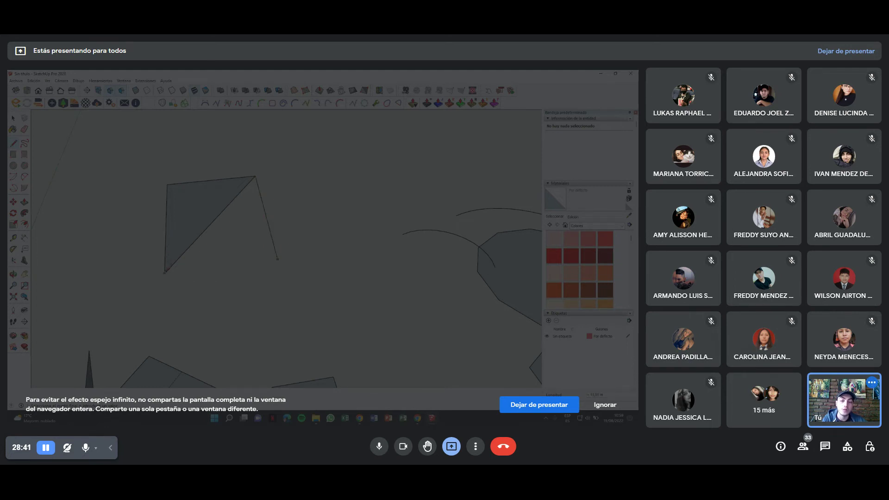
Close the quad into a face and pull its lower-right corner down to fold it.
left_click(165, 272)
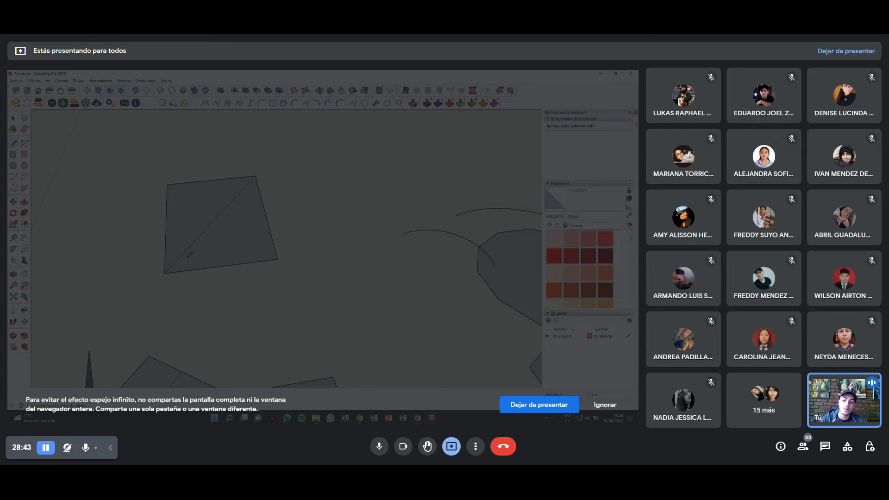
mouse_move(198, 247)
middle_mouse_down()
mouse_move(274, 262)
mouse_move(274, 276)
middle_mouse_up()
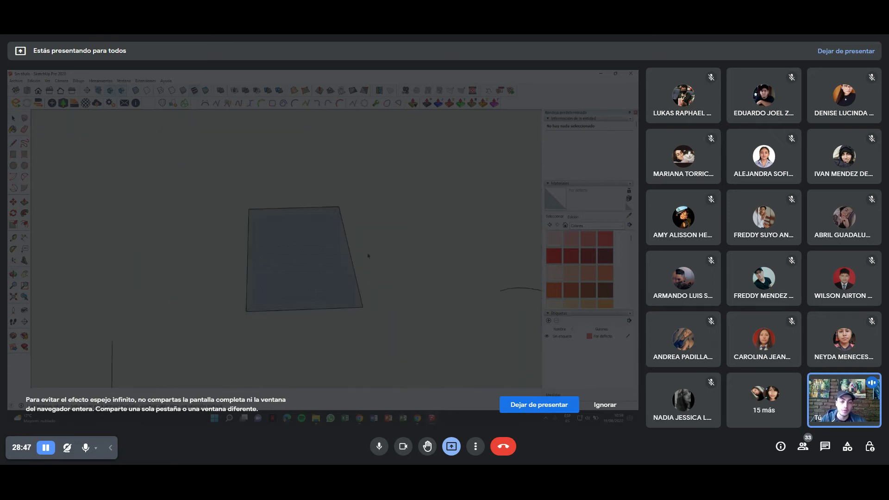
middle_click_drag(369, 255, 398, 262)
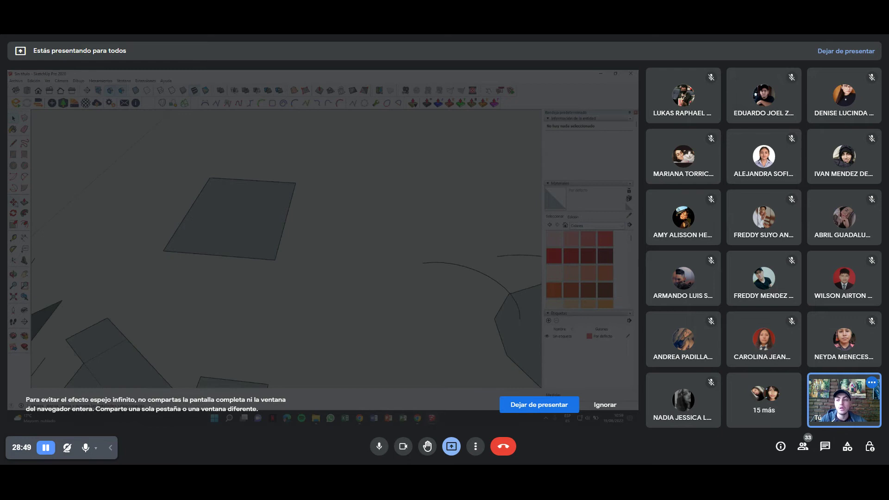
left_click_drag(275, 259, 282, 309)
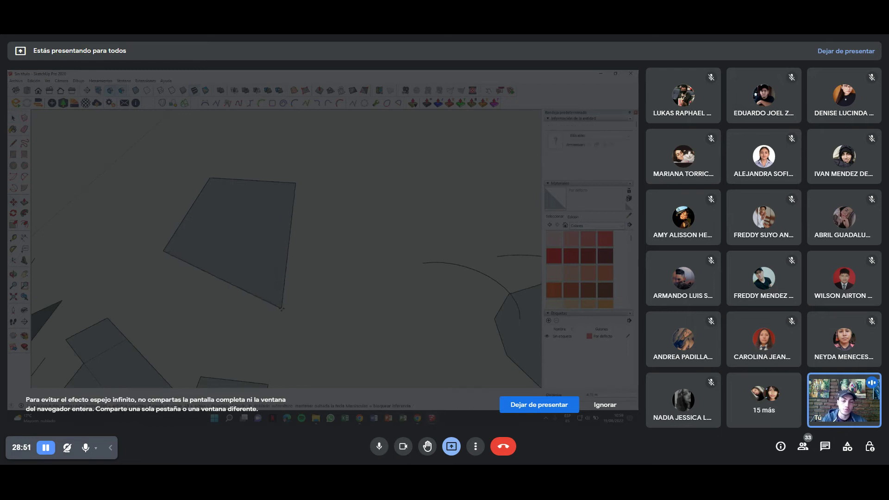
mouse_move(281, 309)
middle_mouse_down()
mouse_move(193, 227)
mouse_move(155, 213)
mouse_move(278, 246)
middle_mouse_up()
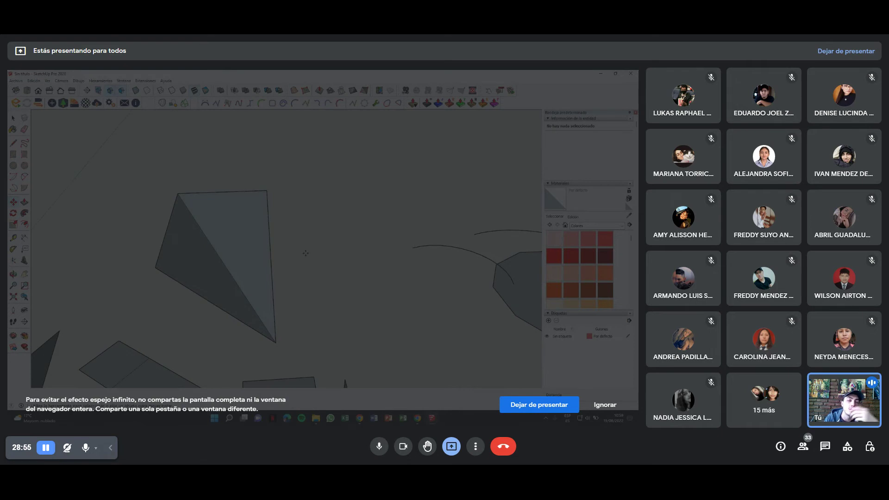
middle_click_drag(305, 252, 174, 229)
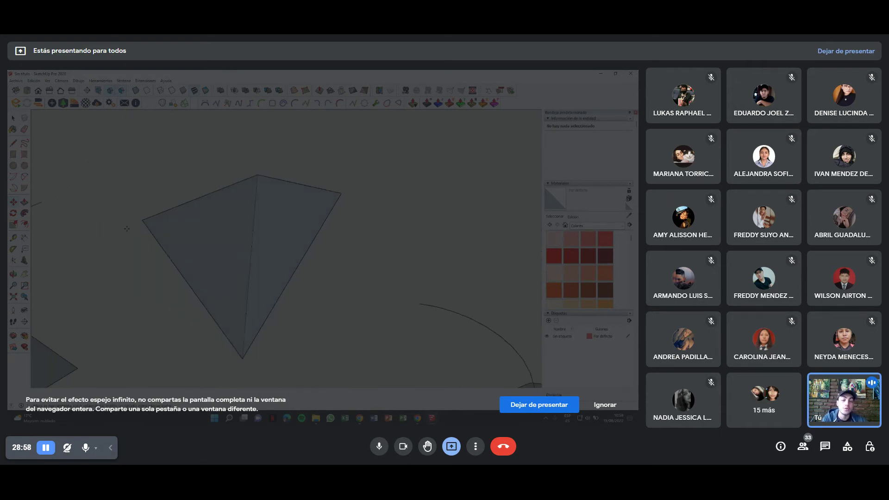
Orbit around the folded piece and select the pyramid.
left_click(176, 228)
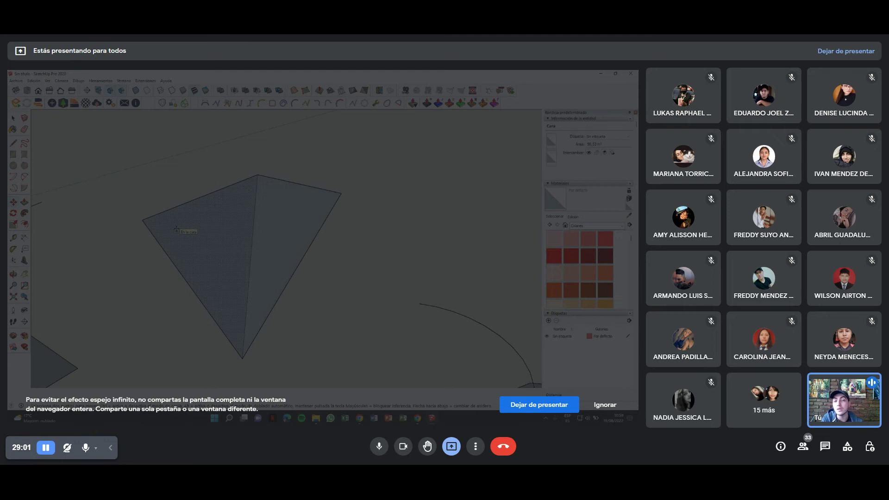
middle_click_drag(178, 230, 278, 250)
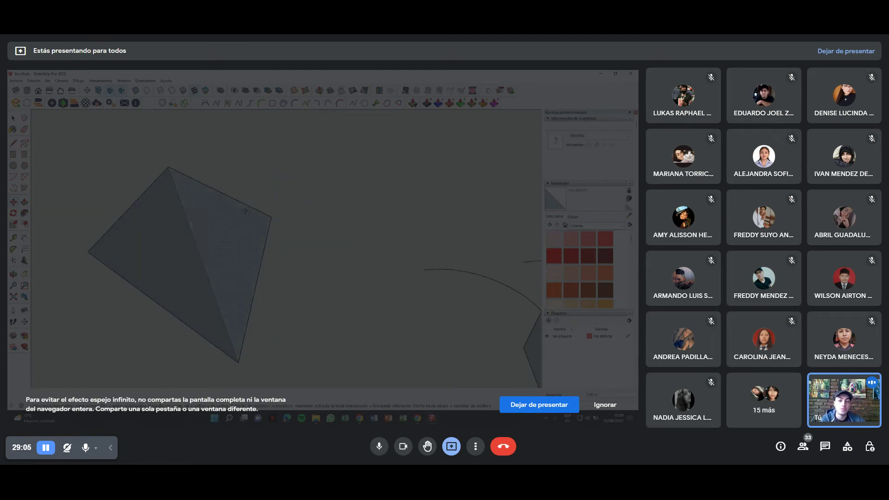
middle_click_drag(270, 175, 175, 221)
left_click(213, 254)
mouse_move(211, 254)
middle_mouse_down()
mouse_move(202, 190)
mouse_move(197, 207)
mouse_move(226, 177)
mouse_move(232, 198)
mouse_move(322, 242)
mouse_move(259, 223)
middle_mouse_up()
left_click(197, 207)
left_click(250, 220)
Move the pyramid with Move (M) to a new spot among the other shapes.
key("m")
mouse_move(250, 215)
left_mouse_down()
mouse_move(249, 167)
mouse_move(299, 206)
mouse_move(279, 215)
mouse_move(295, 231)
mouse_move(215, 188)
mouse_move(260, 138)
mouse_move(208, 236)
mouse_move(418, 244)
mouse_move(246, 212)
mouse_move(298, 163)
mouse_move(337, 189)
mouse_move(263, 253)
mouse_move(175, 250)
mouse_move(259, 246)
left_mouse_up()
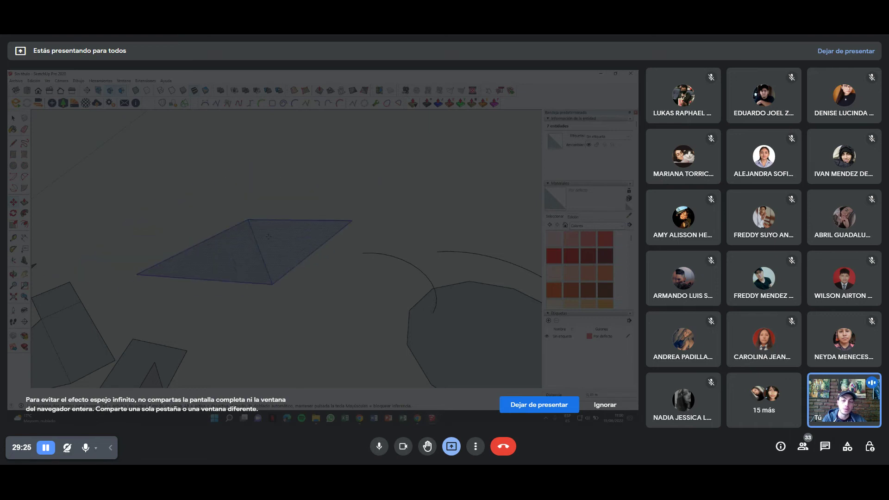
scroll(307, 220, "down", 3)
scroll(307, 221, "up", 3)
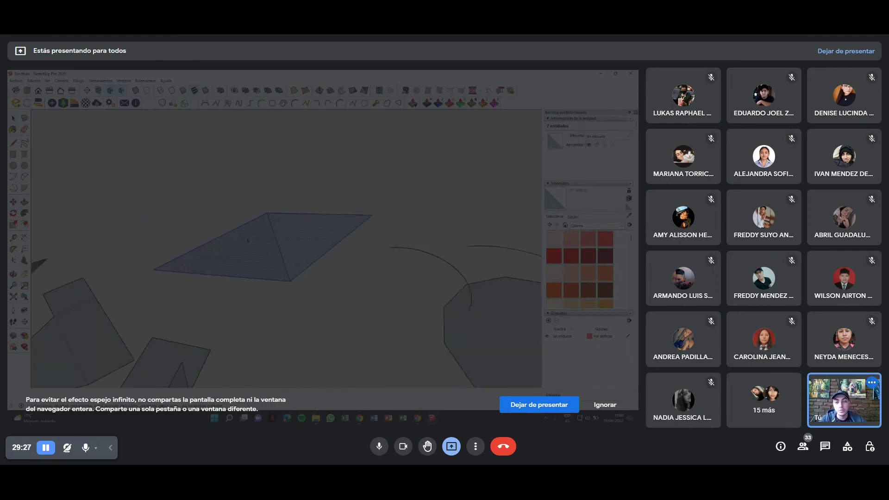
middle_click_drag(246, 218, 325, 241, "shift")
left_click_drag(317, 243, 252, 251)
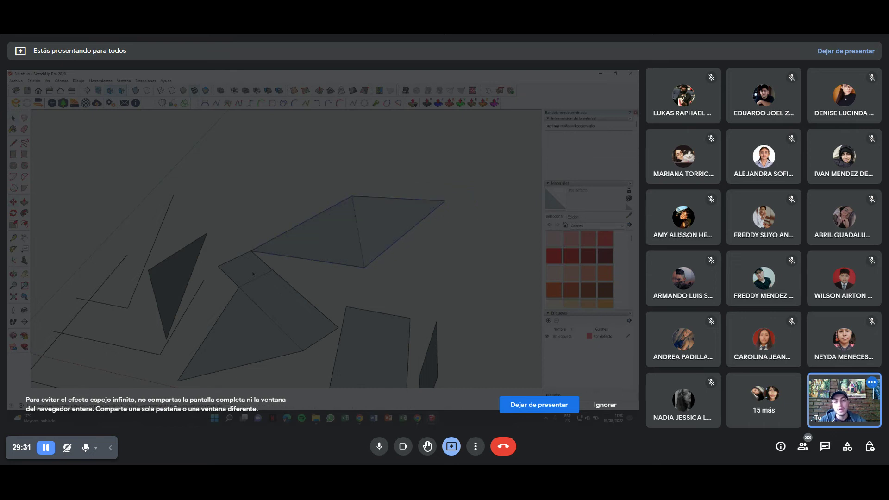
Orbit and zoom out to a high, wide view framing all the practice shapes.
key("ctrl+a")
middle_click_drag(251, 273, 286, 237)
middle_click_drag(258, 162, 118, 258)
left_click(118, 257)
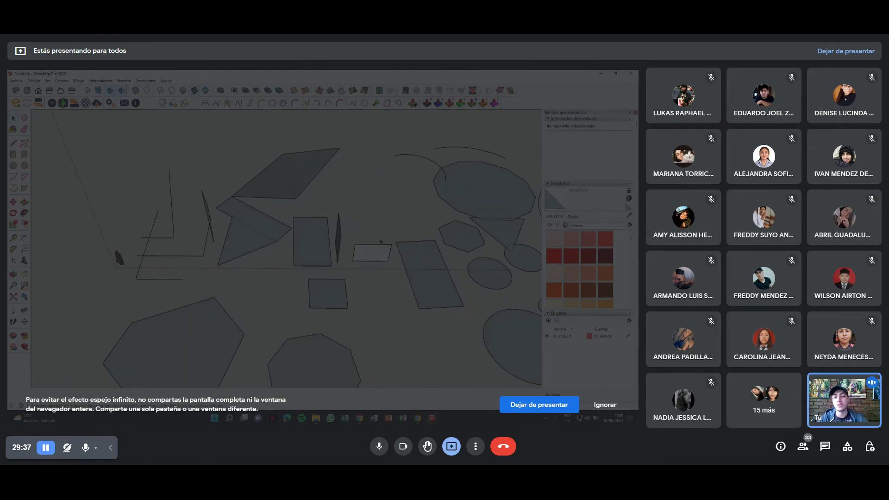
scroll(380, 241, "down", 3)
middle_click_drag(380, 241, 278, 224, "shift")
scroll(291, 226, "down", 1)
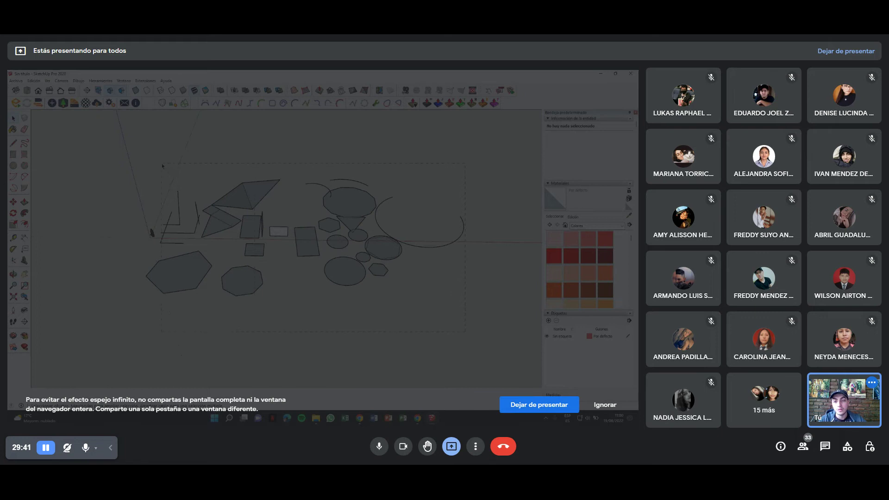
Delete every practice shape with Ctrl+A and Delete, then start and cancel a circle.
key("ctrl+a")
key("Delete")
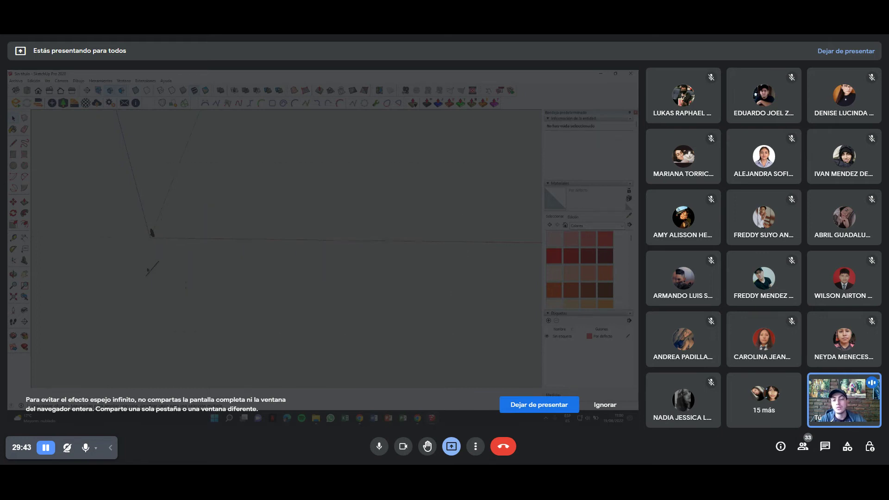
mouse_move(123, 264)
middle_mouse_down()
mouse_move(155, 253)
mouse_move(157, 234)
middle_mouse_up()
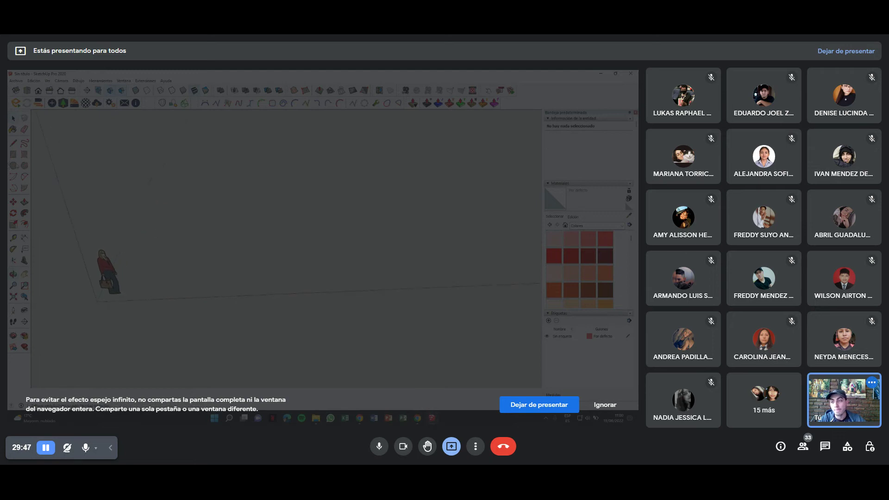
left_click(199, 276)
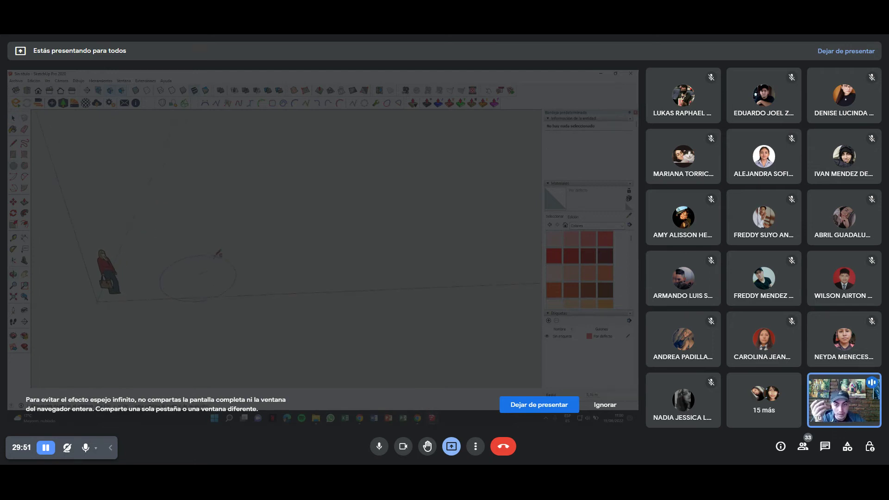
key("Escape")
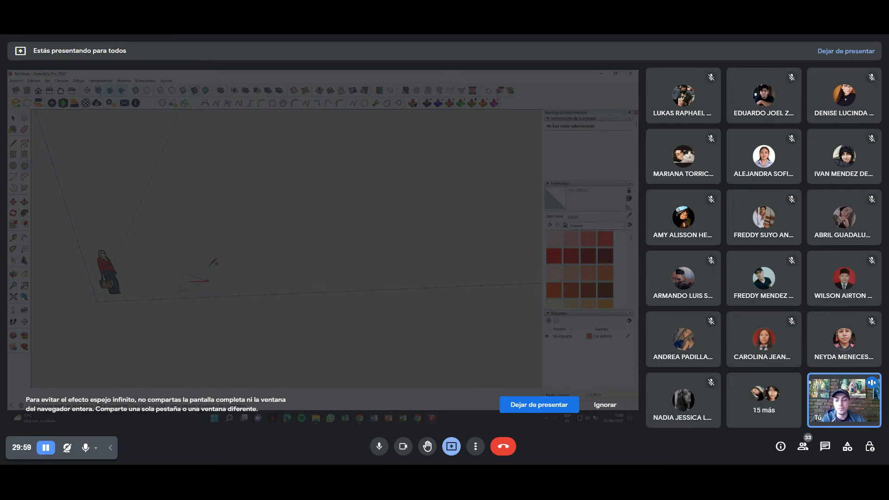
Draw a much larger triangle face on the ground and delete the scale figure.
left_click(201, 255)
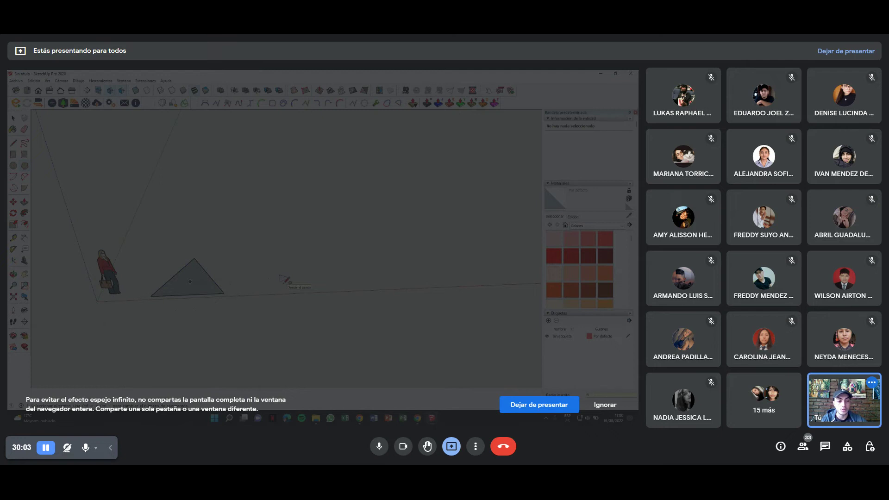
key("Escape")
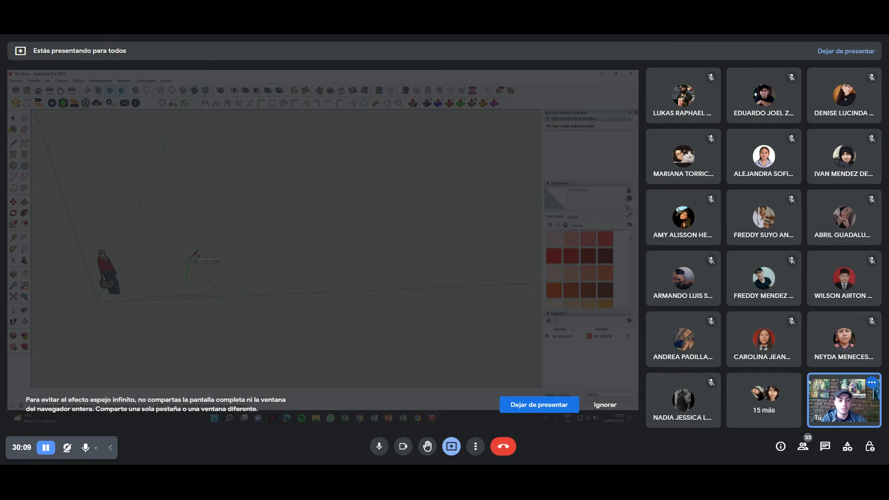
key("Return")
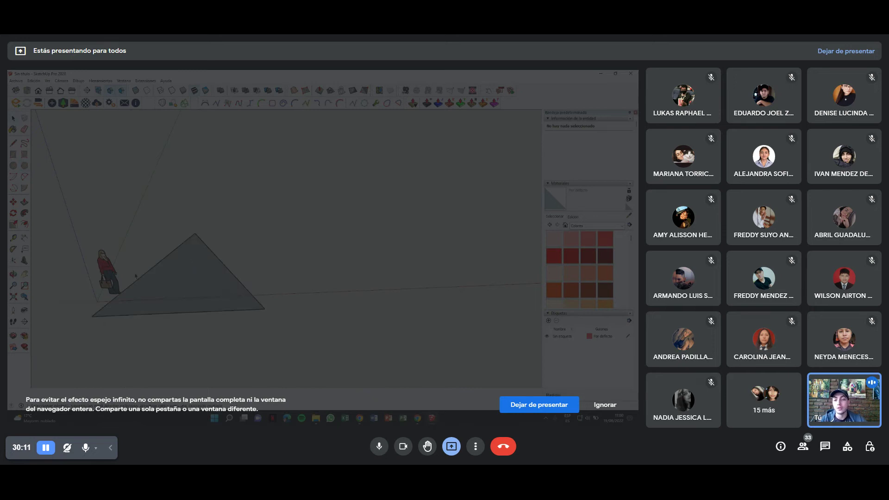
key("Delete")
middle_click_drag(149, 284, 107, 280, "shift")
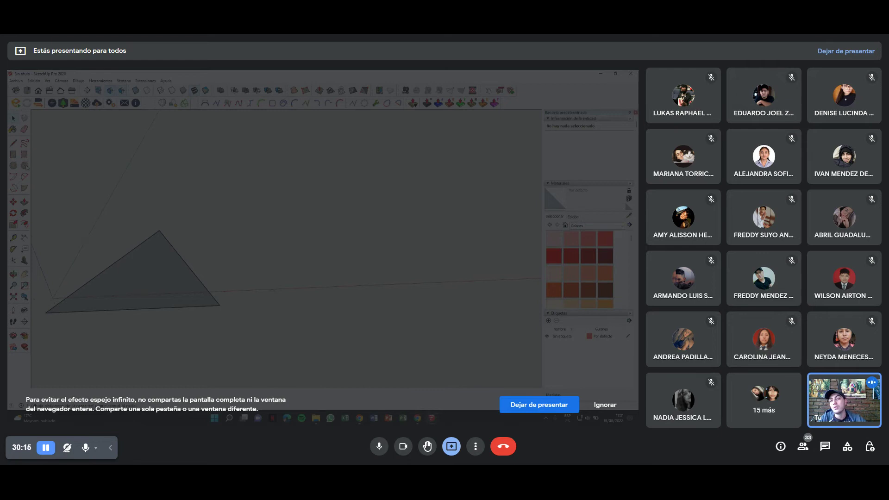
Start a new four-sided polygon to the right of the triangle.
left_click(346, 281)
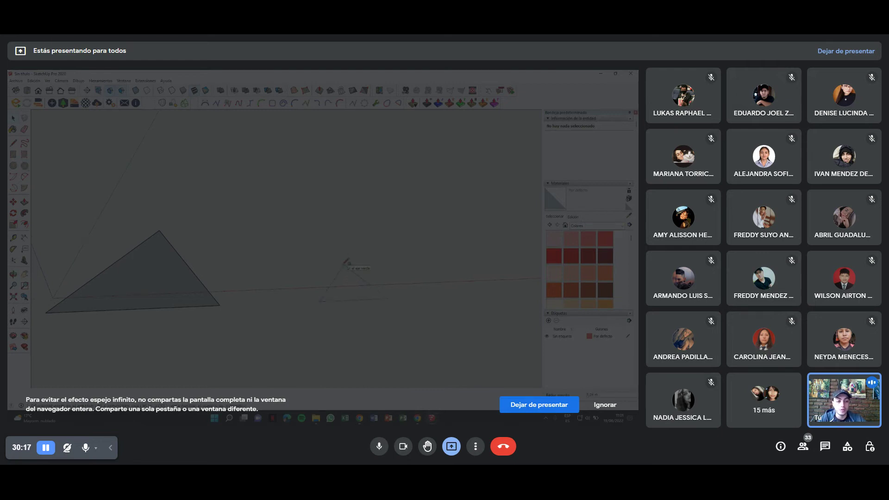
key("Escape")
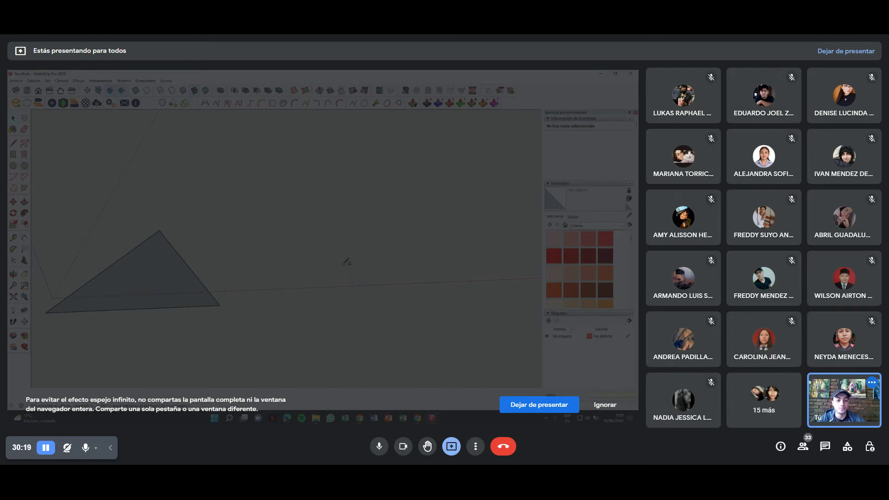
left_click(347, 264)
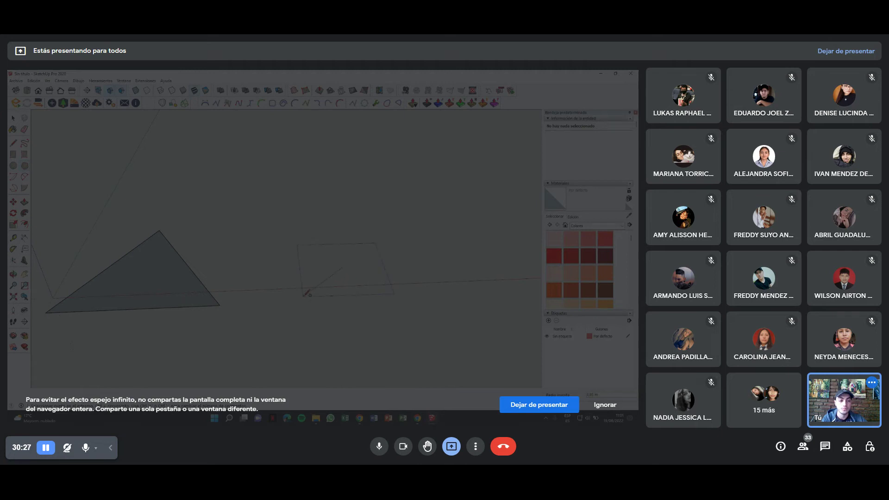
Finish the four-sided face and draw an enlarged circle face beside it on the ground.
left_click(307, 293)
middle_click_drag(300, 293, 162, 292)
left_click(267, 273)
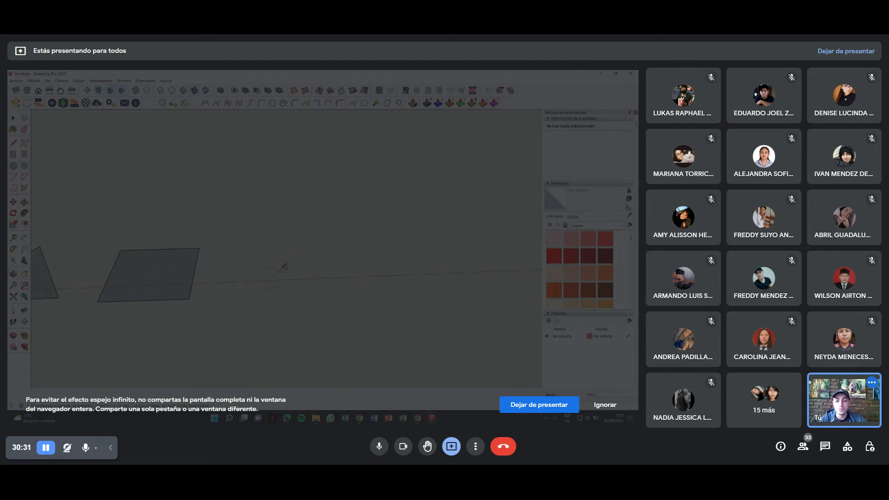
key("Escape")
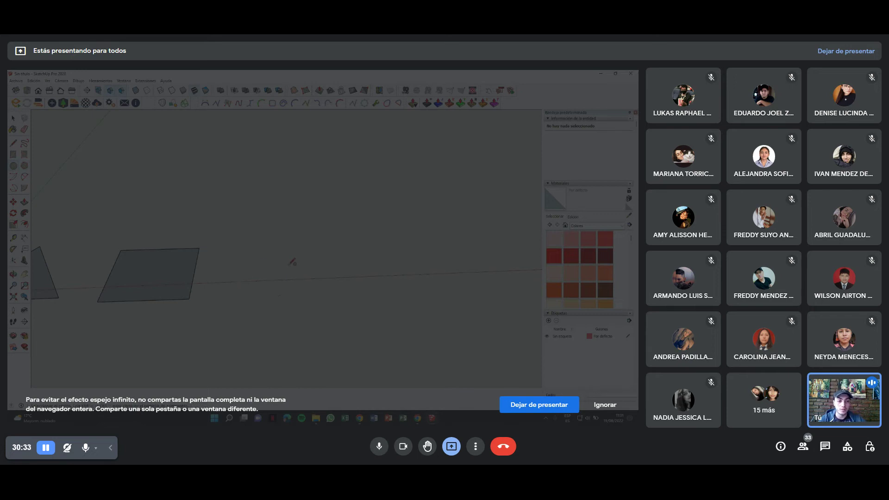
left_click(276, 263)
key("Return")
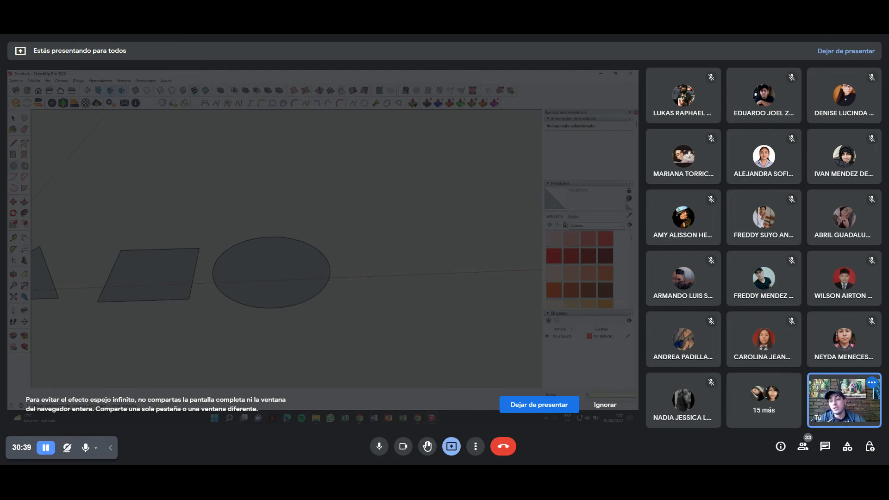
middle_click_drag(310, 223, 250, 244)
middle_click_drag(324, 303, 263, 312)
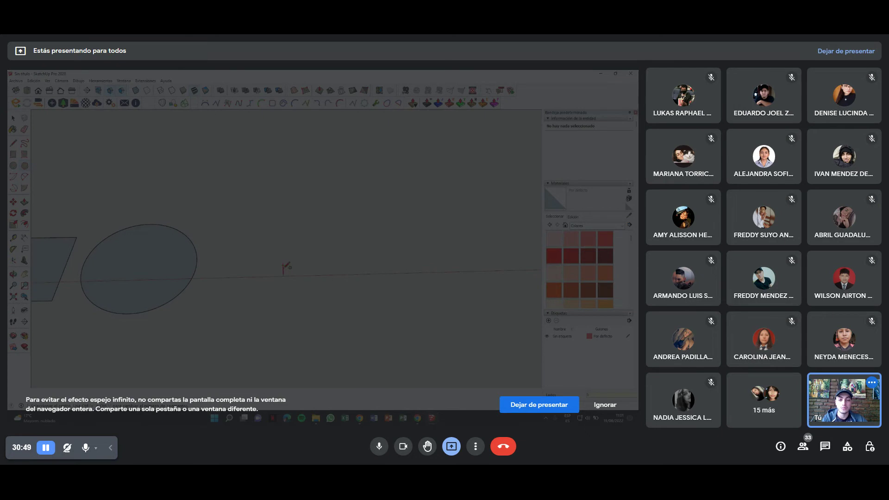
Rotate the pentagon 90° about its centre so it lies flat on the ground.
key("shift+z")
mouse_move(245, 246)
middle_mouse_down()
mouse_move(142, 231)
mouse_move(214, 250)
mouse_move(219, 266)
mouse_move(296, 263)
mouse_move(280, 270)
mouse_move(187, 250)
middle_mouse_up()
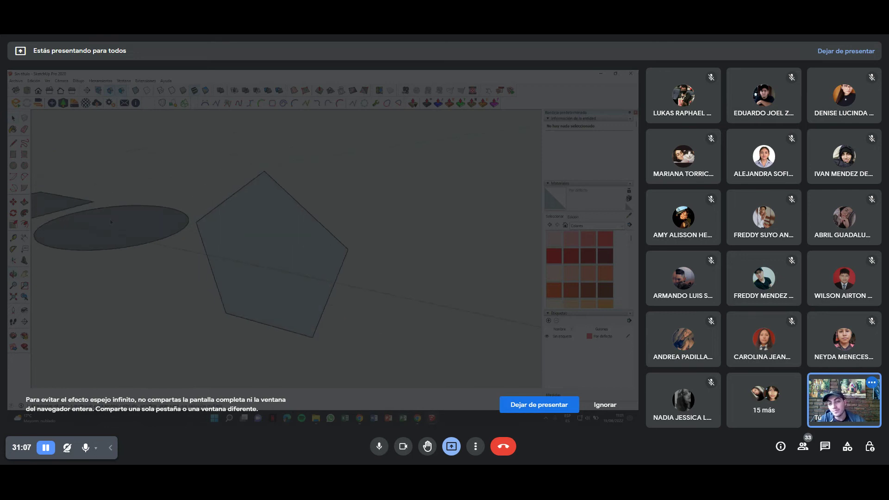
double_click(285, 254)
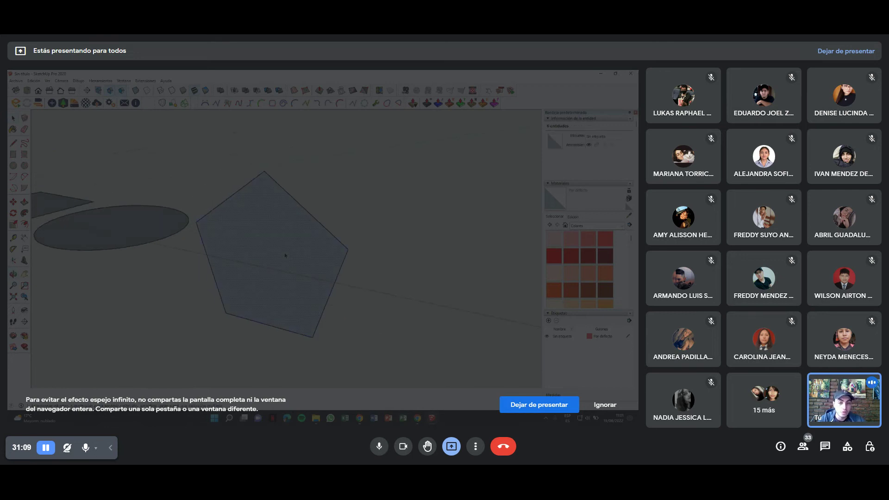
left_click(13, 213)
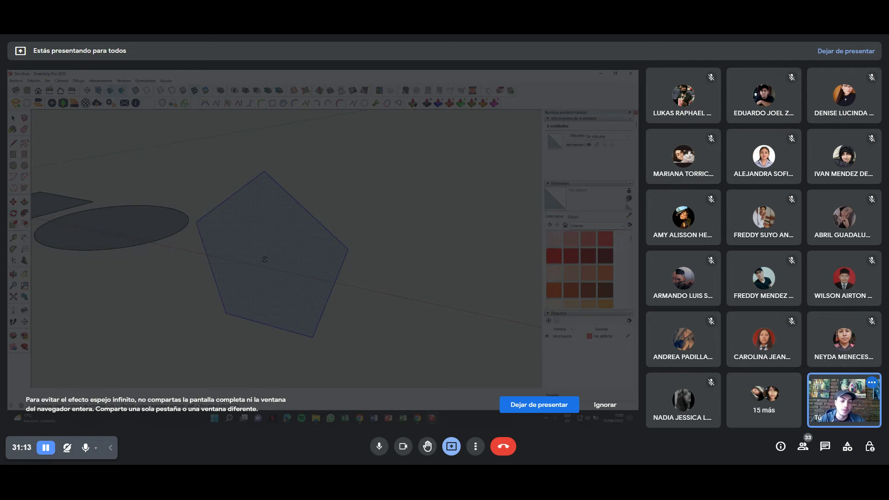
mouse_move(262, 257)
middle_mouse_down()
mouse_move(270, 236)
mouse_move(271, 258)
middle_mouse_up()
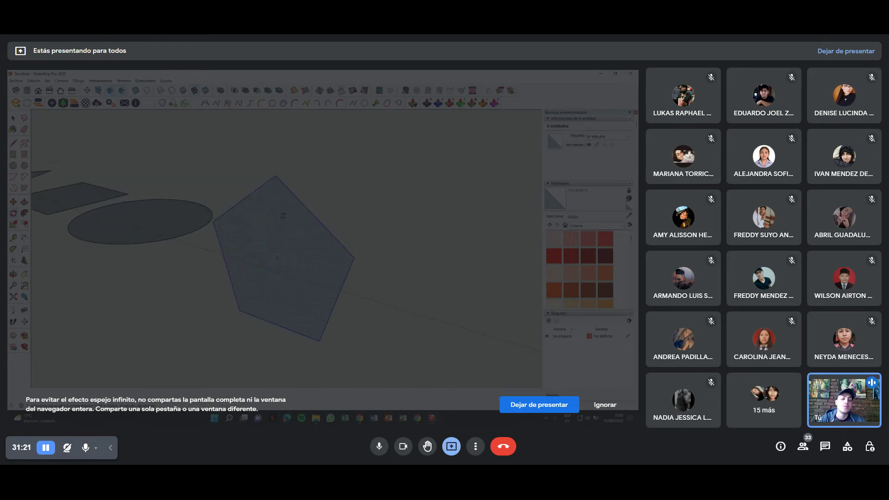
left_click(273, 234)
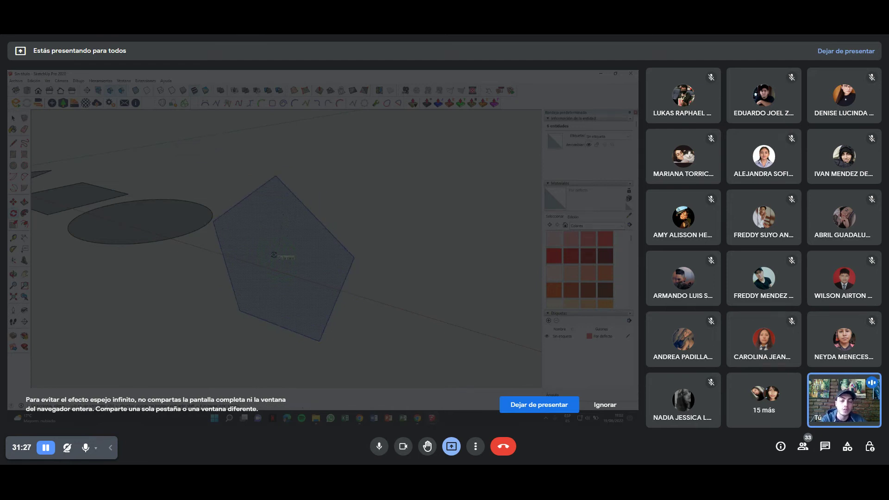
left_click(274, 257)
left_click(273, 211)
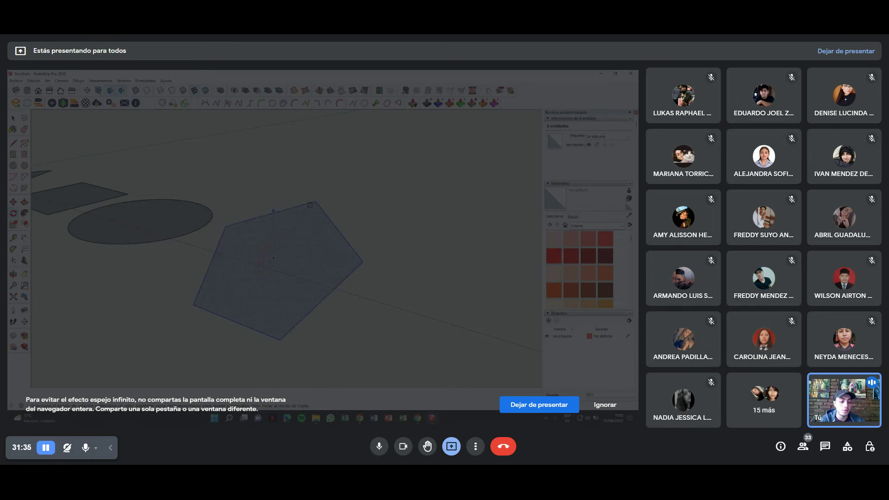
left_click(311, 204)
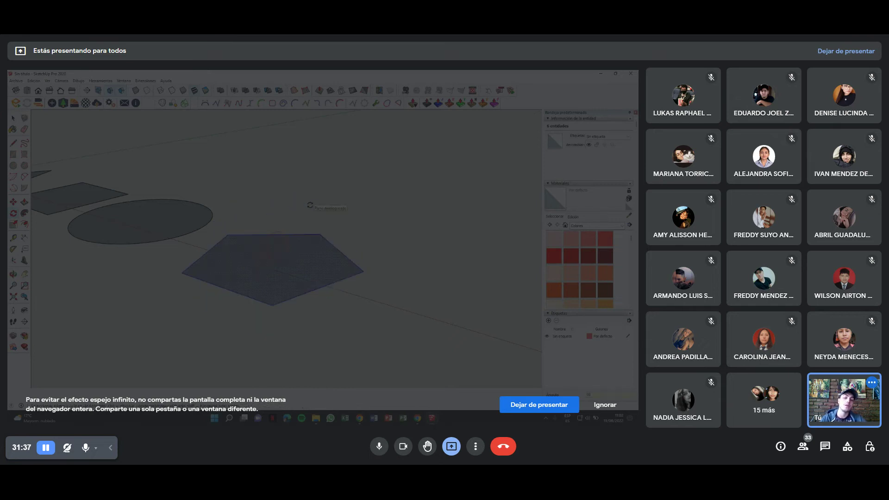
Orbit out to view all four shapes together and select the circle face.
middle_click_drag(310, 204, 345, 273)
scroll(345, 272, "down", 5)
scroll(306, 256, "up", 2)
left_click(299, 250)
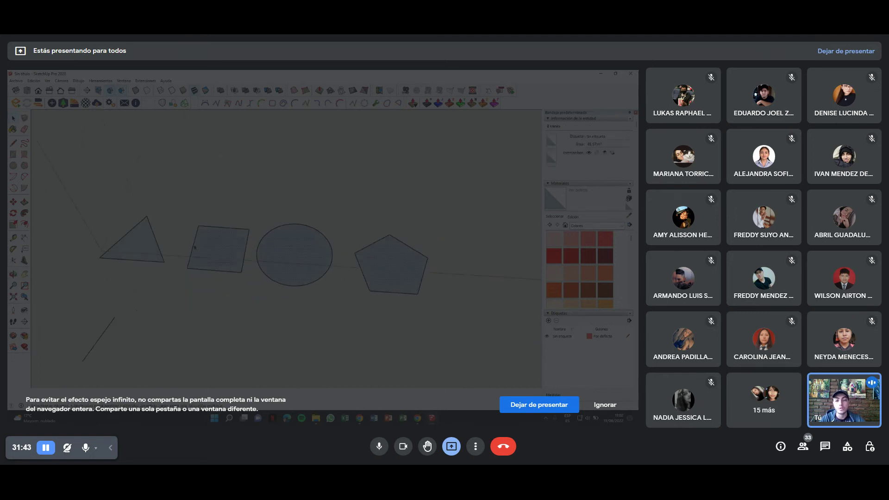
right_click(212, 247)
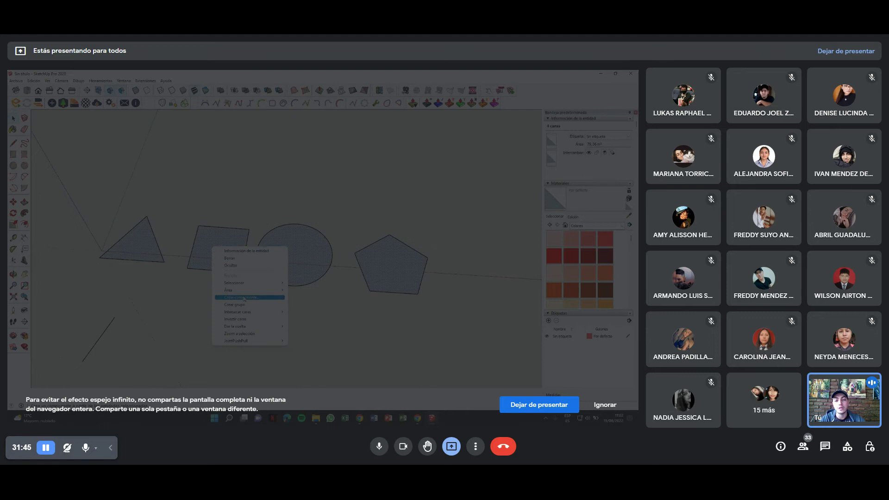
left_click(243, 313)
left_click(341, 281)
mouse_move(340, 281)
middle_mouse_down()
mouse_move(344, 249)
mouse_move(167, 297)
middle_mouse_up()
mouse_move(115, 281)
middle_mouse_down()
mouse_move(273, 237)
mouse_move(221, 250)
mouse_move(196, 235)
mouse_move(265, 270)
middle_mouse_up()
scroll(265, 270, "down", 6)
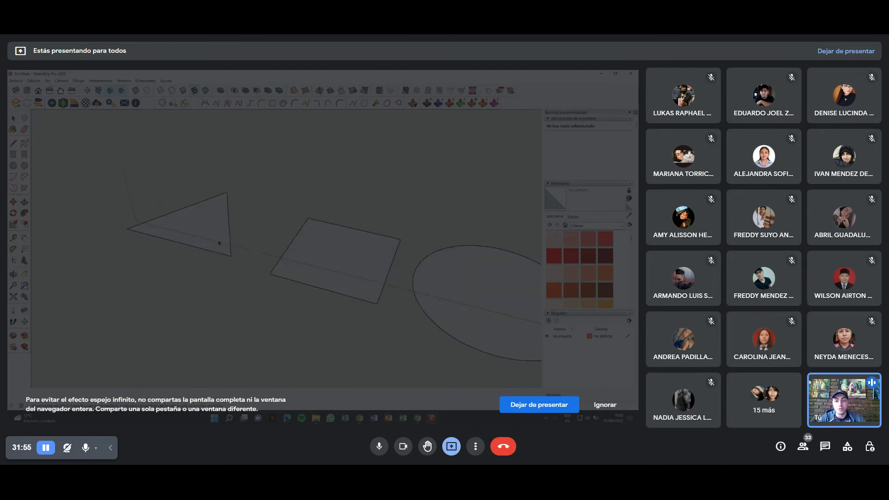
mouse_move(259, 277)
middle_mouse_down()
mouse_move(237, 265)
mouse_move(253, 290)
mouse_move(271, 237)
mouse_move(270, 327)
middle_mouse_up()
scroll(260, 298, "up", 3)
scroll(266, 293, "up", 3)
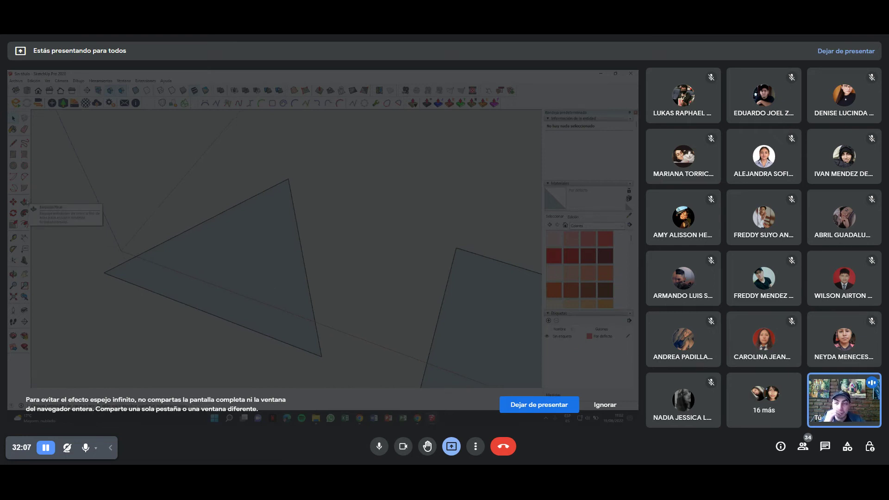
middle_click_drag(213, 241, 218, 234)
left_click(225, 225)
scroll(252, 259, "down", 3)
left_click_drag(249, 260, 249, 189)
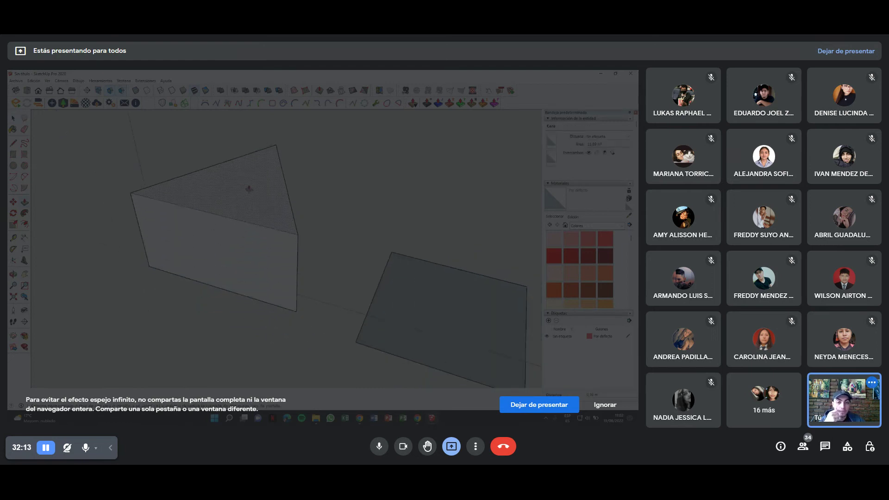
middle_click_drag(316, 240, 355, 284)
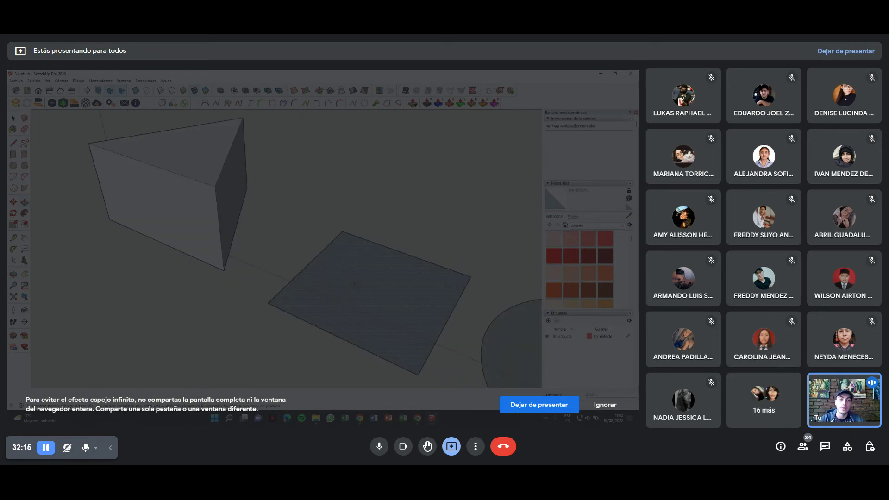
left_click_drag(354, 284, 329, 243)
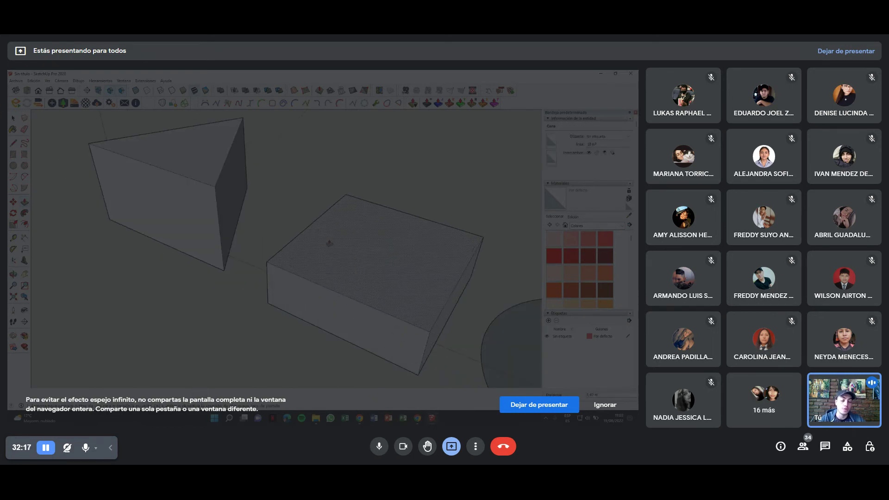
middle_click_drag(329, 243, 329, 290)
left_click_drag(329, 289, 353, 191)
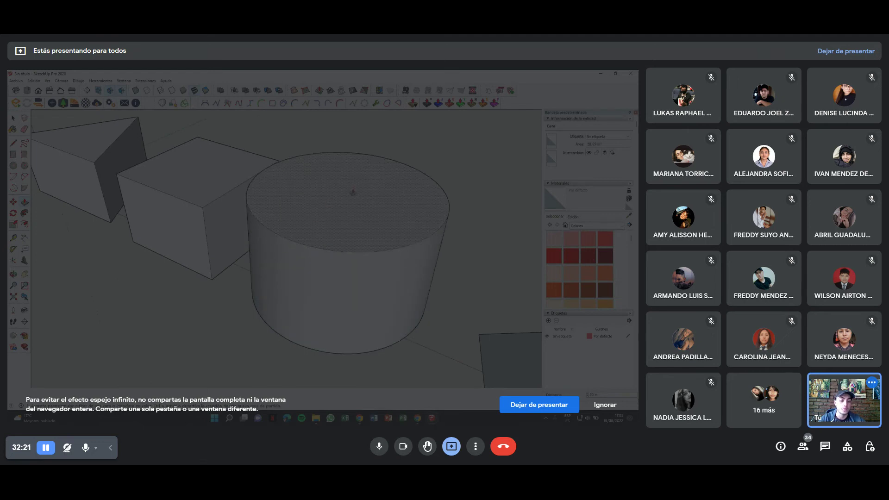
scroll(353, 191, "down", 6)
left_click_drag(442, 233, 444, 176)
middle_click_drag(444, 175, 247, 202)
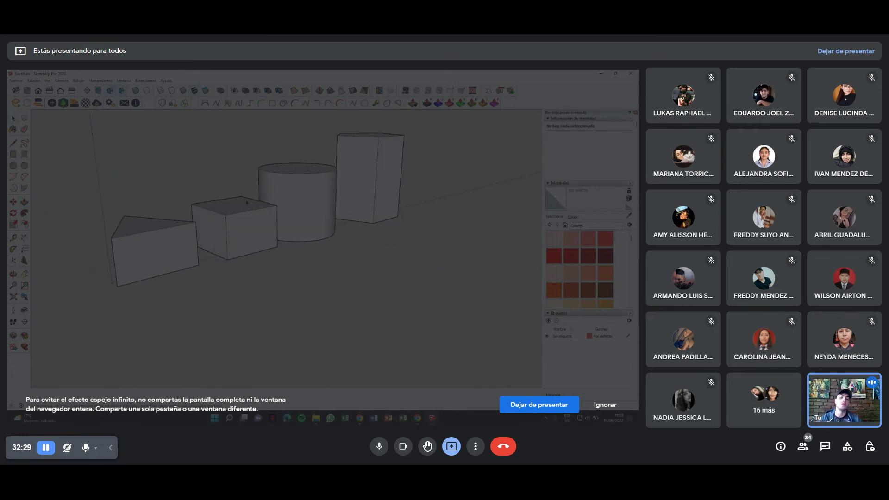
middle_click_drag(246, 202, 230, 276)
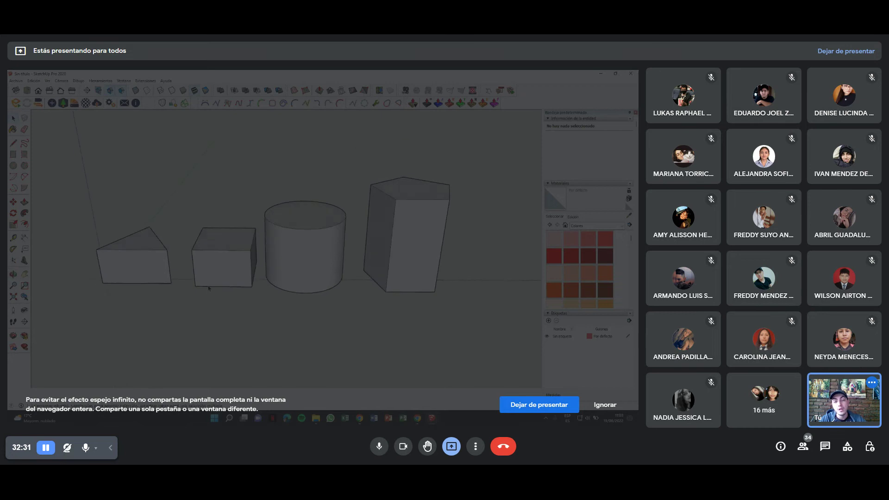
key("ctrl+z")
key("ctrl+z")
key("ctrl+z")
key("ctrl+z")
mouse_move(231, 277)
middle_mouse_down()
mouse_move(250, 288)
mouse_move(247, 304)
mouse_move(265, 275)
middle_mouse_up()
scroll(250, 288, "up", 4)
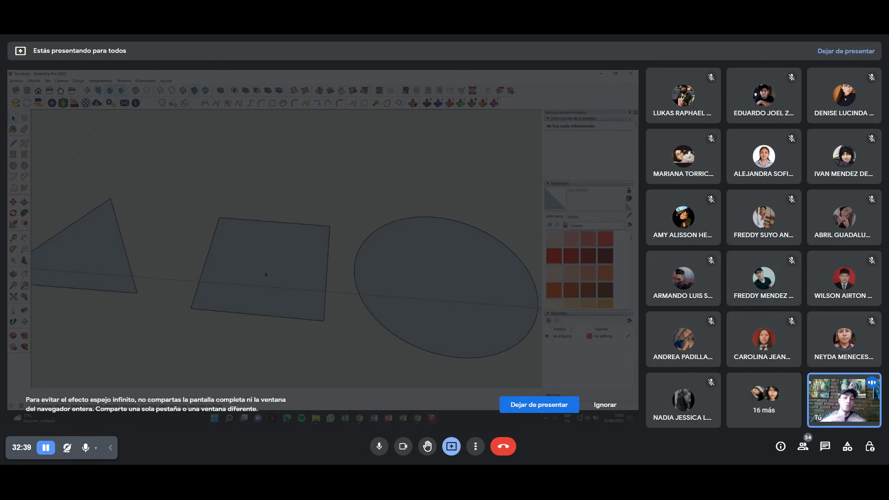
Push/Pull the square face upward into a cube, then orbit around it.
middle_click_drag(266, 274, 260, 274)
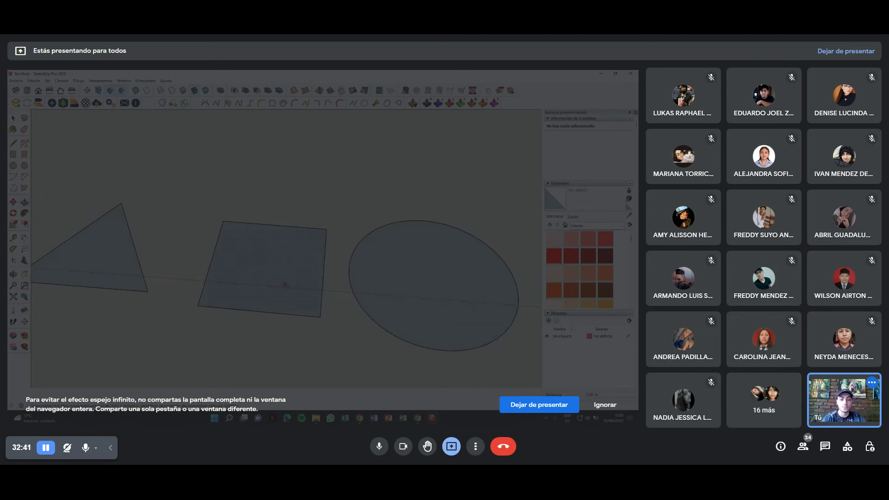
left_click_drag(284, 284, 290, 246)
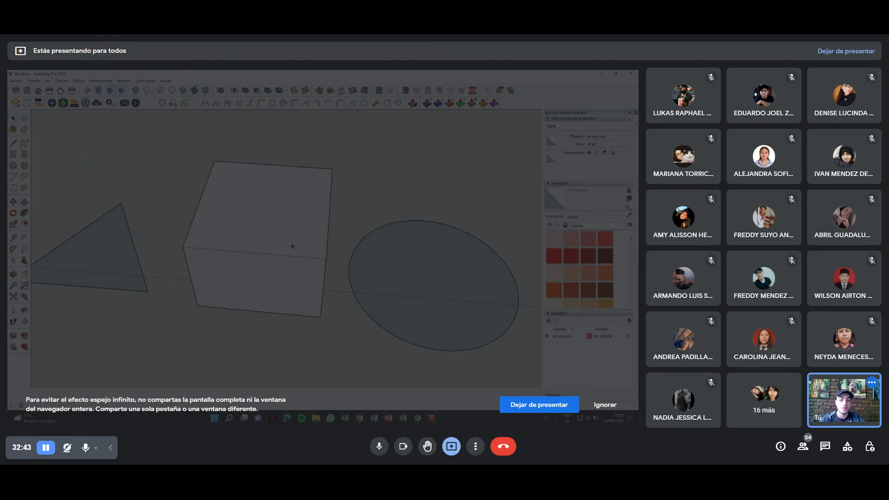
key("ctrl+z")
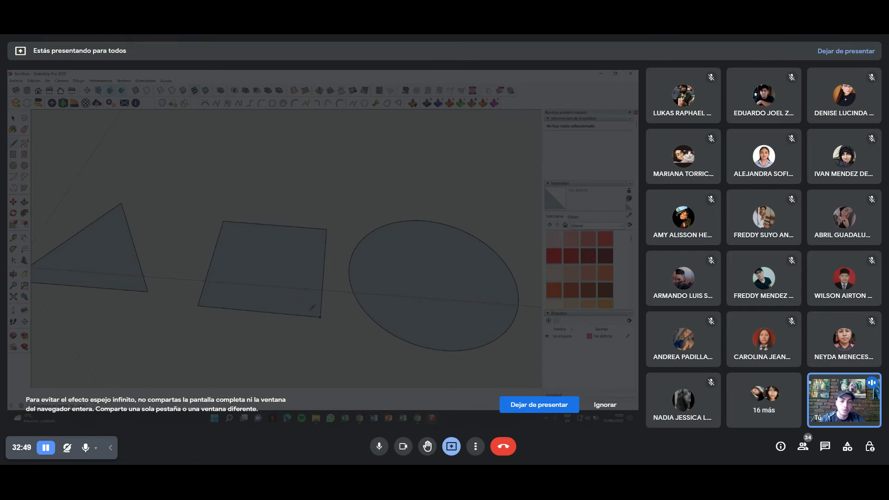
key("p")
left_click_drag(290, 263, 290, 240)
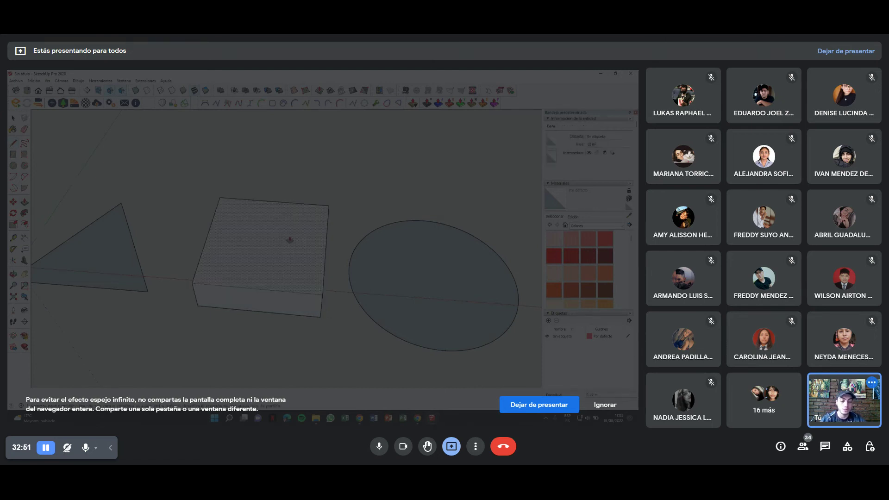
mouse_move(291, 238)
middle_mouse_down()
mouse_move(280, 288)
mouse_move(308, 251)
mouse_move(227, 244)
mouse_move(33, 200)
middle_mouse_up()
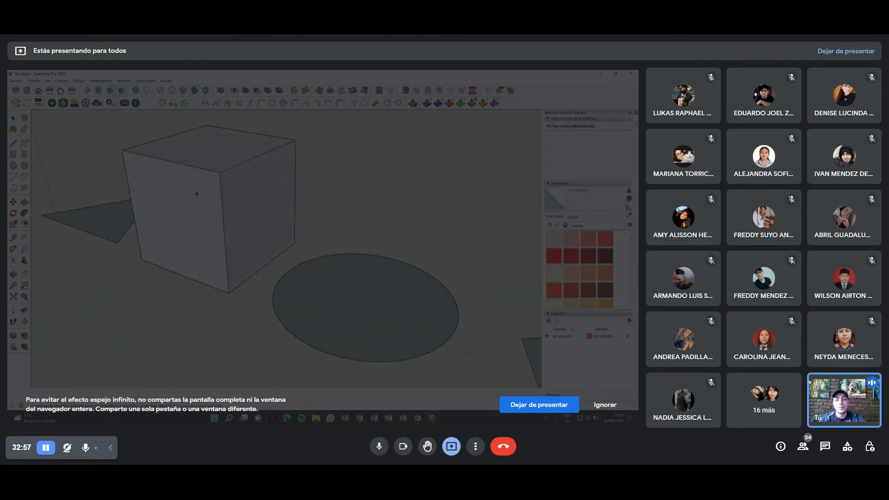
key("ctrl+a")
key("ctrl+t")
mouse_move(274, 189)
middle_mouse_down()
mouse_move(264, 204)
mouse_move(284, 240)
mouse_move(243, 291)
middle_mouse_up()
Move the triangle against the cube's base and try rotating it.
left_click(202, 285)
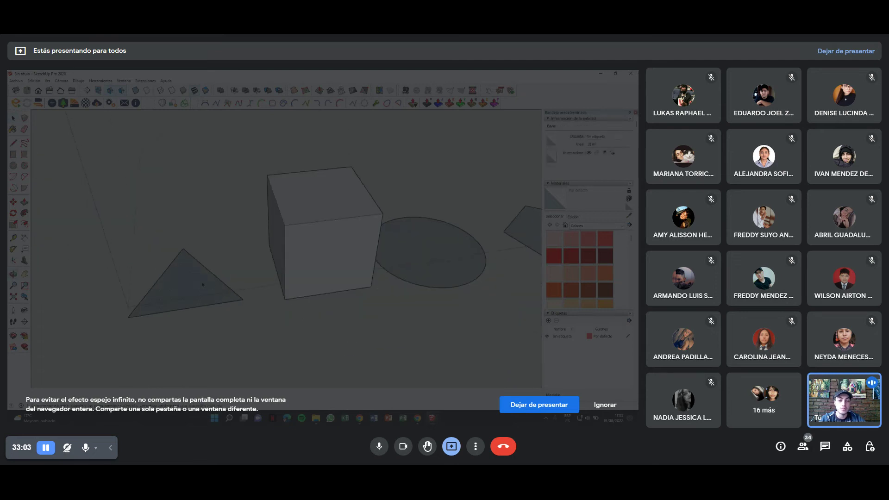
double_click(203, 285)
left_click_drag(249, 304, 290, 303)
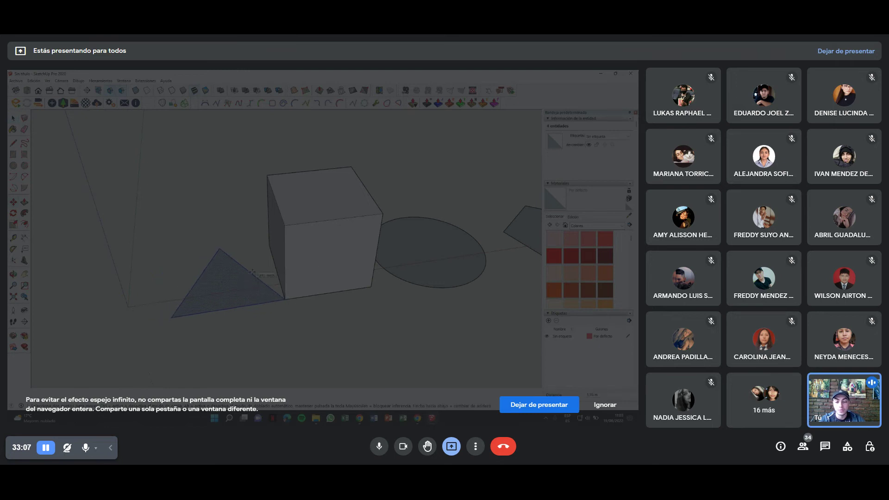
key("q")
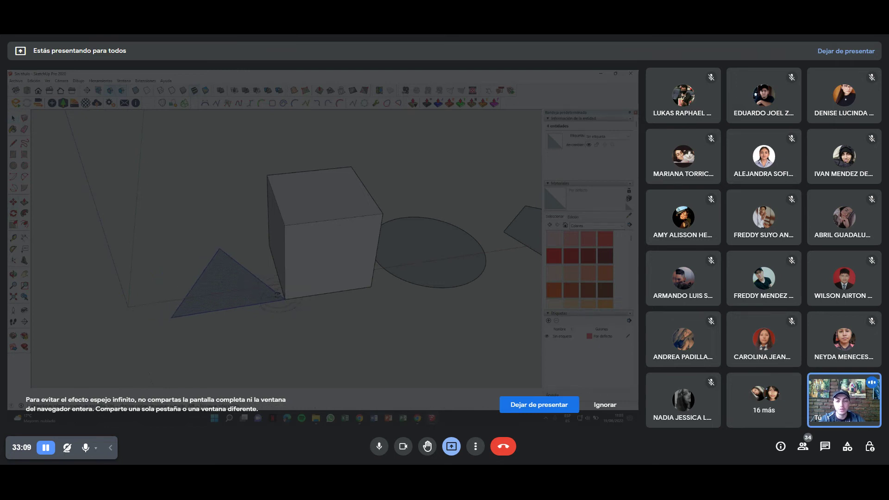
middle_click_drag(284, 302, 344, 290)
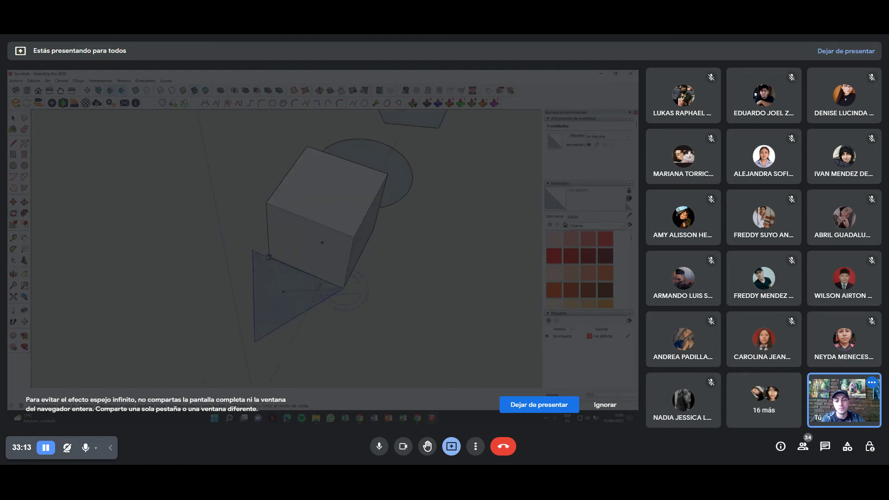
scroll(269, 255, "up", 6)
mouse_move(288, 288)
middle_mouse_down()
mouse_move(258, 204)
mouse_move(243, 196)
mouse_move(301, 210)
middle_mouse_up()
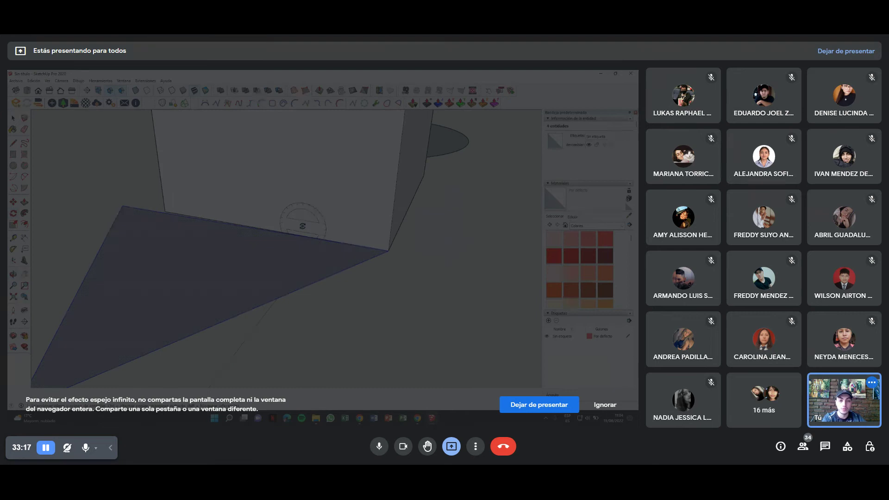
key("q")
scroll(342, 183, "down", 2)
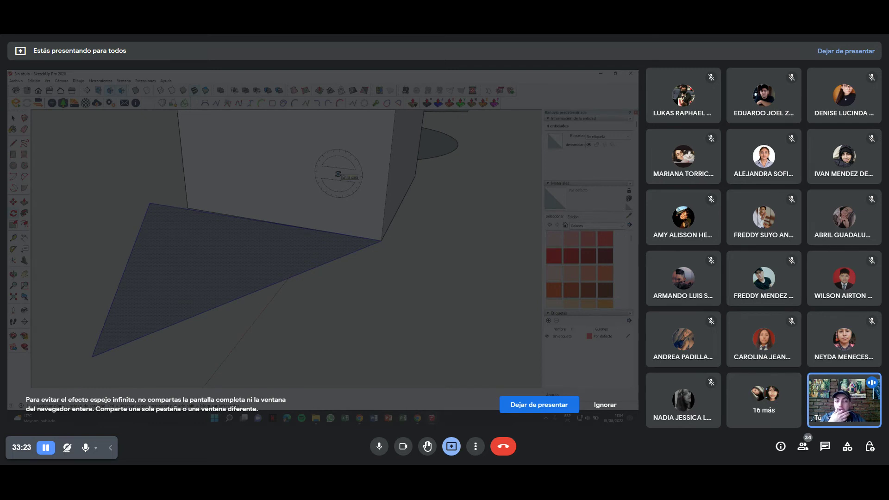
scroll(341, 188, "up", 1)
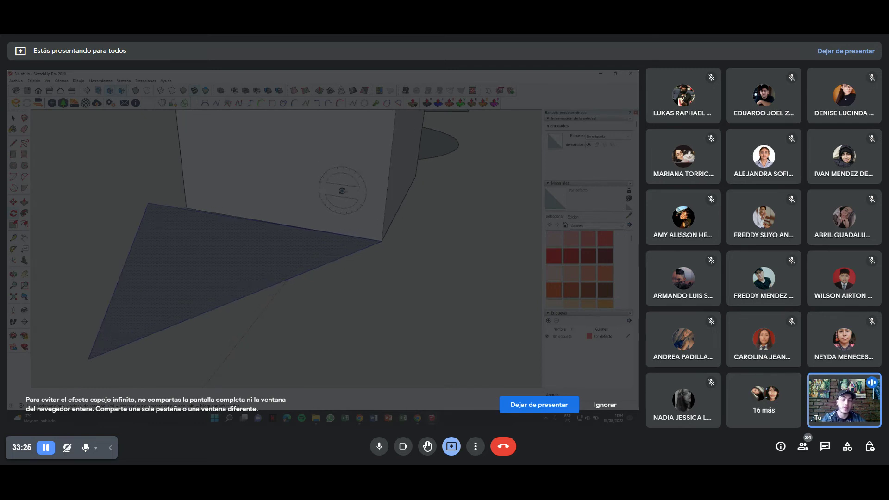
Orbit and zoom until the box, circle, pentagon and triangle are seen from above.
key("o")
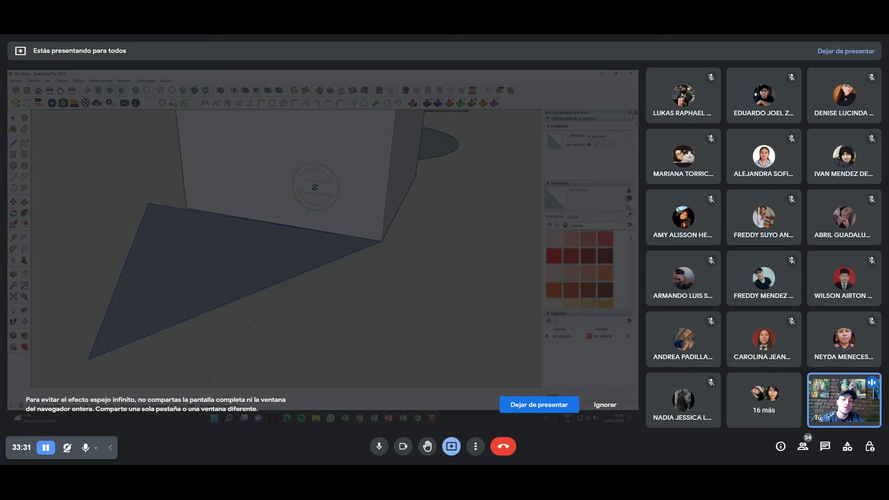
middle_click_drag(319, 168, 307, 192)
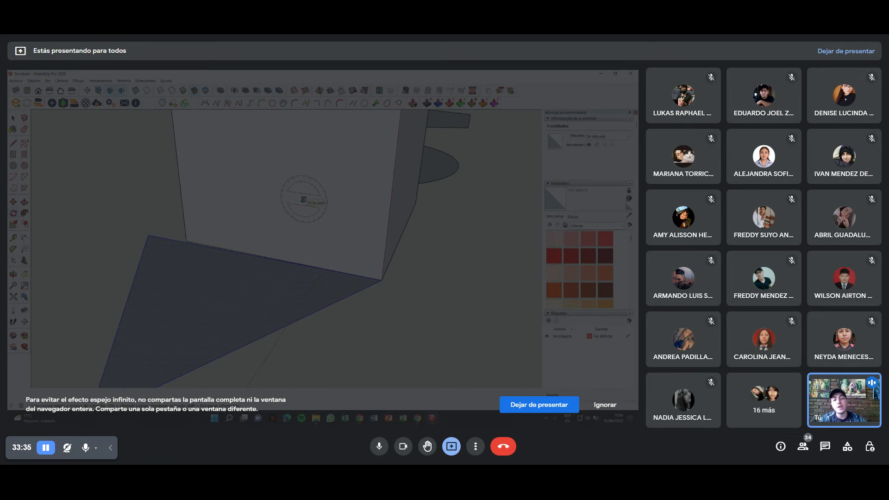
middle_click_drag(304, 199, 269, 232)
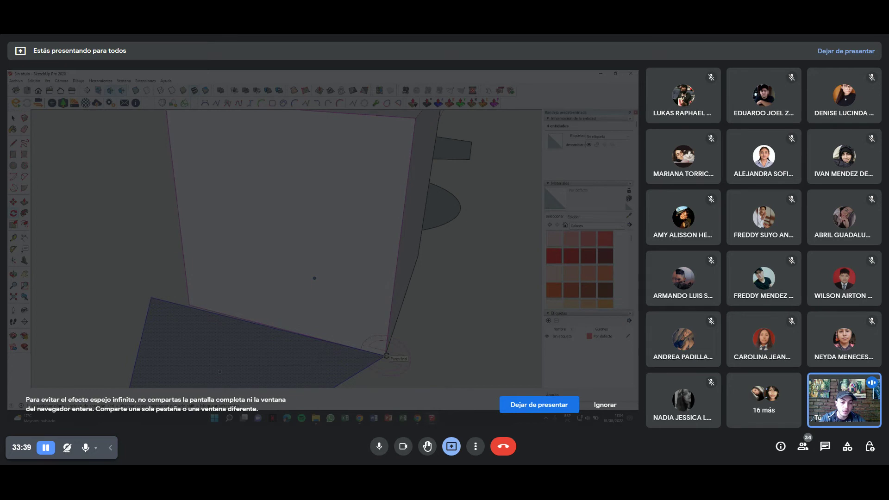
middle_click_drag(321, 329, 338, 278)
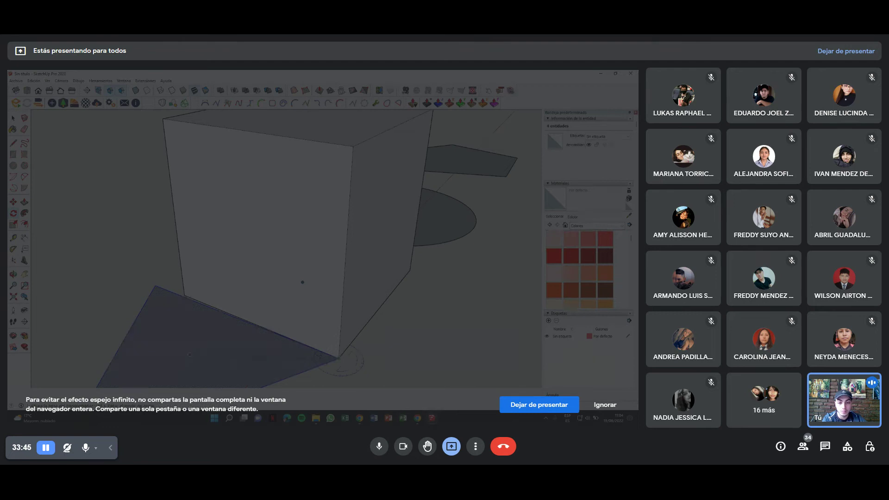
scroll(180, 293, "up", 5)
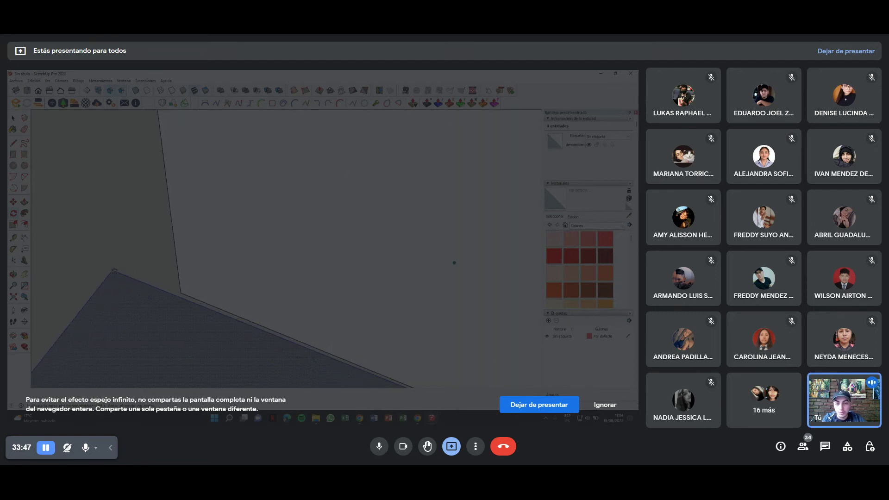
mouse_move(182, 294)
middle_mouse_down()
mouse_move(435, 292)
mouse_move(451, 279)
mouse_move(432, 327)
middle_mouse_up()
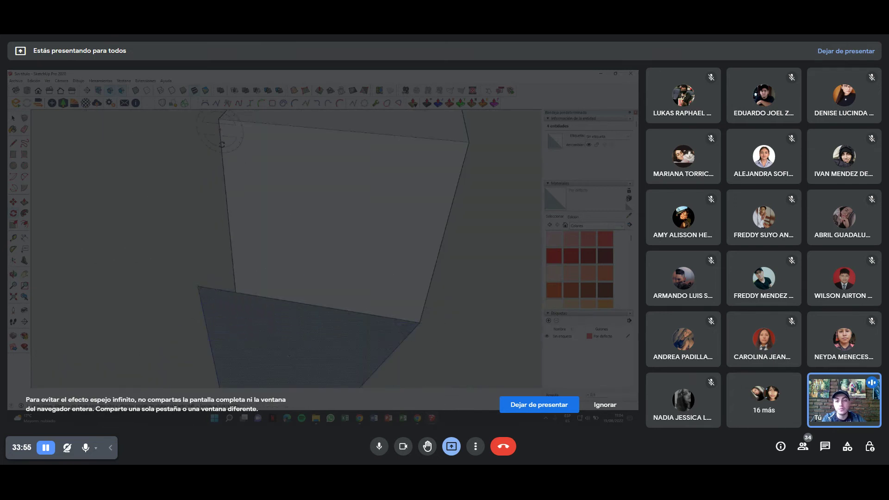
mouse_move(456, 356)
middle_mouse_down()
mouse_move(335, 302)
mouse_move(291, 293)
middle_mouse_up()
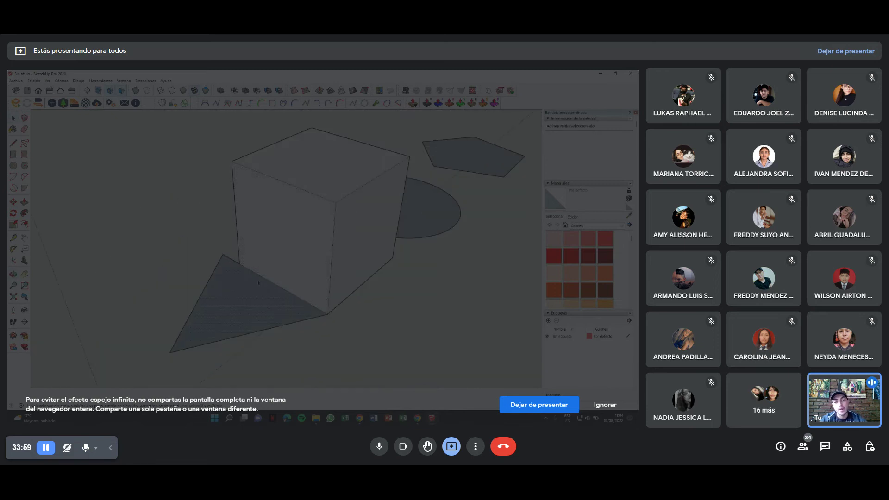
Select the triangle and start moving it, then cancel and undo the change.
scroll(255, 276, "up", 3)
scroll(254, 277, "down", 2)
scroll(248, 266, "up", 3)
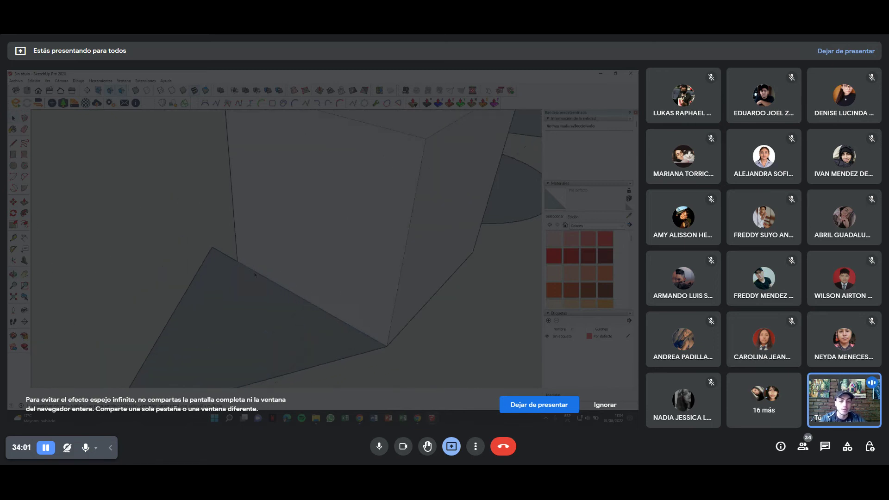
left_click(269, 286)
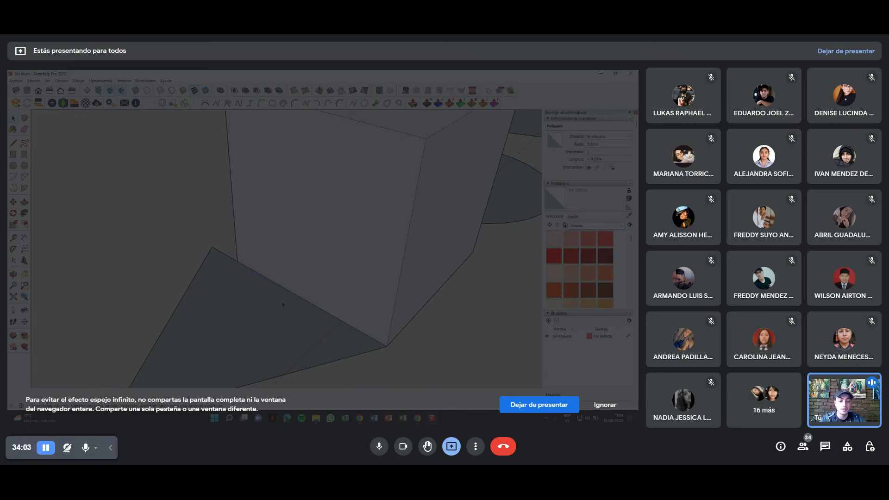
mouse_move(282, 304)
middle_mouse_down()
mouse_move(336, 267)
mouse_move(272, 286)
middle_mouse_up()
double_click(243, 302)
mouse_move(242, 302)
middle_mouse_down()
mouse_move(243, 294)
mouse_move(342, 314)
middle_mouse_up()
key("m")
left_click(342, 315)
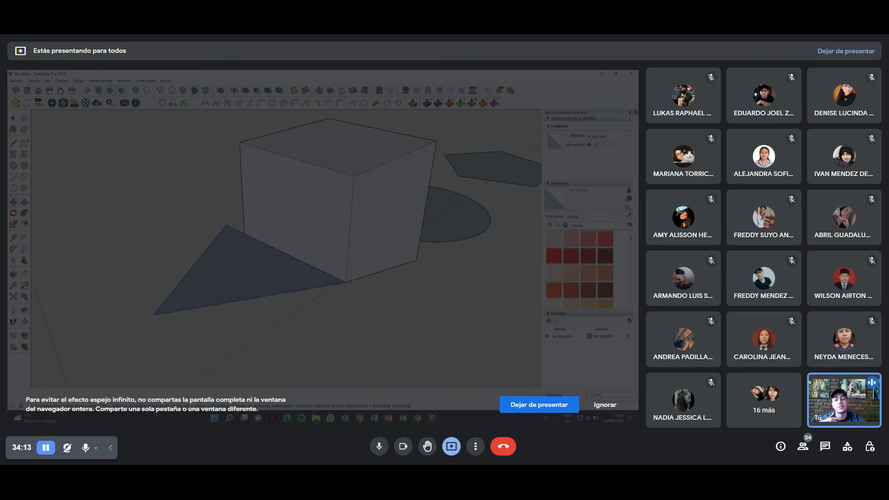
key("Escape")
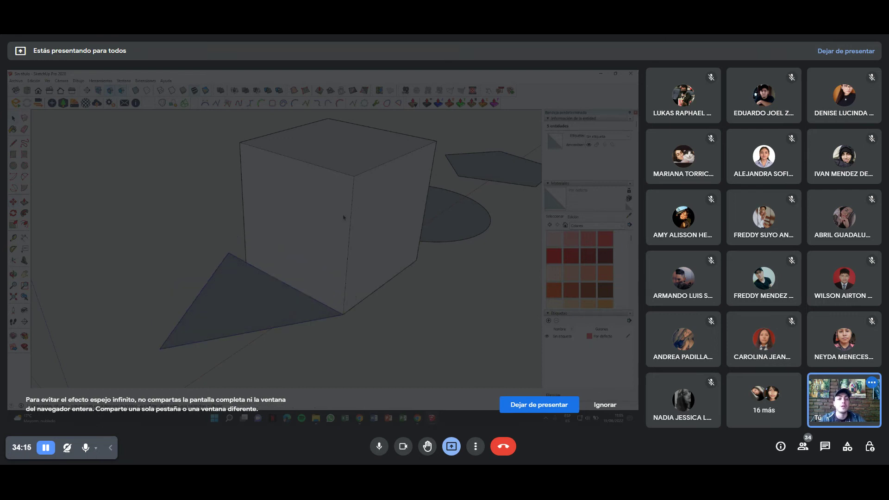
key("ctrl+z")
key("ctrl+z")
key("ctrl+z")
Turn the cube into a group with right-click Make Group.
mouse_move(377, 317)
middle_mouse_down()
mouse_move(273, 250)
mouse_move(209, 261)
middle_mouse_up()
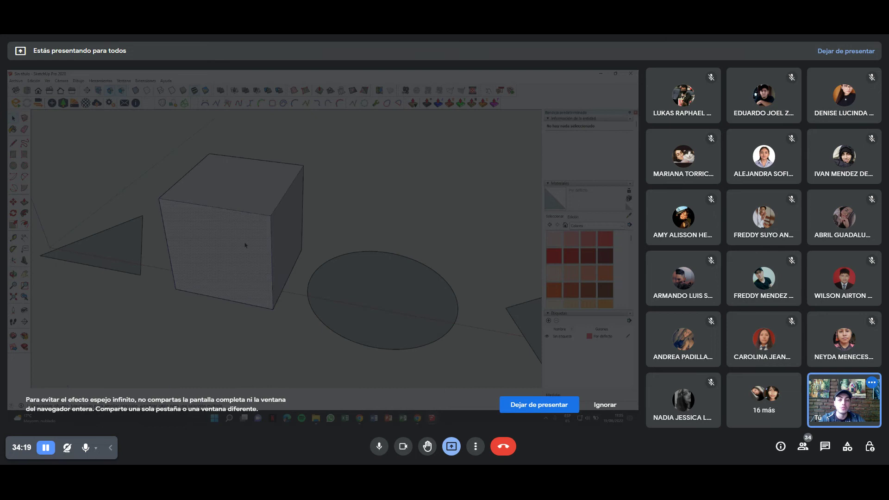
mouse_move(252, 194)
middle_mouse_down()
mouse_move(278, 175)
mouse_move(220, 180)
mouse_move(234, 214)
middle_mouse_up()
right_click(235, 214)
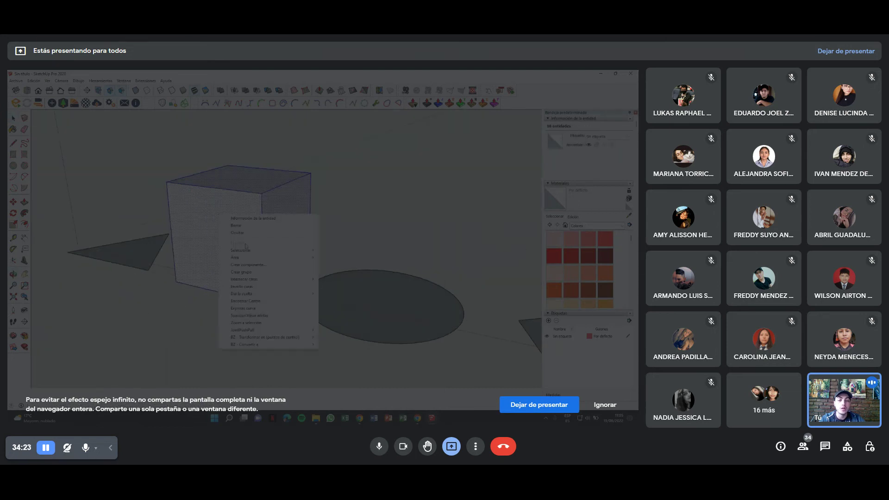
left_click(257, 272)
mouse_move(259, 271)
middle_mouse_down()
mouse_move(375, 235)
mouse_move(287, 259)
middle_mouse_up()
Test moving the triangle and lifting the cube group, then undo and redo the moves.
left_click(205, 313)
left_click_drag(204, 313, 273, 278)
key("Escape")
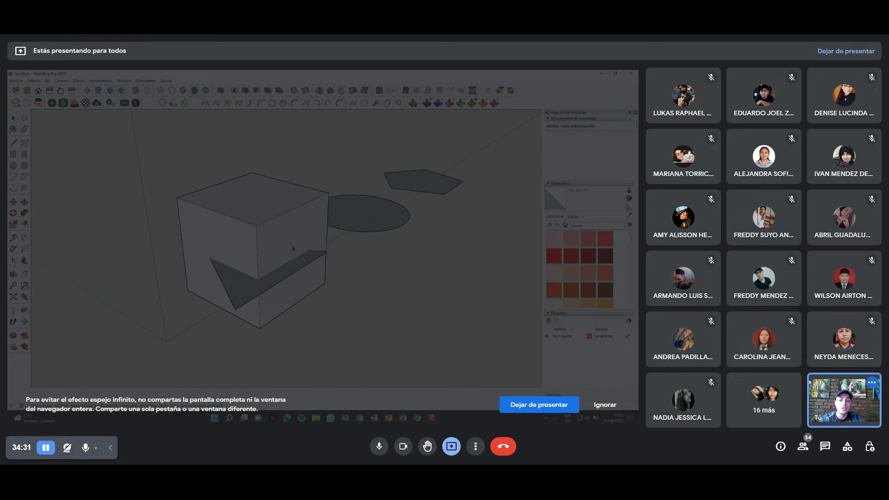
middle_click_drag(273, 278, 274, 256)
left_click_drag(271, 264, 264, 198)
left_click(199, 259)
middle_click_drag(199, 260, 192, 251)
right_click(161, 251)
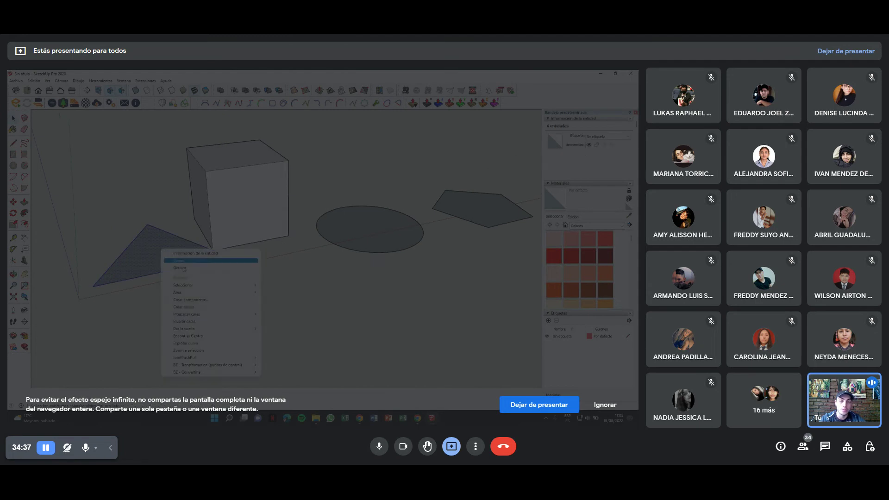
left_click(189, 308)
key("ctrl+z")
key("ctrl+z")
key("ctrl+y")
key("ctrl+y")
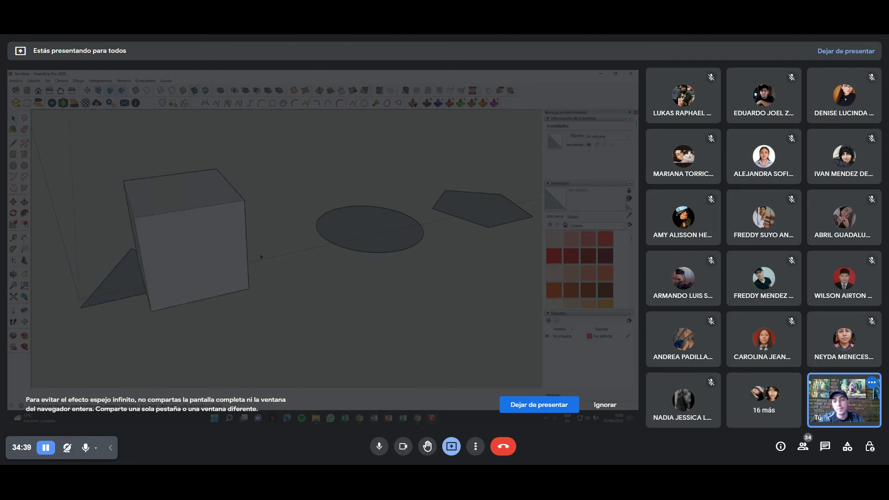
Triple-click to select all of the cube's connected geometry.
left_click(232, 204)
middle_click_drag(232, 204, 248, 294)
triple_click(228, 216)
middle_click_drag(254, 261, 244, 278)
left_click(245, 278)
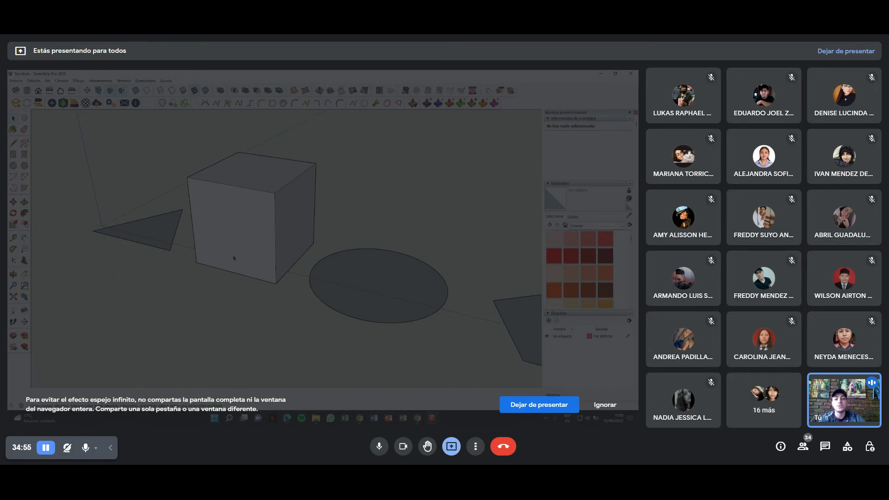
Group the cube geometry with Crear grupo, then orbit close around the triangle.
right_click(245, 238)
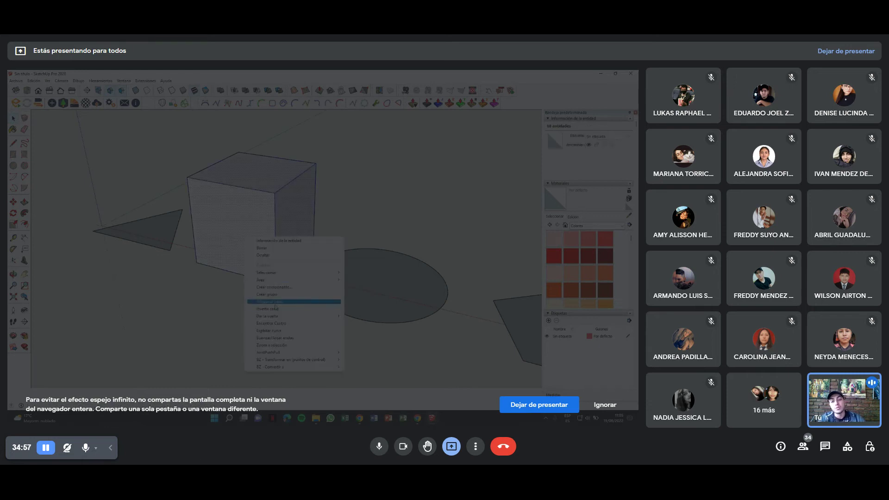
left_click(277, 295)
mouse_move(276, 294)
middle_mouse_down()
mouse_move(287, 287)
mouse_move(271, 279)
mouse_move(428, 314)
mouse_move(472, 307)
mouse_move(403, 289)
middle_mouse_up()
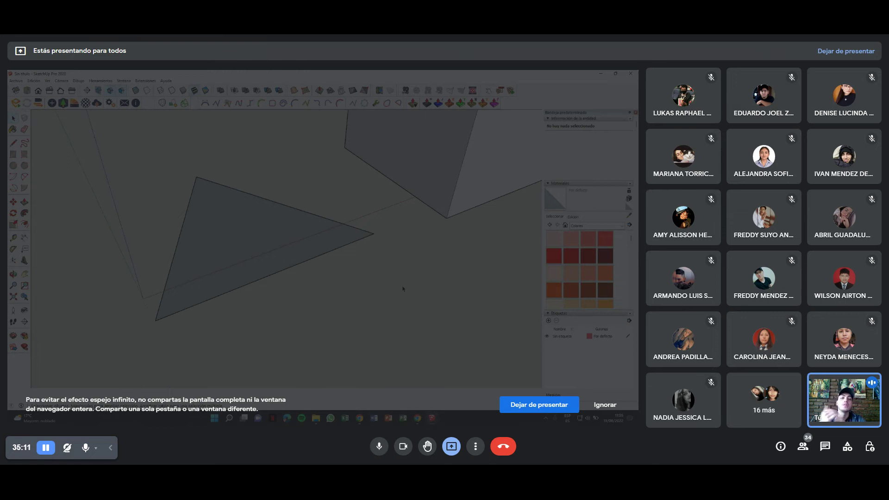
mouse_move(403, 271)
middle_mouse_down()
mouse_move(258, 251)
mouse_move(367, 317)
mouse_move(304, 330)
middle_mouse_up()
middle_click_drag(262, 261, 161, 272)
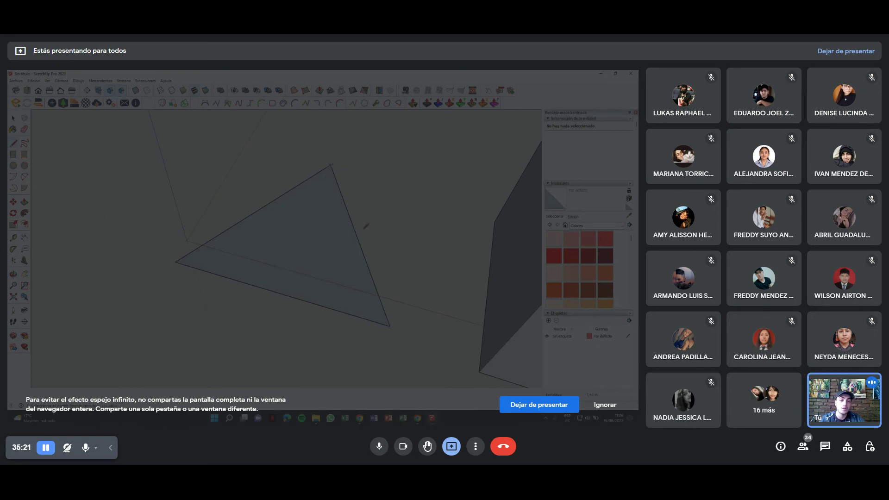
middle_click_drag(394, 320, 322, 223)
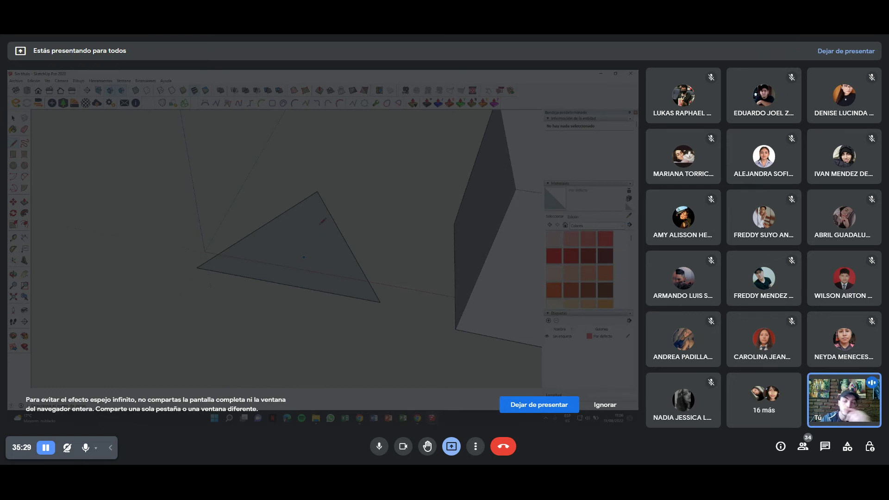
key("space")
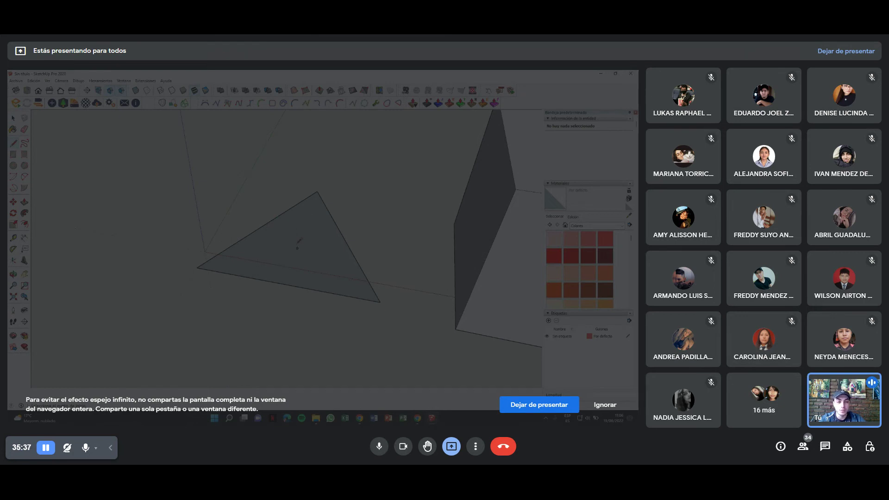
middle_click_drag(290, 271, 311, 231)
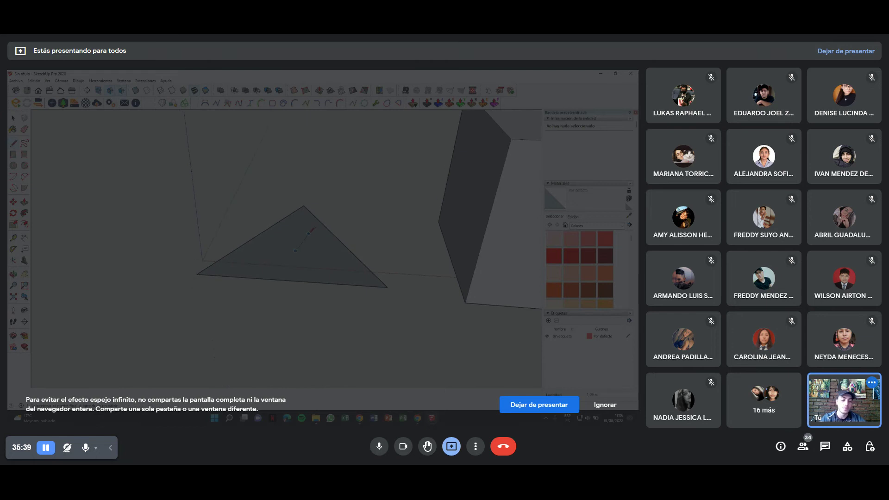
left_click(307, 177)
mouse_move(308, 177)
middle_mouse_down()
mouse_move(373, 278)
mouse_move(300, 311)
middle_mouse_up()
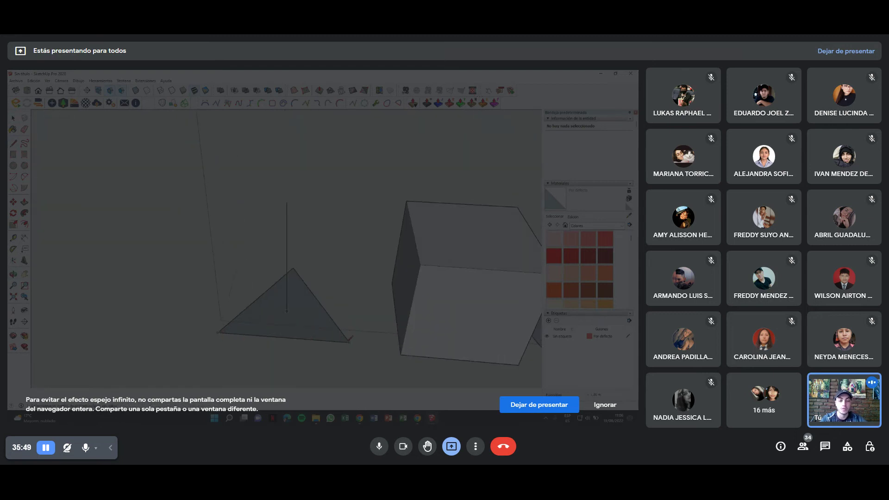
mouse_move(300, 311)
middle_mouse_down()
mouse_move(293, 318)
mouse_move(401, 268)
mouse_move(283, 270)
middle_mouse_up()
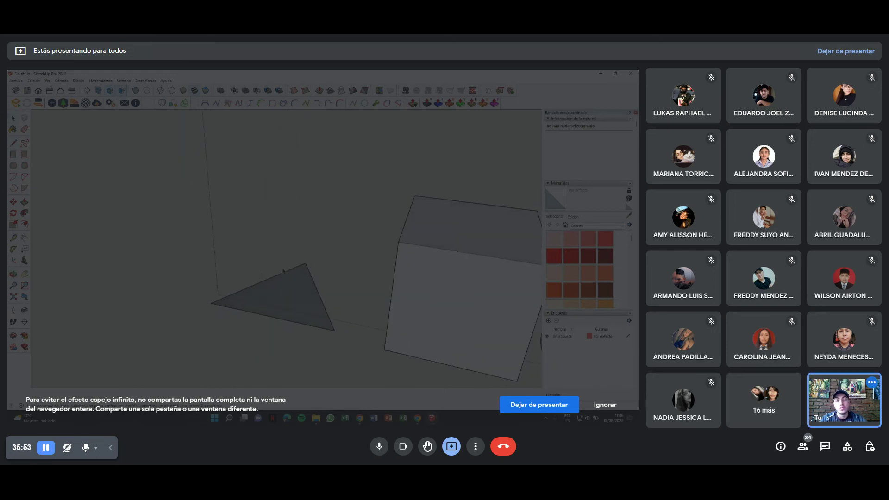
scroll(280, 283, "up", 3)
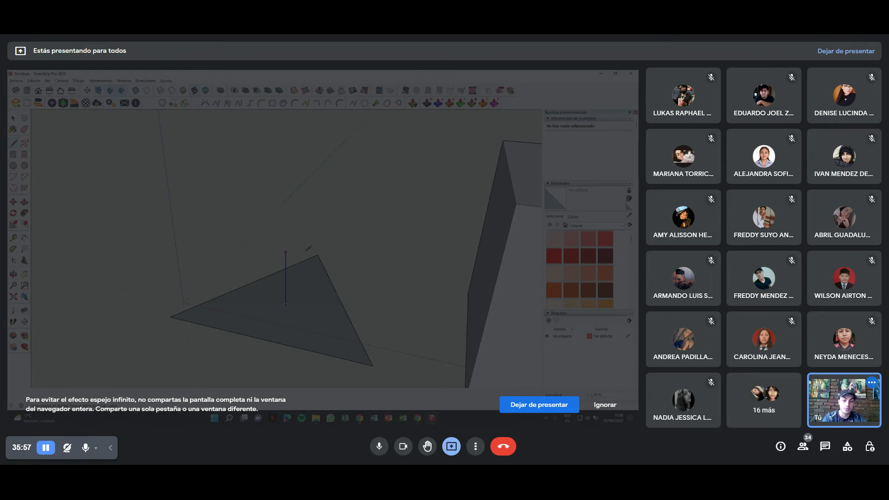
left_click(285, 203)
mouse_move(296, 213)
middle_mouse_down()
mouse_move(379, 220)
mouse_move(424, 252)
mouse_move(308, 254)
mouse_move(320, 197)
middle_mouse_up()
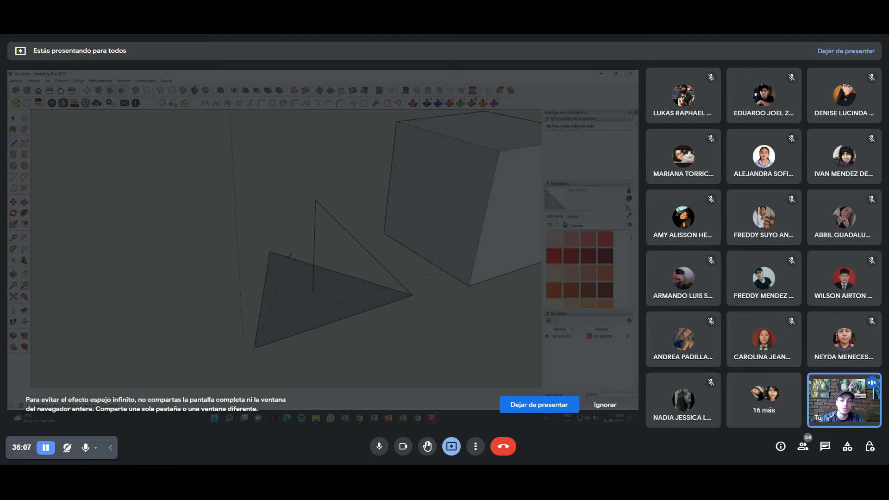
middle_click_drag(319, 198, 332, 251)
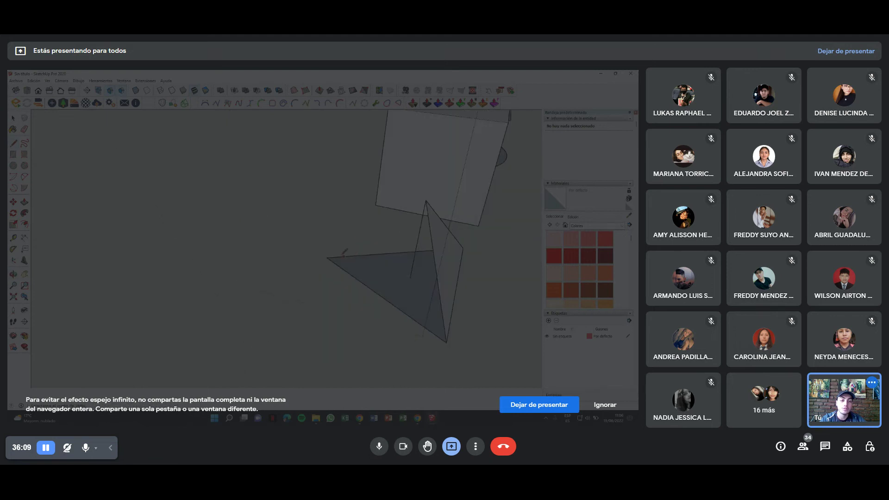
mouse_move(428, 202)
middle_mouse_down()
mouse_move(305, 272)
mouse_move(407, 178)
mouse_move(359, 285)
mouse_move(333, 213)
middle_mouse_up()
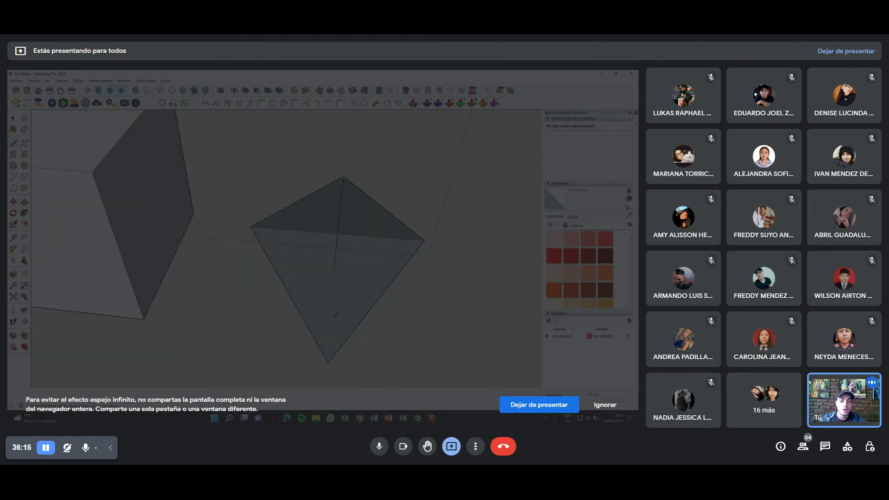
middle_click_drag(334, 267, 265, 333)
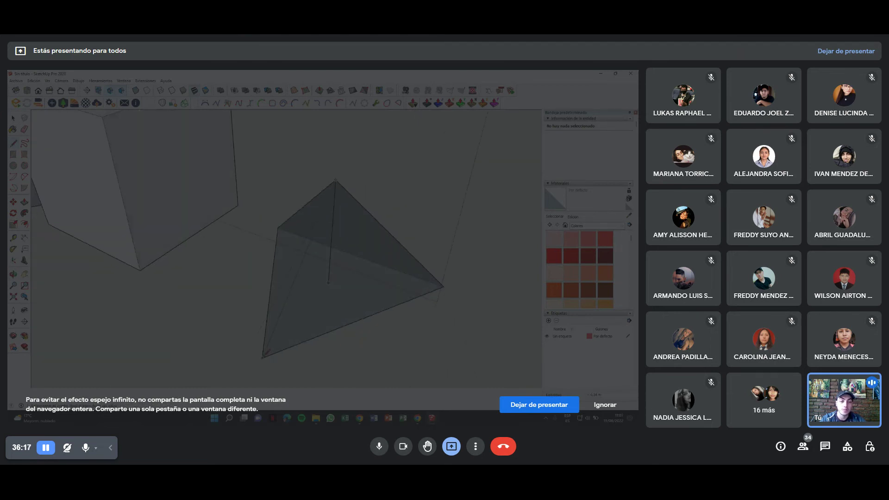
mouse_move(329, 282)
middle_mouse_down()
mouse_move(208, 323)
mouse_move(401, 222)
mouse_move(257, 231)
middle_mouse_up()
left_click(258, 232)
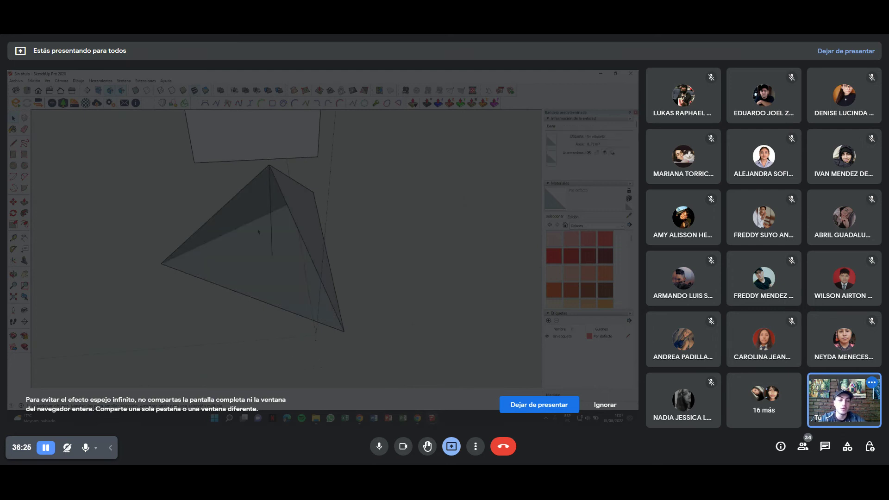
left_click(270, 232)
key("b")
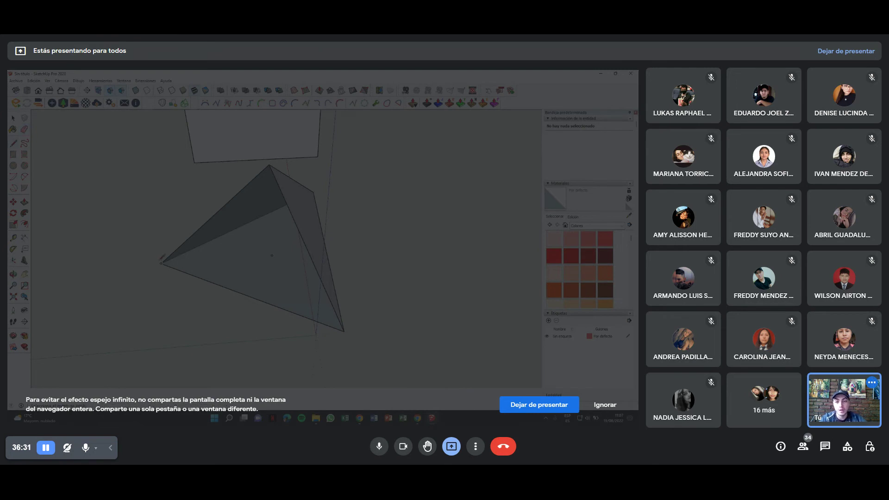
mouse_move(162, 262)
middle_mouse_down()
mouse_move(163, 308)
mouse_move(175, 308)
mouse_move(150, 300)
mouse_move(245, 254)
middle_mouse_up()
Turn the three-sided pyramid into a single group from its context menu.
scroll(251, 252, "up", 4)
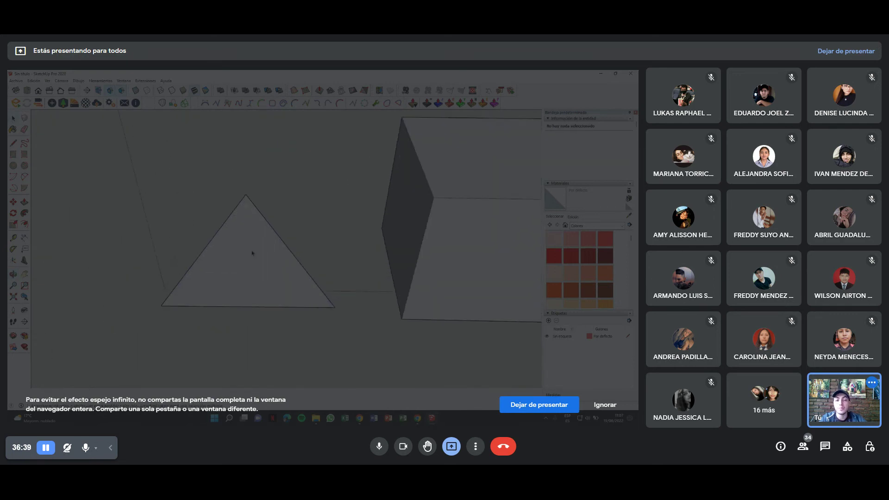
scroll(262, 256, "down", 3)
middle_click_drag(263, 256, 617, 164)
right_click(209, 248)
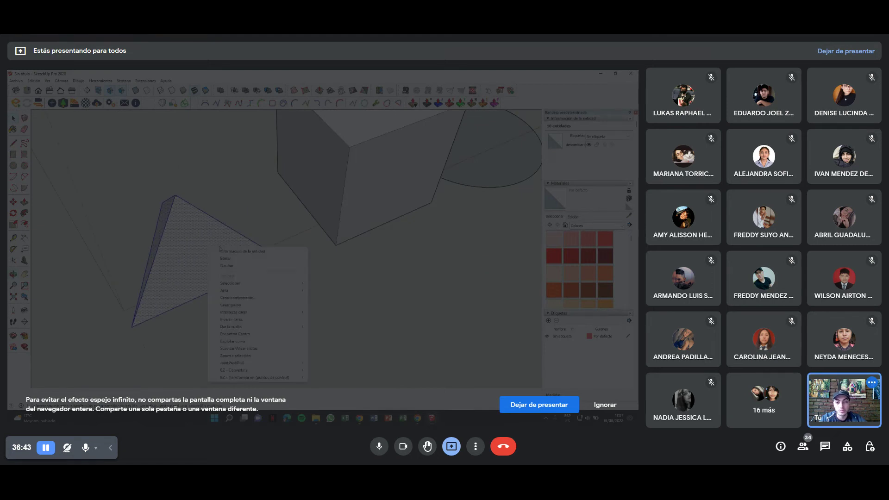
left_click(239, 306)
mouse_move(239, 306)
middle_mouse_down()
mouse_move(348, 244)
mouse_move(389, 192)
mouse_move(231, 260)
mouse_move(200, 247)
mouse_move(277, 250)
mouse_move(252, 267)
mouse_move(397, 242)
mouse_move(322, 278)
middle_mouse_up()
middle_click_drag(259, 293, 291, 260)
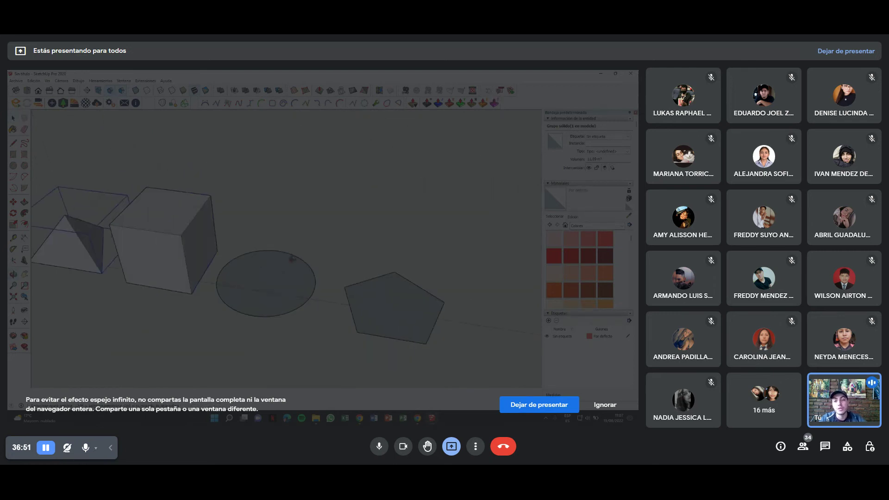
Pull the circle up into a trial cylinder, then undo it so the circle stays flat.
key("ctrl+t")
left_click(80, 238)
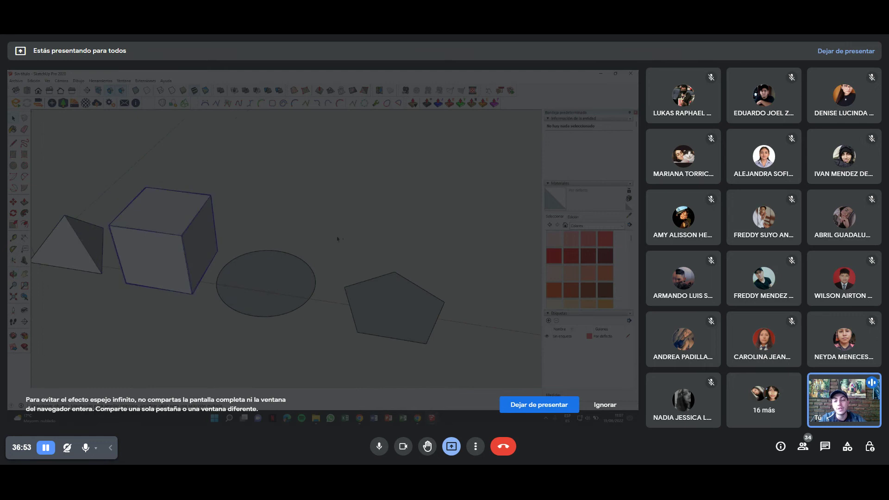
scroll(230, 233, "up", 3)
left_click(230, 233)
middle_click_drag(230, 233, 283, 259, "shift")
key("ctrl+t")
left_click(278, 259)
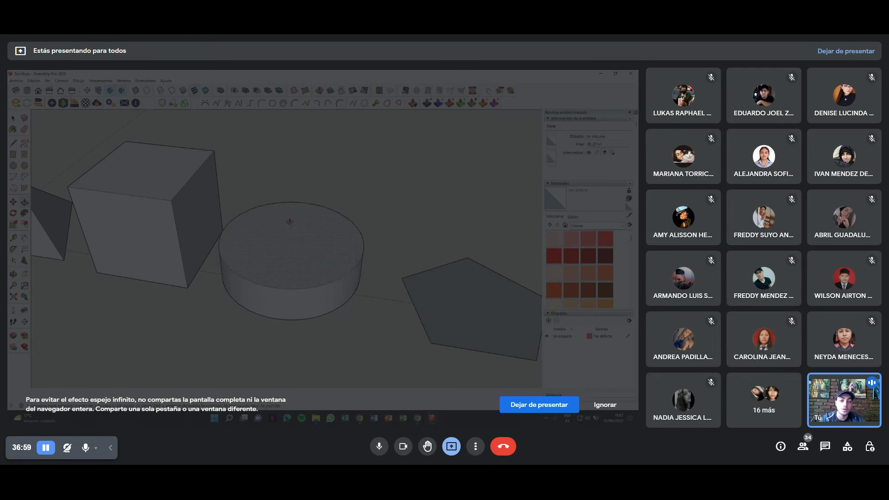
left_click(179, 191)
mouse_move(272, 228)
middle_mouse_down()
mouse_move(241, 219)
mouse_move(248, 246)
middle_mouse_up()
key("ctrl+z")
key("m")
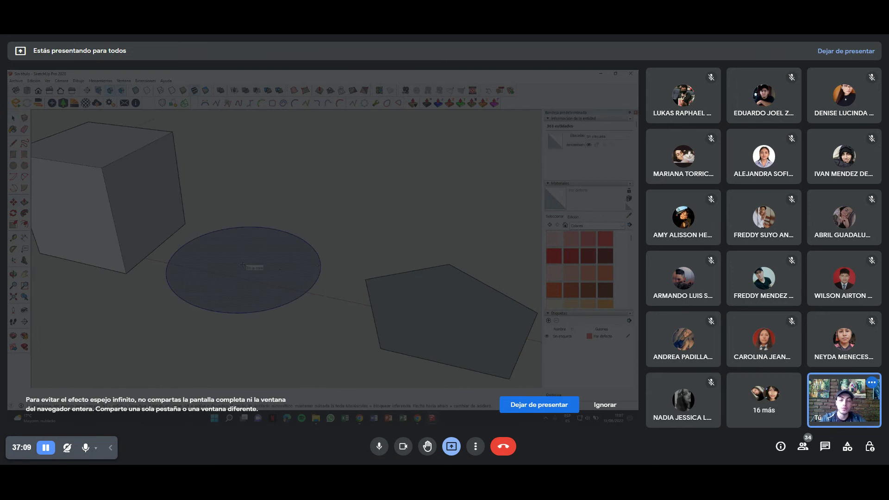
Try moving and copying the circle, cancelling and undoing both attempts.
left_click(244, 267)
middle_click_drag(300, 228, 233, 266)
mouse_move(283, 225)
middle_mouse_down()
mouse_move(278, 209)
mouse_move(238, 254)
middle_mouse_up()
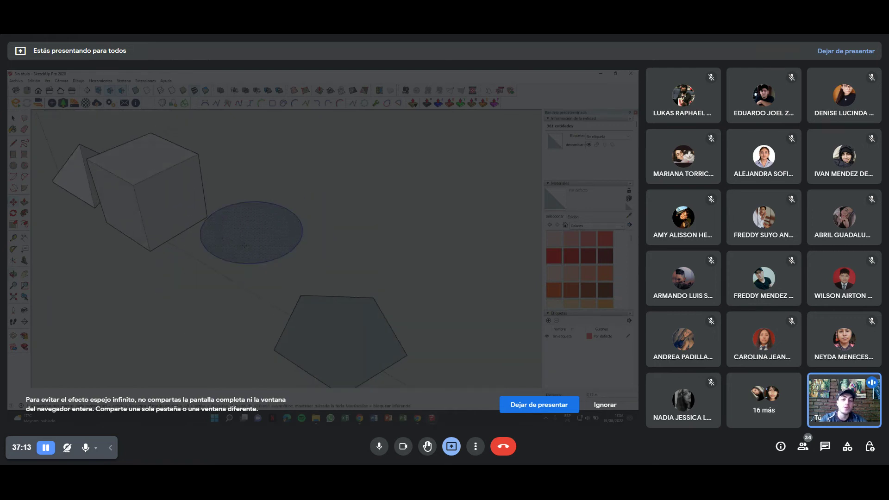
key("Escape")
left_click(281, 231)
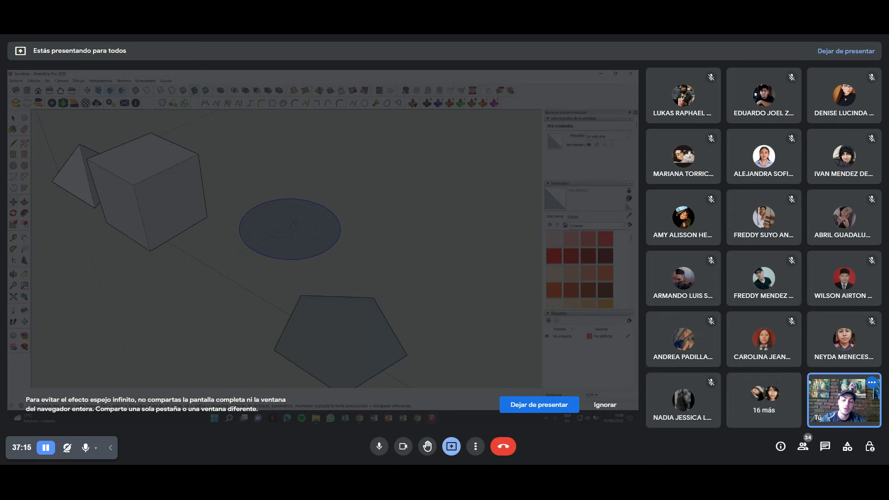
key("ctrl")
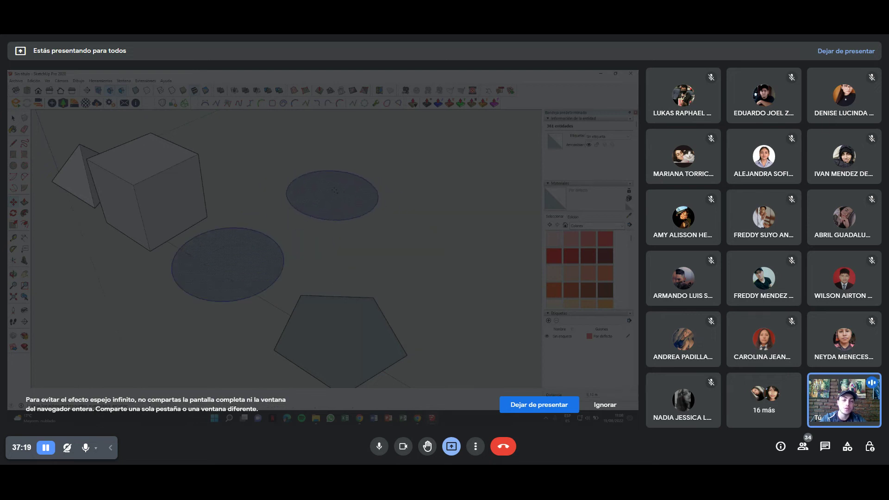
left_click(314, 196)
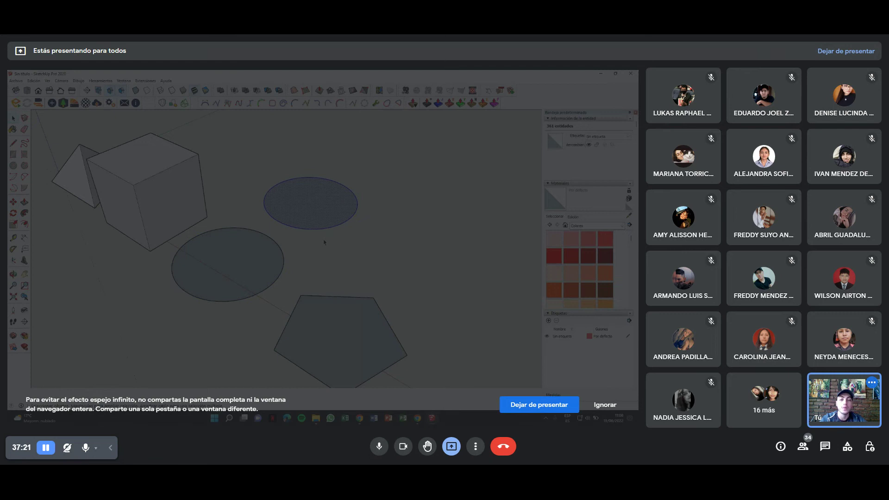
key("ctrl+z")
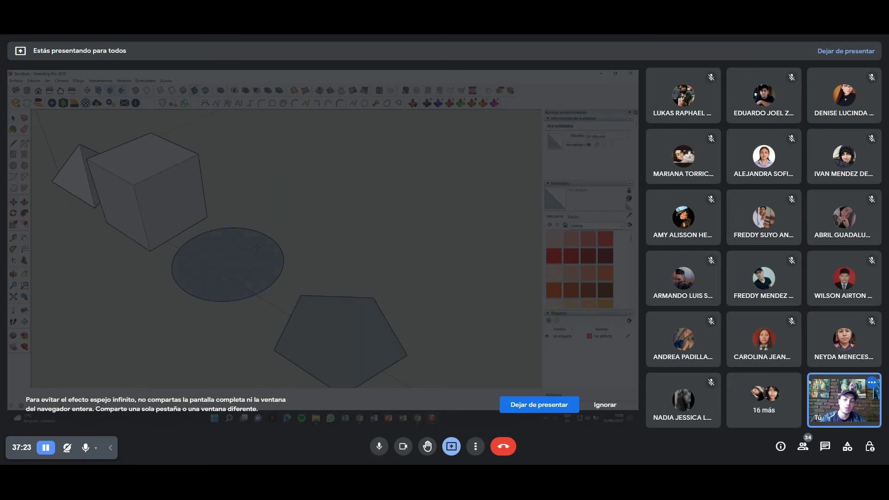
Place a copy of the circle up and to the right of the original.
key("ctrl+t")
left_click(225, 262)
key("ctrl")
left_click(225, 261)
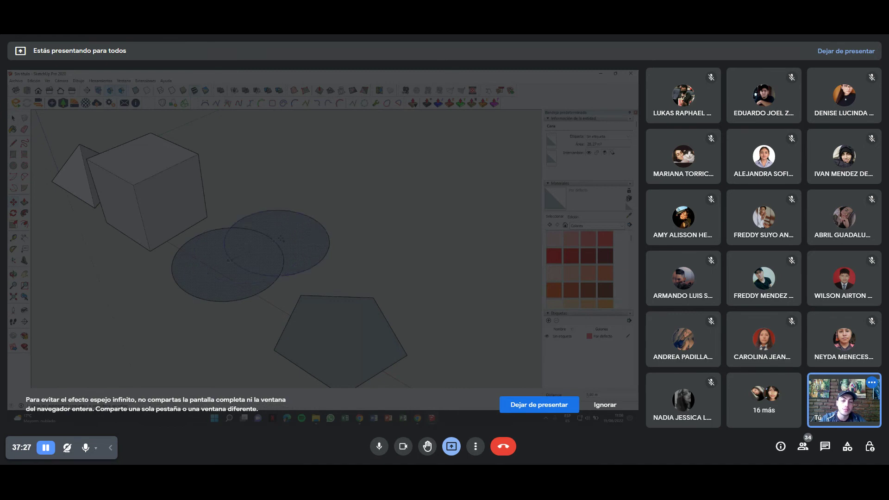
left_click(321, 205)
key("space")
left_click(328, 249)
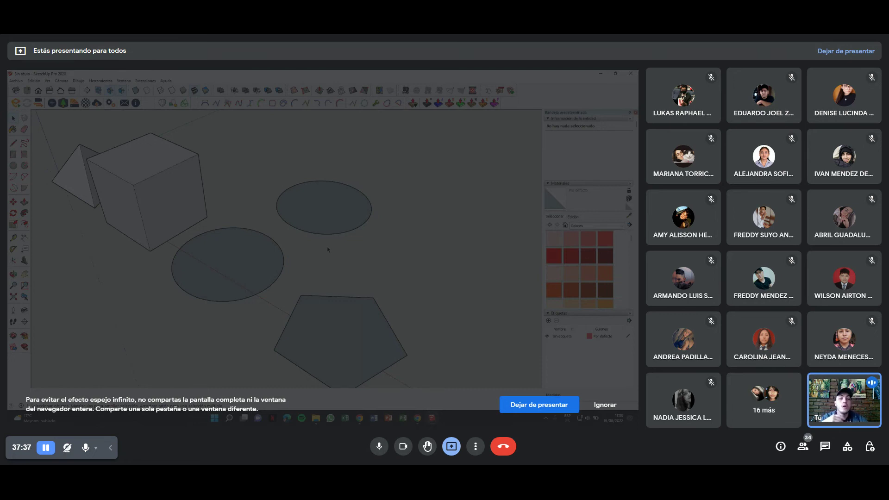
Push/Pull the upper circle into a cylinder snapped to the cube's top corner height.
left_click(343, 233)
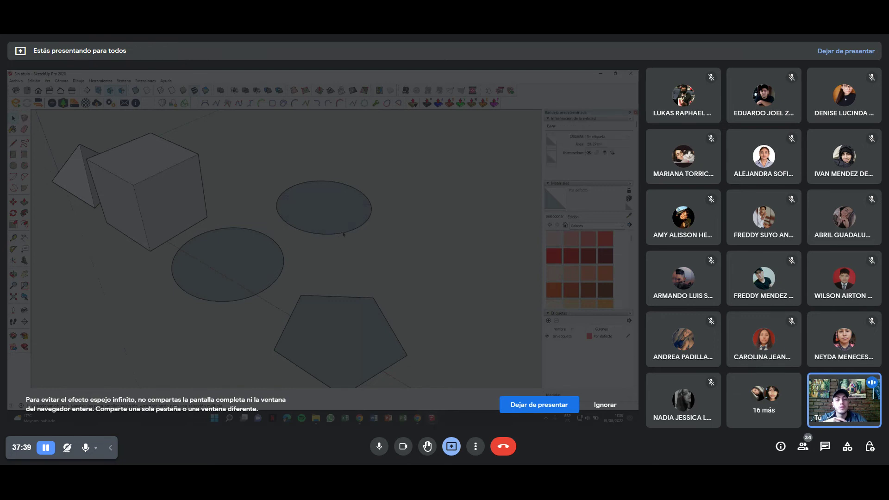
left_click(361, 226)
mouse_move(361, 226)
middle_mouse_down()
mouse_move(284, 208)
mouse_move(283, 242)
middle_mouse_up()
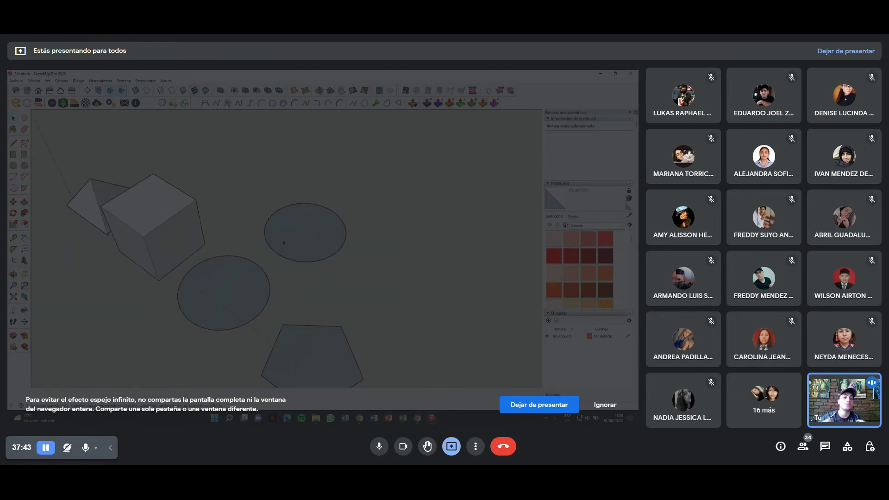
scroll(283, 242, "up", 6)
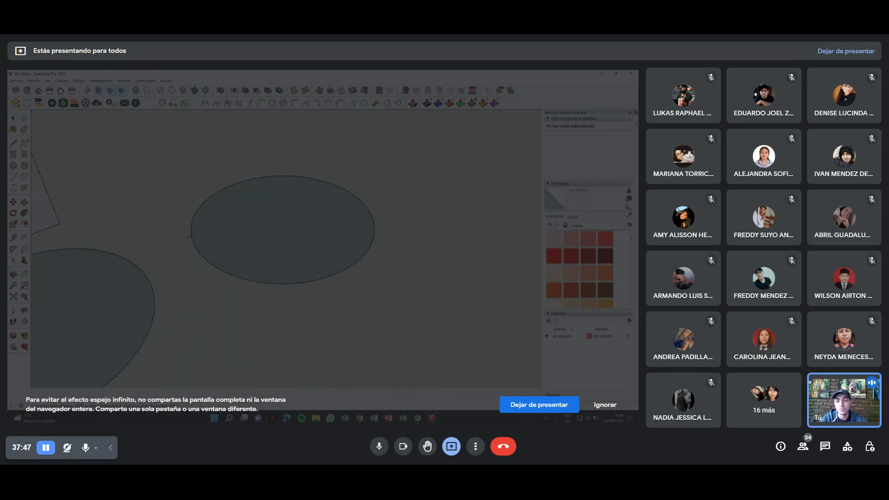
scroll(306, 272, "down", 5)
scroll(293, 269, "down", 1)
key("p")
left_click(306, 222)
left_click(162, 187)
middle_click_drag(320, 185, 326, 165)
middle_click_drag(349, 207, 322, 252)
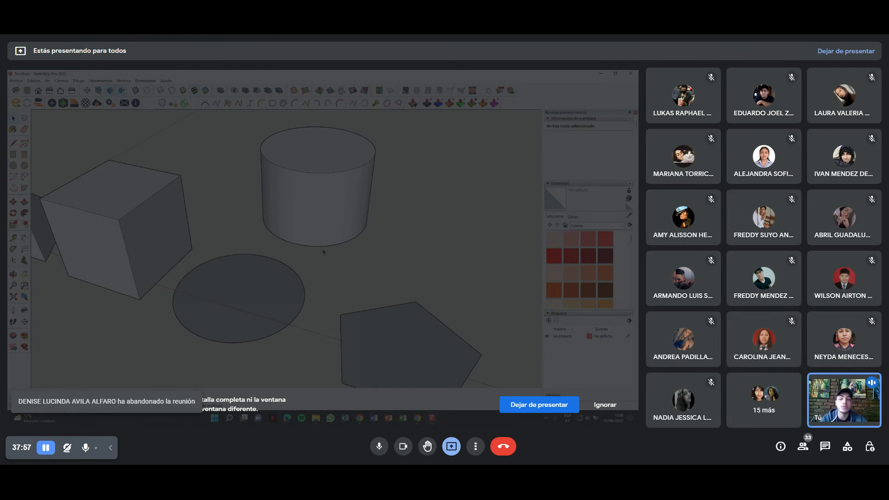
scroll(323, 252, "up", 2)
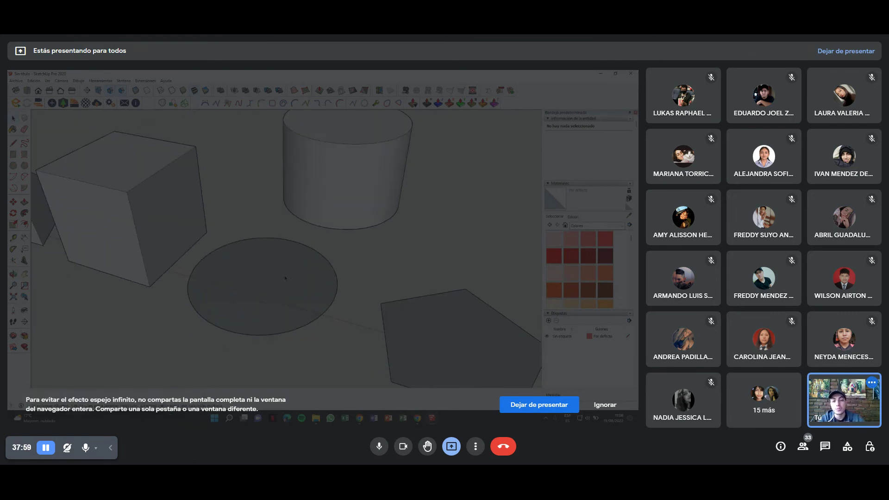
scroll(285, 278, "up", 2)
scroll(278, 250, "up", 2)
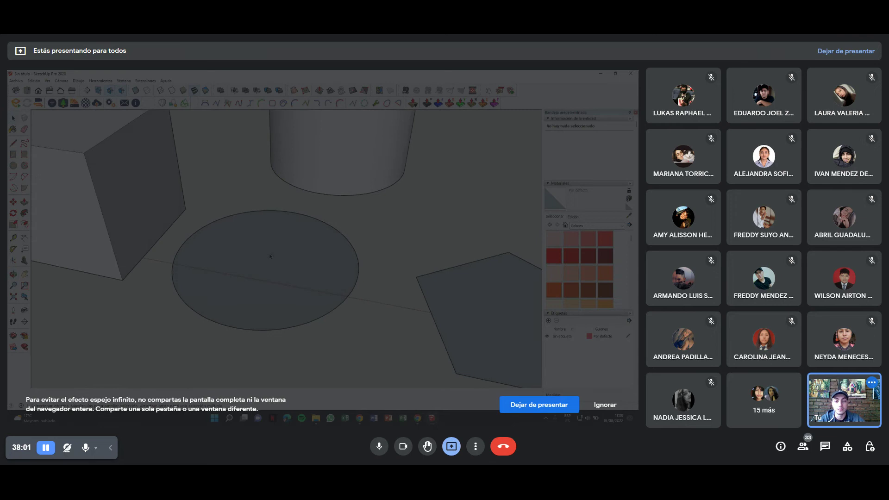
Draw a line from the flat circle's left edge to its centre.
key("ctrl+a")
left_click(282, 260)
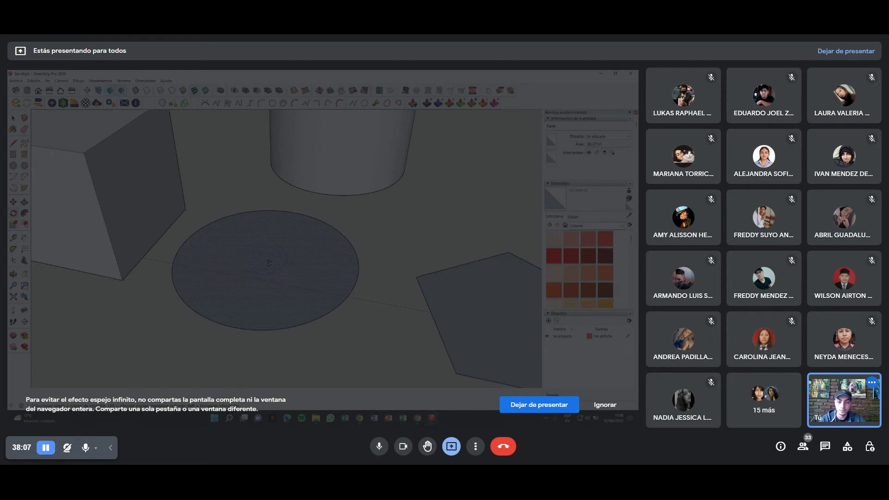
key("l")
left_click(183, 243)
left_click(265, 259)
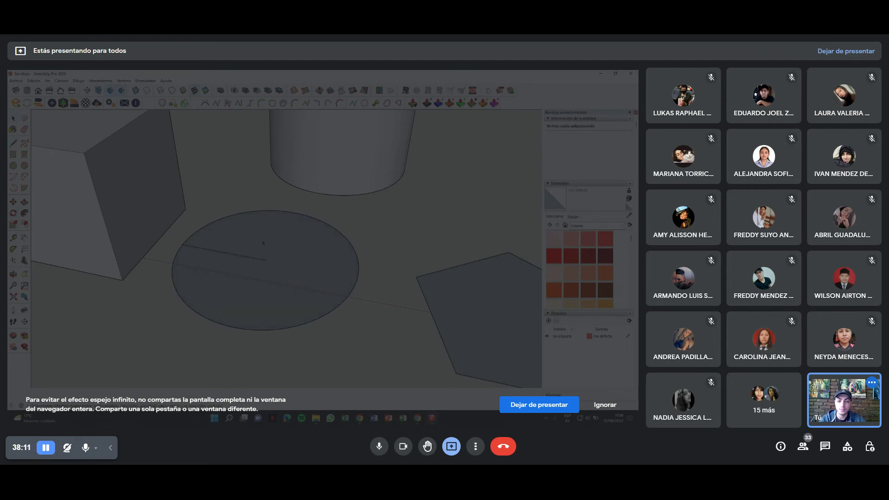
Rotate a copy of the circle about that line so it stands nearly upright.
key("q")
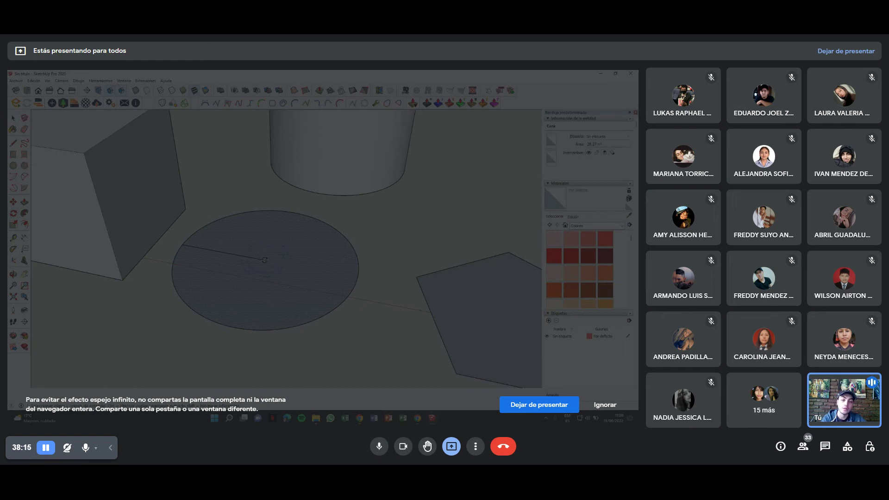
left_click(264, 260)
left_click(358, 278)
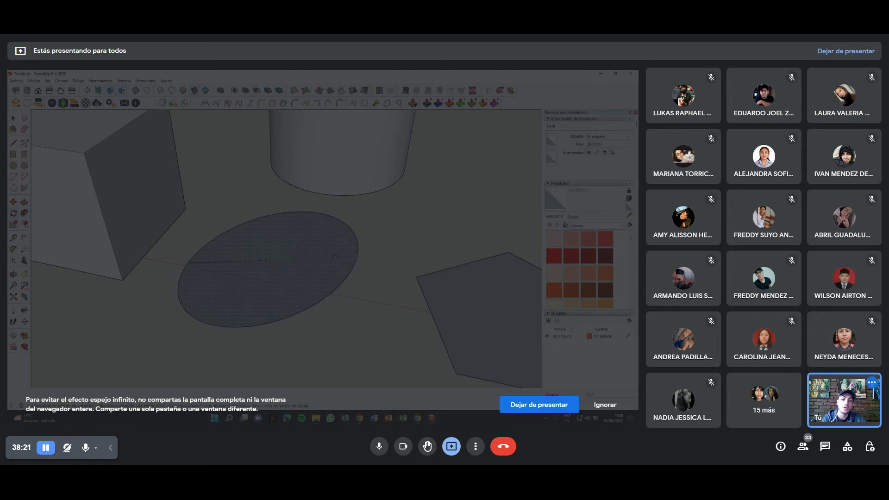
key("ctrl")
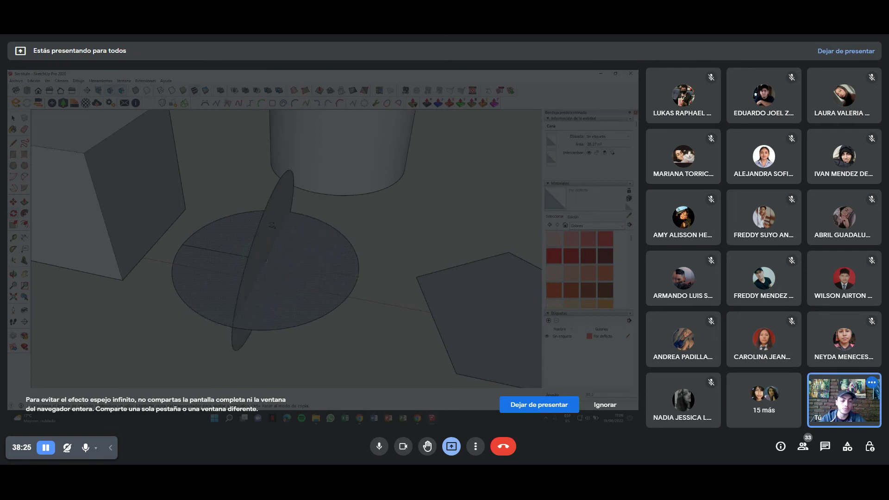
left_click(272, 226)
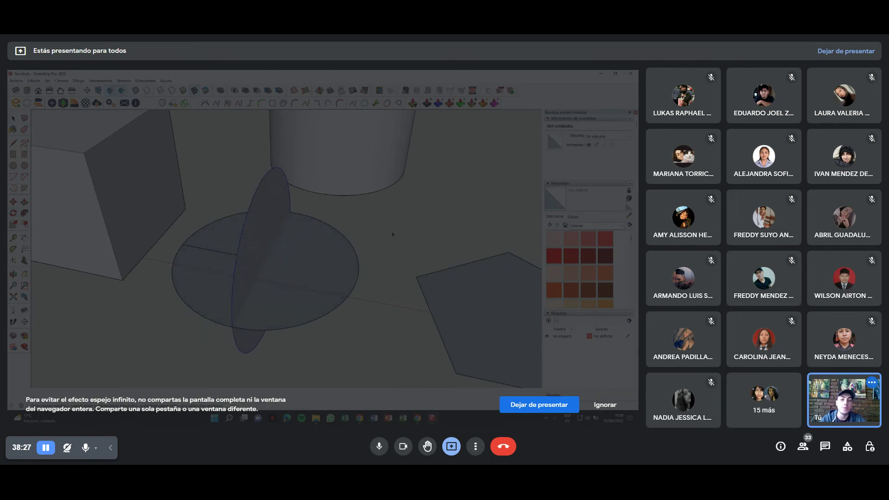
mouse_move(272, 225)
middle_mouse_down()
mouse_move(263, 269)
mouse_move(196, 259)
mouse_move(292, 262)
middle_mouse_up()
left_click(292, 262)
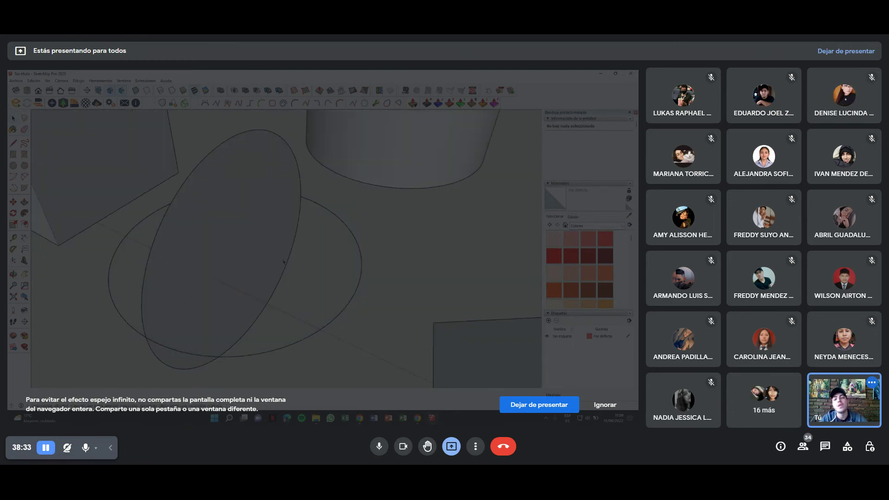
Orbit around the shapes and select the upright circle face.
scroll(291, 261, "down", 5)
middle_click_drag(288, 231, 76, 223)
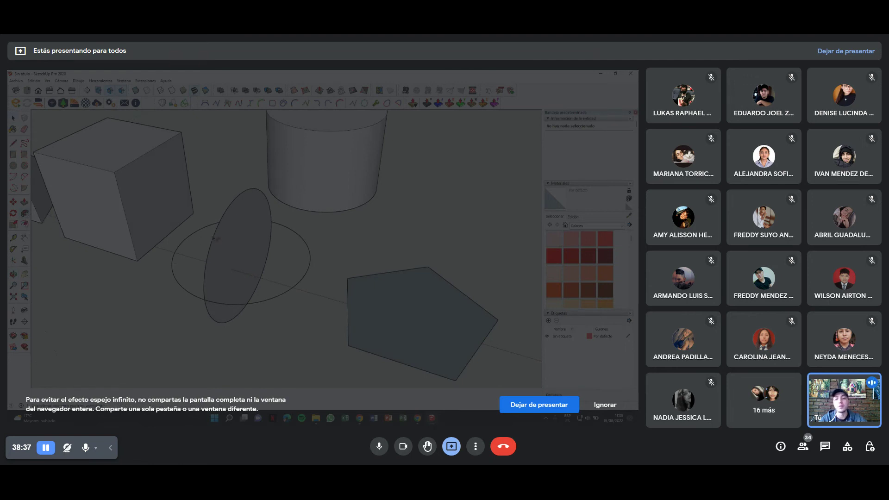
left_click(233, 240)
scroll(234, 240, "up", 3)
scroll(237, 247, "down", 2)
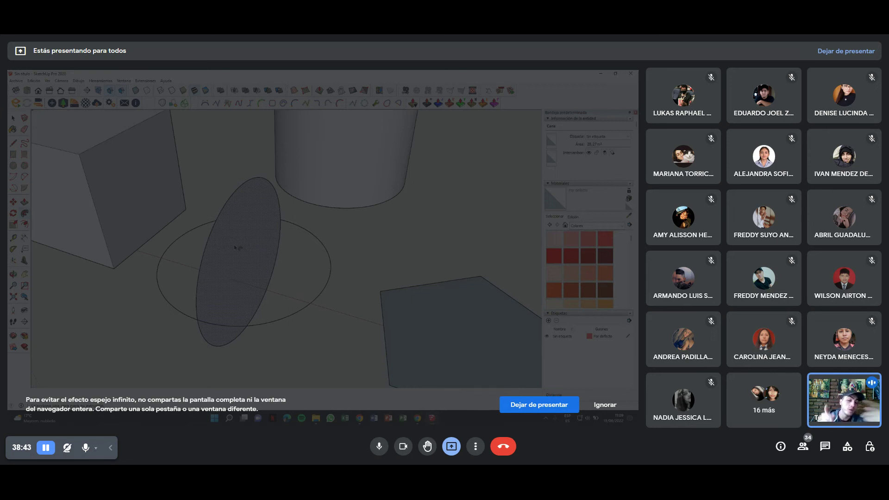
middle_click_drag(246, 250, 345, 280)
left_click(345, 280)
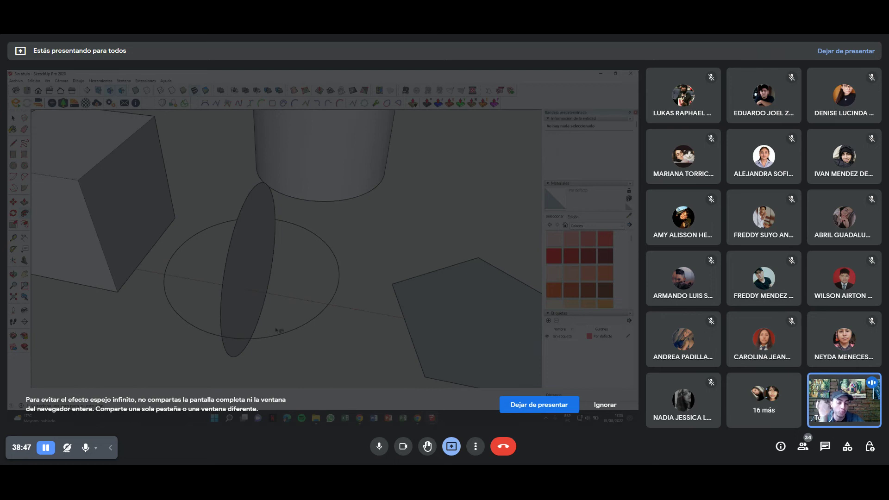
scroll(260, 294, "down", 3)
scroll(260, 294, "up", 3)
left_click(258, 291)
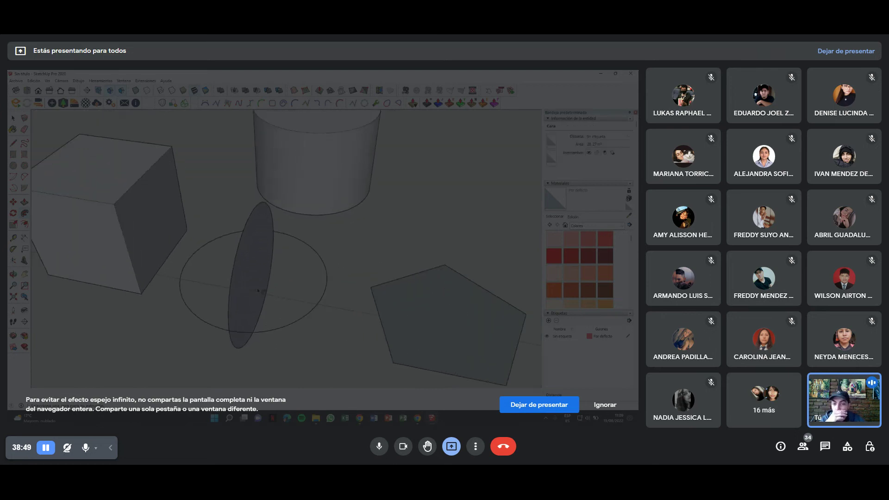
scroll(262, 285, "up", 2)
left_click(225, 273)
Sweep the upright disc around the flat circle path into a sphere with Follow Me.
left_click_drag(215, 327, 321, 255)
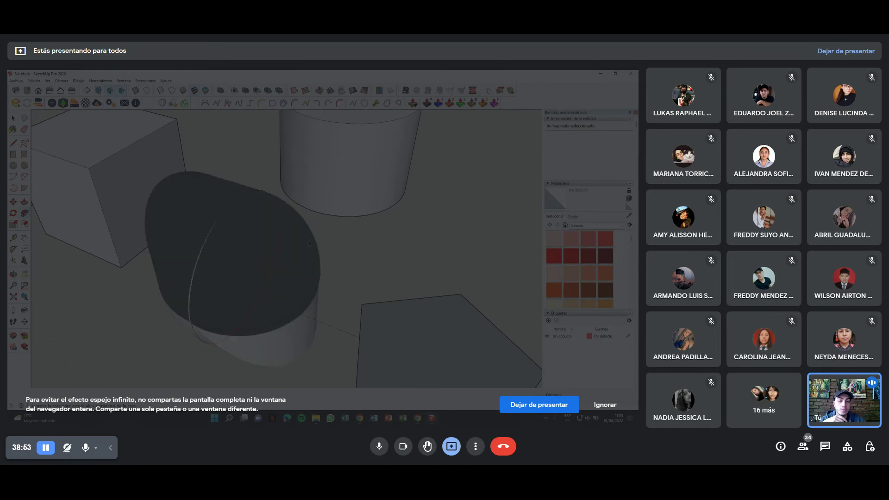
left_click_drag(264, 279, 200, 324)
left_click_drag(251, 273, 223, 283)
mouse_move(245, 270)
middle_mouse_down()
mouse_move(309, 235)
mouse_move(220, 280)
middle_mouse_up()
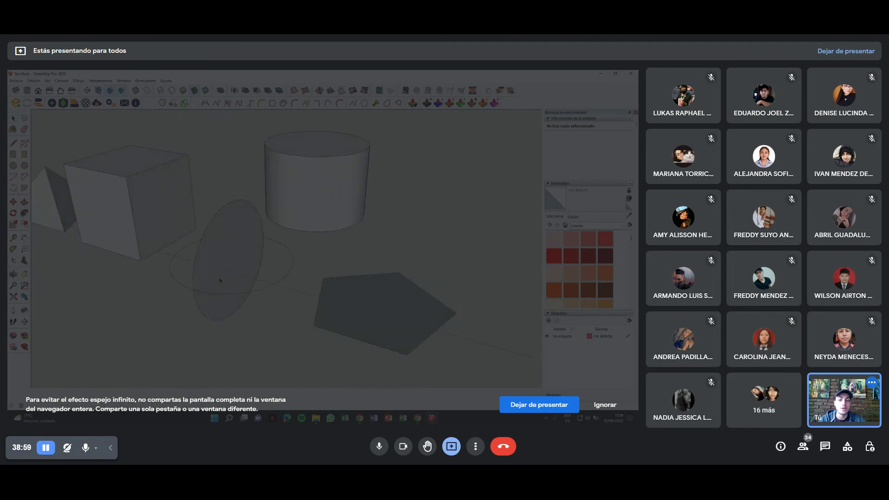
scroll(220, 280, "up", 4)
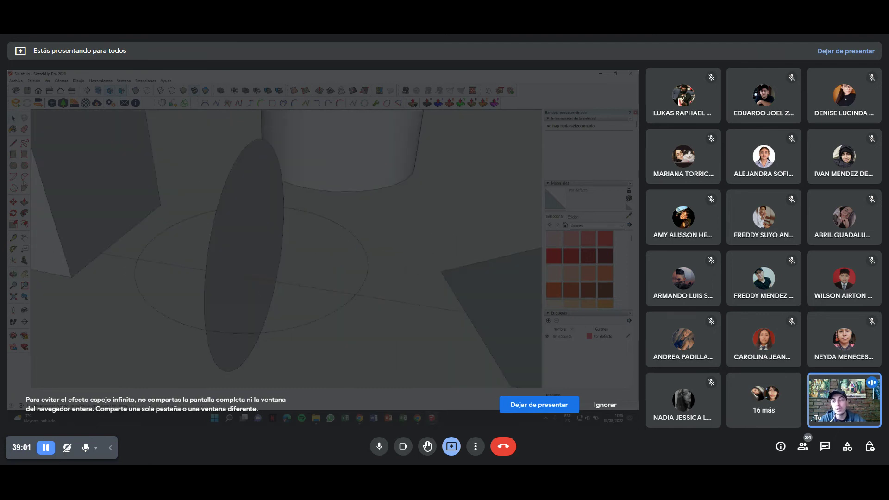
scroll(238, 244, "down", 1)
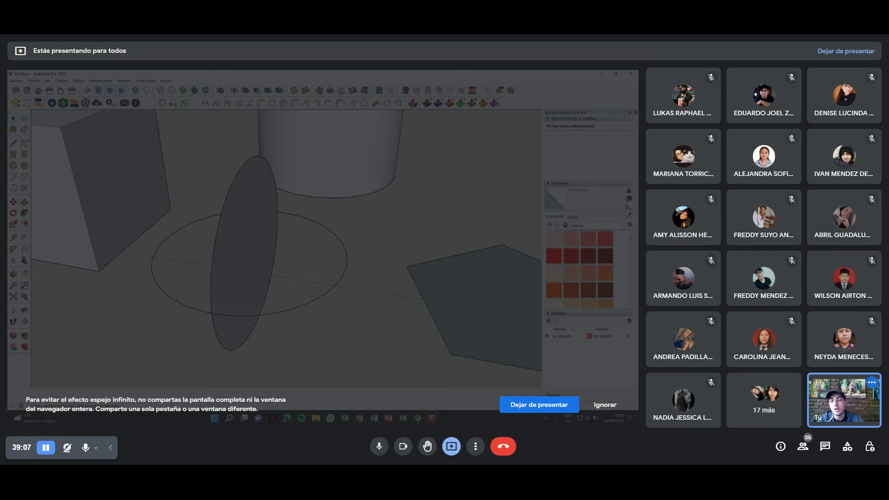
left_click(215, 306)
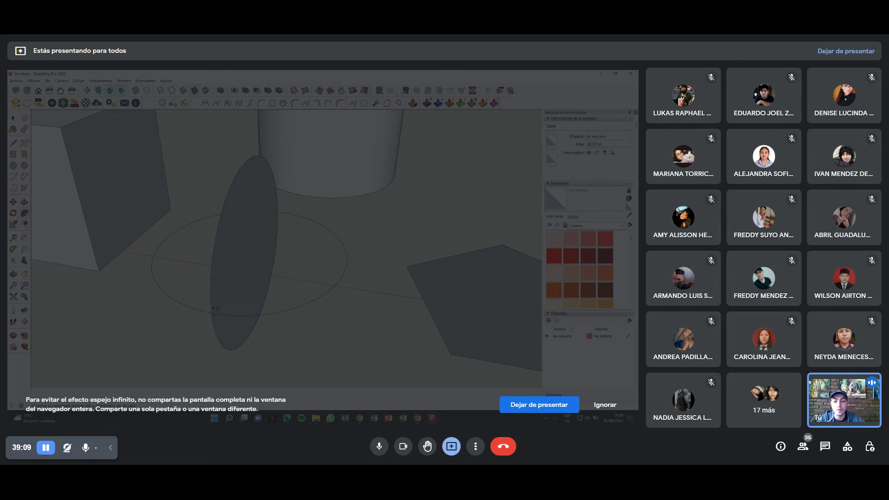
left_click(155, 282)
mouse_move(154, 282)
middle_mouse_down()
mouse_move(213, 297)
mouse_move(207, 257)
middle_mouse_up()
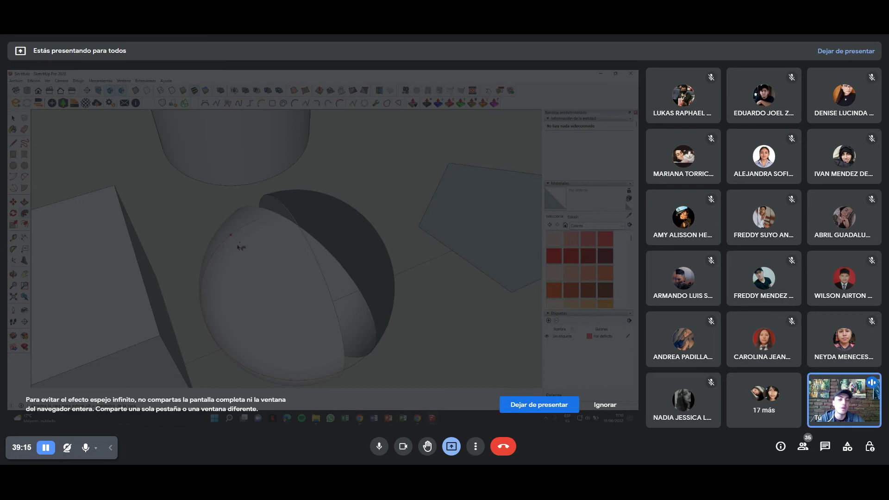
Undo the sphere, then sweep the disc around the circle again.
key("ctrl+z")
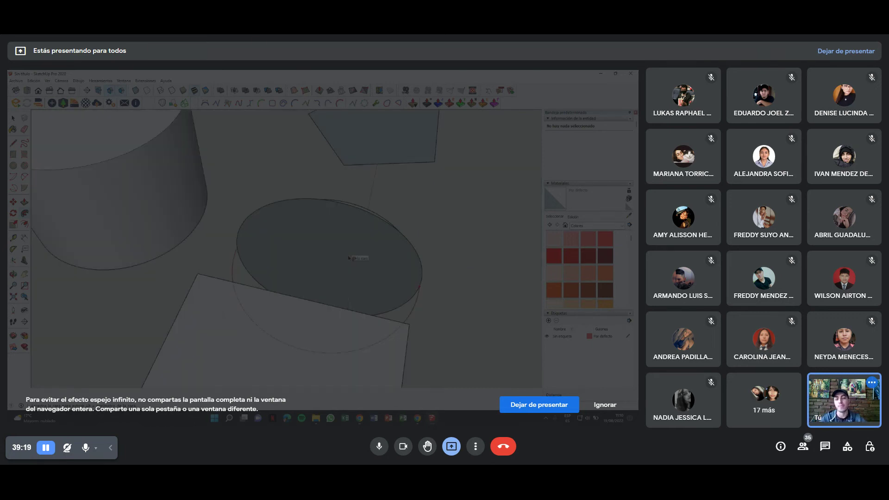
left_click(349, 257)
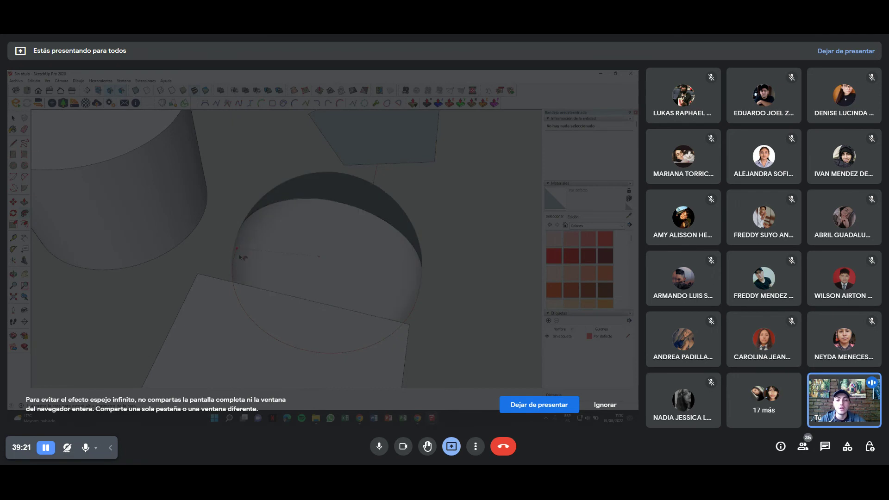
left_click(241, 257)
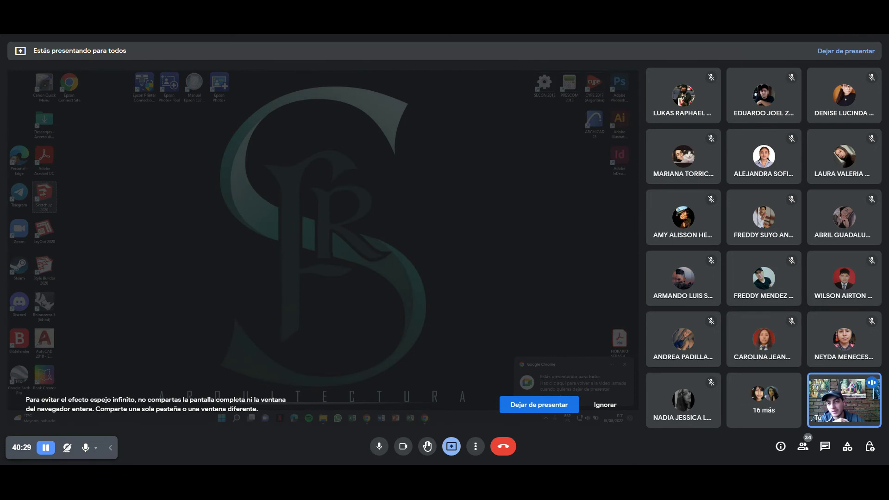
Relaunch SketchUp with the Arquitectura template and close the Enscape welcome dialog.
left_click(338, 250)
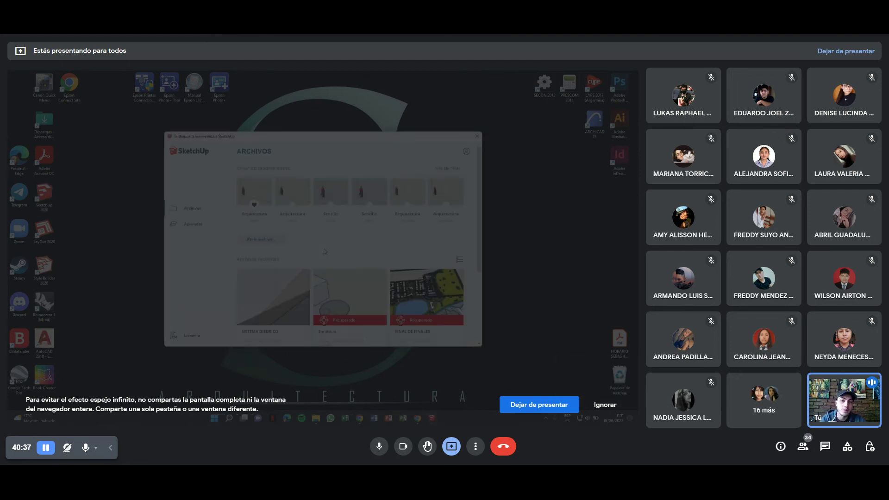
left_click(244, 191)
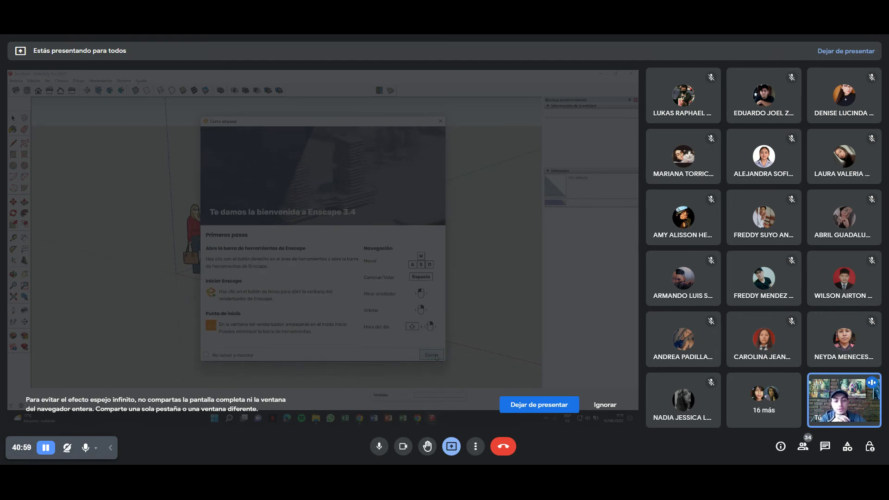
left_click(432, 355)
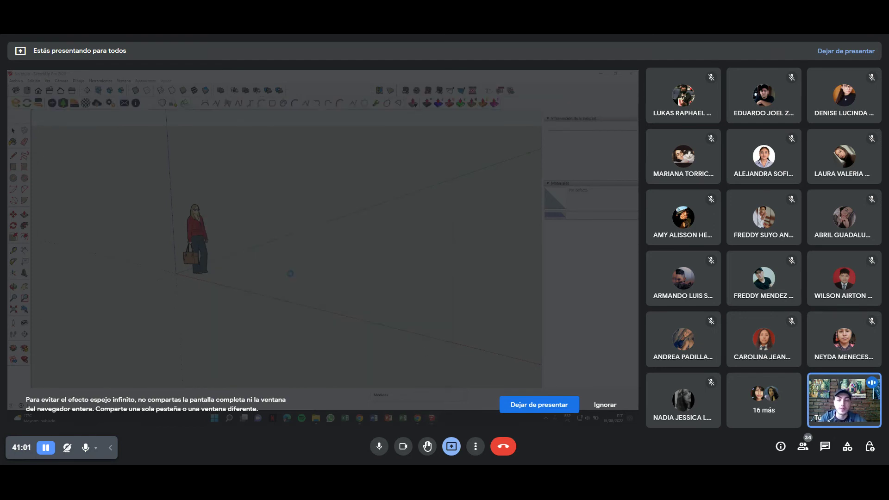
Erase the default standing figure from the new model.
key("e")
left_click(195, 223)
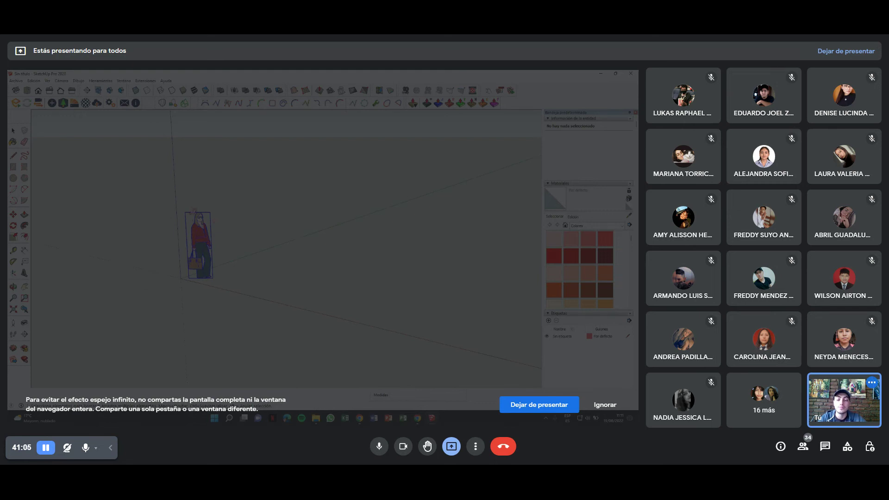
left_click(193, 211)
middle_click_drag(193, 212, 174, 202)
middle_click_drag(227, 217, 139, 277)
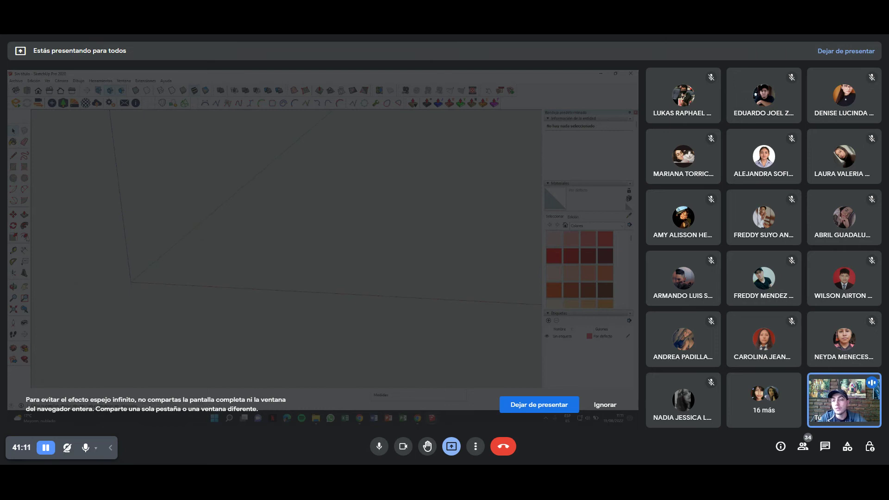
Draw a hexagon on the ground and push it up into a tall hexagonal prism.
key("c")
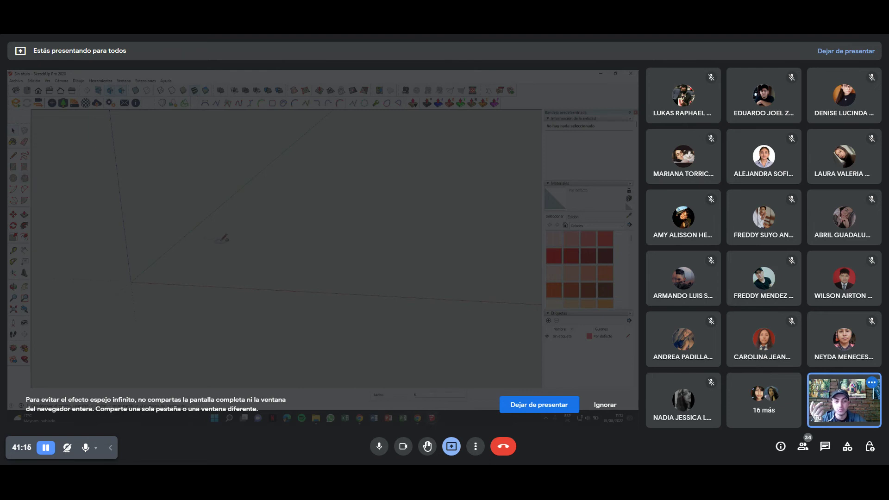
left_click(227, 260)
left_click(286, 255)
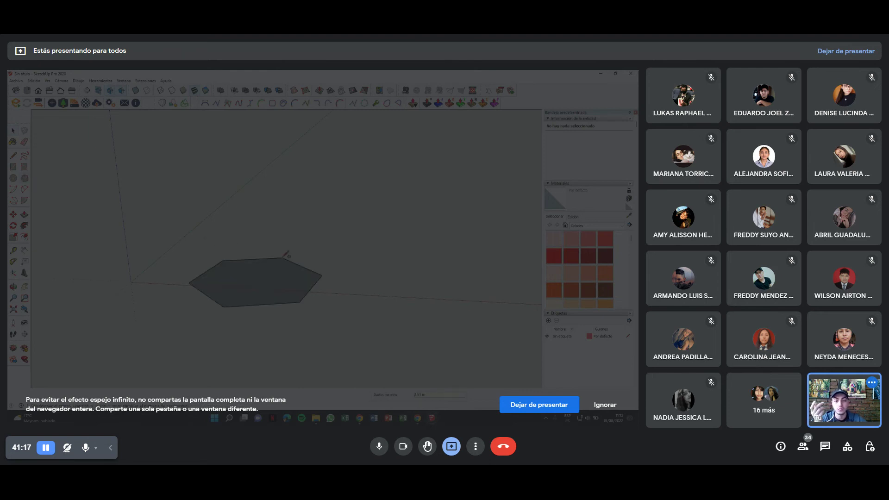
key("p")
left_click(264, 282)
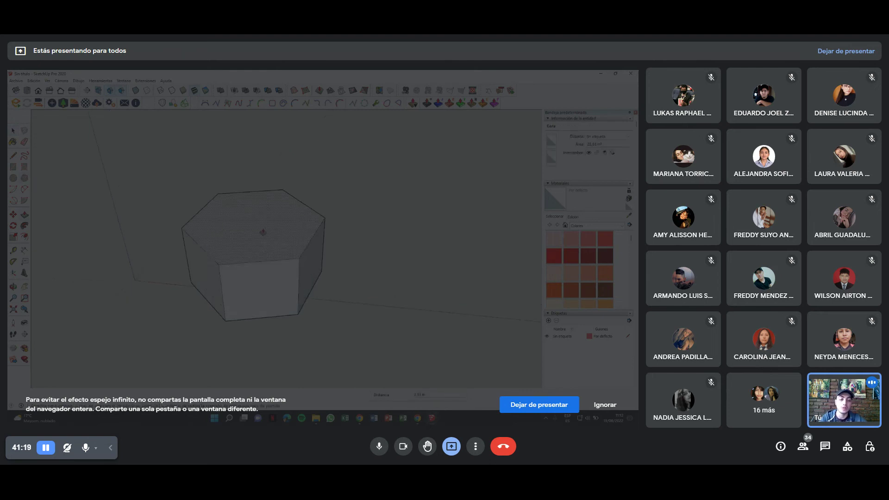
left_click(258, 175)
mouse_move(250, 256)
middle_mouse_down()
mouse_move(289, 256)
mouse_move(159, 242)
middle_mouse_up()
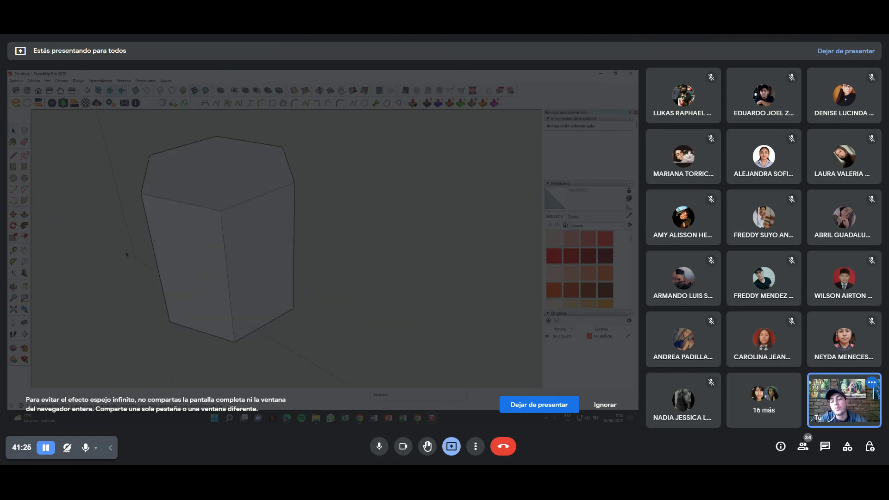
mouse_move(169, 232)
middle_mouse_down()
mouse_move(205, 256)
mouse_move(217, 166)
mouse_move(236, 211)
mouse_move(221, 158)
middle_mouse_up()
mouse_move(192, 226)
middle_mouse_down()
mouse_move(155, 255)
mouse_move(185, 218)
middle_mouse_up()
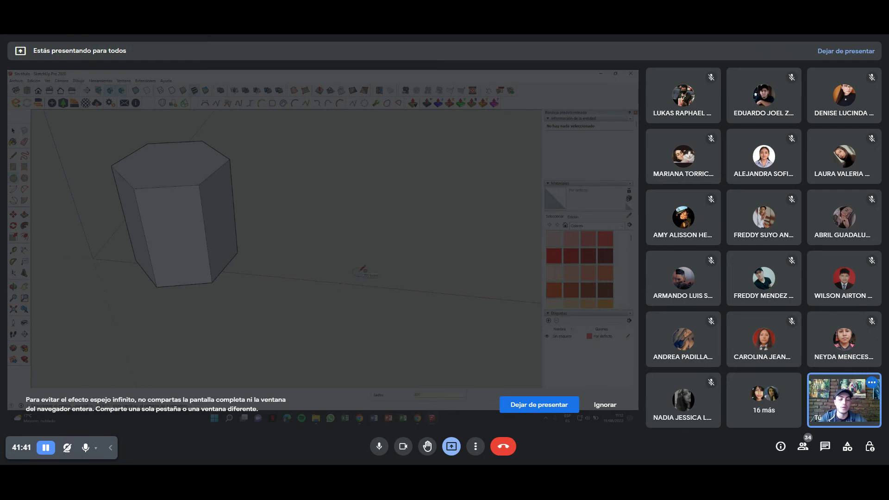
Draw a circle beside the prism and switch to the Isometric view.
left_click(339, 254)
left_click(399, 254)
middle_click_drag(399, 254, 336, 176)
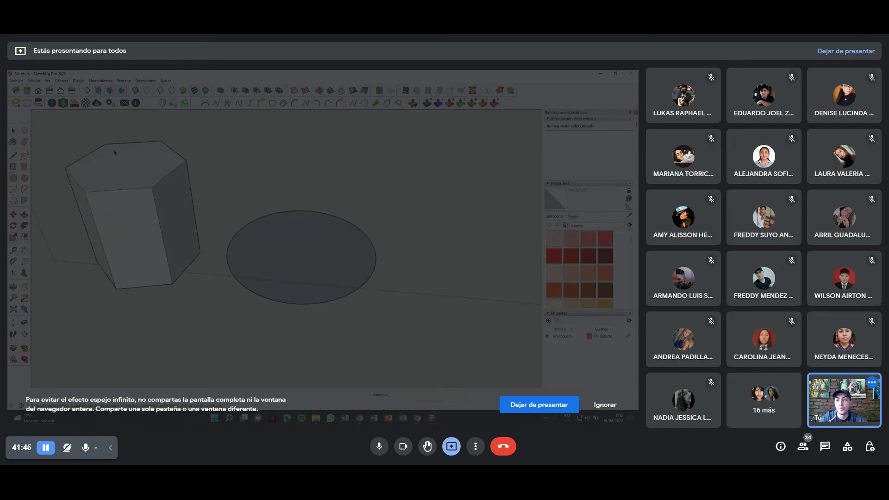
right_click(271, 243)
left_click(307, 309)
mouse_move(266, 193)
middle_mouse_down("shift")
mouse_move(239, 199)
mouse_move(251, 204)
middle_mouse_up("shift")
left_click(251, 205)
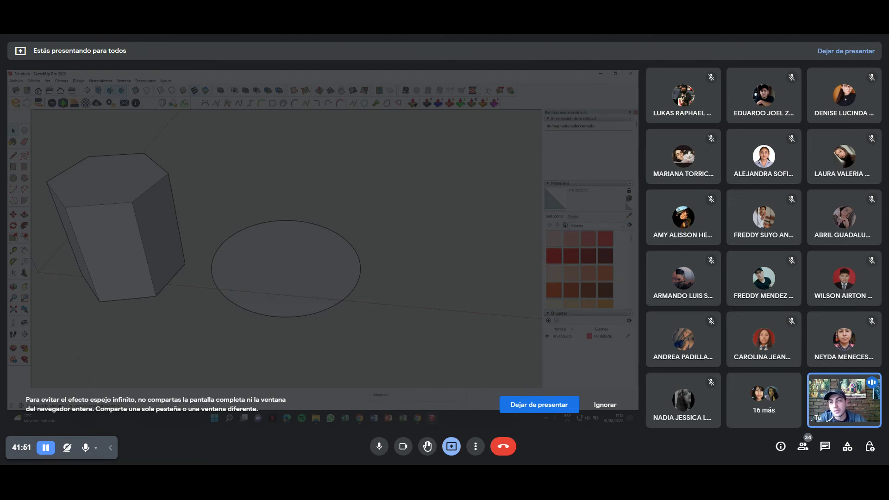
left_click(16, 91)
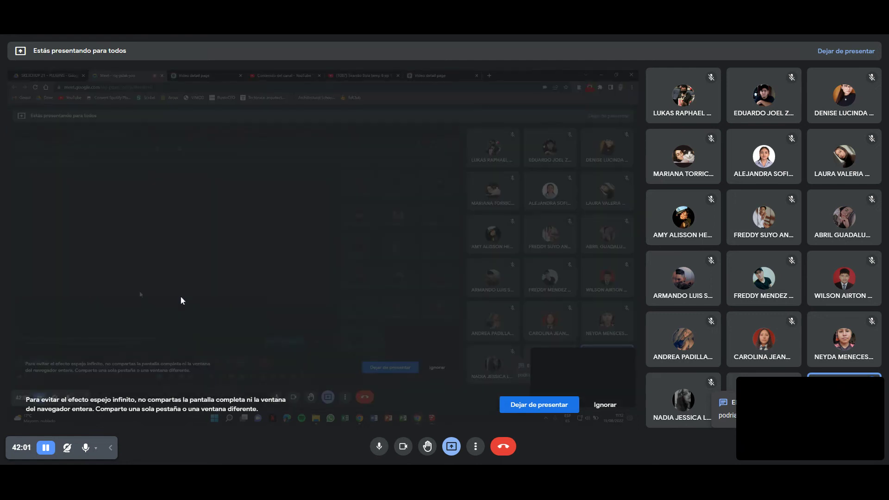
Search Google for 'hexadecaedro' in a new tab and view the image results.
mouse_move(873, 390)
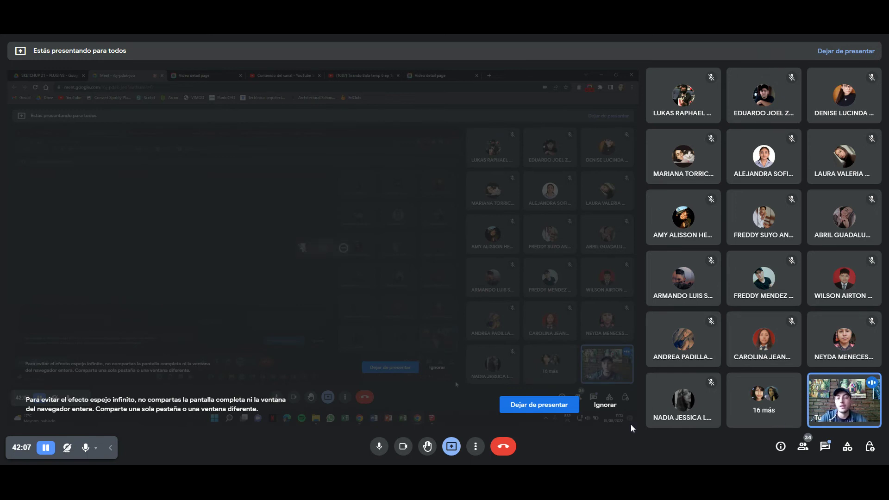
key("ctrl+t")
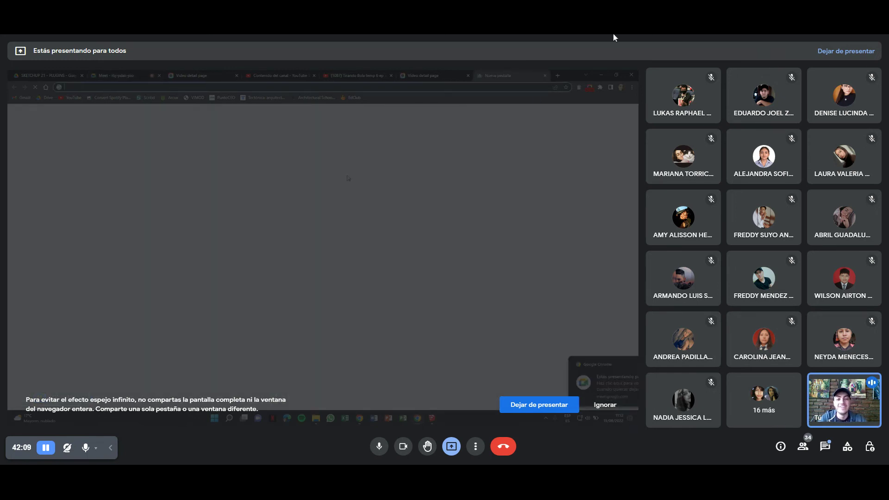
left_click(323, 204)
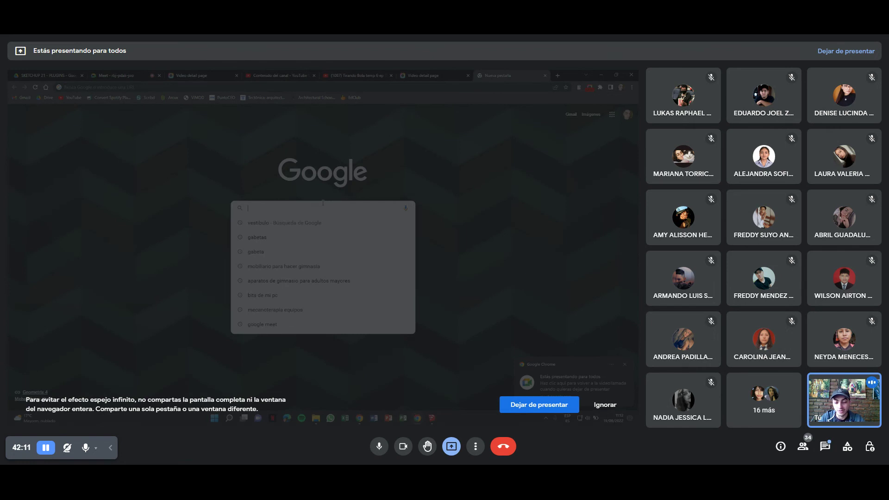
type("hexadecima")
type("aedro")
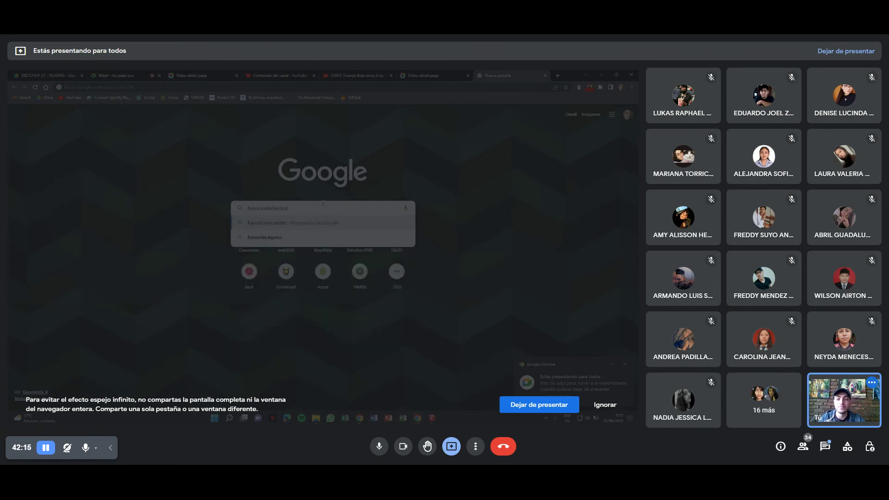
key("Return")
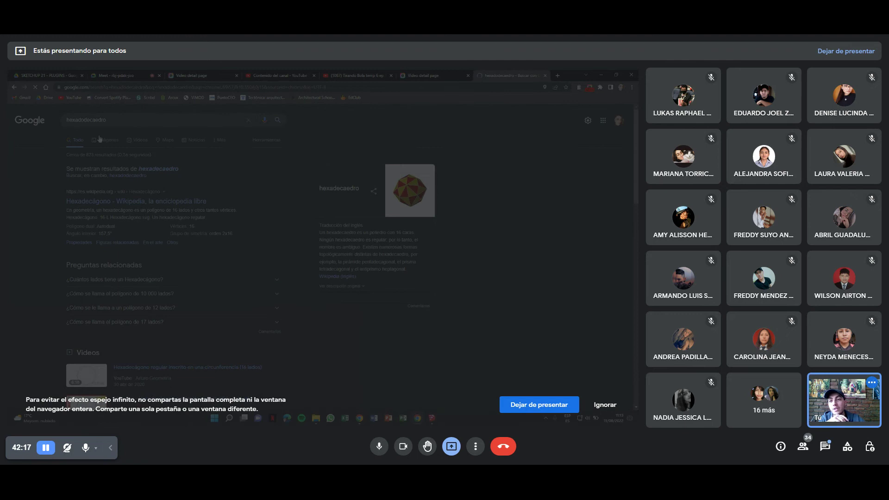
left_click(104, 139)
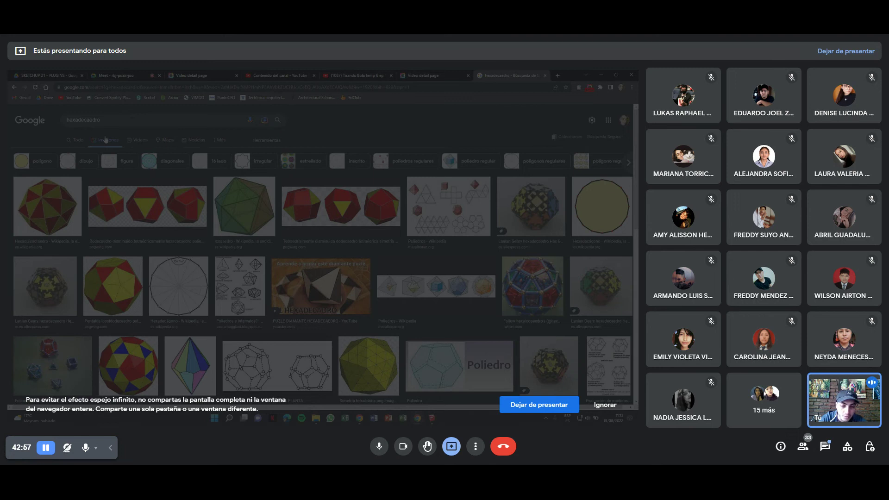
Return to the All results page, then bring the SketchUp model back to the front.
scroll(172, 281, "down", 5)
scroll(172, 282, "up", 5)
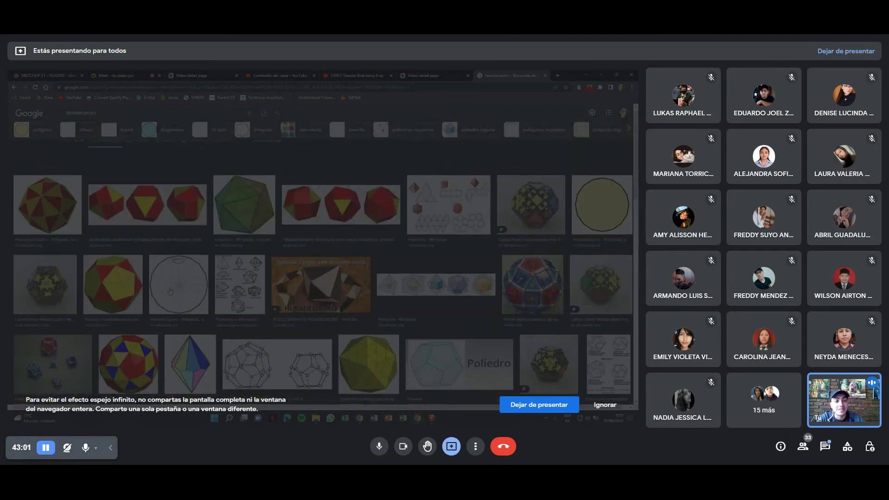
left_click(82, 145)
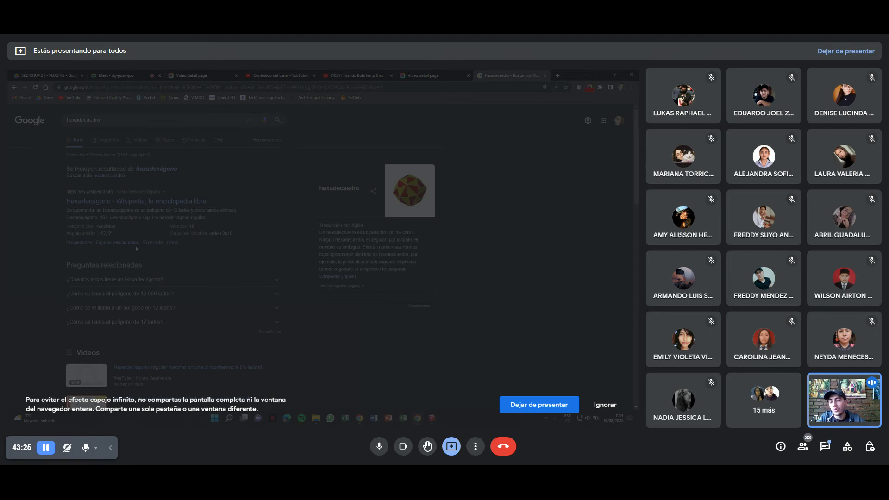
key("alt+Tab")
middle_click_drag(306, 256, 222, 277)
Finish a flat triangular face on the ground beside the circle and select it.
scroll(258, 273, "up", 3)
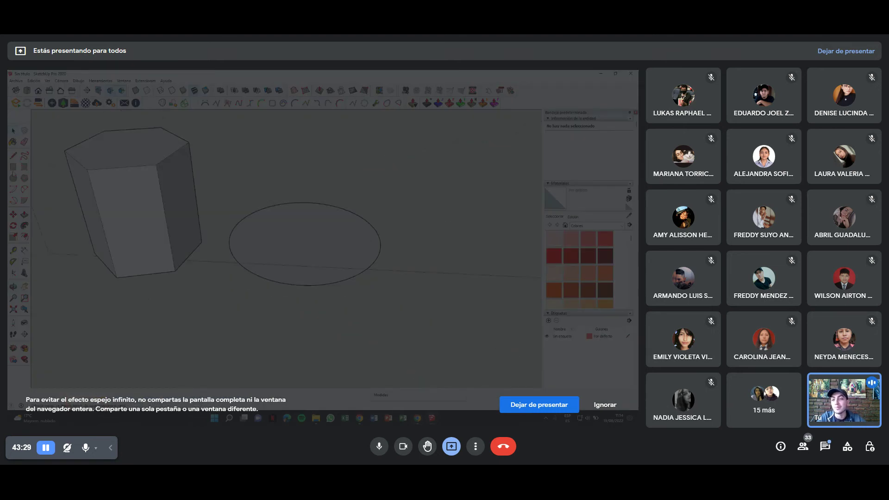
middle_click_drag(261, 210, 151, 215, "shift")
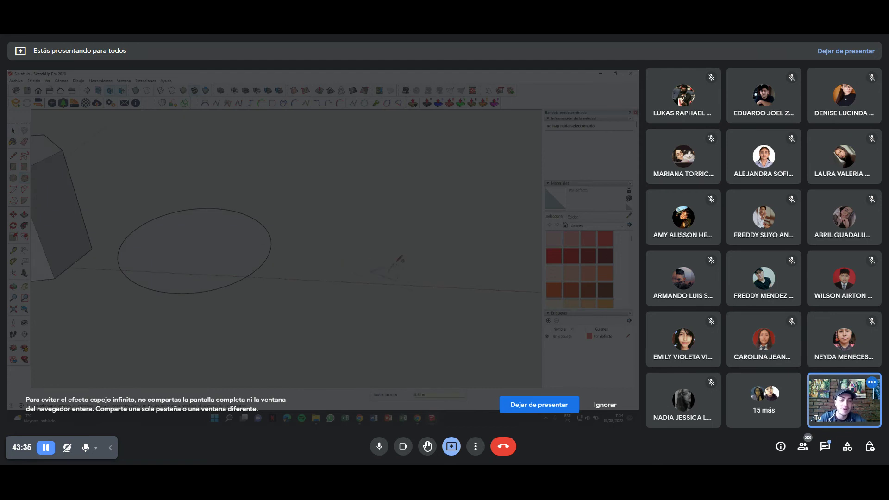
left_click(384, 236)
mouse_move(388, 246)
middle_mouse_down("shift")
mouse_move(323, 248)
mouse_move(288, 282)
mouse_move(297, 278)
middle_mouse_up("shift")
key("q")
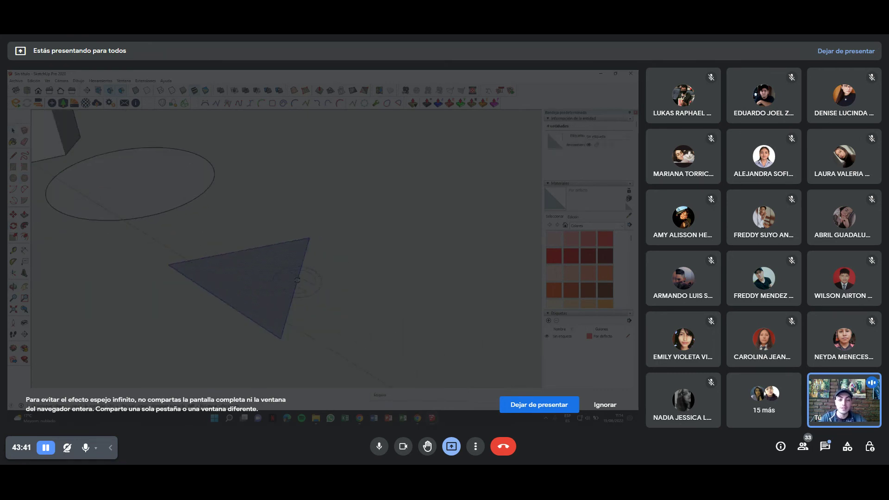
key("space")
left_click(349, 245)
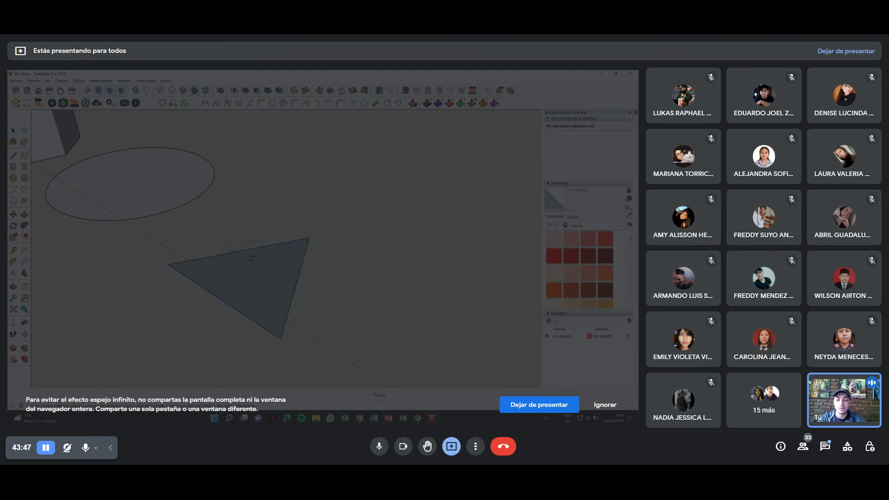
left_click(306, 267)
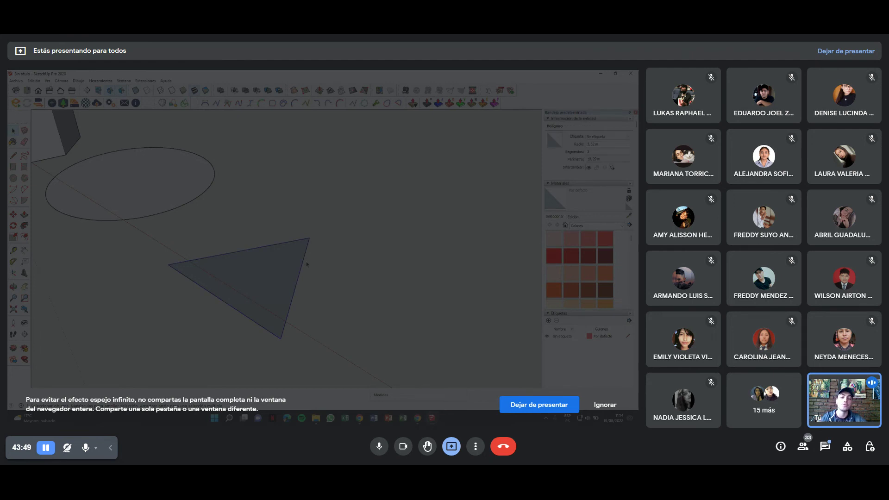
Start rotating the triangle about its left vertex, from its right corner.
key("l")
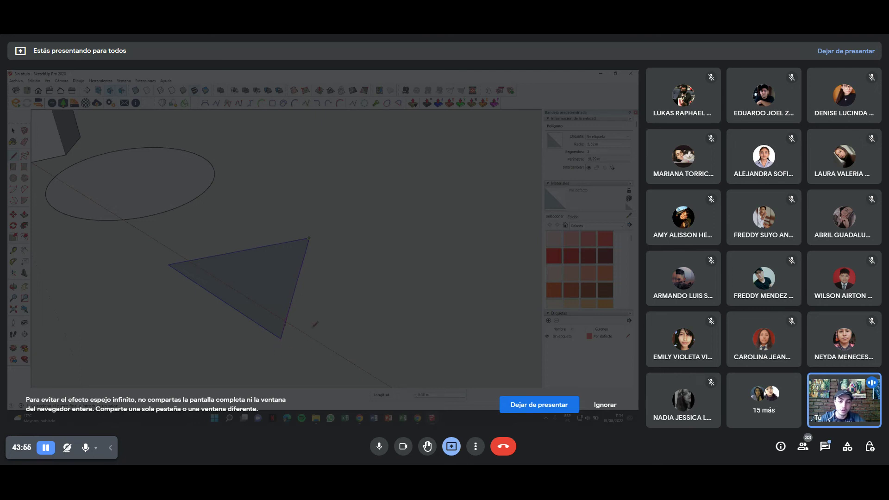
key("l")
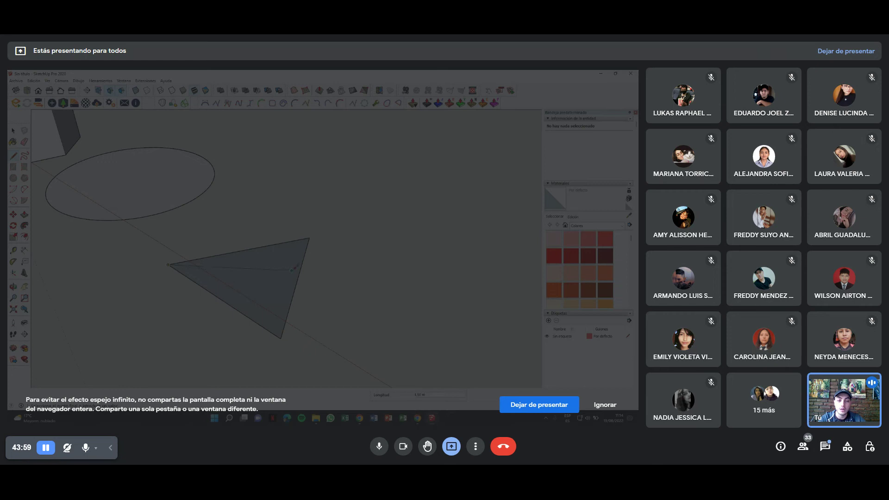
key("q")
left_click(169, 264)
left_click(300, 279)
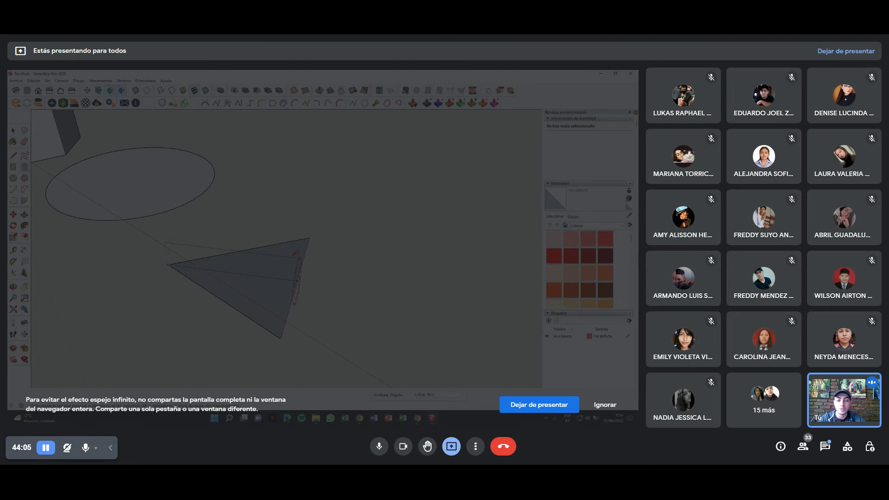
left_click(296, 198)
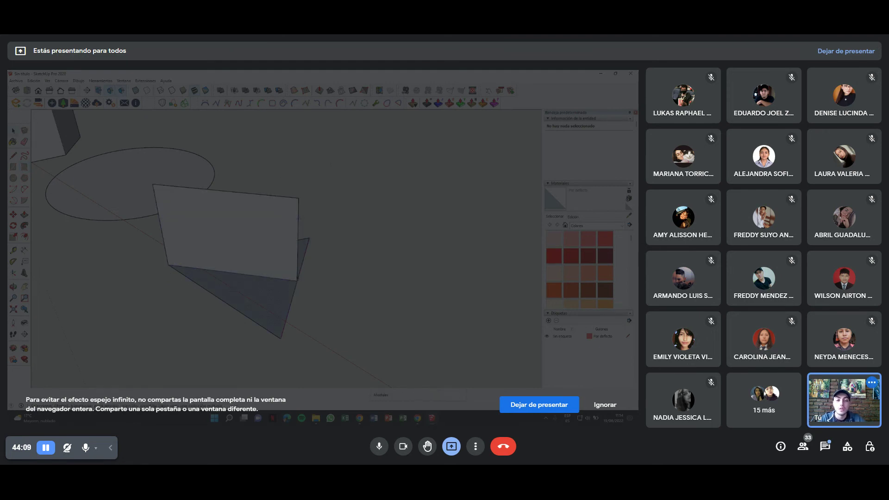
middle_click_drag(298, 218, 221, 217)
double_click(145, 253)
right_click(202, 246)
left_click(227, 297)
mouse_move(227, 298)
middle_mouse_down()
mouse_move(247, 241)
mouse_move(282, 288)
mouse_move(305, 287)
mouse_move(348, 306)
middle_mouse_up()
key("ctrl+t")
key("ctrl+z")
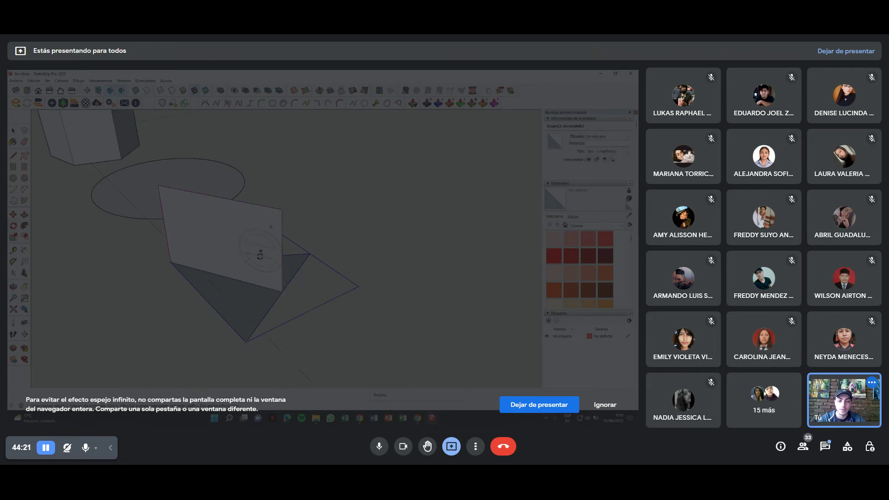
left_click(283, 292)
left_click(173, 263)
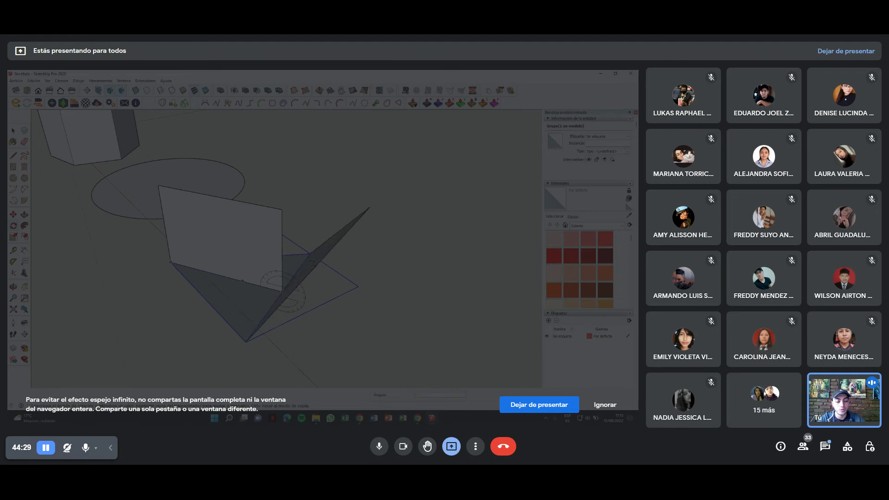
left_click(352, 250)
mouse_move(352, 250)
middle_mouse_down()
mouse_move(415, 317)
mouse_move(299, 266)
mouse_move(327, 319)
mouse_move(248, 292)
mouse_move(238, 298)
mouse_move(321, 236)
mouse_move(342, 254)
mouse_move(334, 269)
middle_mouse_up()
left_click(296, 265)
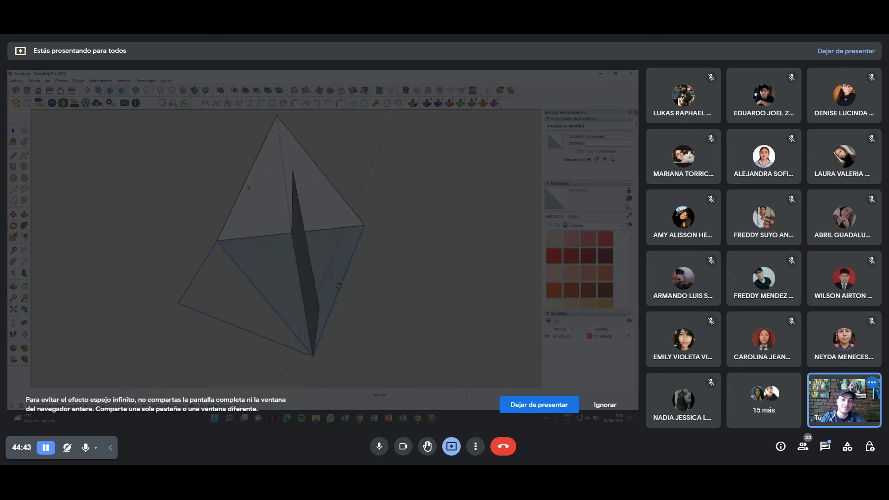
left_click(340, 285)
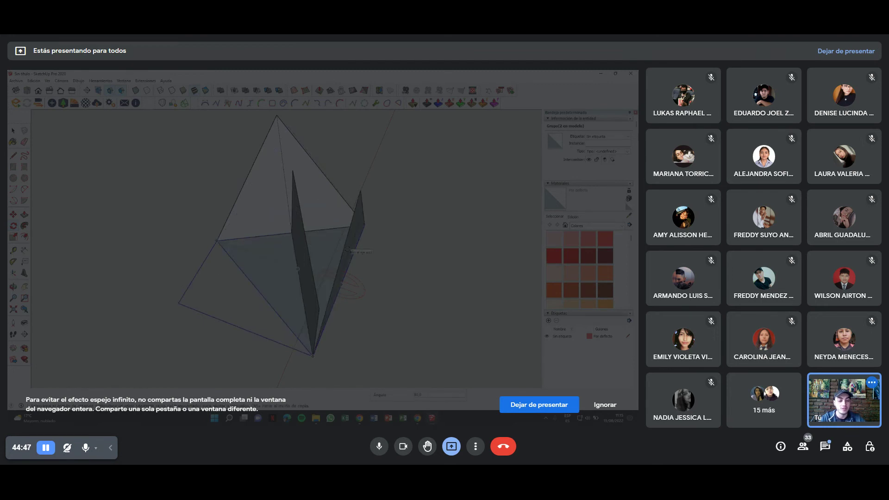
left_click(360, 192)
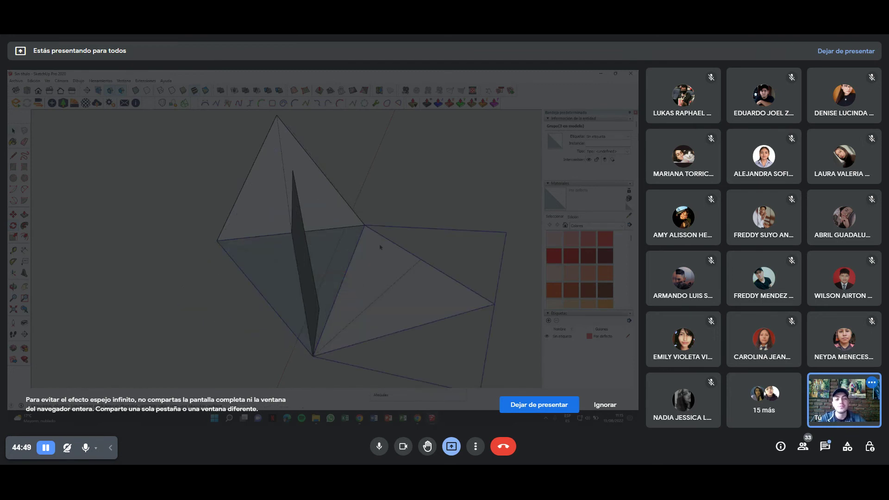
middle_click_drag(360, 192, 262, 261)
left_click(285, 233)
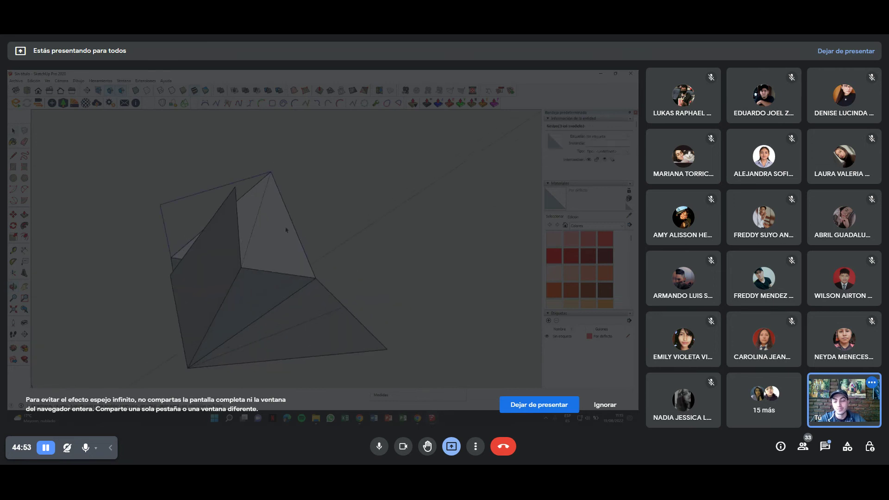
middle_click_drag(291, 223, 292, 255)
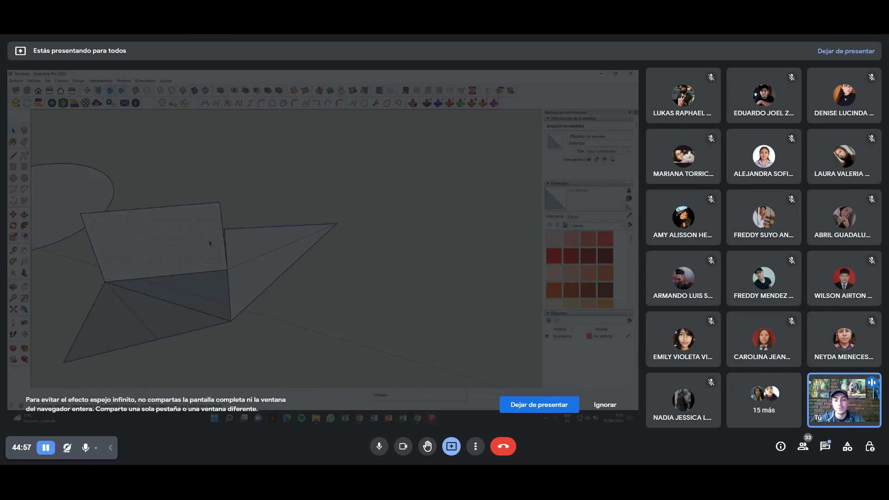
key("l")
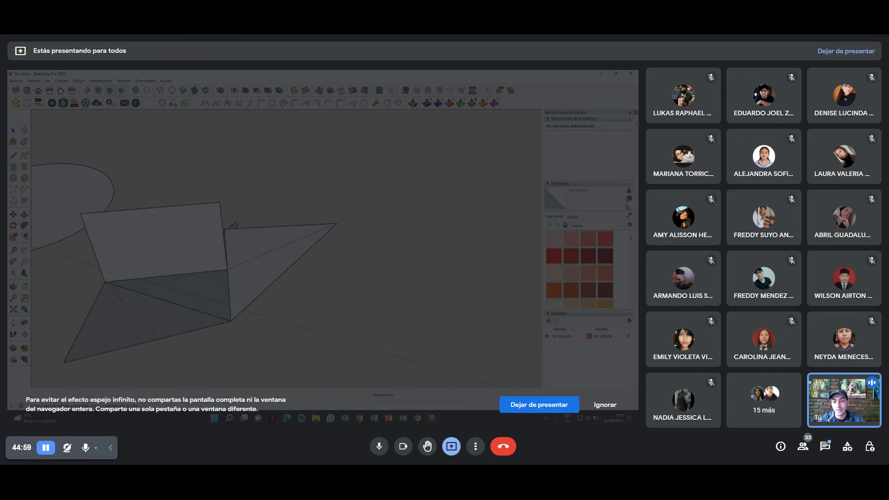
left_click(225, 228)
mouse_move(260, 236)
middle_mouse_down()
mouse_move(225, 172)
mouse_move(272, 237)
mouse_move(95, 206)
mouse_move(187, 254)
middle_mouse_up()
double_click(188, 254)
key("m")
left_click(236, 263)
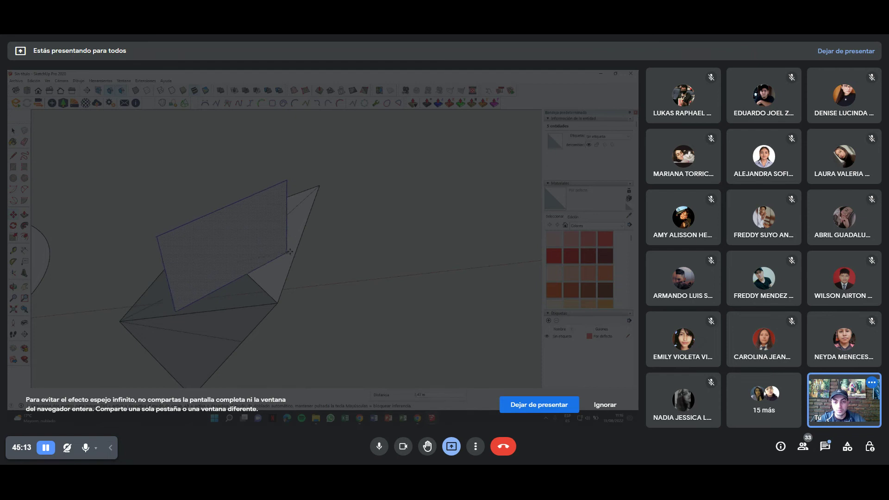
left_click(192, 296)
middle_click_drag(166, 208, 225, 263)
key("space")
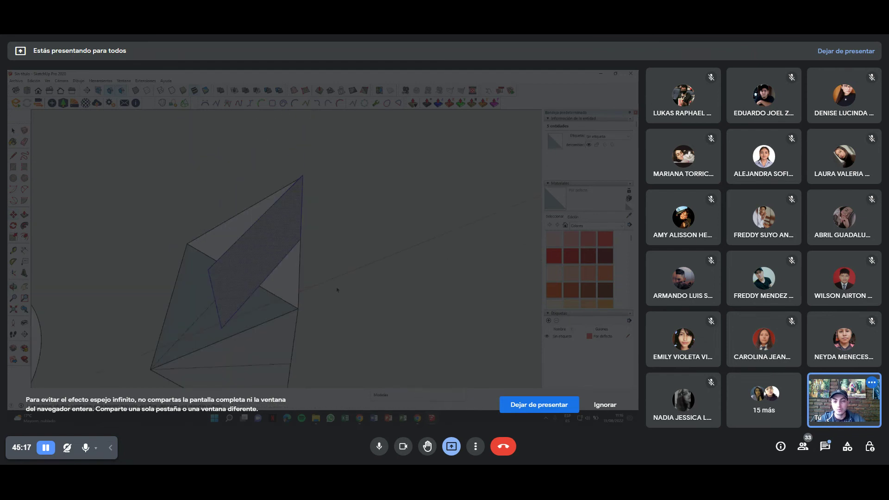
key("m")
left_click(209, 270)
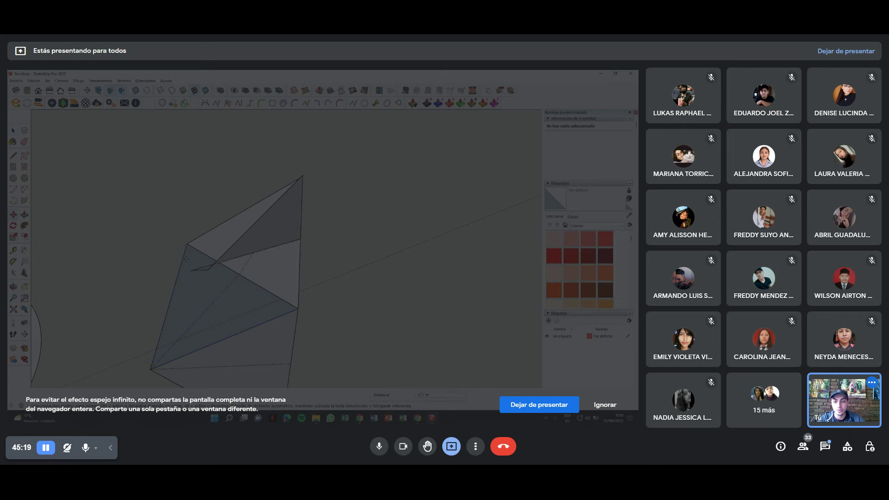
key("Escape")
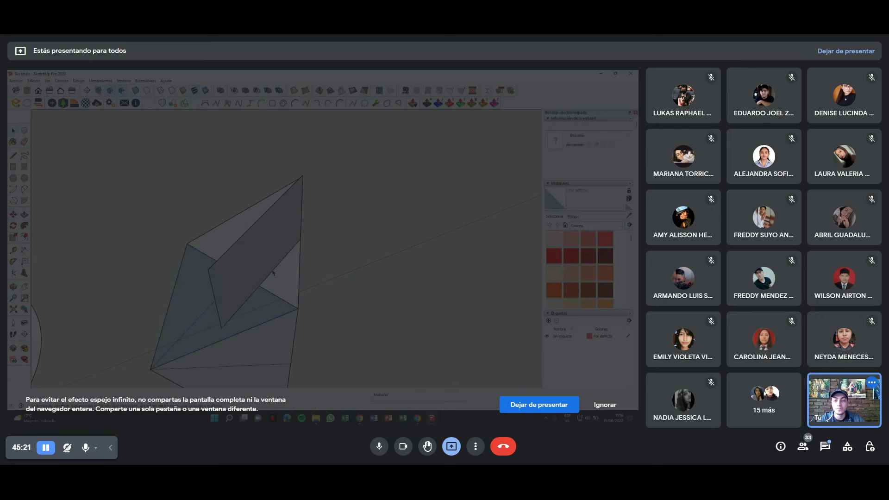
mouse_move(194, 274)
middle_mouse_down()
mouse_move(308, 254)
mouse_move(279, 254)
mouse_move(363, 226)
mouse_move(314, 249)
middle_mouse_up()
middle_click_drag(326, 290, 196, 220)
key("Delete")
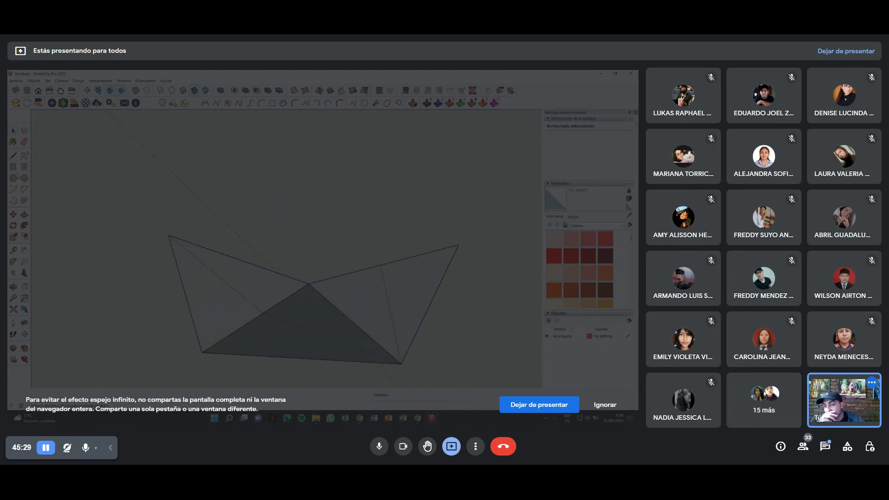
left_click(14, 168)
left_click(253, 264)
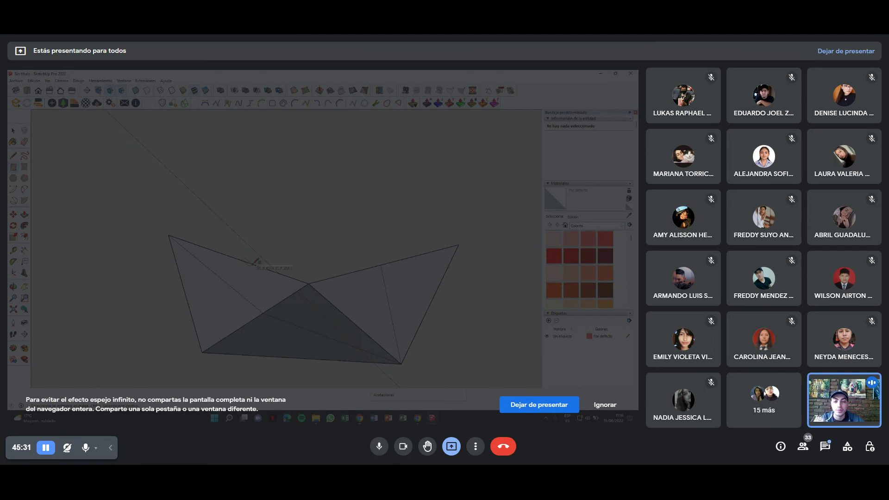
key("space")
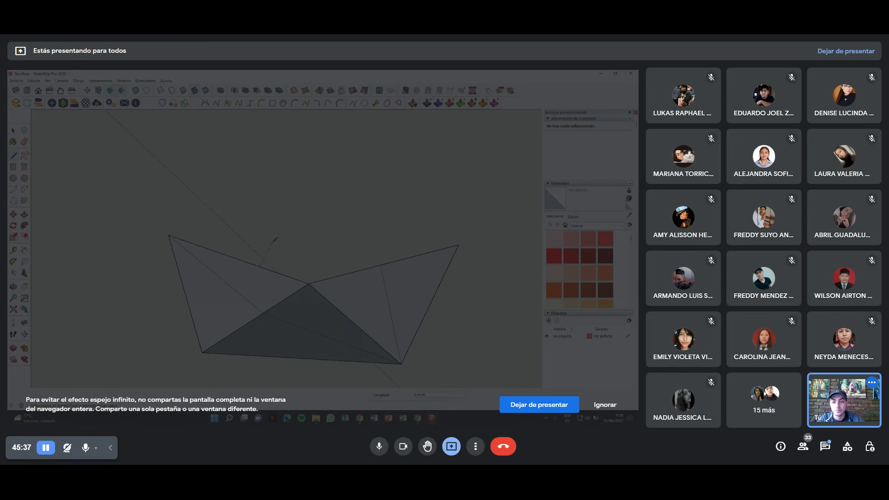
mouse_move(254, 240)
middle_mouse_down()
mouse_move(388, 309)
mouse_move(221, 263)
middle_mouse_up()
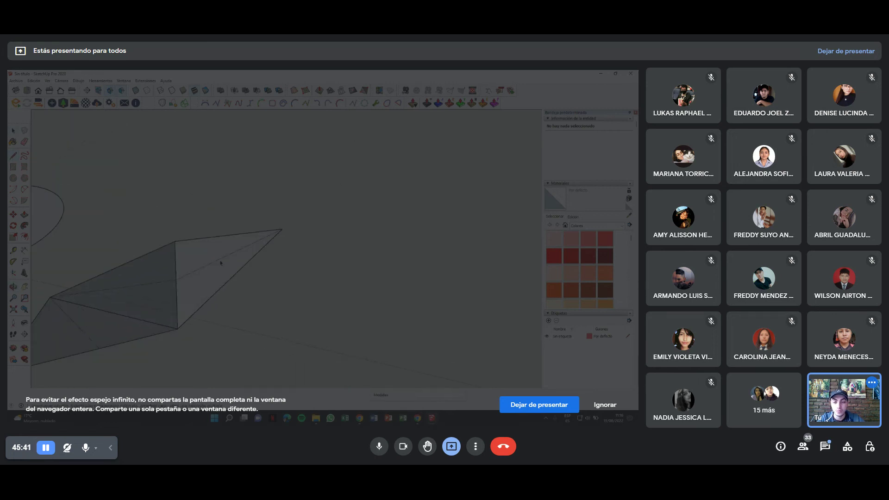
Draw a line with L, then try a rectangle from its lower end and undo it twice.
key("l")
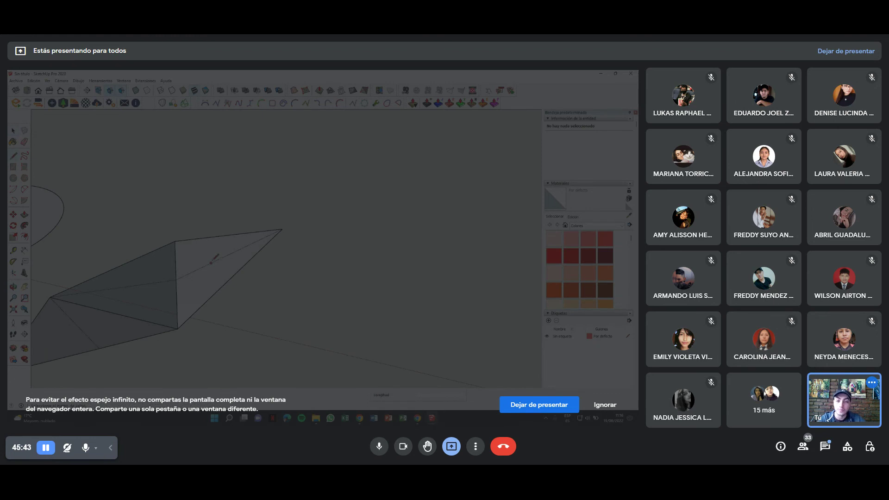
mouse_move(196, 244)
middle_mouse_down()
mouse_move(261, 204)
mouse_move(245, 217)
middle_mouse_up()
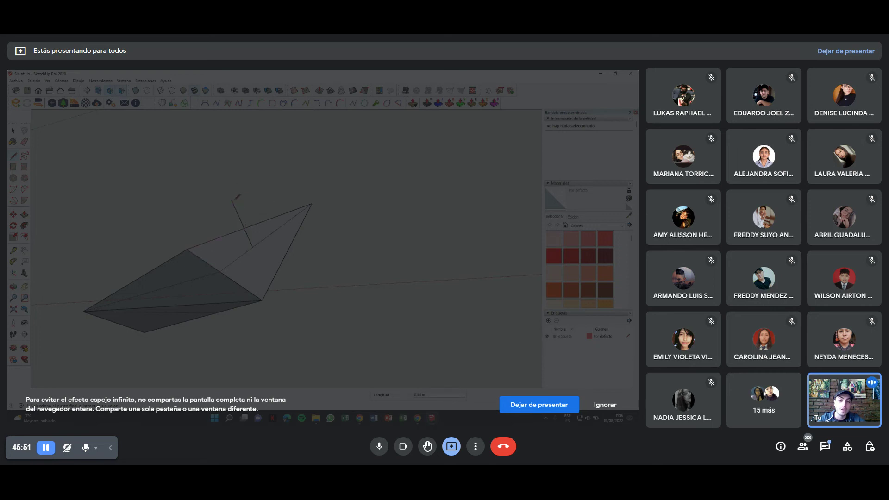
mouse_move(238, 196)
middle_mouse_down()
mouse_move(251, 254)
mouse_move(321, 224)
mouse_move(314, 253)
mouse_move(256, 297)
middle_mouse_up()
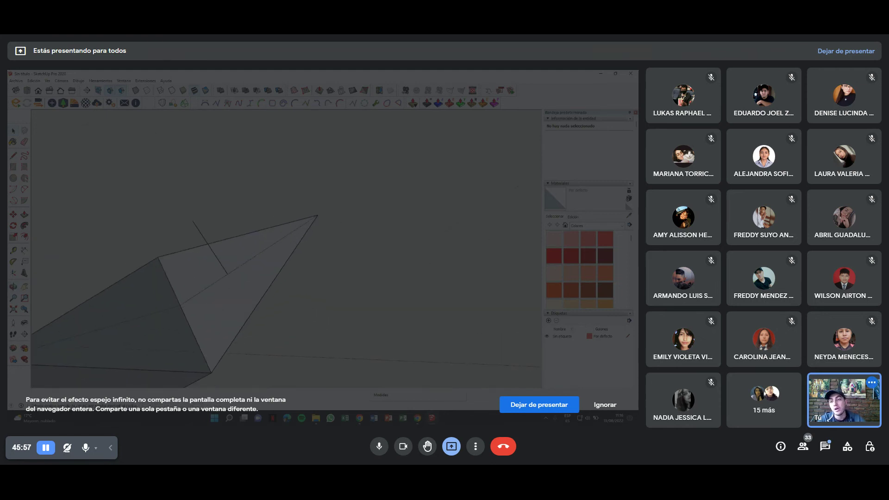
left_click(16, 169)
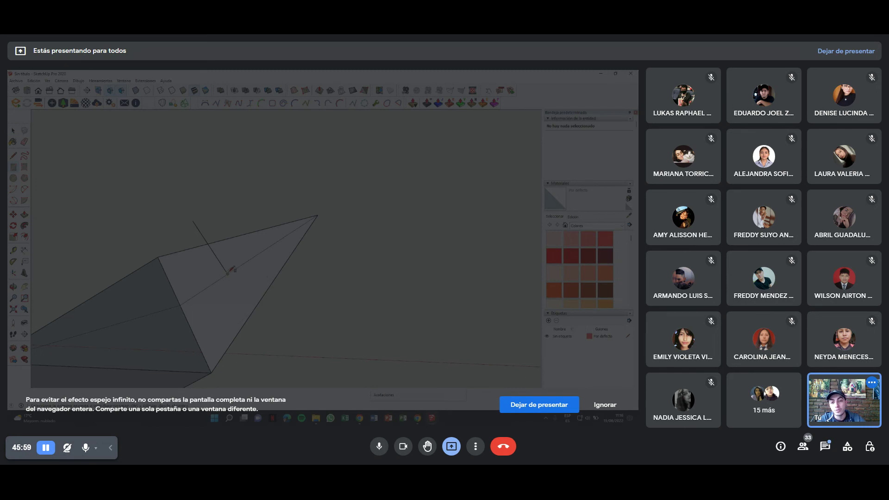
left_click(319, 216)
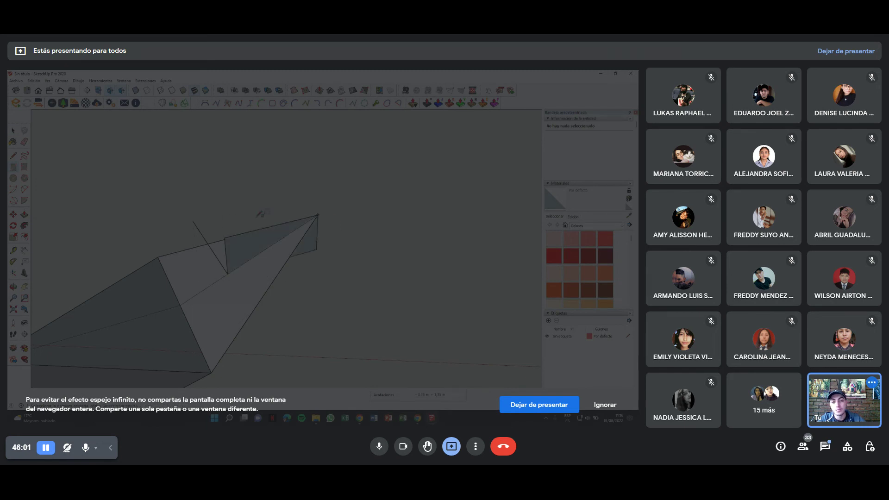
mouse_move(318, 215)
middle_mouse_down()
mouse_move(333, 218)
mouse_move(417, 173)
mouse_move(366, 185)
middle_mouse_up()
key("ctrl+z")
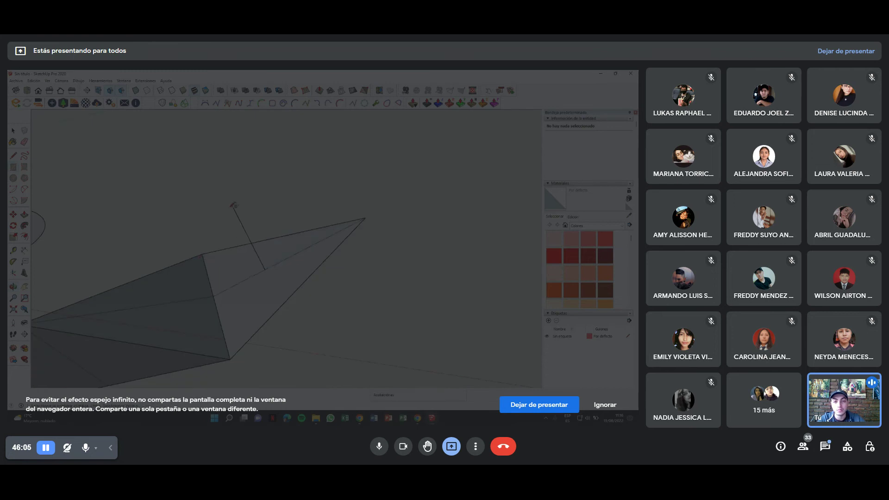
left_click(266, 266)
key("ctrl+z")
Set a pivot at the boat's tip and select the triangular group to rotate with Q.
left_click(365, 218)
mouse_move(235, 205)
middle_mouse_down()
mouse_move(277, 241)
mouse_move(296, 236)
mouse_move(290, 289)
mouse_move(238, 249)
middle_mouse_up()
left_click(238, 250)
key("q")
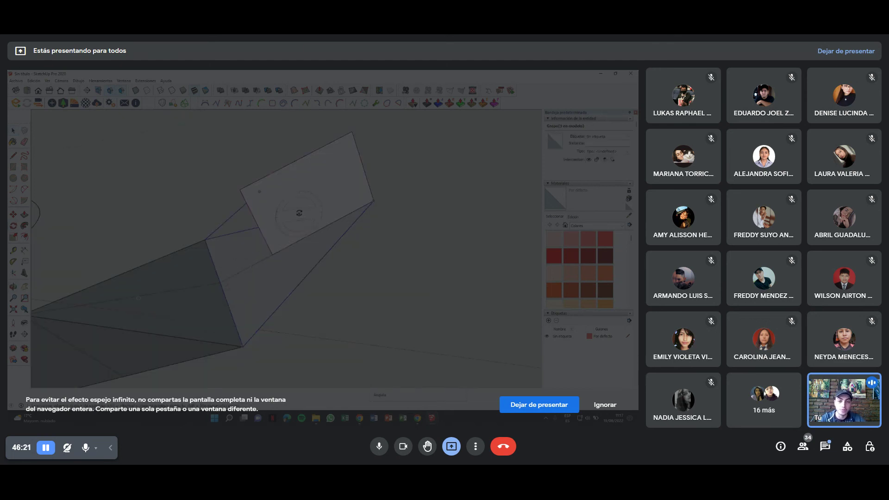
Rotate the group about the face corner into a new position.
left_click(219, 282)
left_click(375, 200)
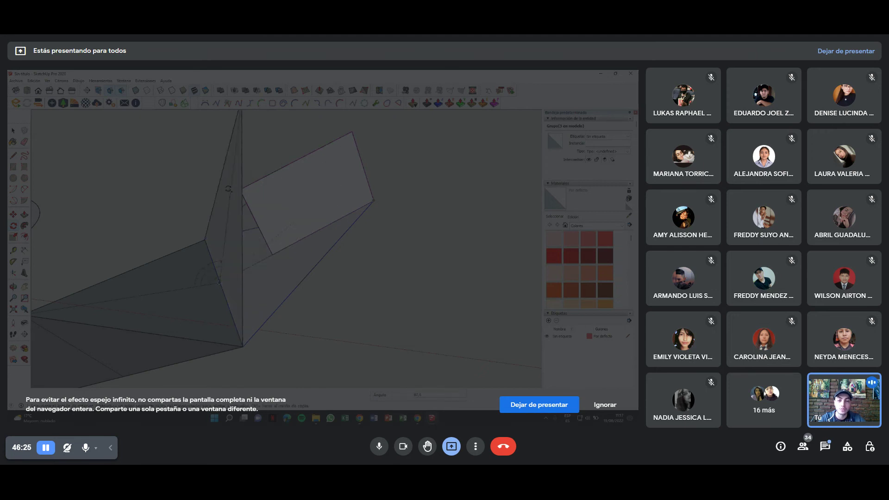
left_click(248, 192)
mouse_move(249, 191)
middle_mouse_down()
mouse_move(309, 214)
mouse_move(174, 218)
mouse_move(251, 215)
middle_mouse_up()
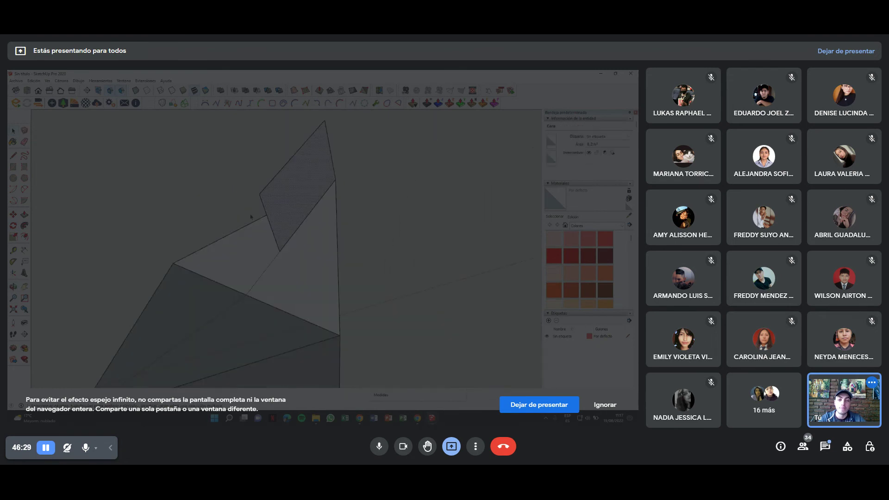
Rotate the face from its lower vertex toward its upper vertex, then clear the selection.
key("q")
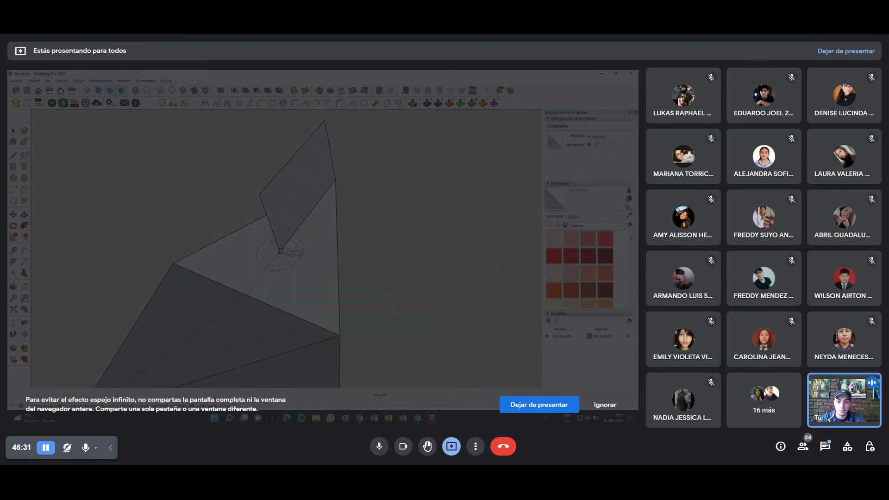
left_click(279, 251)
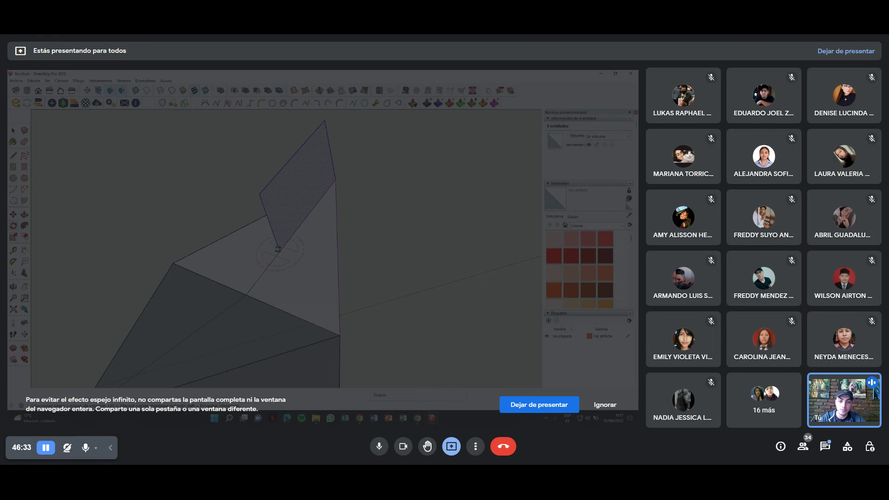
left_click(336, 179)
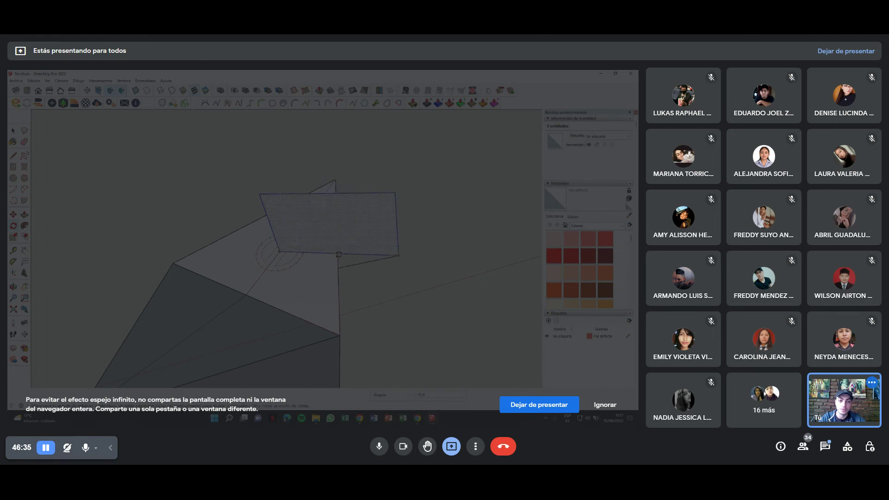
mouse_move(338, 251)
middle_mouse_down()
mouse_move(253, 166)
mouse_move(324, 289)
middle_mouse_up()
left_click(332, 241)
Reselect the group and swing the rectangular face about a pivot on it to a new tilt.
left_click(325, 289)
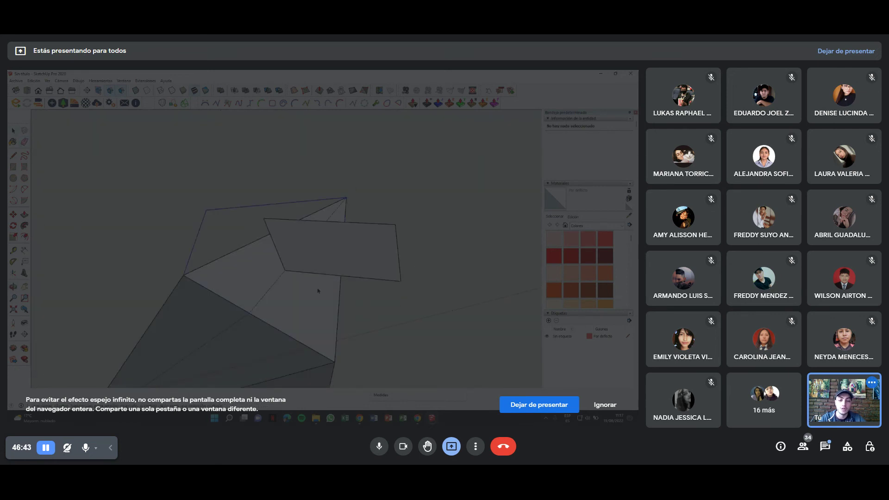
key("q")
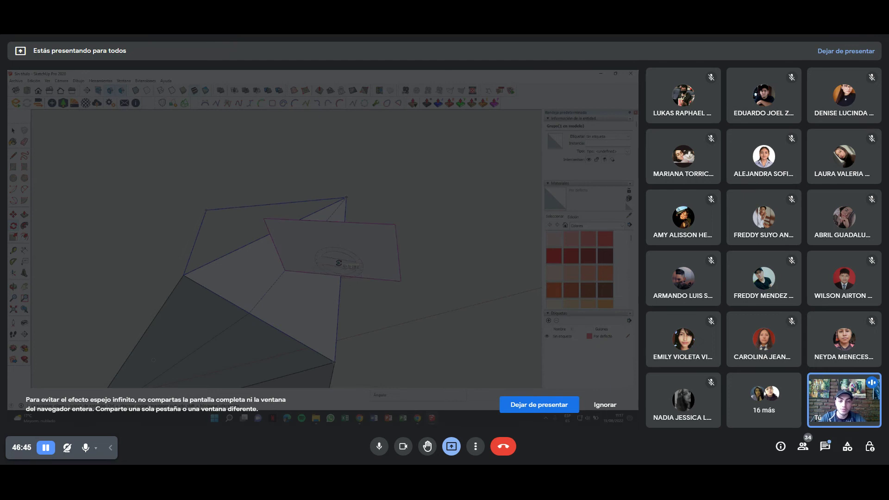
left_click(342, 275)
mouse_move(243, 262)
middle_mouse_down()
mouse_move(378, 273)
mouse_move(126, 263)
middle_mouse_up()
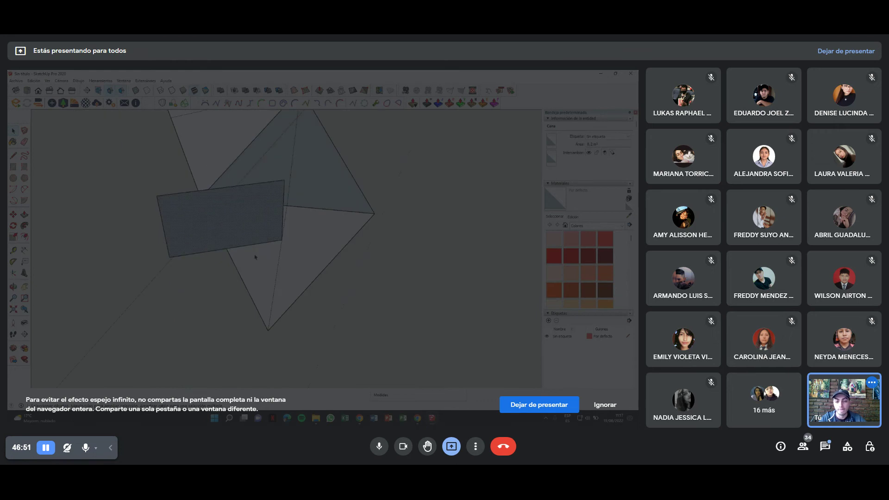
key("m")
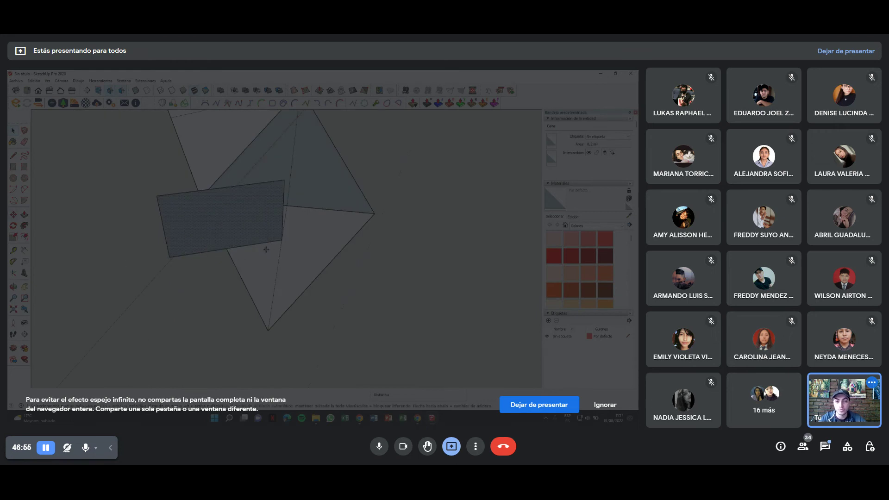
scroll(266, 250, "up", 2)
key("space")
middle_click(256, 270)
left_click(285, 240)
left_click(146, 262)
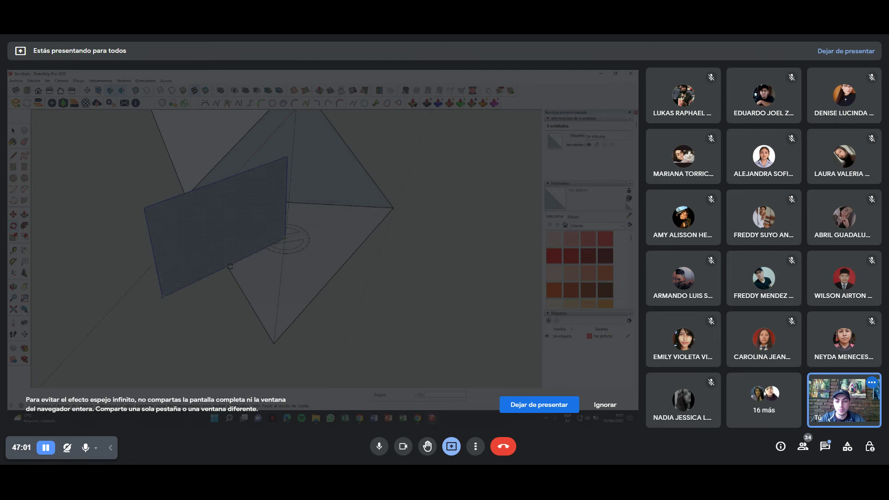
left_click(215, 244)
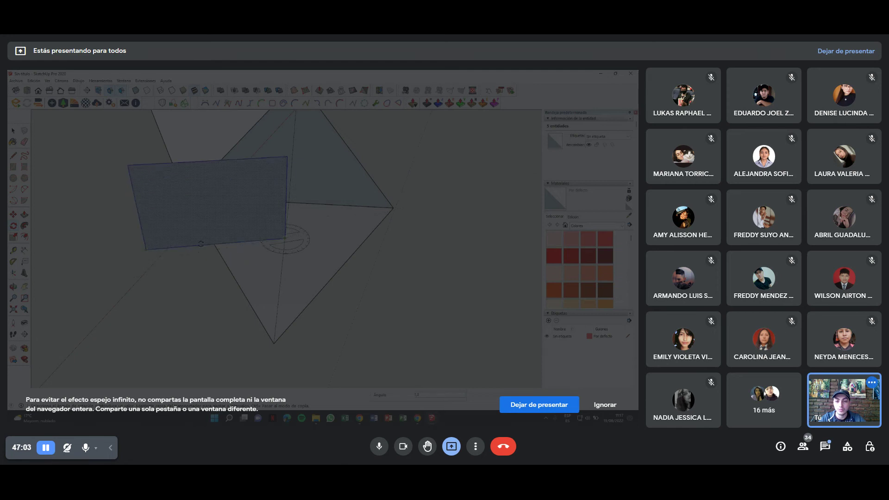
Select the face with its edges for rotation, then open the pyramid group for editing.
key("l")
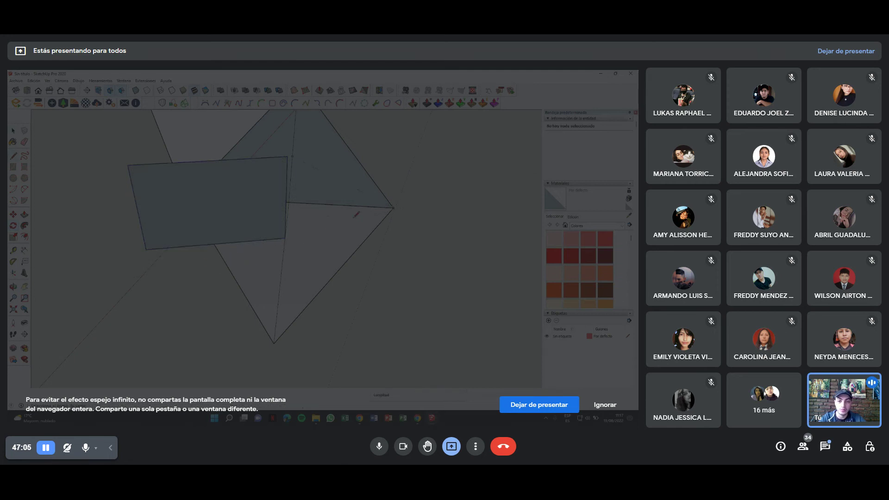
key("space")
double_click(234, 239)
key("q")
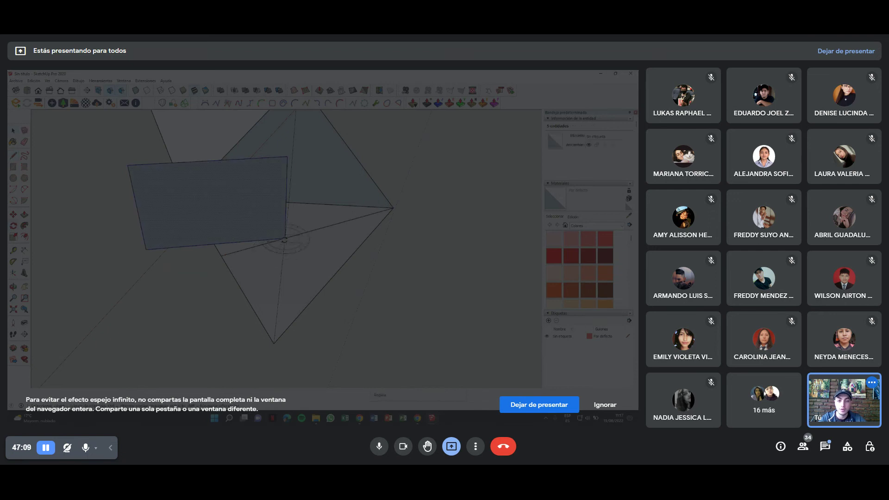
left_click(285, 240)
mouse_move(202, 285)
middle_mouse_down()
mouse_move(333, 278)
mouse_move(469, 287)
mouse_move(306, 268)
middle_mouse_up()
left_click(324, 243)
double_click(302, 255)
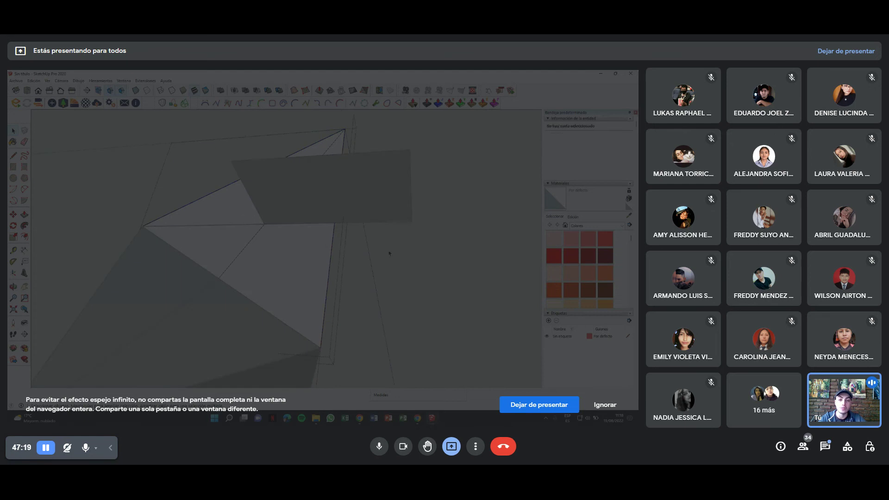
Inside the group, fold the panel up toward the left against the model's side, then orbit to check.
left_click(292, 265)
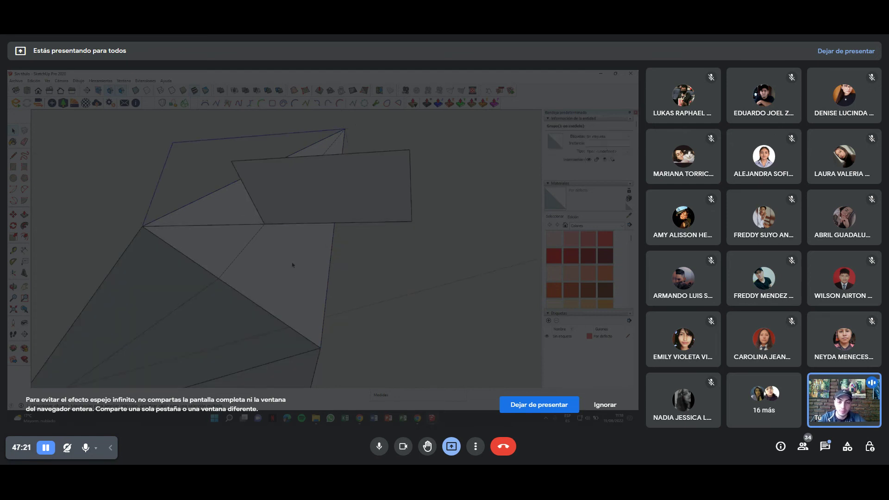
key("o")
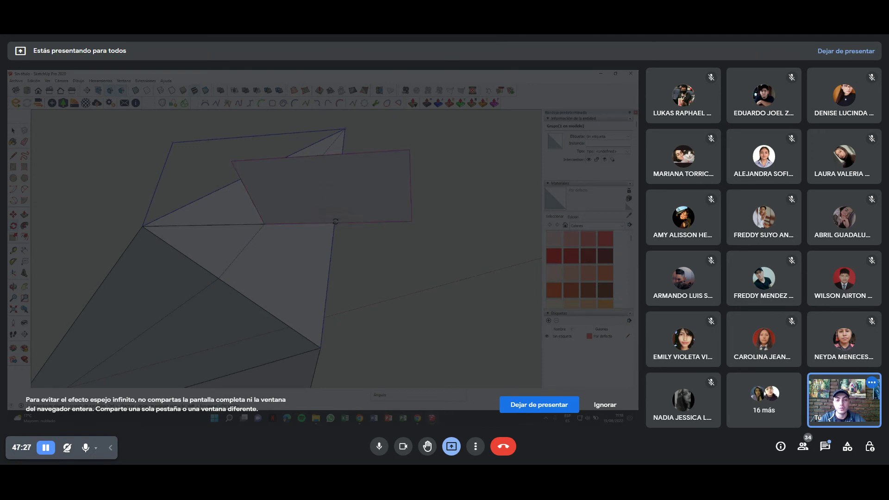
left_click_drag(151, 224, 303, 187)
key("Escape")
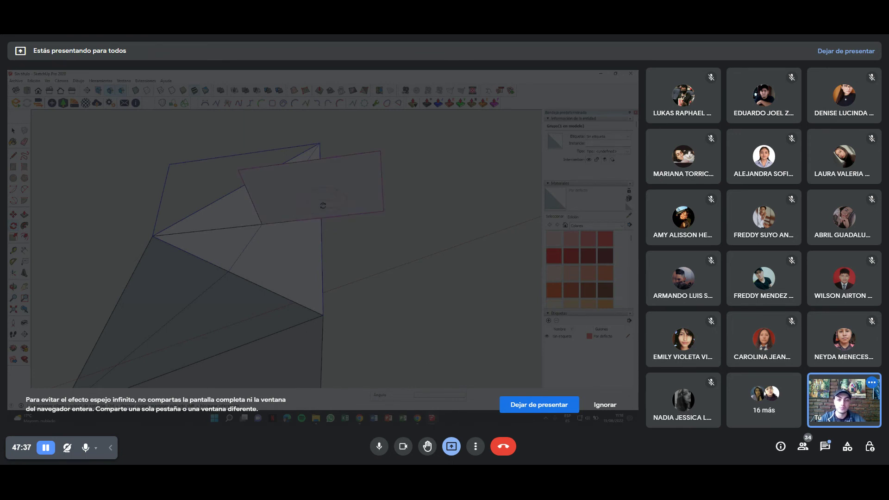
left_click(153, 234)
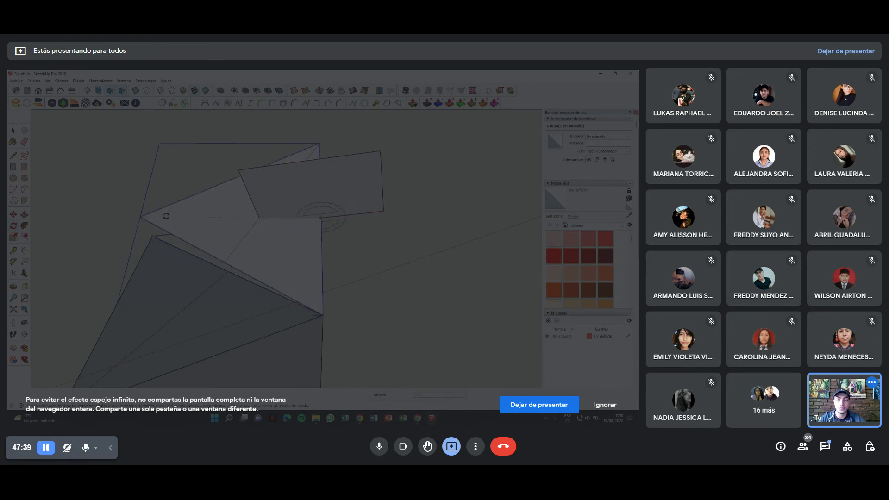
key("Escape")
mouse_move(189, 205)
middle_mouse_down()
mouse_move(292, 299)
mouse_move(393, 182)
mouse_move(367, 224)
mouse_move(397, 222)
mouse_move(371, 286)
mouse_move(371, 249)
mouse_move(300, 274)
middle_mouse_up()
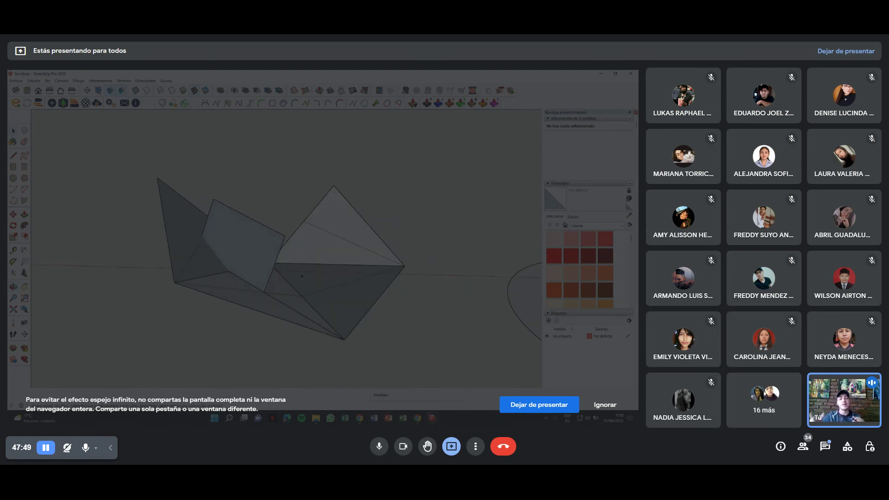
Copy the folded triangular shape and drop the copy to the right of the original.
middle_click_drag(301, 276, 176, 271)
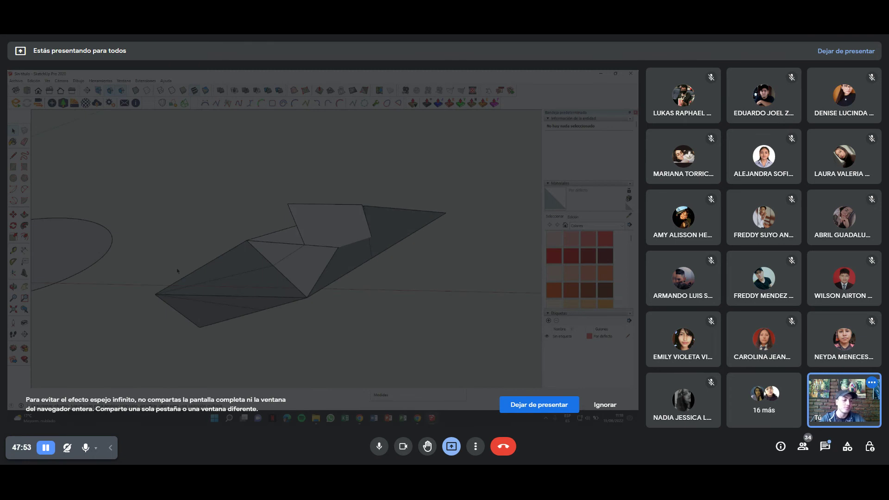
mouse_move(487, 383)
middle_mouse_down()
mouse_move(260, 153)
mouse_move(283, 123)
mouse_move(340, 270)
mouse_move(316, 230)
middle_mouse_up()
left_click(412, 231)
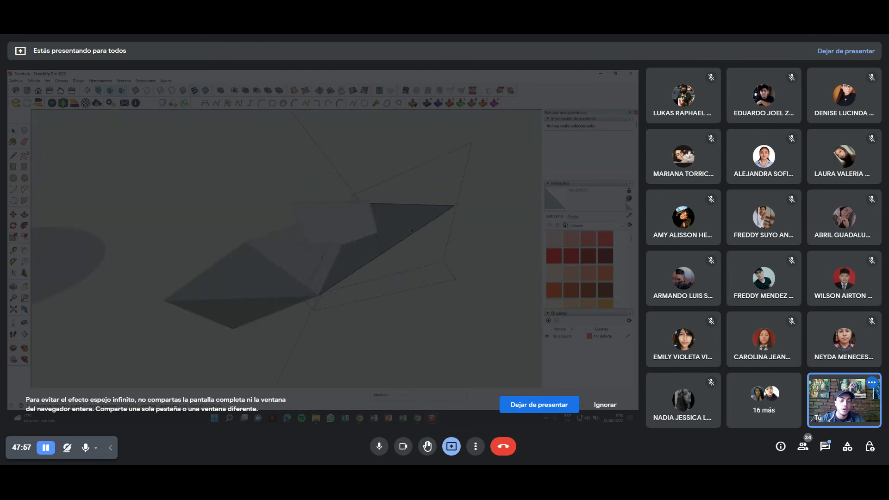
middle_click_drag(272, 300, 339, 261)
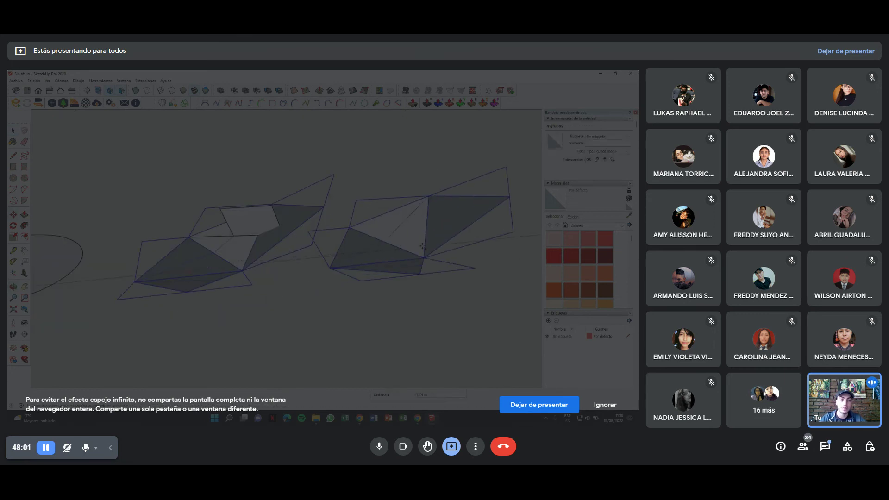
left_click(455, 241)
mouse_move(456, 241)
middle_mouse_down()
mouse_move(357, 239)
mouse_move(315, 228)
middle_mouse_up()
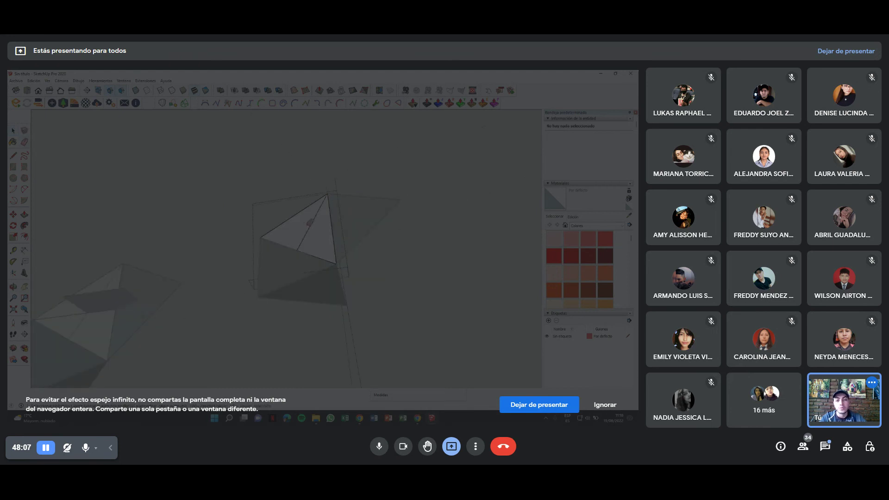
middle_click_drag(333, 283, 370, 238)
Select the copy's lower faces and apply a face command from the right-click menu.
right_click(371, 238)
left_click(407, 292)
left_click(290, 265)
right_click(289, 265)
left_click(308, 324)
mouse_move(308, 324)
middle_mouse_down()
mouse_move(258, 211)
mouse_move(324, 339)
middle_mouse_up()
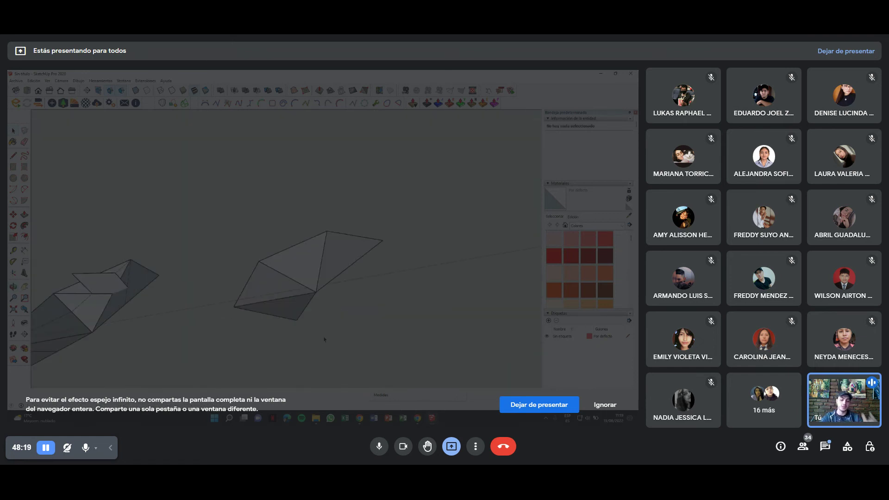
key("alt+Tab")
key("alt+Tab")
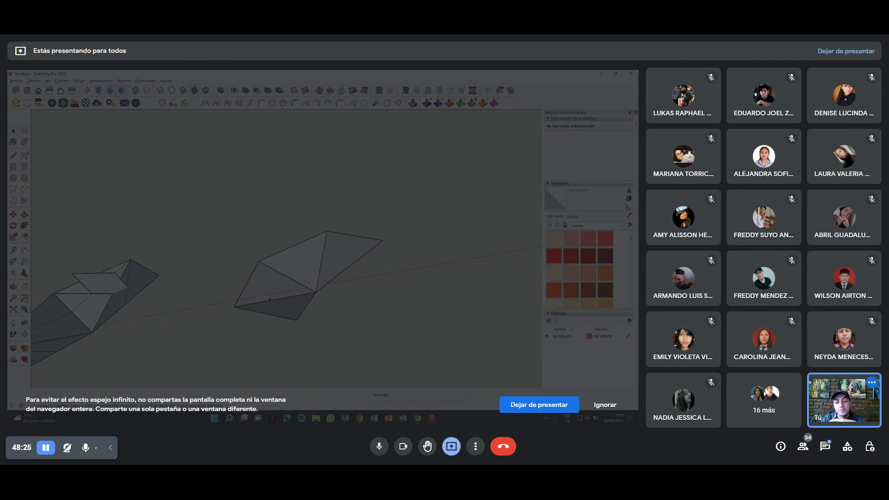
Paint the copy's upper-right and lower-left triangles with a red material.
mouse_move(225, 304)
middle_mouse_down()
mouse_move(312, 202)
mouse_move(335, 196)
middle_mouse_up()
left_click(572, 256)
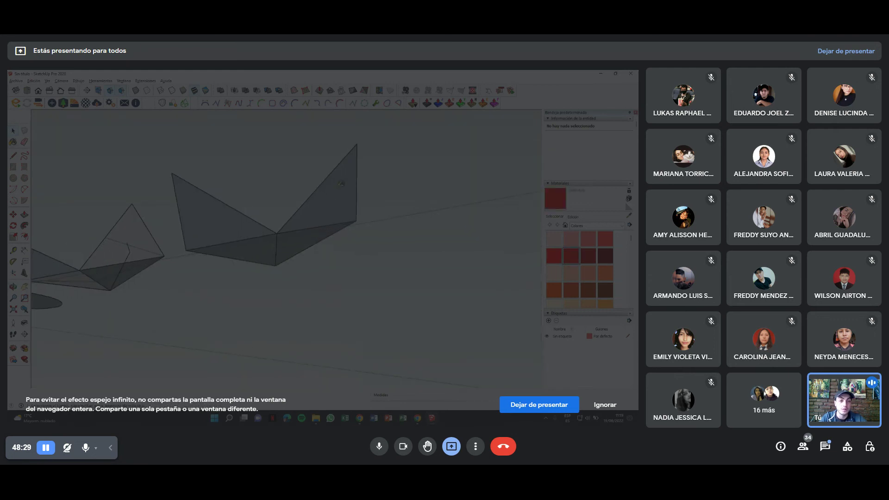
left_click(330, 200)
middle_click_drag(267, 232, 278, 213)
left_click(278, 214)
scroll(578, 273, "down", 4)
Paint the lower-right and left faces yellow, then zoom out to see both shapes.
left_click(553, 274)
left_click(319, 227)
left_click(240, 190)
mouse_move(241, 190)
middle_mouse_down()
mouse_move(341, 208)
mouse_move(303, 335)
middle_mouse_up()
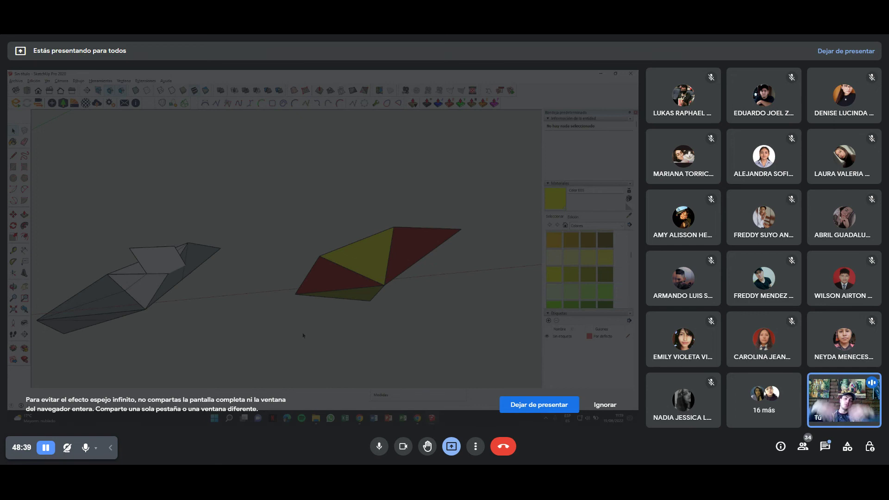
middle_click_drag(287, 330, 244, 290)
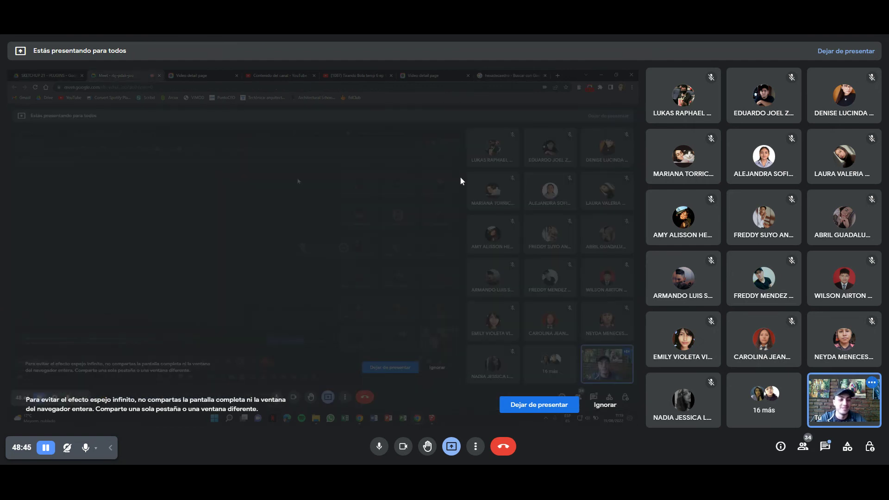
Open the 'Mensajes de la llamada' chat panel from the Meet bottom bar.
left_click(826, 447)
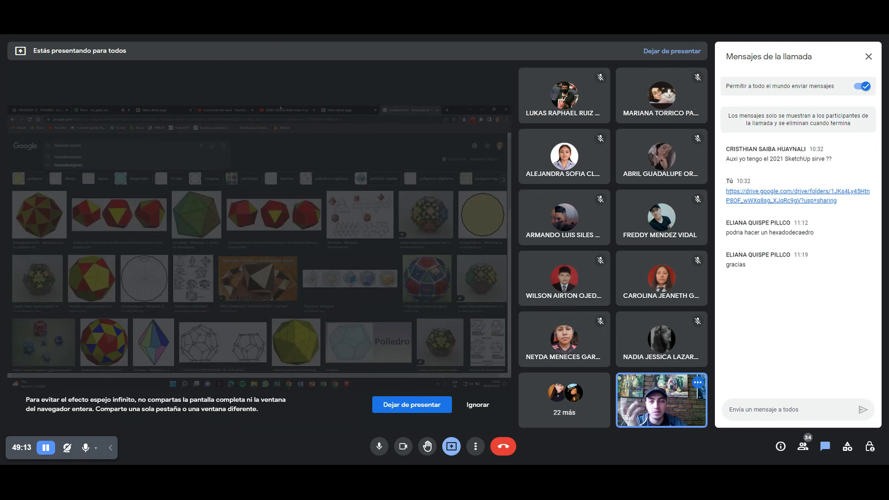
Reframe the model in SketchUp, then go back to the hexadecaedro image results.
left_click(98, 109)
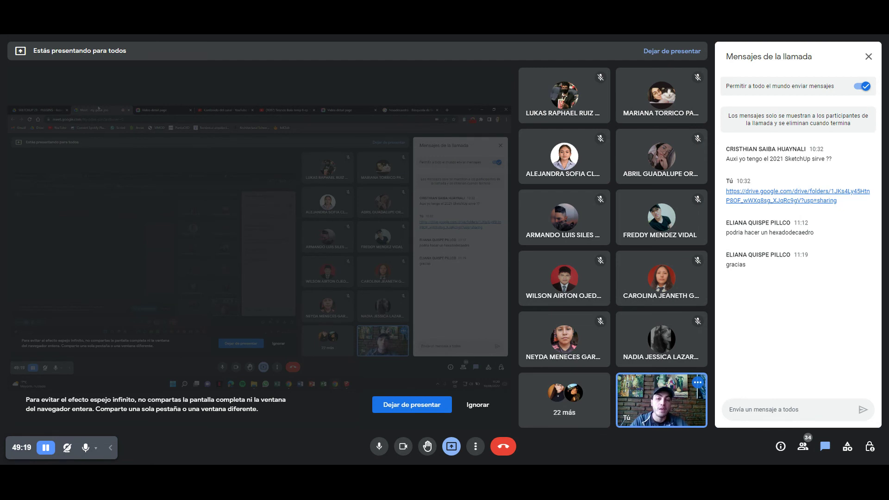
key("alt+Tab")
mouse_move(245, 267)
middle_mouse_down()
mouse_move(182, 201)
mouse_move(200, 224)
middle_mouse_up()
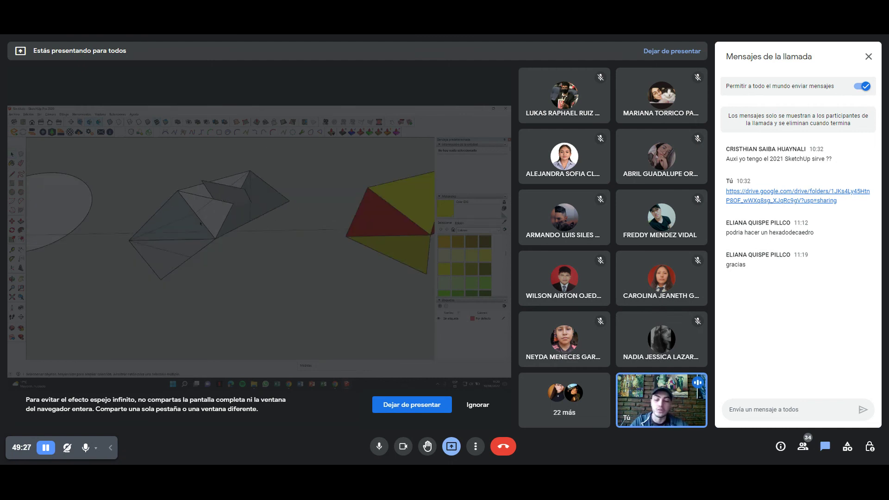
key("alt+Tab")
left_click(344, 34)
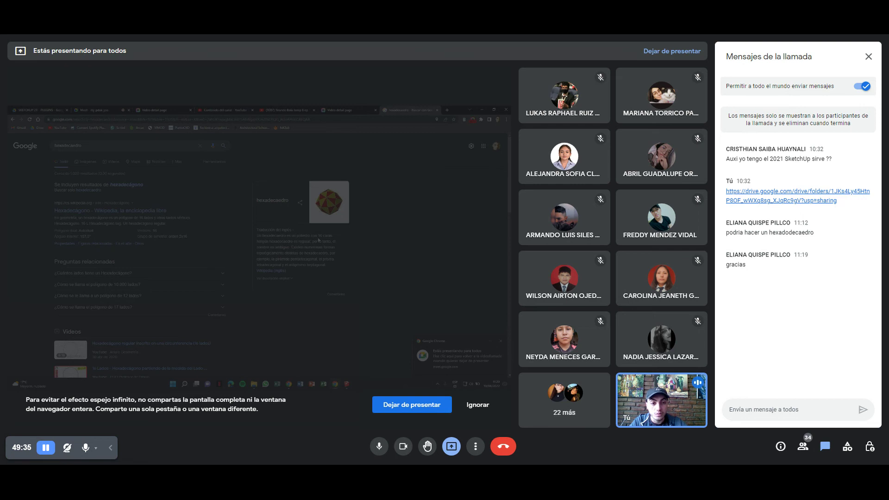
Orbit the SketchUp model again, then view the video page tab and return to the Meet tab.
key("alt+Tab")
middle_click_drag(263, 243, 213, 234)
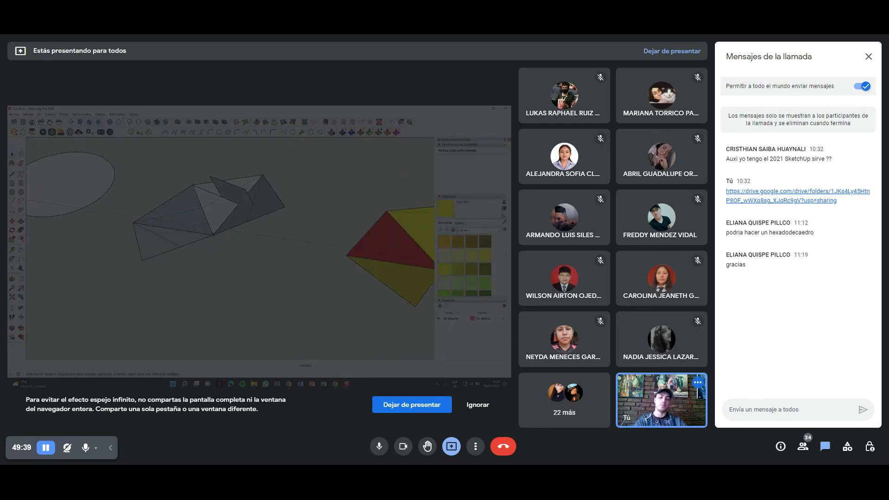
key("alt+Tab")
left_click(331, 109)
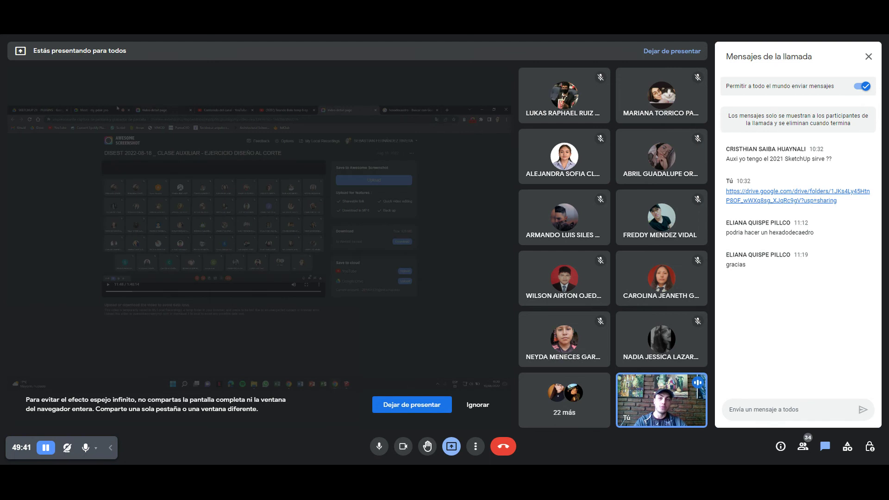
left_click(101, 109)
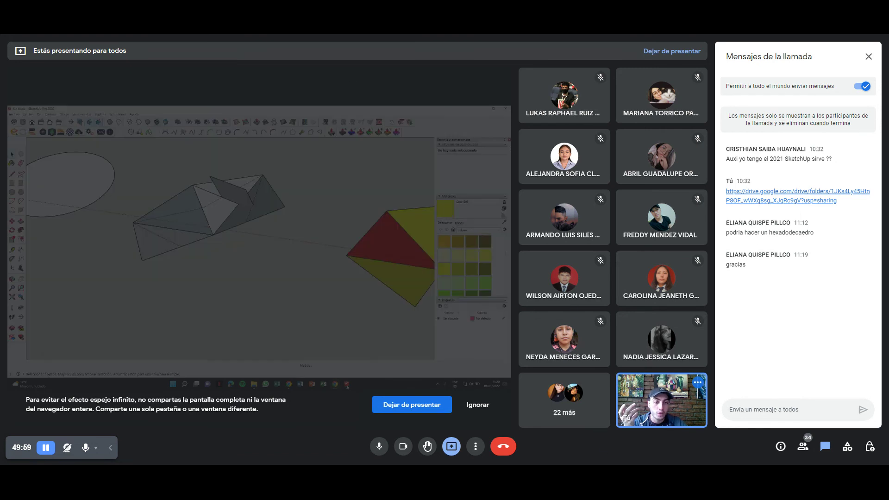
In SketchUp, zoom and orbit to the hexagonal prism, select all of it, then return to Meet.
key("alt+Tab")
mouse_move(233, 254)
middle_mouse_down()
mouse_move(294, 229)
mouse_move(273, 235)
mouse_move(305, 238)
mouse_move(263, 248)
middle_mouse_up()
scroll(297, 230, "up", 3)
scroll(263, 248, "down", 5)
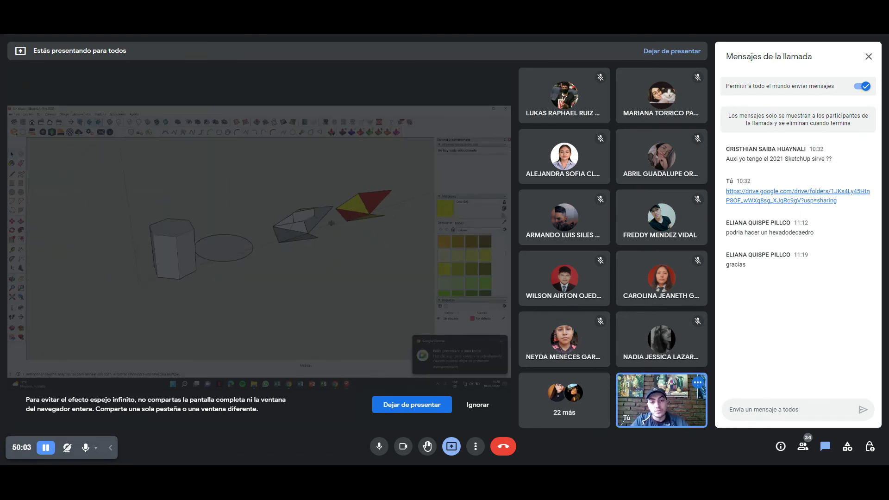
scroll(263, 249, "down", 3)
mouse_move(263, 249)
middle_mouse_down()
mouse_move(230, 255)
mouse_move(195, 243)
middle_mouse_up()
scroll(152, 227, "up", 3)
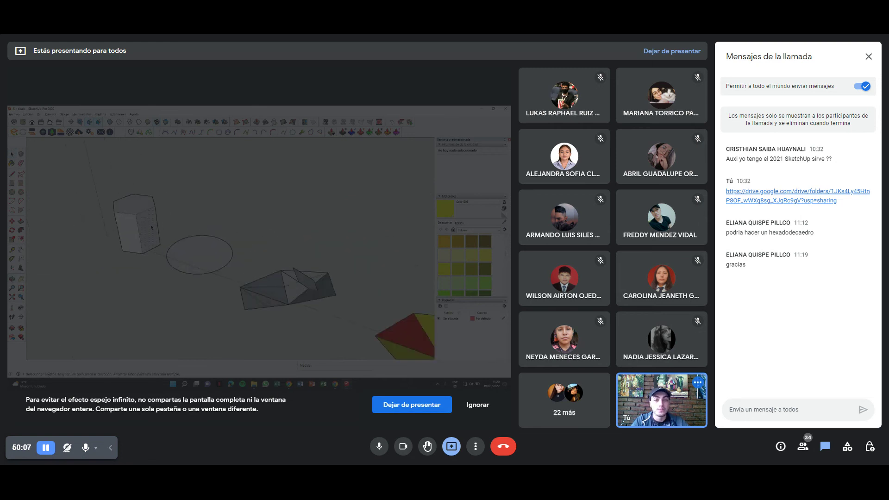
triple_click(136, 226)
middle_click_drag(137, 226, 175, 228)
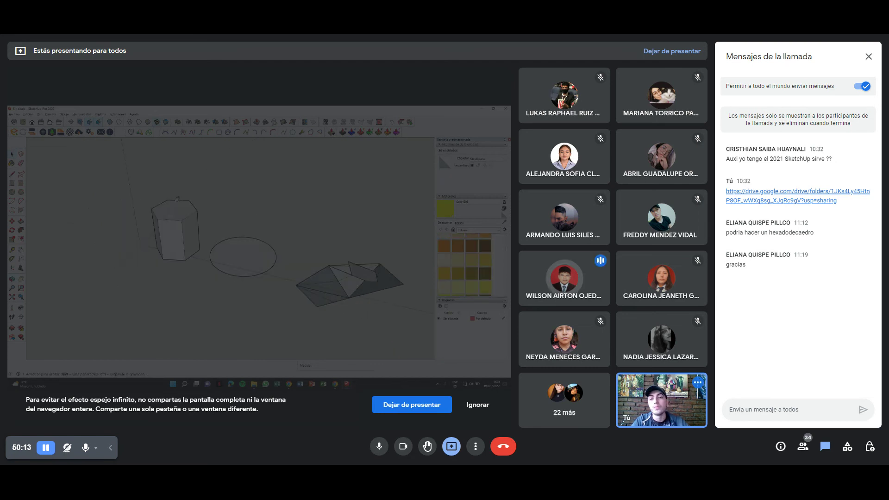
key("alt+Tab")
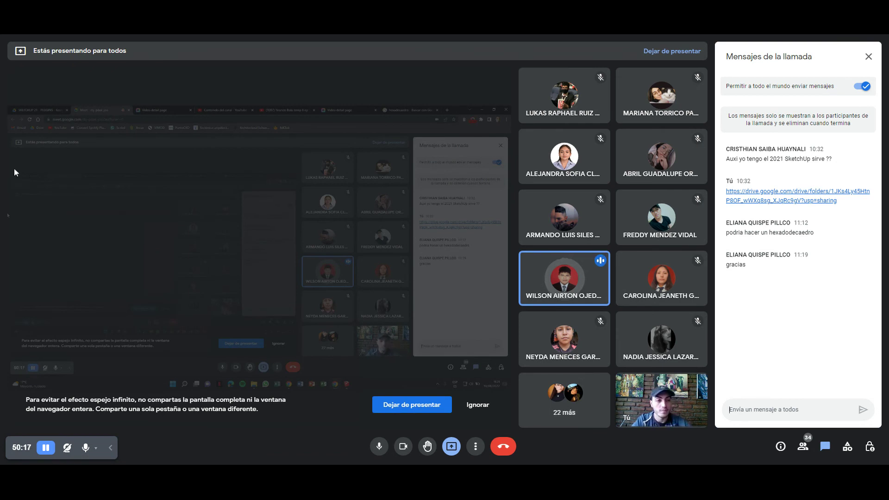
Repost the Drive folder link as a new chat message, then return to SketchUp.
left_click_drag(845, 202, 726, 192)
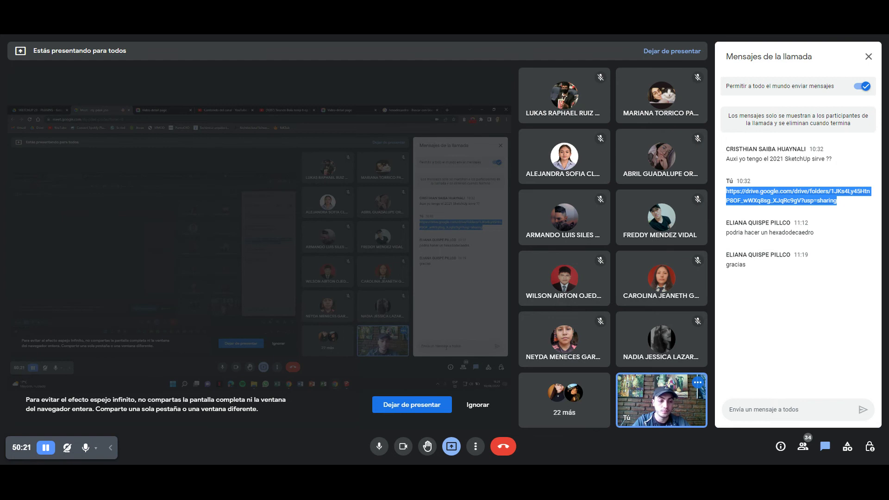
key("ctrl+c")
left_click(787, 409)
key("ctrl+v")
left_click(863, 410)
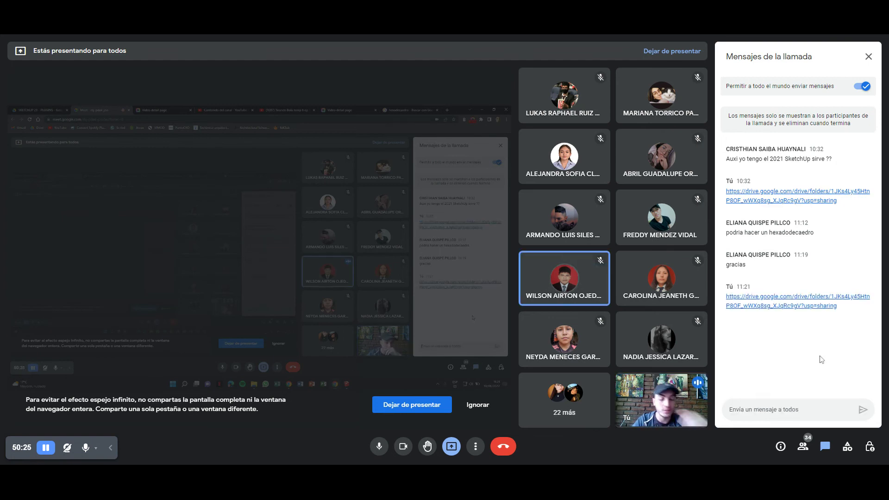
key("alt+Tab")
middle_click_drag(237, 259, 135, 252)
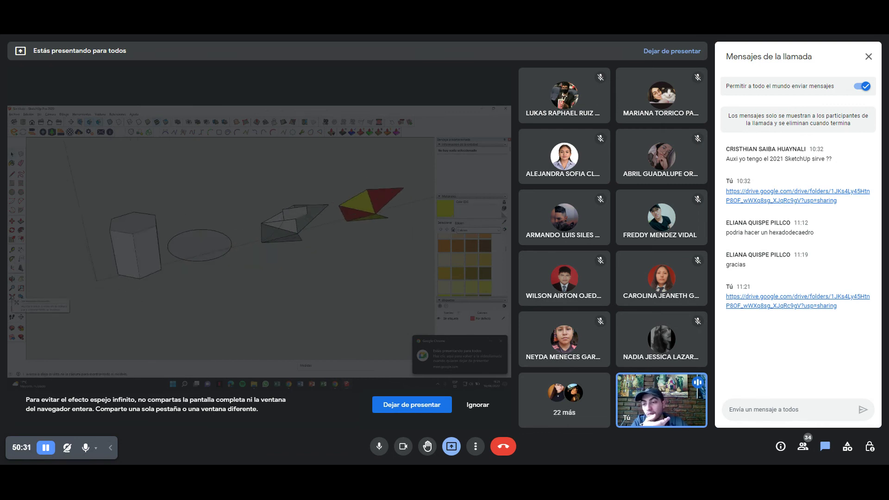
scroll(321, 223, "up", 2)
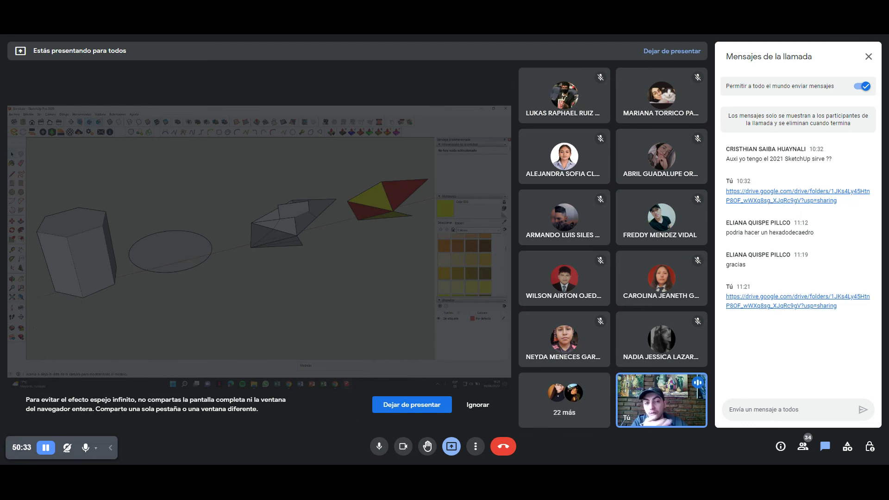
scroll(158, 224, "up", 3)
mouse_move(158, 233)
middle_mouse_down()
mouse_move(248, 278)
mouse_move(233, 284)
mouse_move(204, 255)
mouse_move(134, 244)
middle_mouse_up()
left_click(12, 297)
middle_click_drag(222, 209, 181, 211)
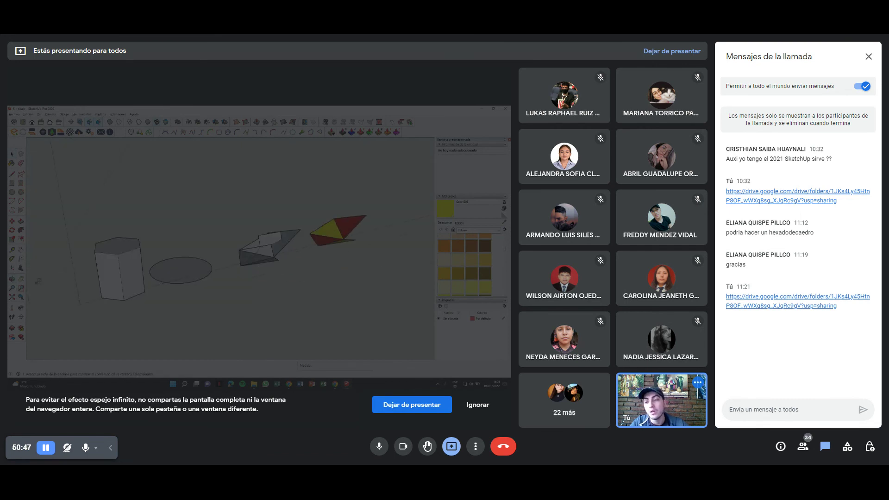
scroll(117, 262, "up", 5)
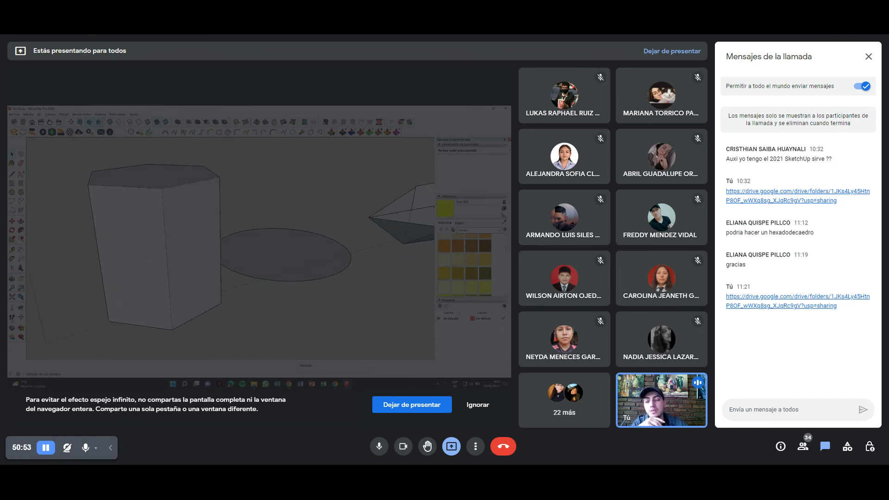
left_click(13, 308)
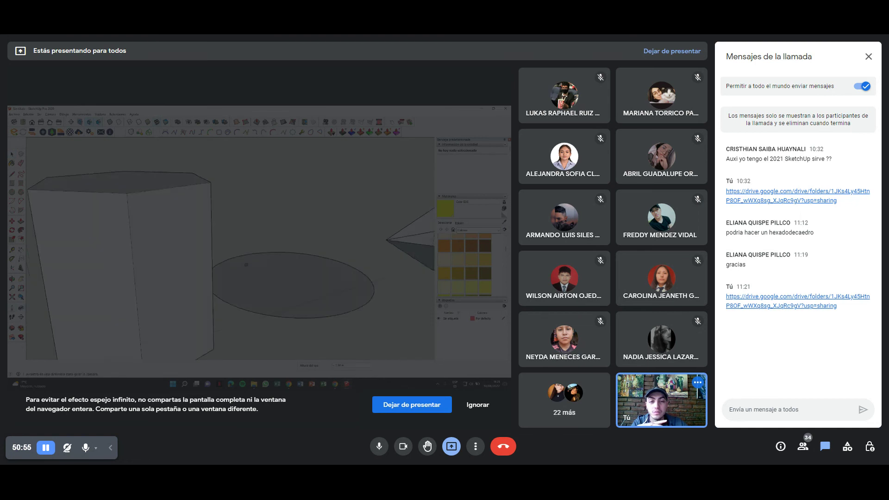
left_click(245, 263)
left_click_drag(312, 247, 182, 226)
key("space")
scroll(204, 218, "down", 5)
mouse_move(204, 218)
middle_mouse_down()
mouse_move(87, 202)
mouse_move(225, 223)
mouse_move(201, 284)
middle_mouse_up()
scroll(225, 223, "up", 5)
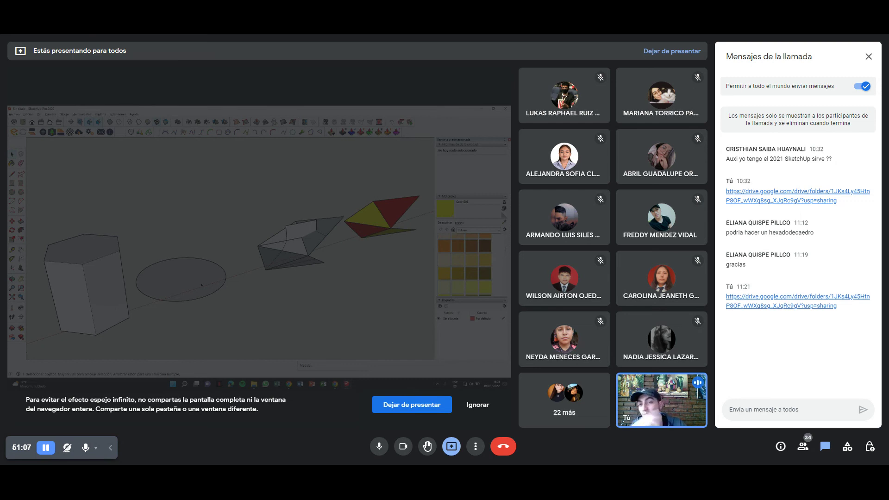
scroll(172, 277, "down", 2)
scroll(167, 246, "up", 3)
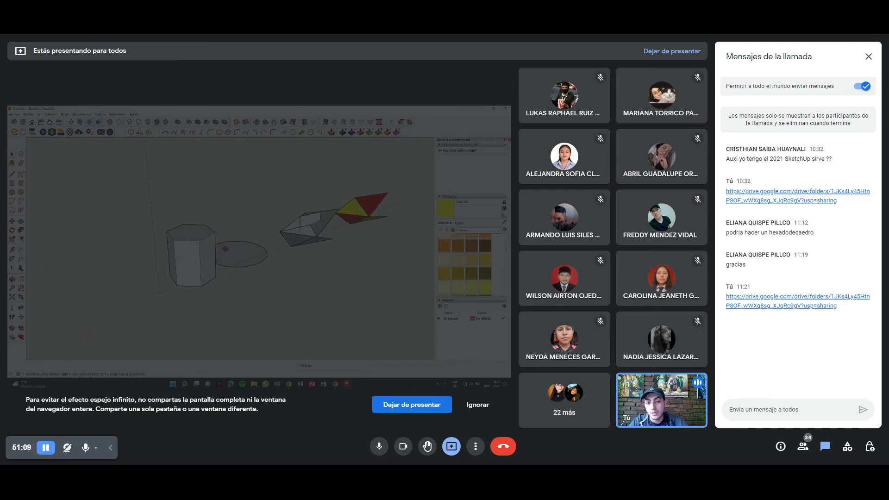
scroll(168, 246, "up", 2)
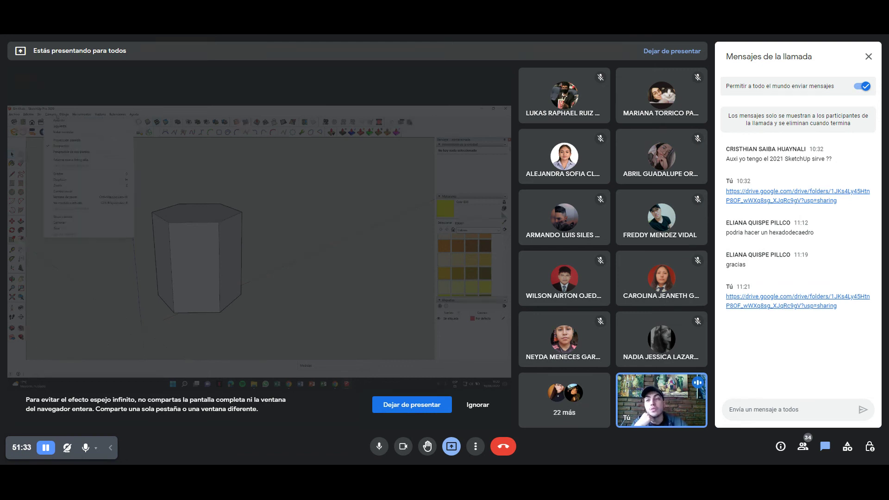
Switch to two-point perspective, orbit the prism from above, below and each side, then view Back.
left_click(122, 152)
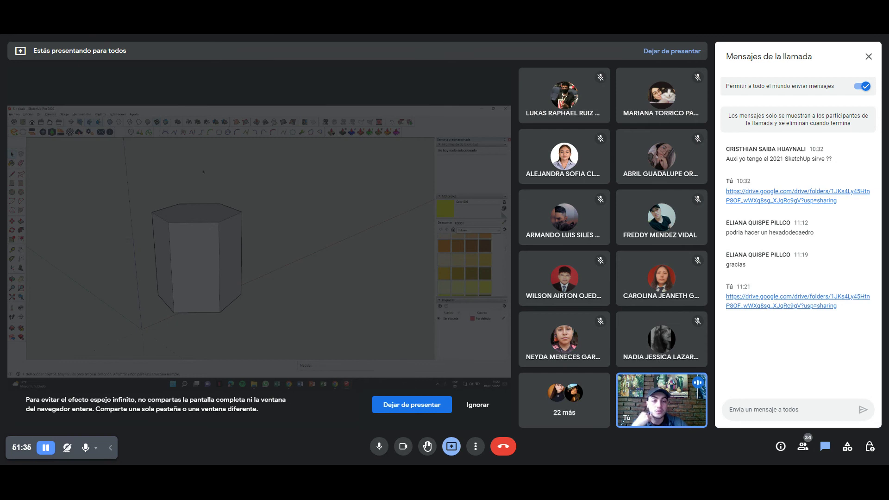
middle_click_drag(203, 176, 188, 182)
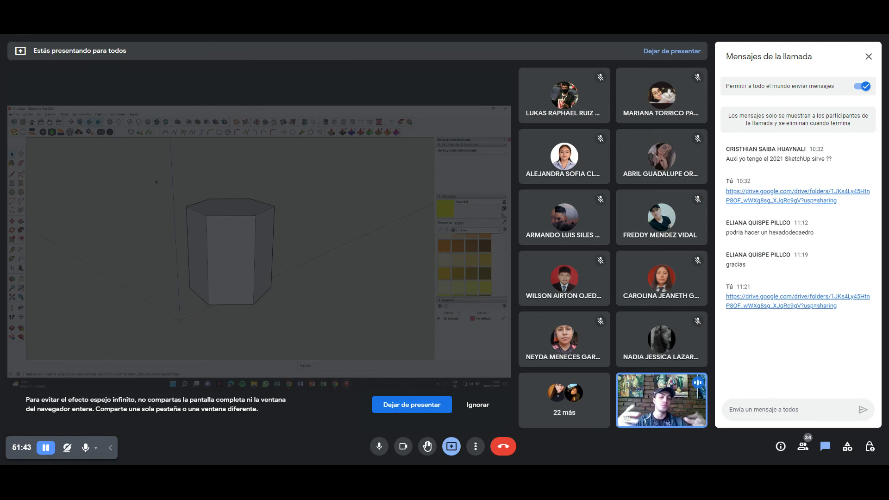
mouse_move(204, 237)
middle_mouse_down()
mouse_move(122, 237)
mouse_move(151, 181)
middle_mouse_up()
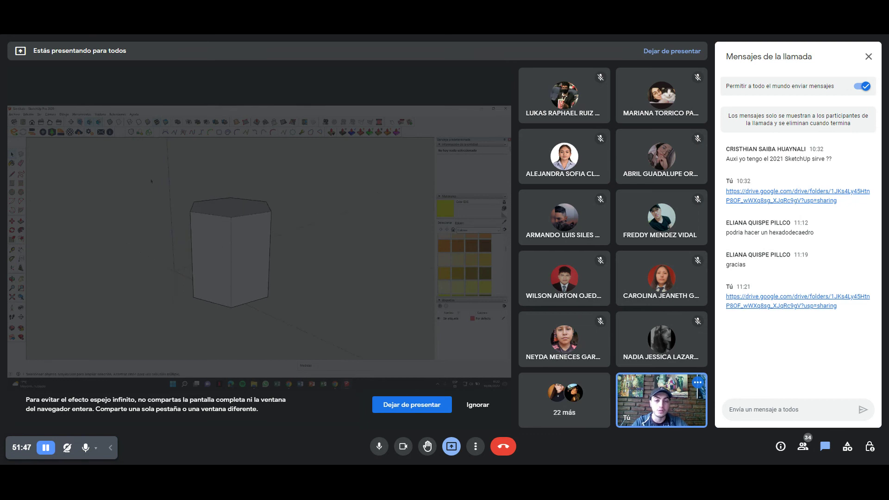
middle_click_drag(220, 248, 227, 217)
middle_click_drag(218, 249, 291, 288)
middle_click_drag(30, 138, 108, 189)
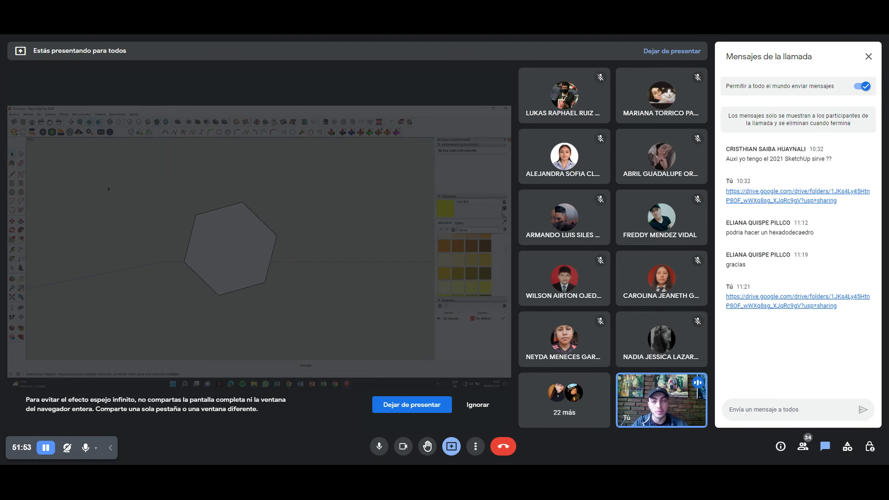
middle_click_drag(116, 152, 132, 189)
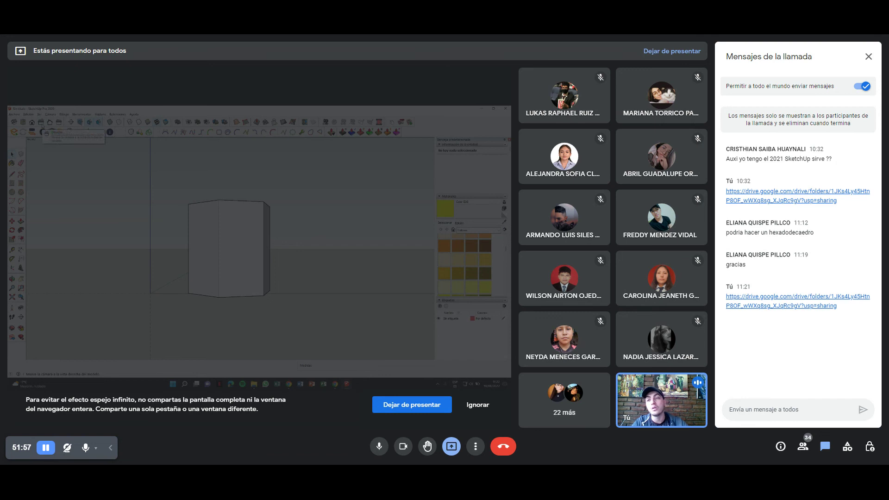
left_click(50, 122)
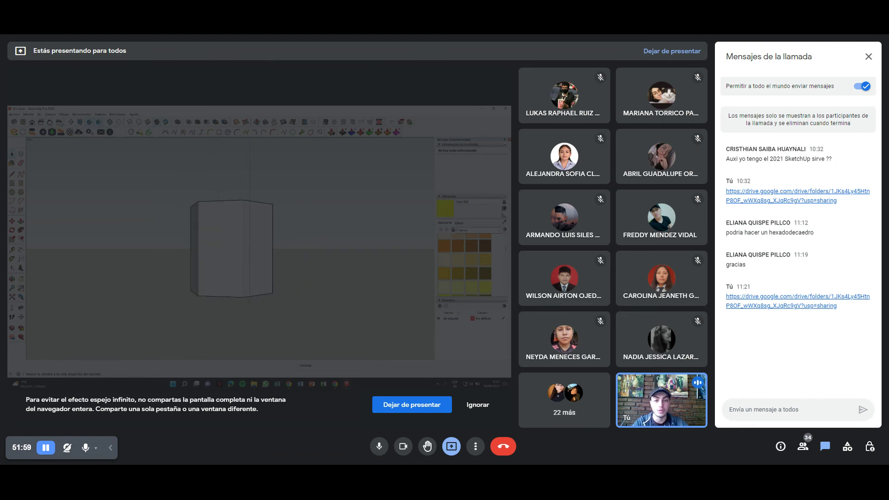
mouse_move(203, 227)
middle_mouse_down()
mouse_move(215, 268)
mouse_move(427, 273)
middle_mouse_up()
Paint the prism's right face orange, left face yellow and top face dark brown.
left_click(444, 247)
middle_click_drag(172, 249, 234, 231)
left_click(224, 240)
middle_click_drag(161, 239, 218, 245)
left_click(457, 273)
left_click(153, 274)
left_click(222, 224)
Paint one side face of the prism blue and another side face purple.
middle_click_drag(219, 286, 199, 222)
scroll(479, 266, "down", 3)
left_click(485, 262)
middle_click_drag(198, 273, 221, 313)
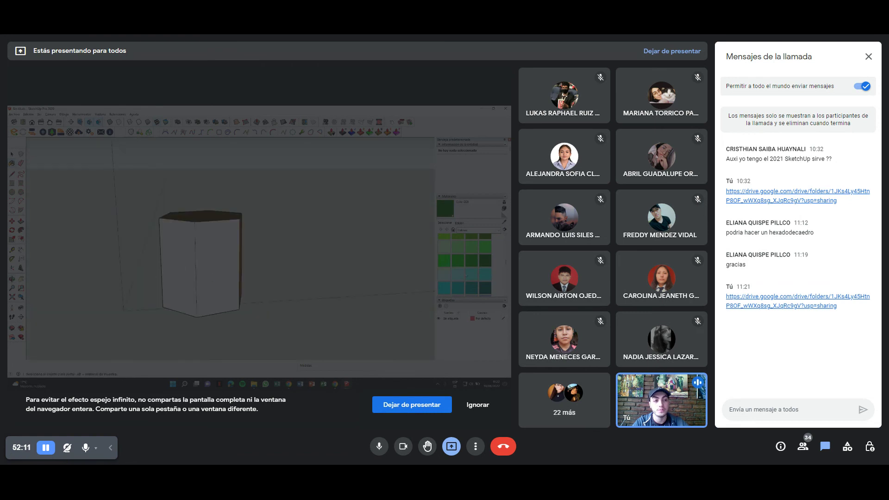
scroll(463, 259, "down", 3)
left_click(457, 252)
left_click(218, 261)
middle_click_drag(218, 260, 305, 262)
left_click(474, 282)
left_click(210, 266)
mouse_move(209, 265)
middle_mouse_down()
mouse_move(125, 289)
mouse_move(60, 195)
middle_mouse_up()
Check the painted prism from the standard side views, then return to isometric.
key("space")
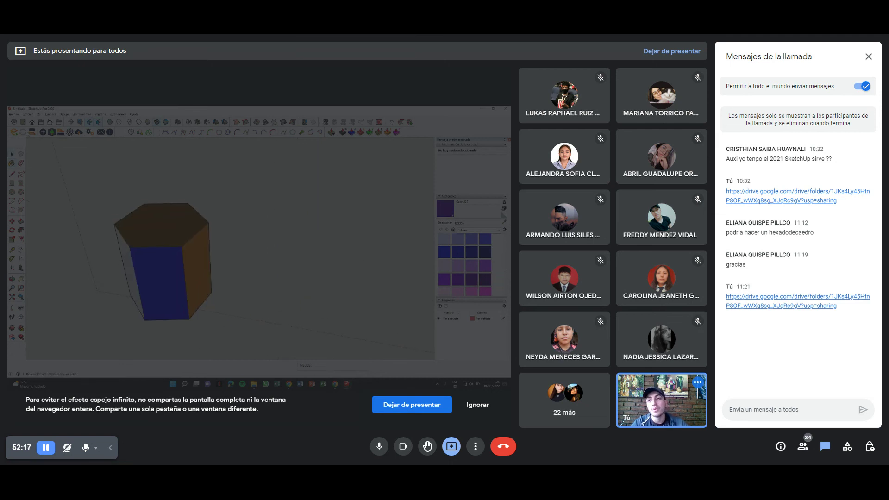
left_click(41, 122)
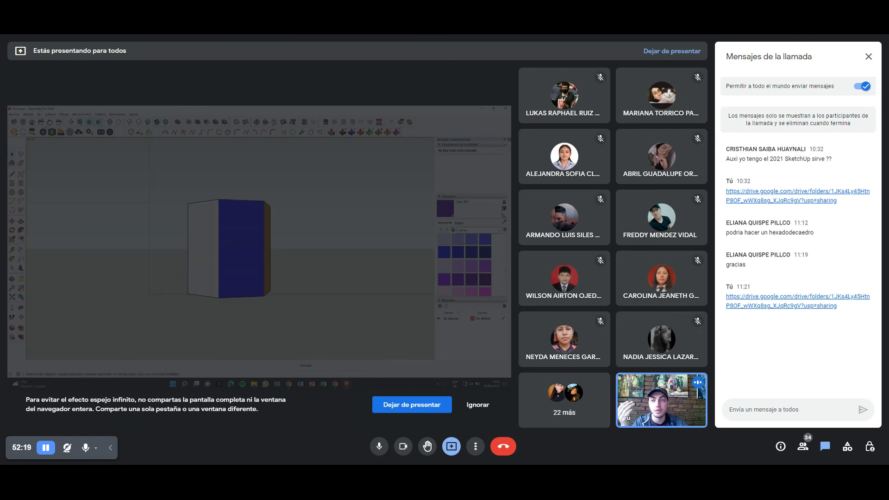
left_click(58, 122)
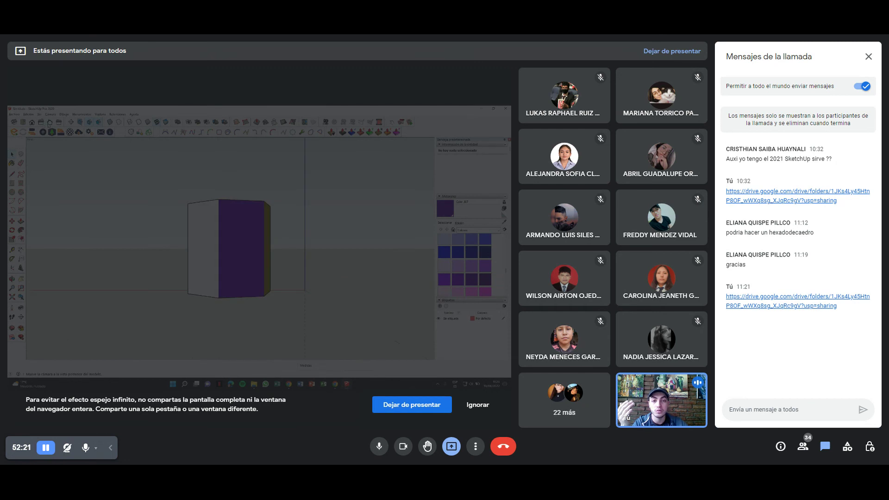
left_click(59, 122)
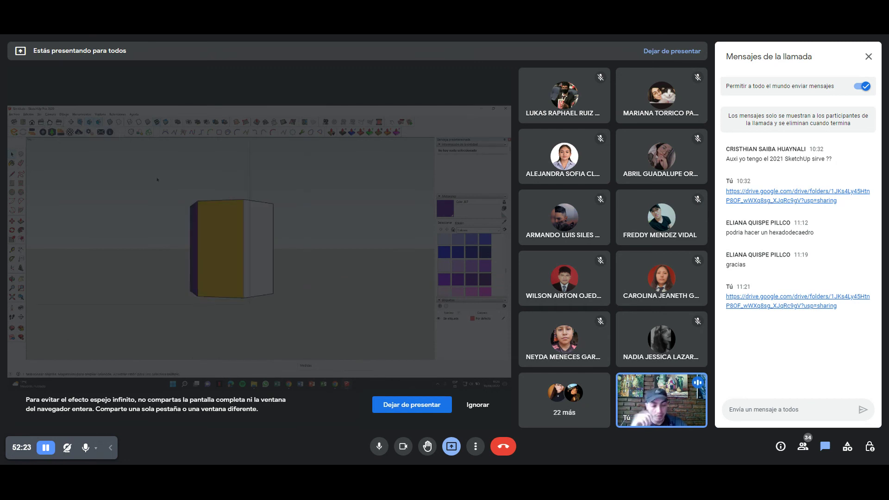
left_click(32, 122)
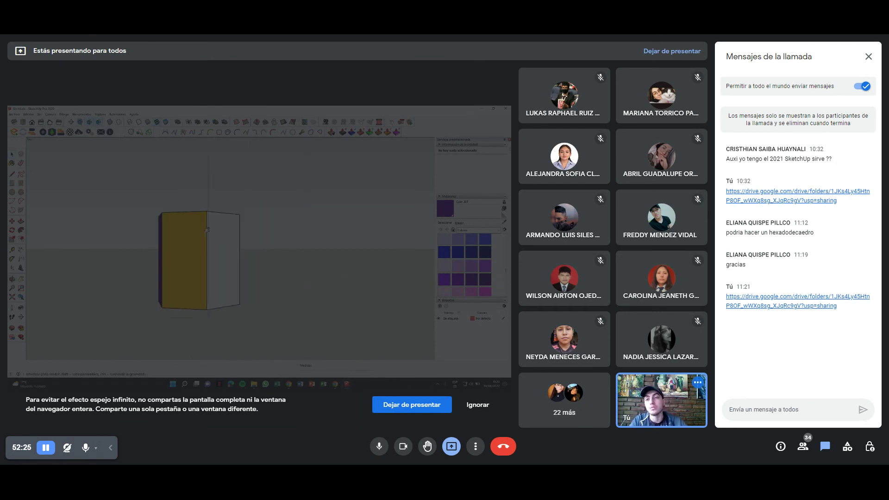
mouse_move(227, 208)
middle_mouse_down()
mouse_move(226, 259)
mouse_move(208, 259)
mouse_move(218, 241)
mouse_move(244, 227)
middle_mouse_up()
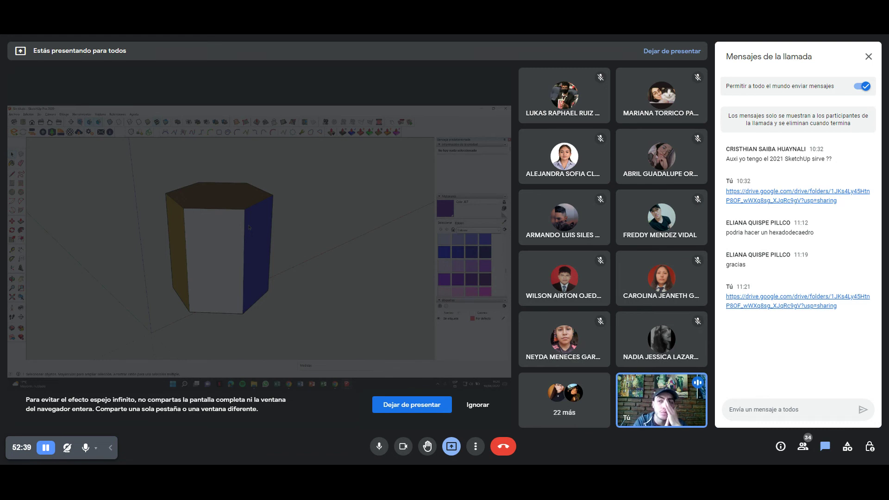
Switch the camera to parallel projection and view the prism from isometric, top and front.
left_click(50, 114)
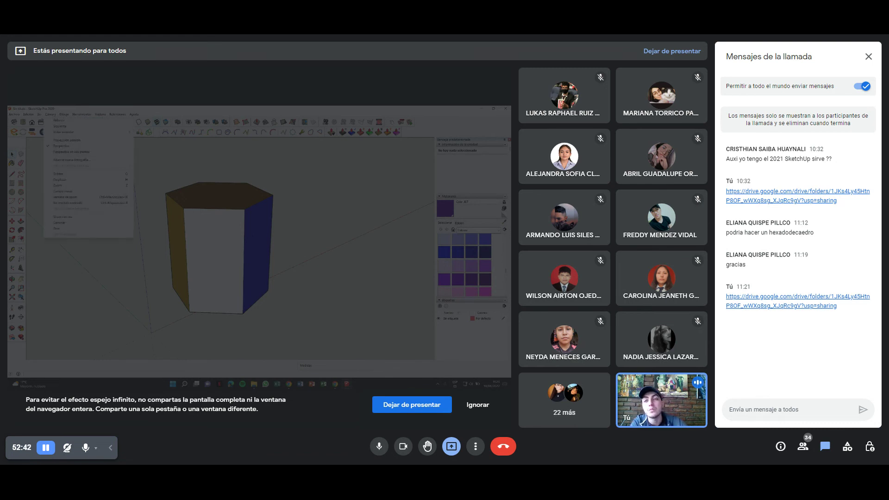
left_click(70, 140)
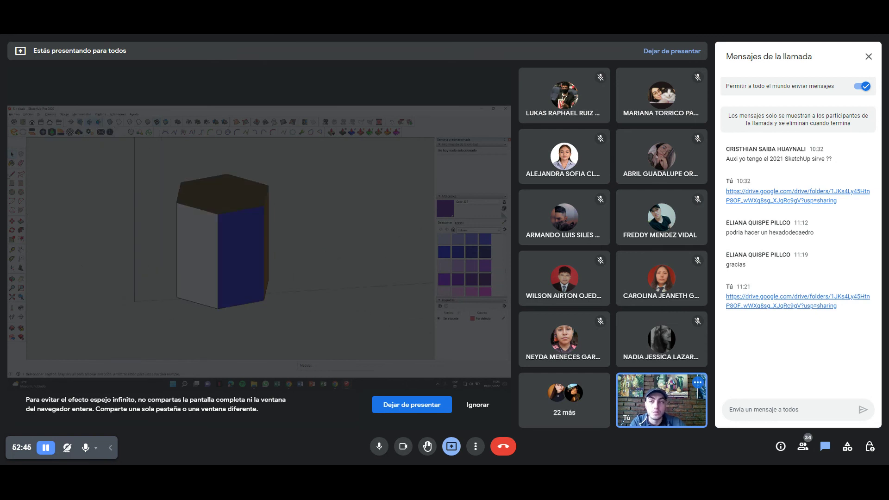
left_click(51, 132)
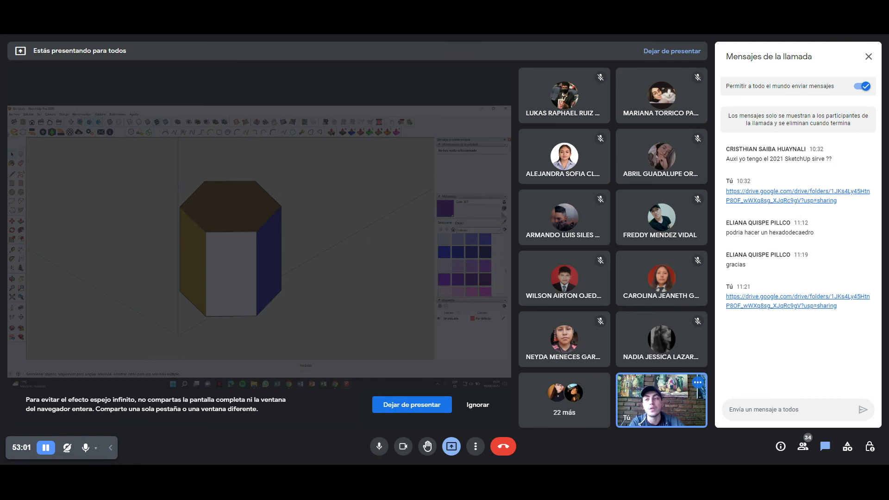
left_click(40, 121)
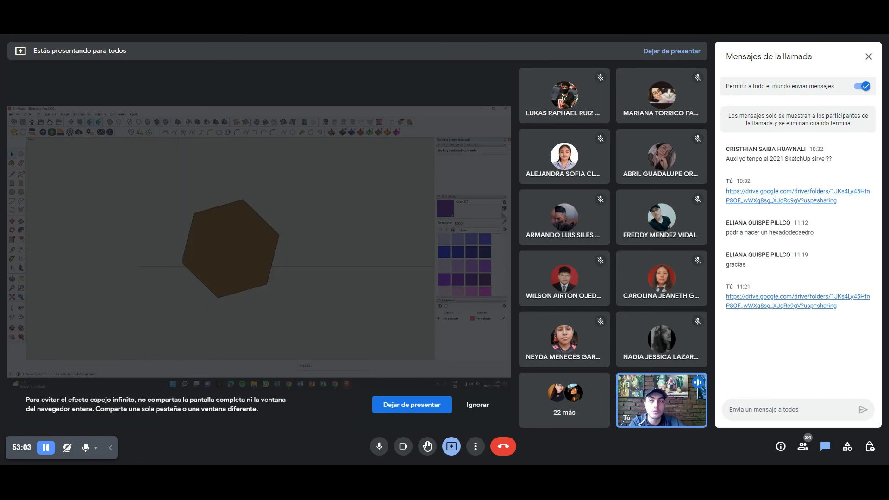
left_click(49, 122)
scroll(236, 245, "up", 2)
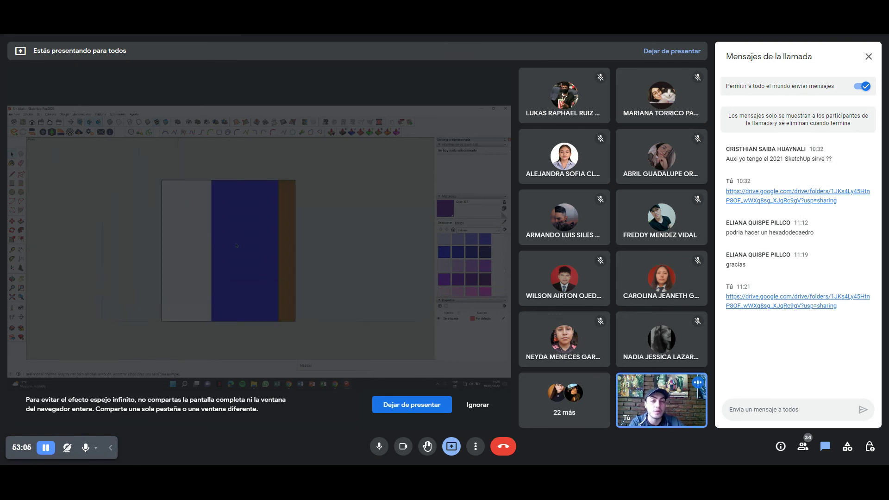
Switch back to perspective and view the prism from the top and front.
left_click(50, 115)
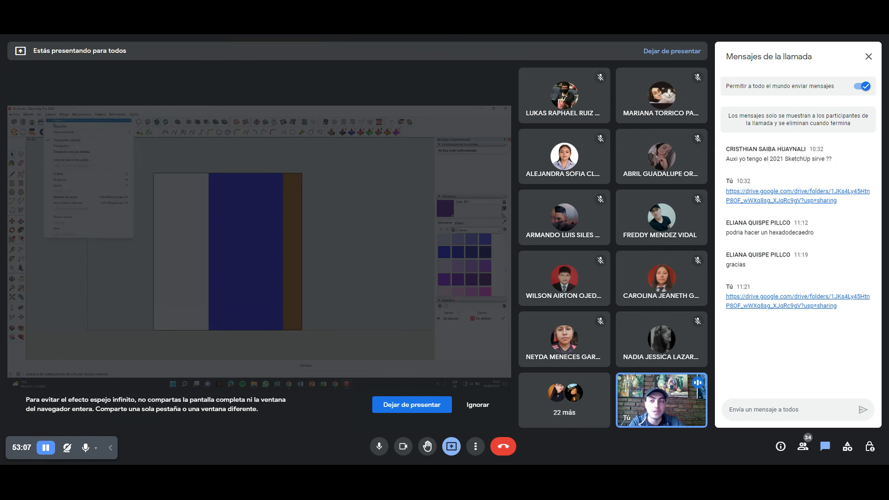
left_click(69, 142)
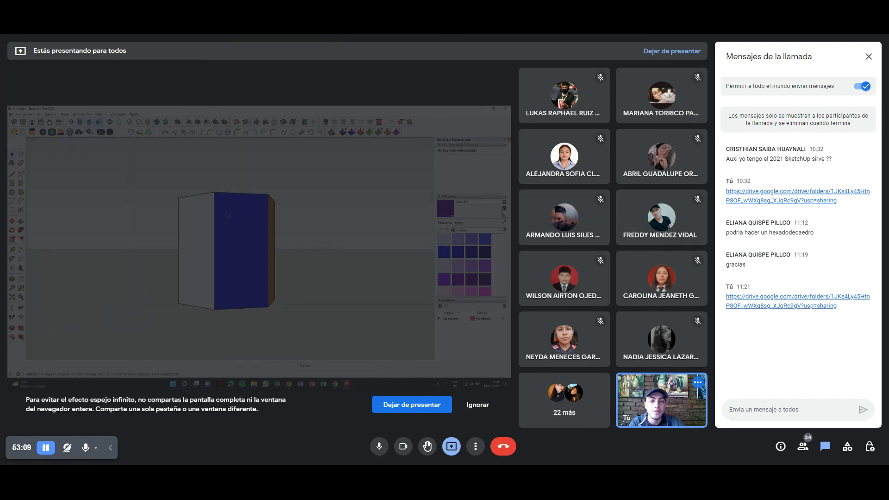
mouse_move(227, 215)
middle_mouse_down()
mouse_move(223, 198)
mouse_move(180, 190)
middle_mouse_up()
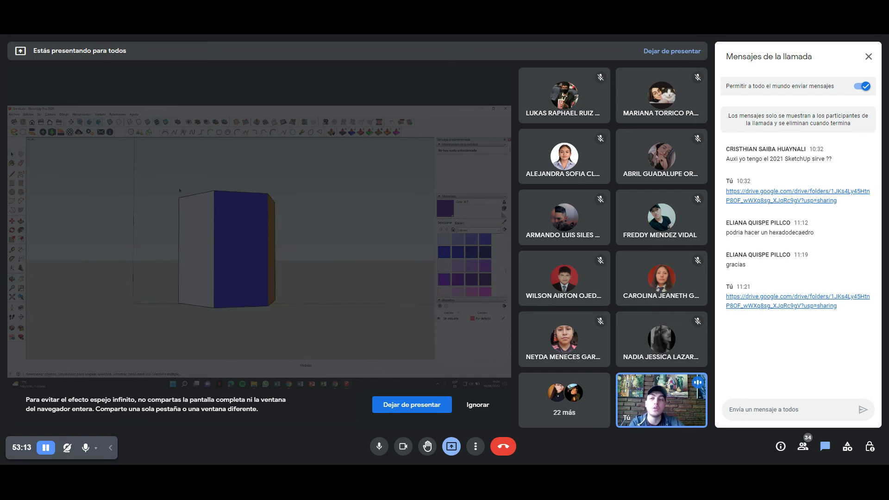
left_click(41, 121)
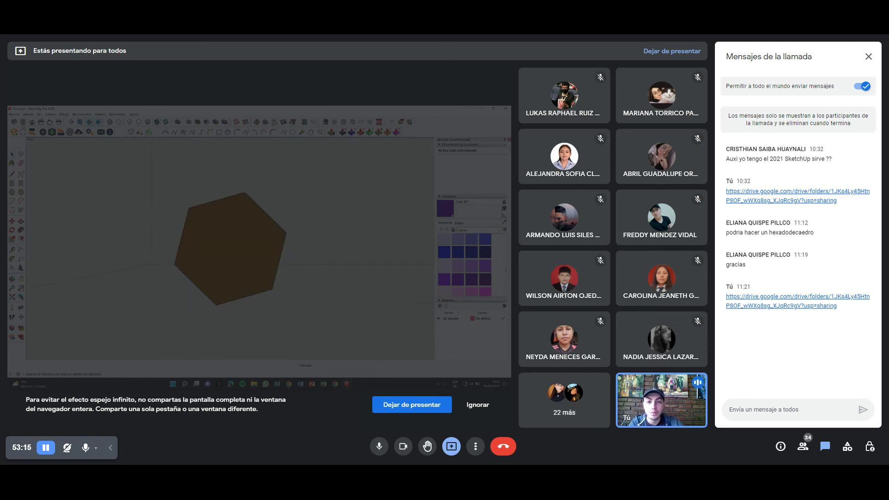
left_click(49, 121)
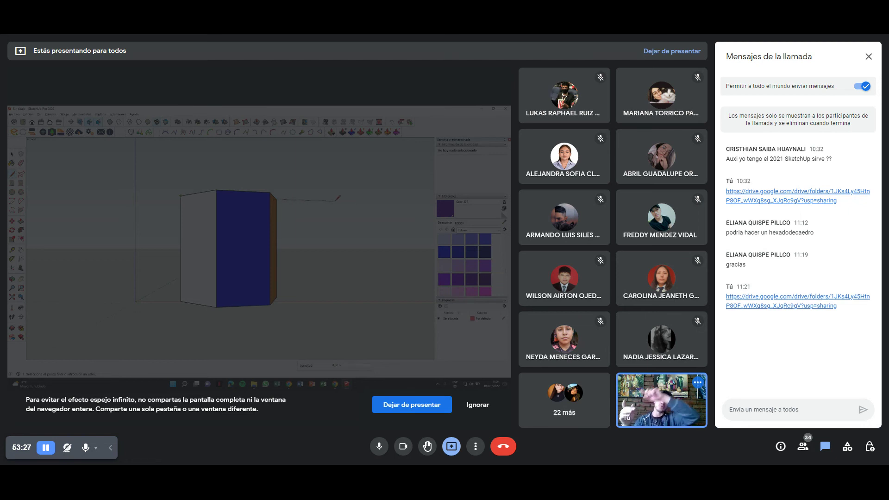
Step through the front, right, isometric and top standard views of the prism.
key("space")
left_click(62, 133)
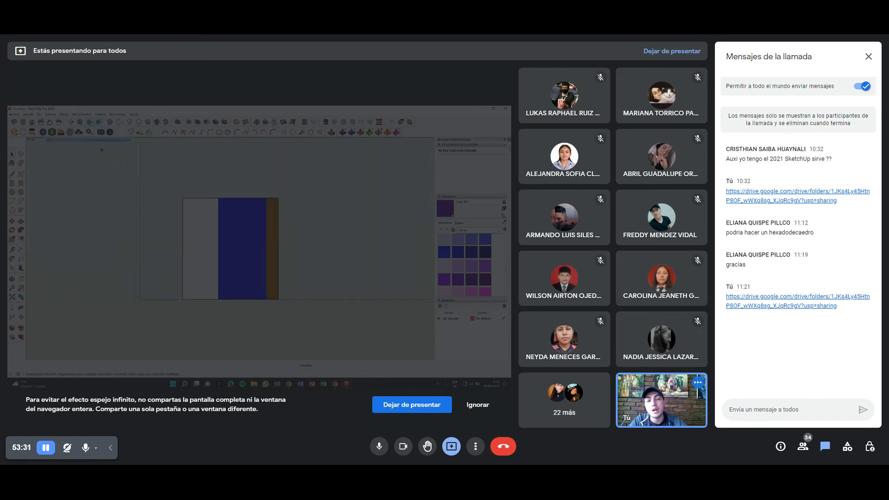
key("space")
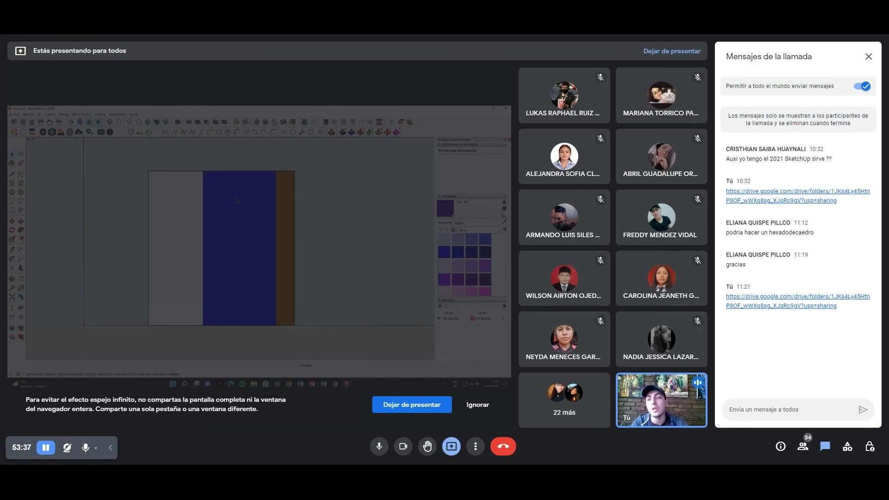
left_click(70, 133)
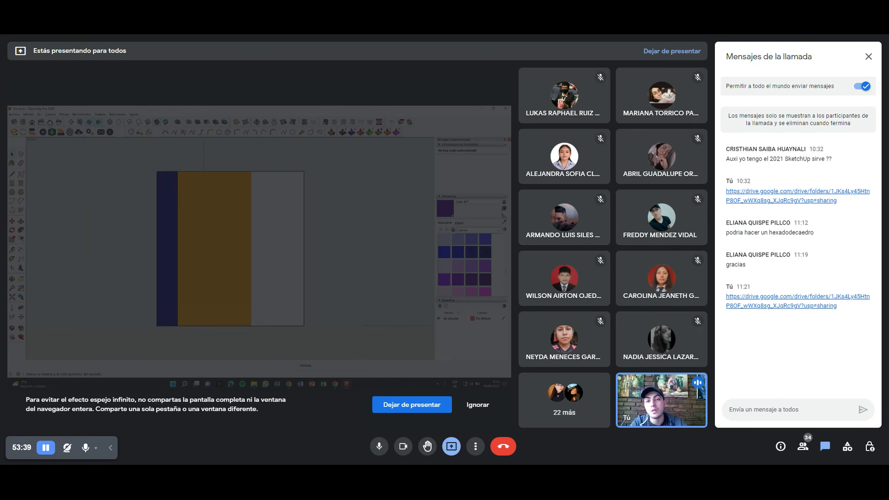
left_click(79, 132)
left_click(43, 133)
left_click(51, 133)
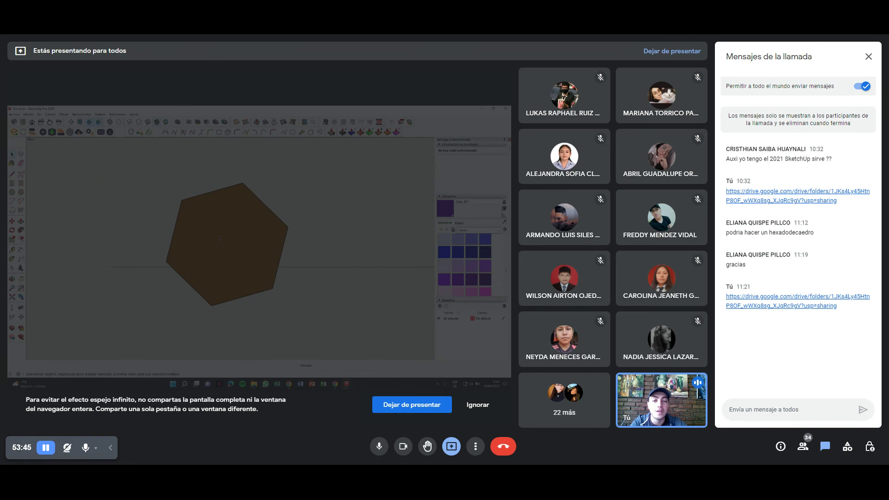
Set the camera to perspective projection, then bring up the Ver menu.
scroll(219, 239, "up", 2)
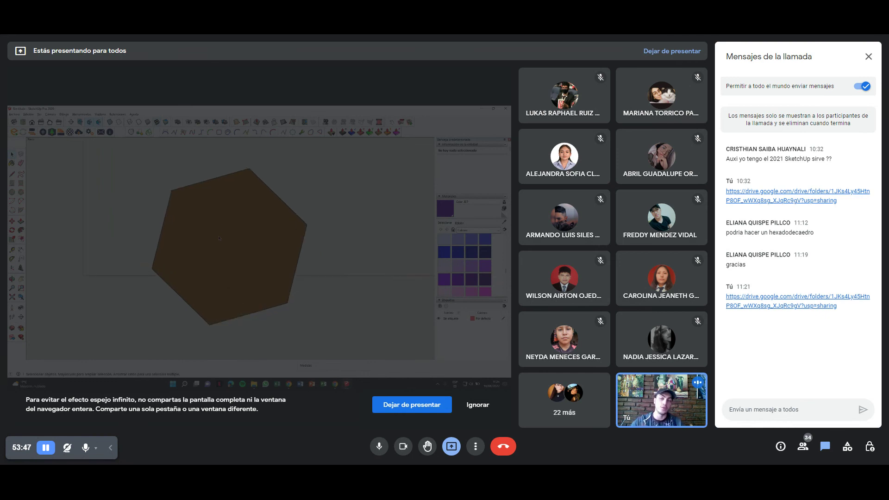
left_click(51, 115)
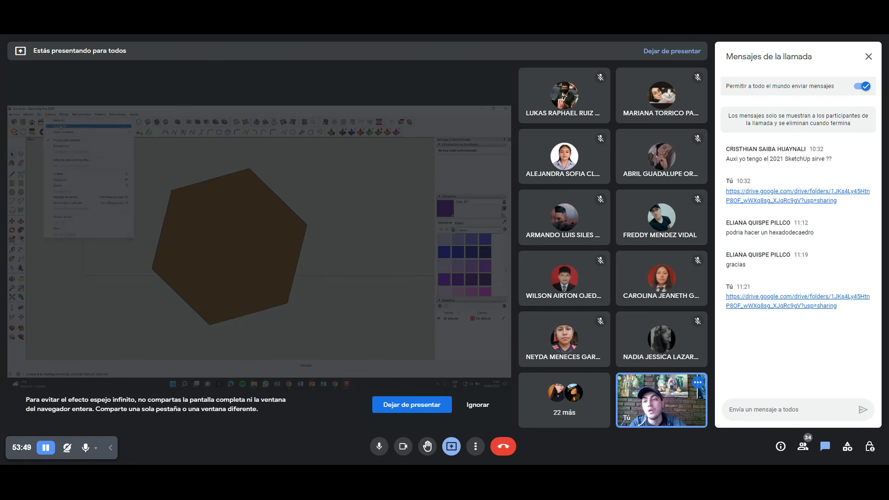
left_click(62, 147)
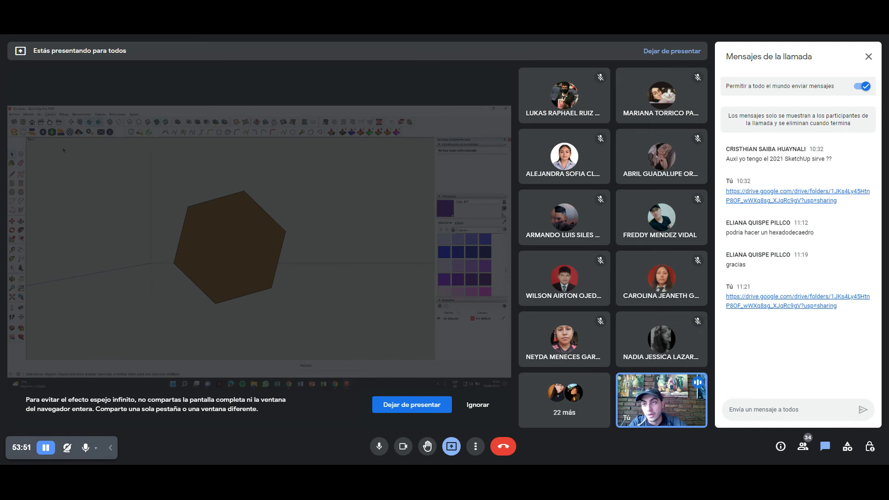
left_click(40, 114)
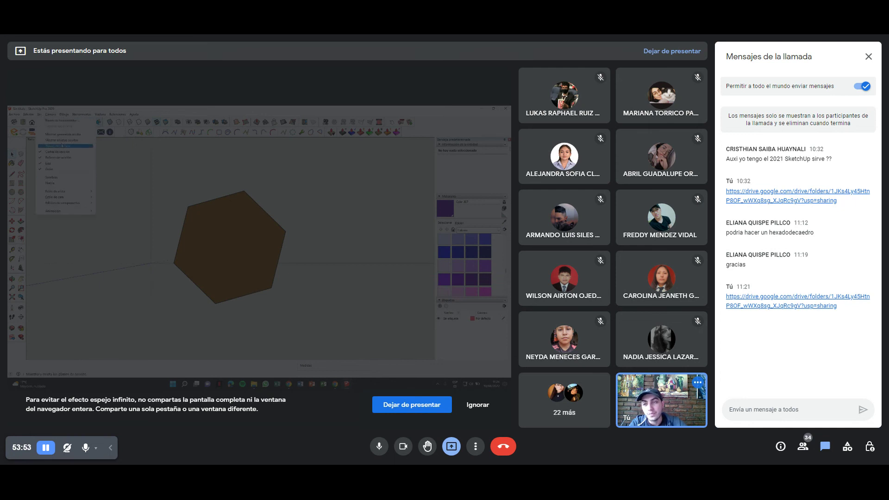
Toggle Ver > Guías off and on a few times, leaving the guide lines shown.
left_click(64, 169)
left_click(32, 122)
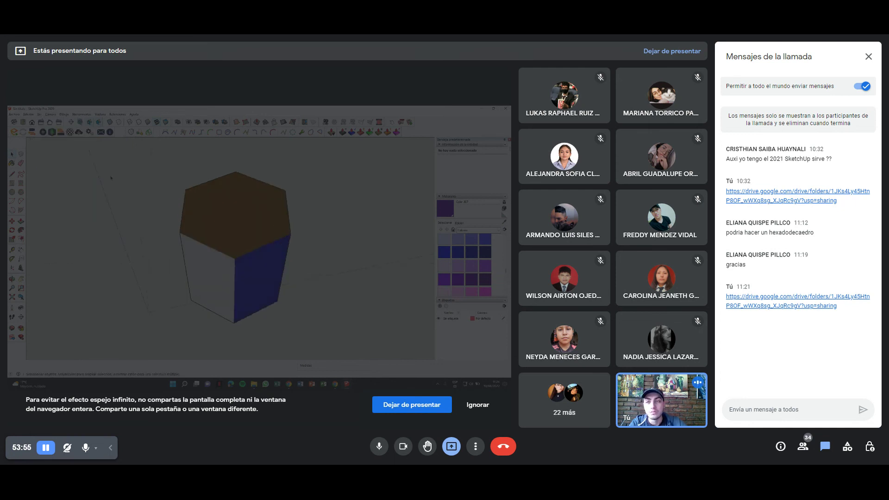
left_click(39, 114)
left_click(51, 169)
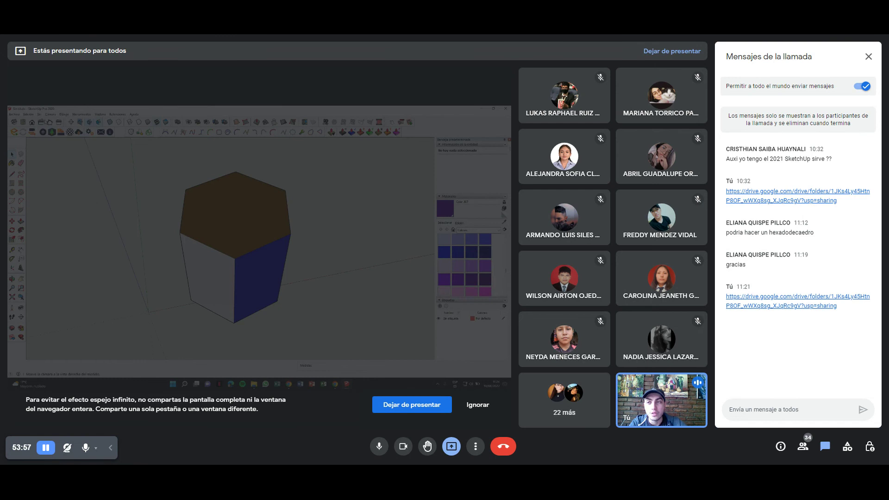
left_click(40, 115)
left_click(51, 168)
middle_click_drag(196, 230, 206, 213)
left_click(40, 115)
left_click(51, 169)
Take a Snipping Tool screenshot of the prism from a slightly higher viewpoint.
mouse_move(125, 225)
middle_mouse_down()
mouse_move(222, 252)
mouse_move(179, 237)
middle_mouse_up()
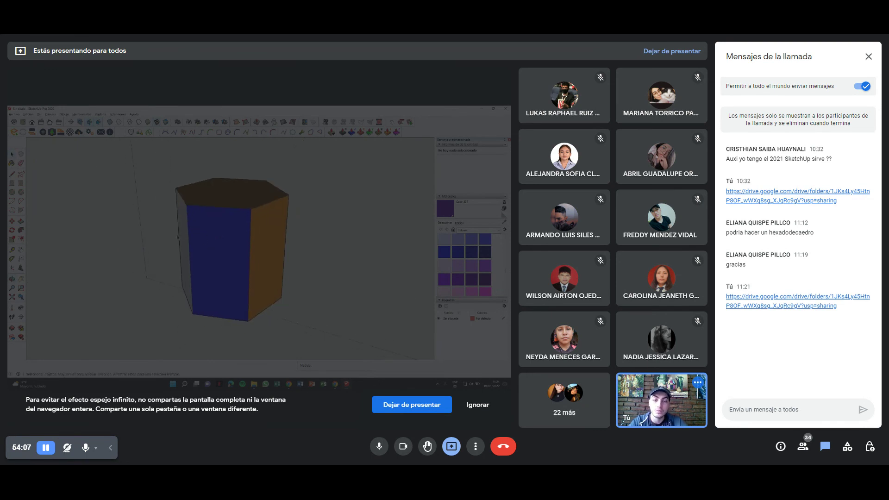
key("super+shift+s")
left_click_drag(160, 161, 318, 331)
Hide and reshow the drawing axes, then orbit, zoom and pan to show the yellow face.
left_click(39, 114)
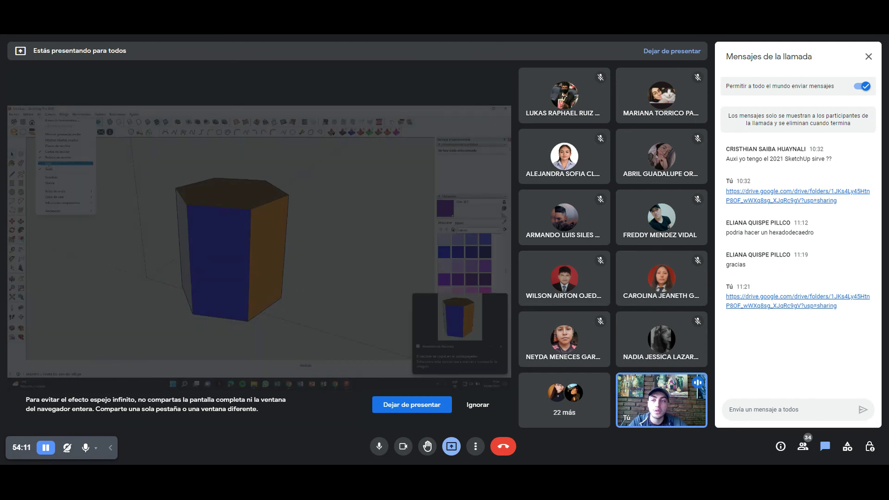
left_click(49, 164)
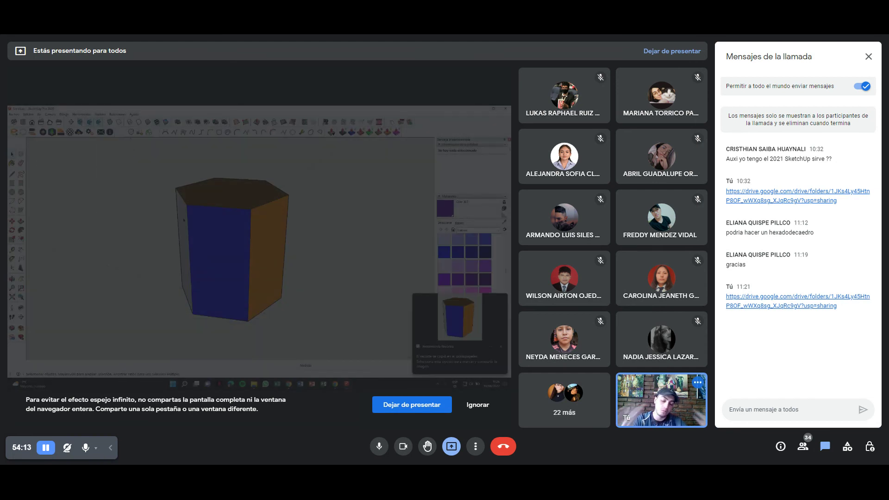
left_click(39, 113)
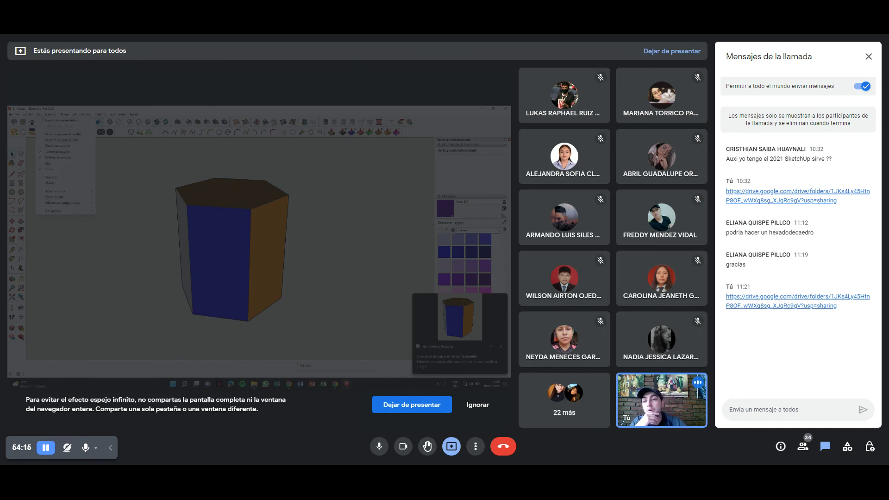
left_click(49, 164)
mouse_move(65, 158)
middle_mouse_down()
mouse_move(107, 156)
mouse_move(114, 170)
mouse_move(131, 171)
middle_mouse_up()
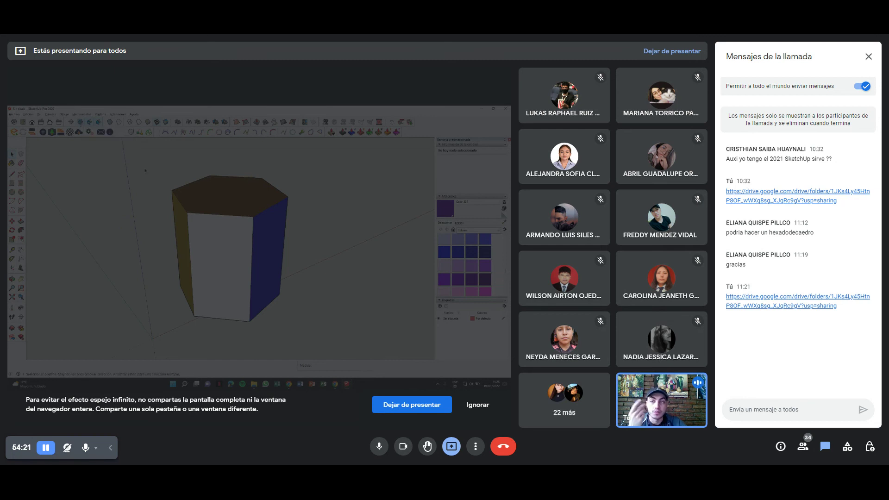
scroll(222, 217, "down", 3)
scroll(223, 217, "down", 2)
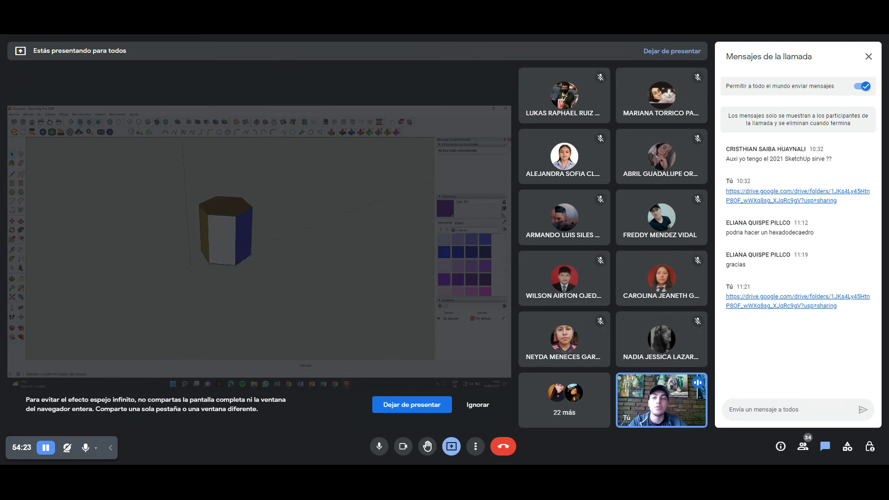
middle_click_drag(223, 217, 220, 246)
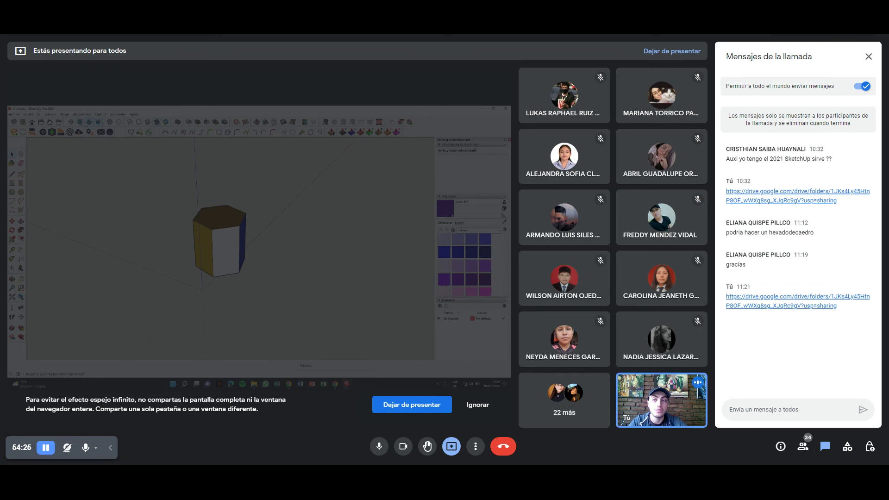
scroll(81, 156, "up", 2)
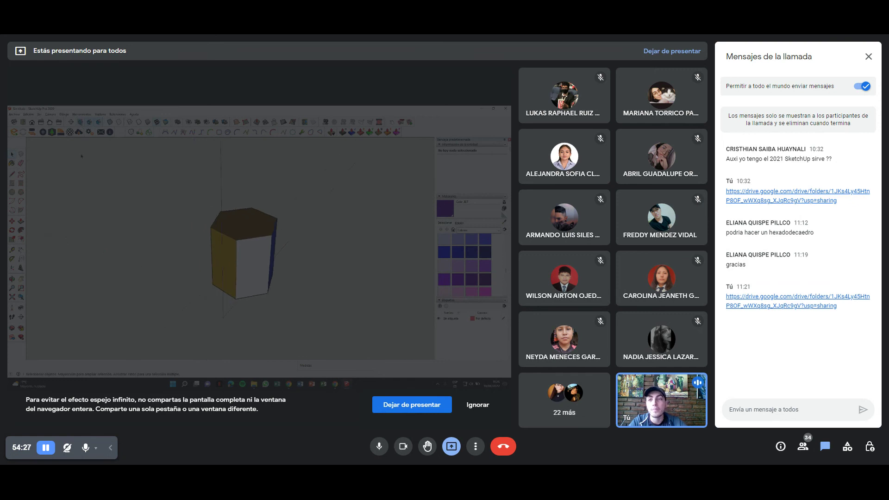
middle_click_drag(82, 156, 56, 152, "shift")
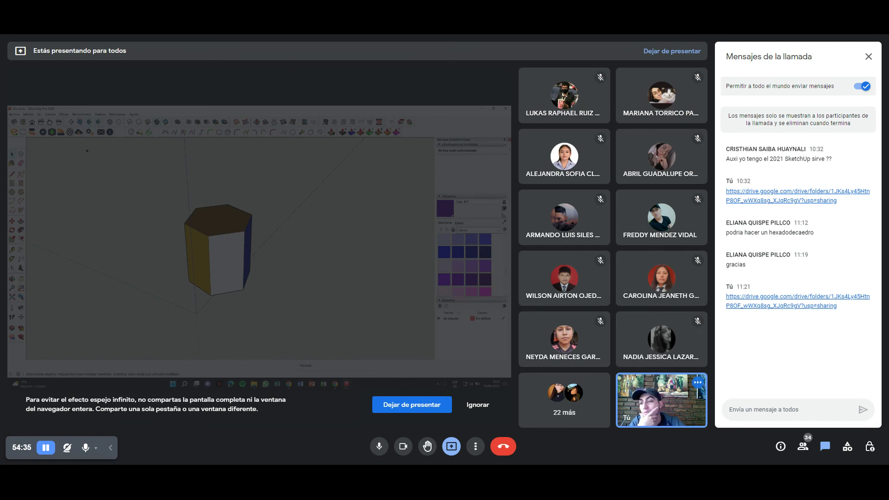
Pick the Section Plane tool and orbit to bring the blue face to the front.
left_click(20, 328)
scroll(224, 222, "up", 2)
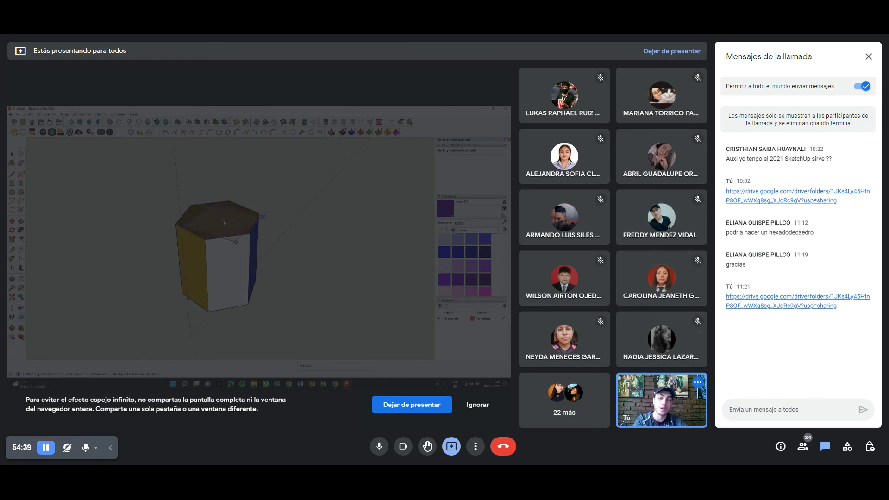
middle_click_drag(224, 223, 221, 261)
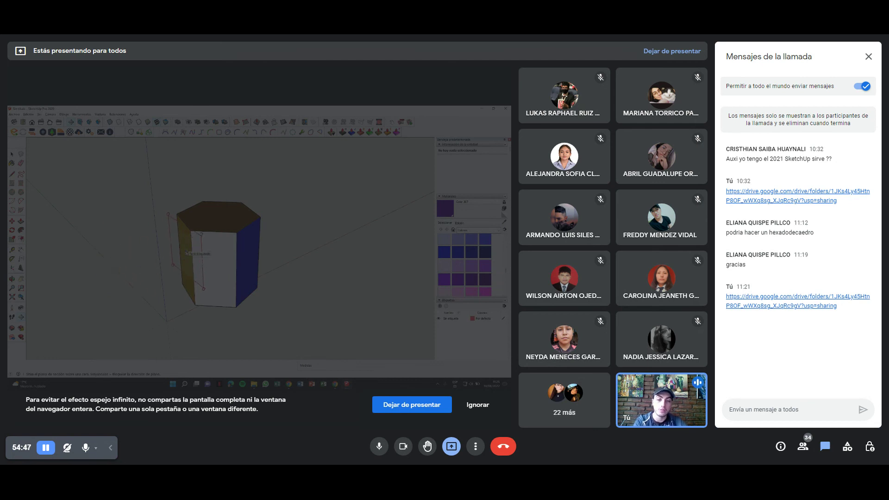
middle_click_drag(187, 254, 200, 250)
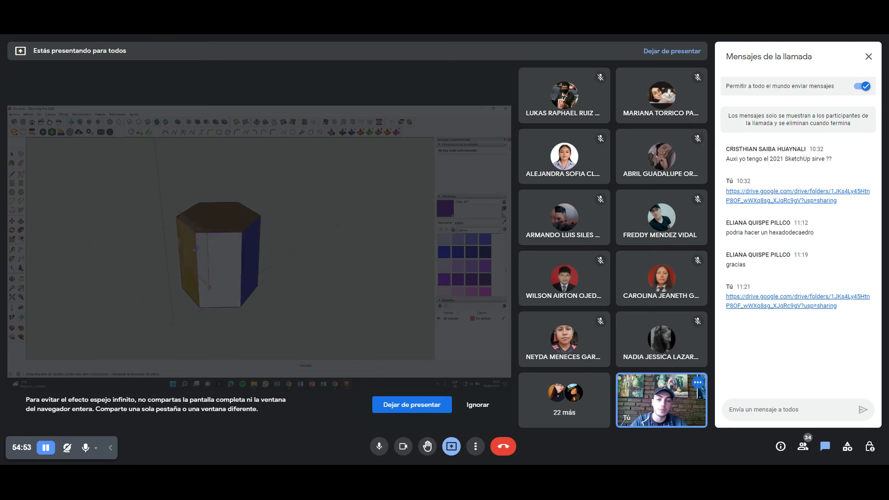
middle_click_drag(206, 245, 111, 251)
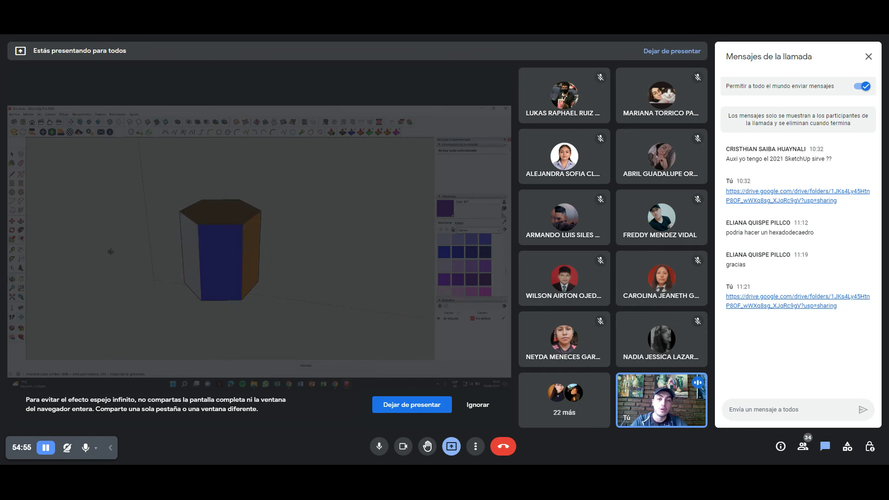
Place a section plane on the blue face with symbol A and confirm with Aceptar.
left_click(220, 263)
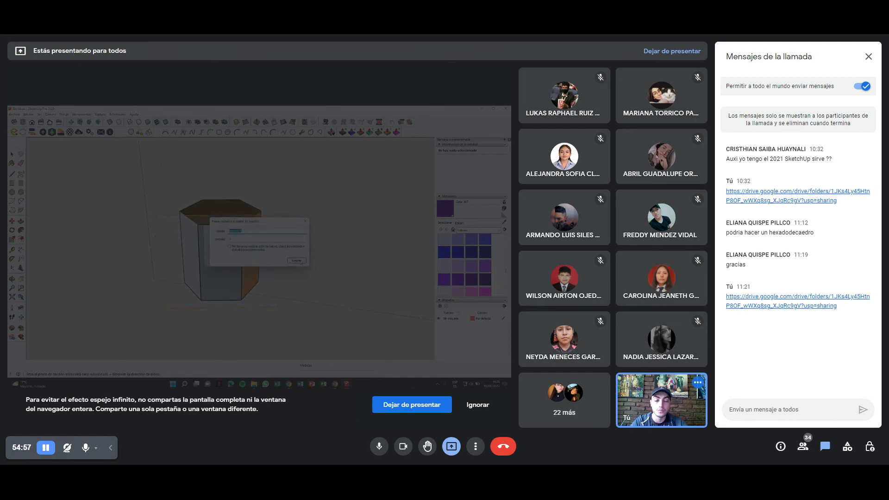
left_click(244, 239)
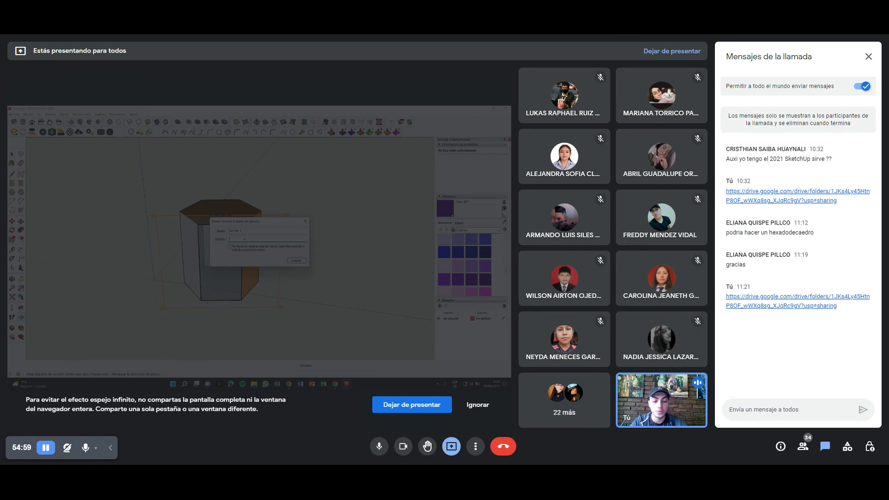
type("A")
left_click_drag(246, 232, 204, 227)
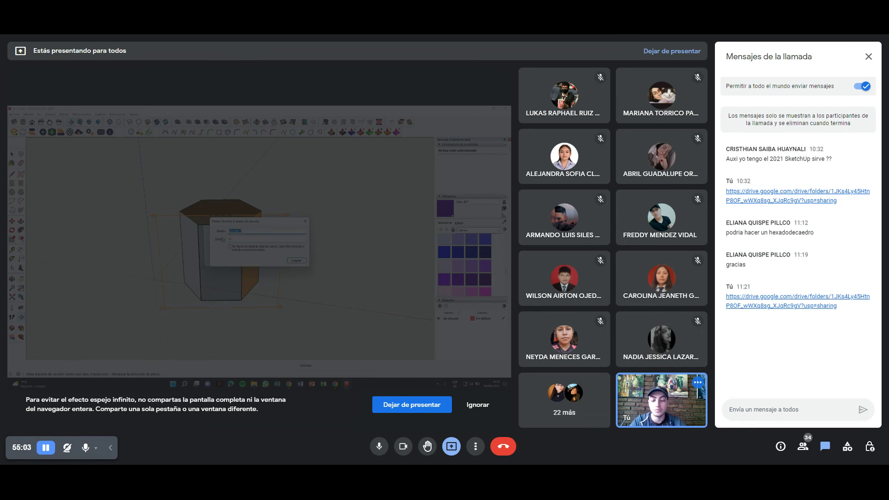
left_click(296, 261)
Move the section plane to a new spot on the prism with the Move tool (M).
scroll(309, 260, "up", 8)
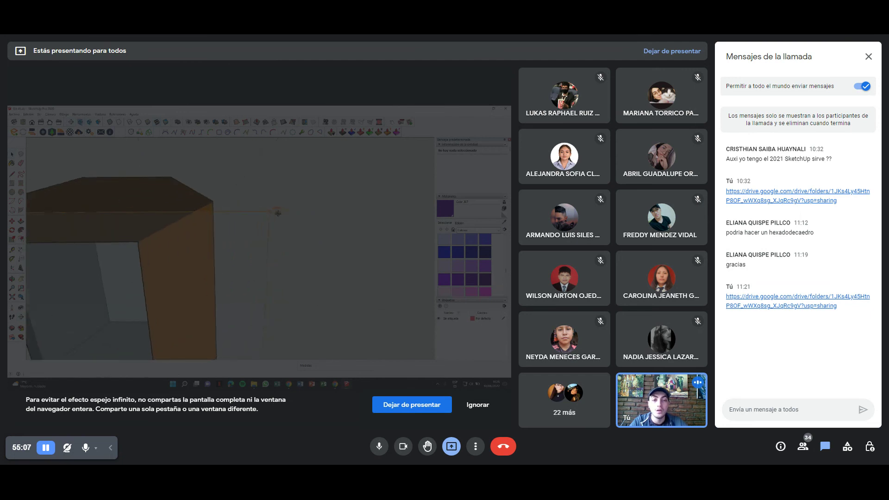
scroll(250, 311, "down", 8)
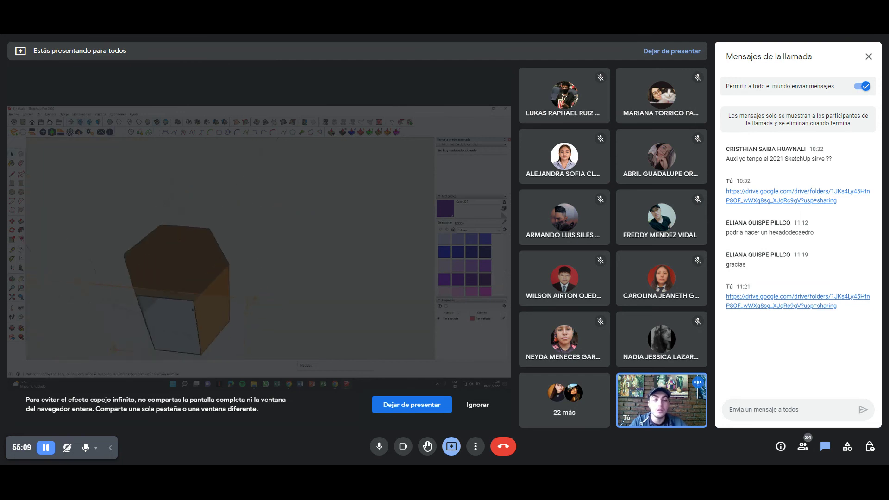
scroll(494, 252, "down", 5)
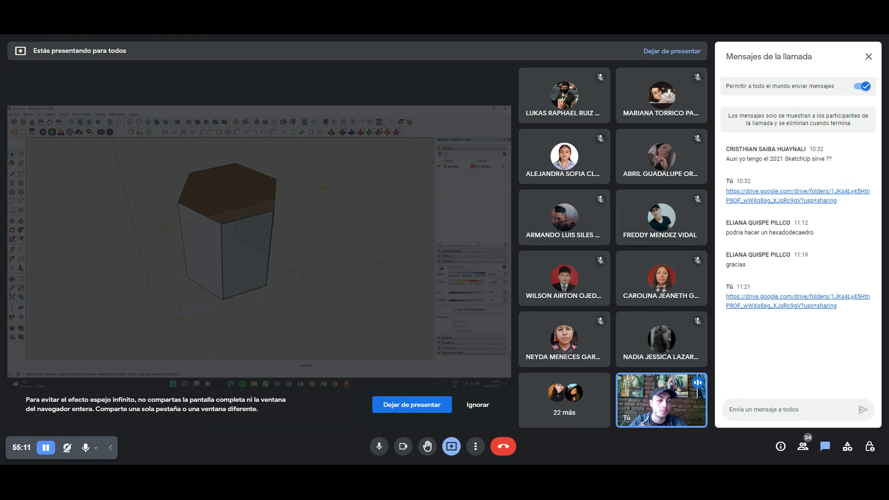
key("b")
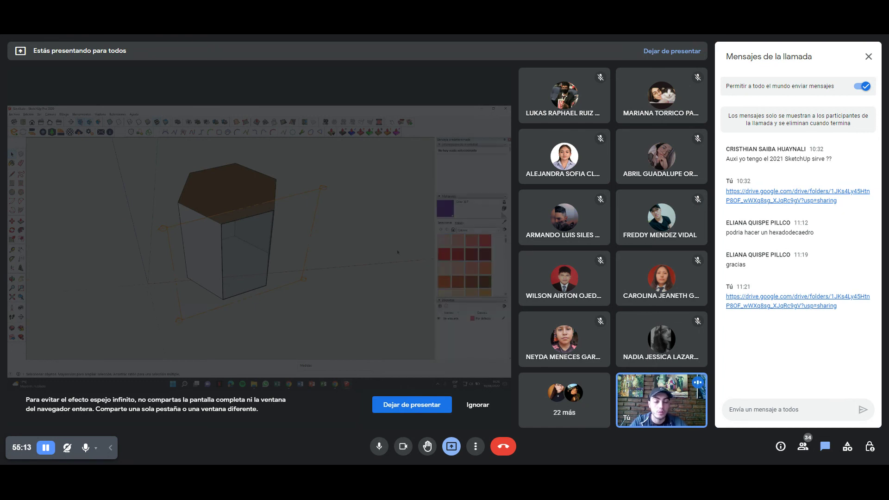
middle_click_drag(260, 244, 266, 211)
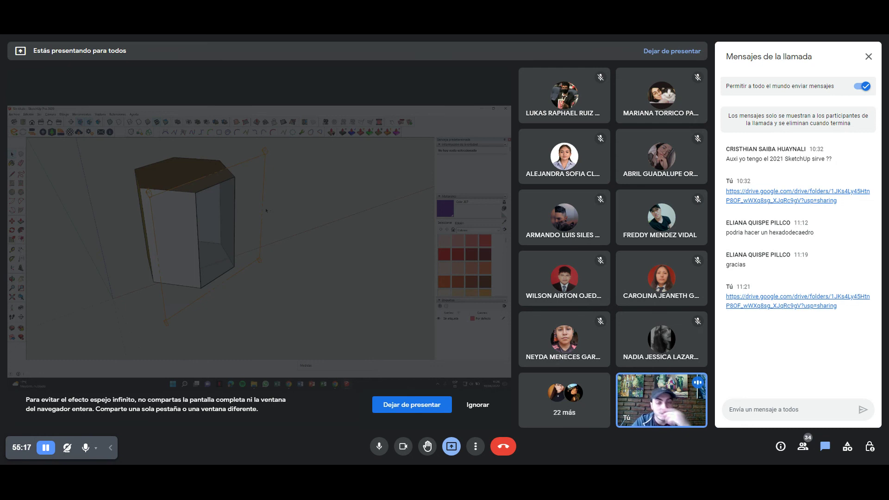
key("m")
left_click(266, 210)
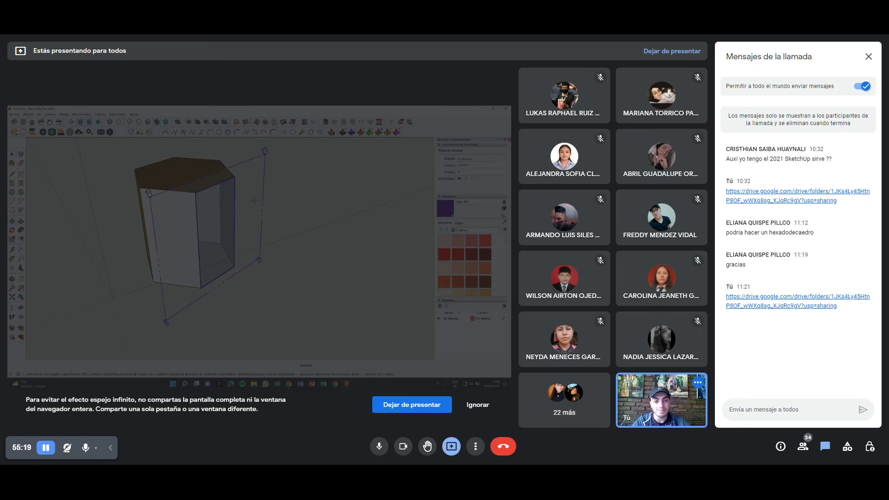
left_click(253, 208)
key("space")
Turn off Display Section Cuts so the whole prism shows with the plane outline.
middle_click_drag(254, 209, 220, 224)
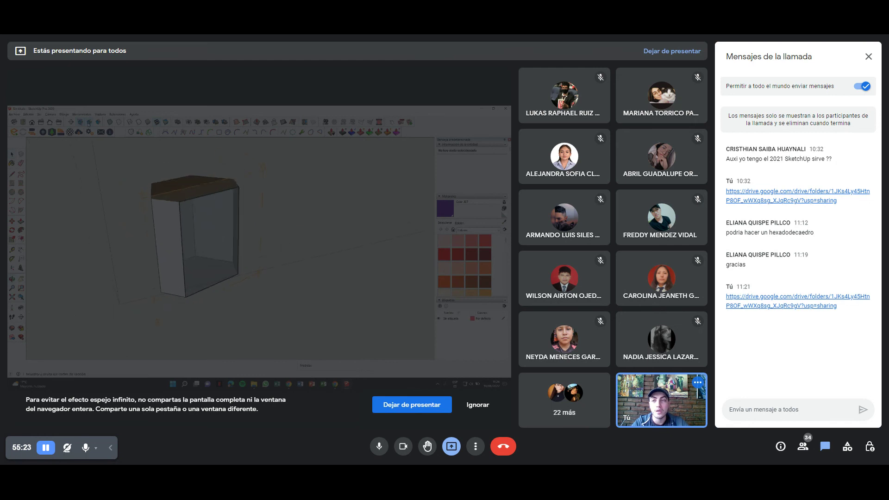
left_click(89, 122)
left_click(88, 122)
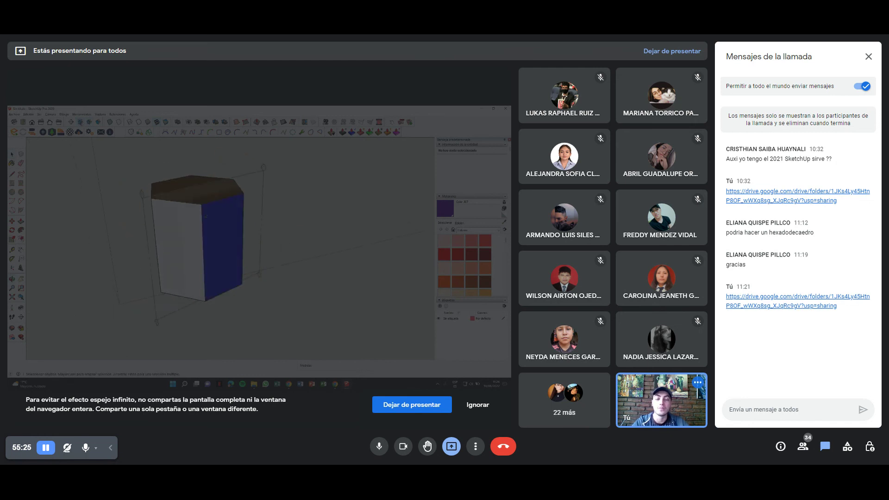
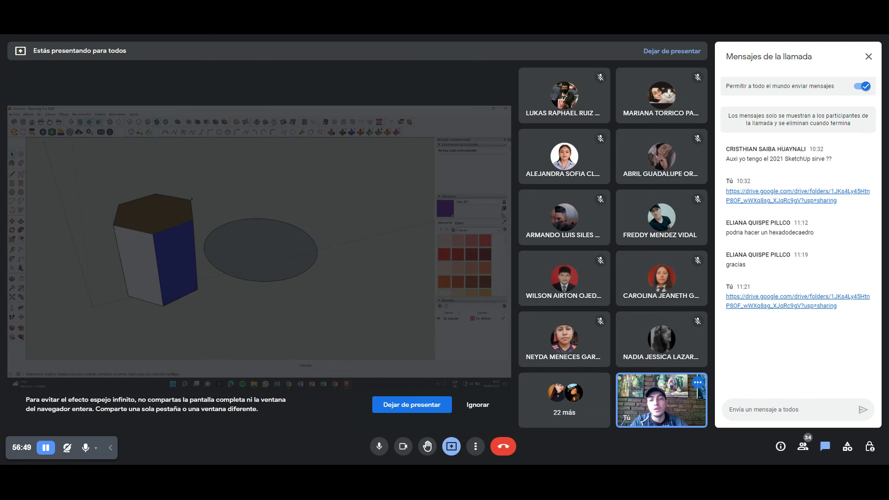
Delete the ellipse and switch the camera to Parallel Projection.
mouse_move(139, 194)
middle_mouse_down()
mouse_move(203, 233)
mouse_move(166, 239)
mouse_move(170, 255)
mouse_move(276, 208)
middle_mouse_up()
left_click(276, 208)
key("Delete")
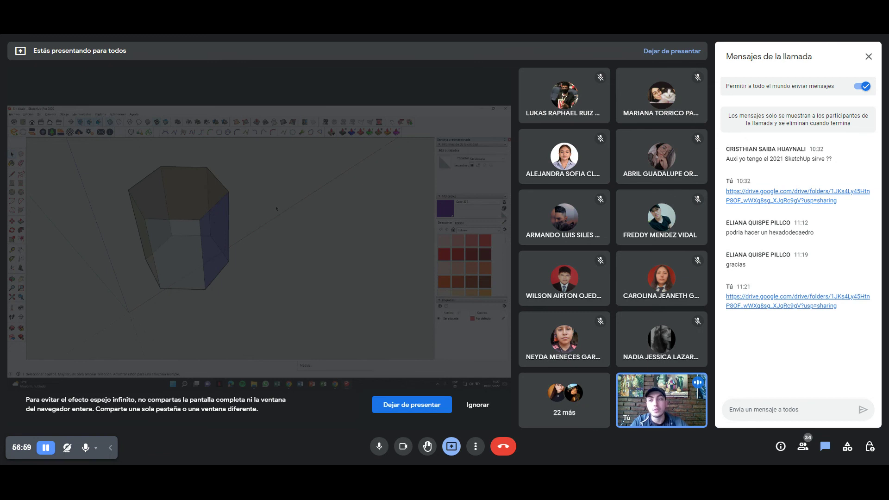
left_click(51, 115)
left_click(65, 140)
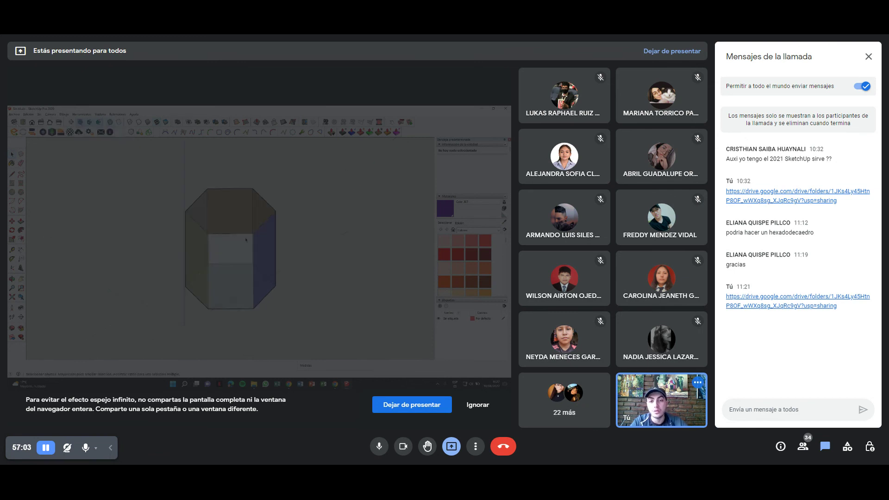
Draw a flat rectangle on the ground beside the hexagonal prism.
mouse_move(253, 260)
middle_mouse_down()
mouse_move(51, 185)
mouse_move(185, 244)
mouse_move(248, 230)
middle_mouse_up()
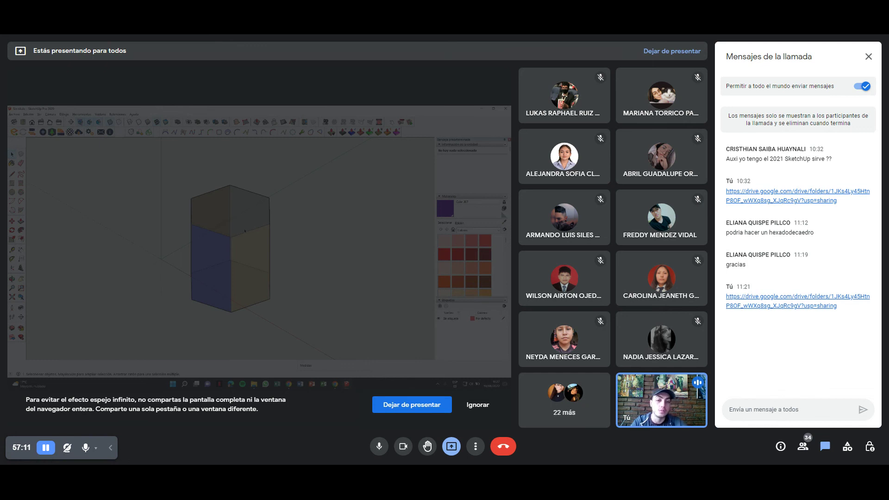
middle_click_drag(245, 231, 246, 258)
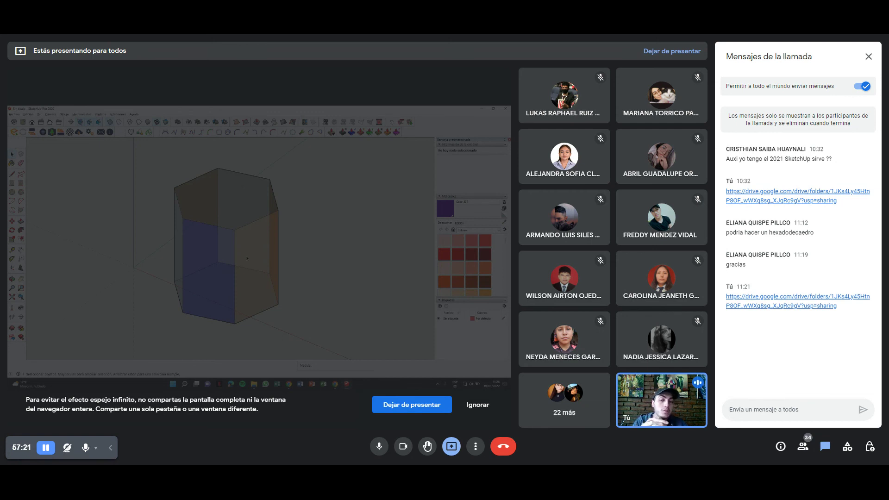
mouse_move(247, 258)
middle_mouse_down()
mouse_move(236, 257)
mouse_move(240, 273)
middle_mouse_up()
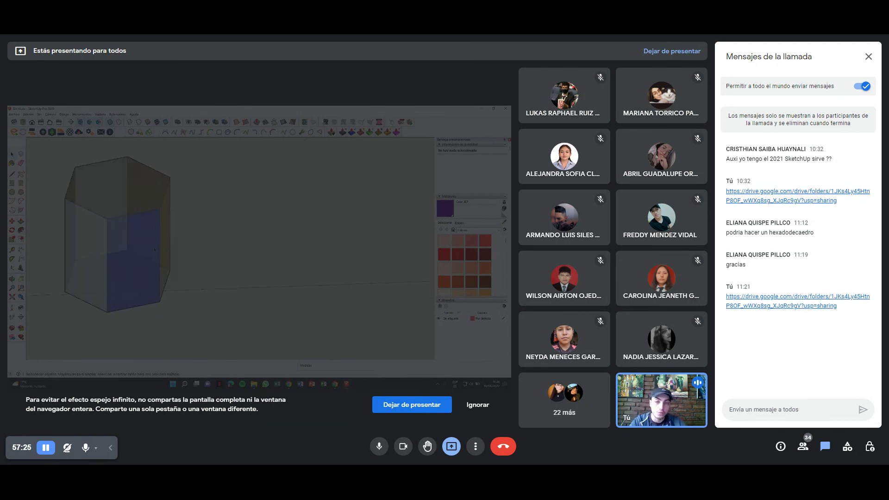
left_click(291, 224)
Push/Pull the rectangle up into a tall box beside the prism.
key("p")
left_click(278, 252)
middle_click_drag(278, 253, 222, 230)
left_click(223, 192)
key("space")
middle_click_drag(304, 228, 191, 218)
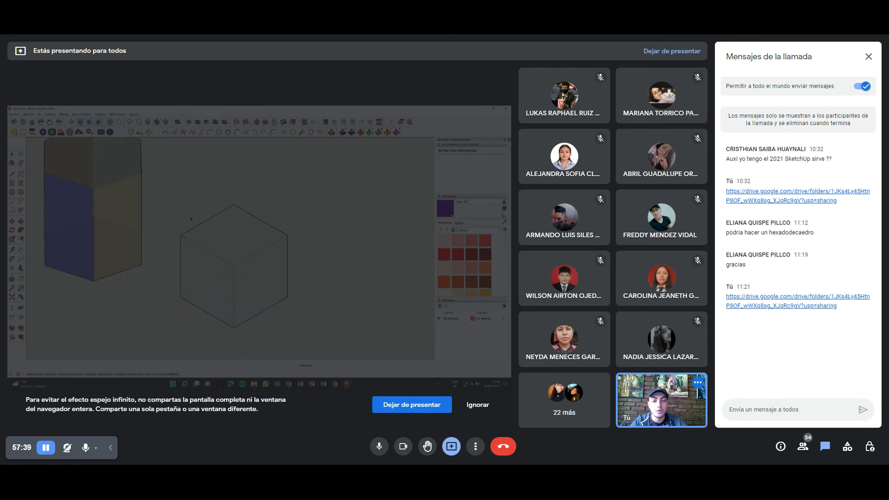
middle_click_drag(251, 266, 224, 240, "shift")
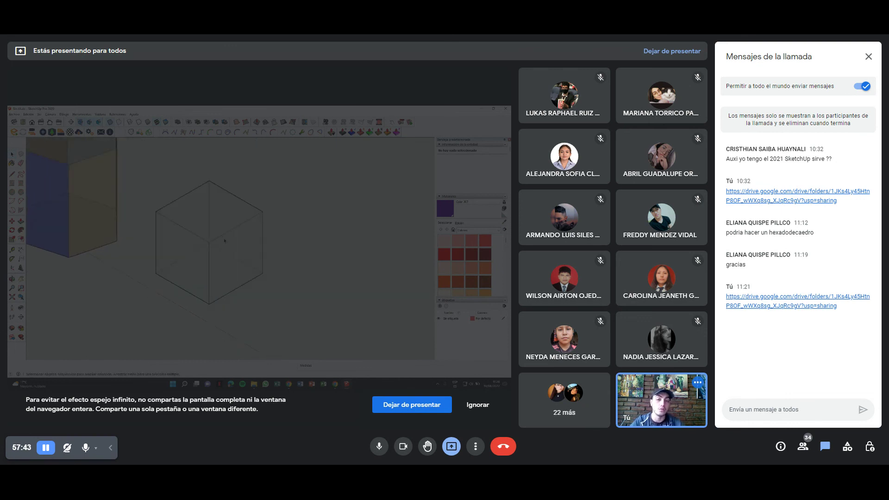
mouse_move(213, 239)
middle_mouse_down()
mouse_move(195, 237)
mouse_move(135, 187)
middle_mouse_up()
middle_click_drag(285, 260, 256, 245)
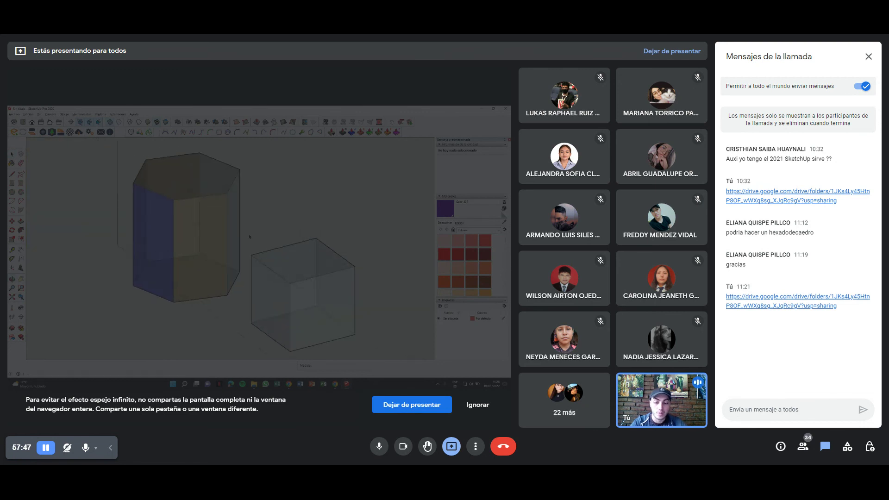
scroll(266, 238, "up", 5)
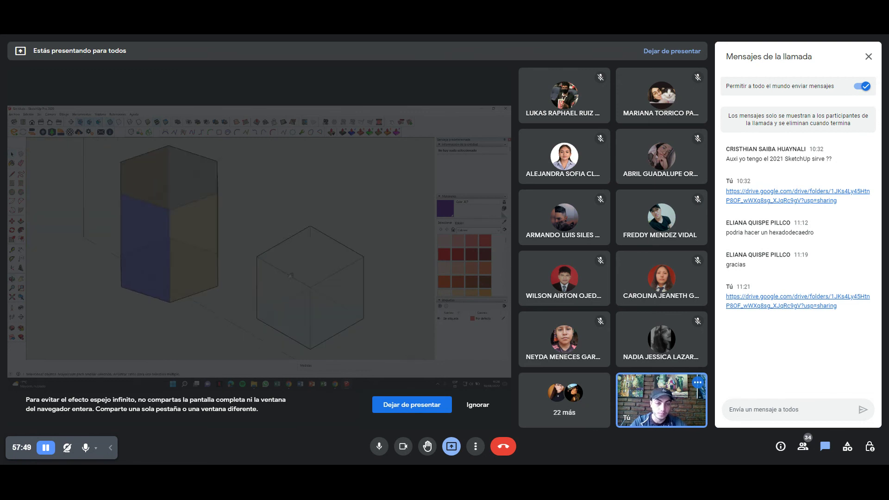
middle_click_drag(266, 237, 221, 241, "shift")
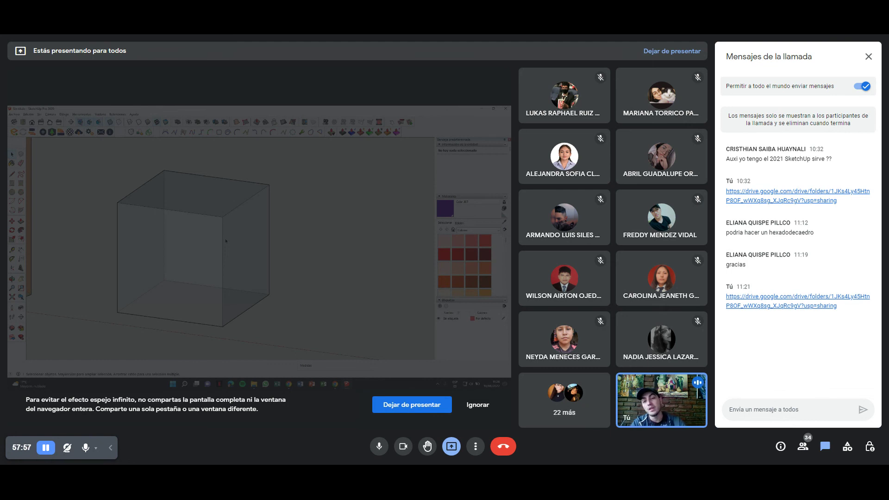
mouse_move(226, 240)
middle_mouse_down()
mouse_move(190, 213)
mouse_move(210, 217)
mouse_move(167, 250)
mouse_move(198, 242)
middle_mouse_up()
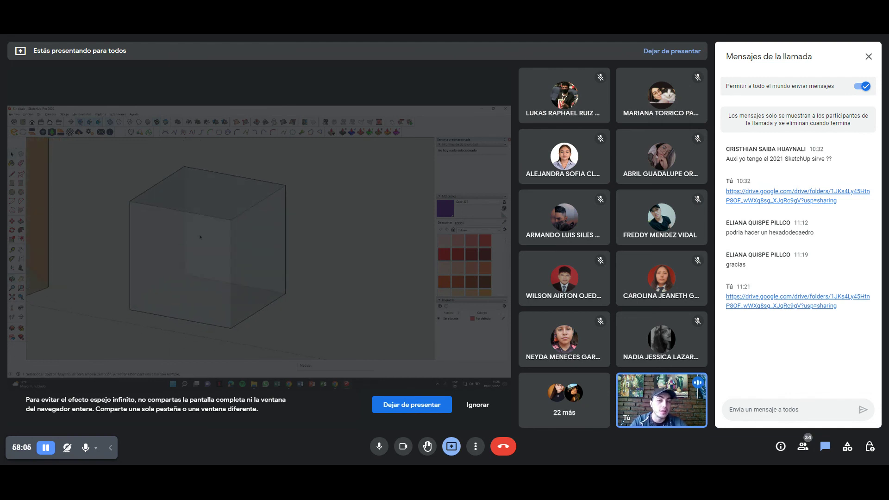
Paint the box's top, front and right faces purple with the Paint Bucket.
key("b")
left_click(239, 183)
left_click(211, 236)
left_click(257, 240)
key("space")
mouse_move(317, 229)
middle_mouse_down()
mouse_move(290, 234)
mouse_move(285, 256)
middle_mouse_up()
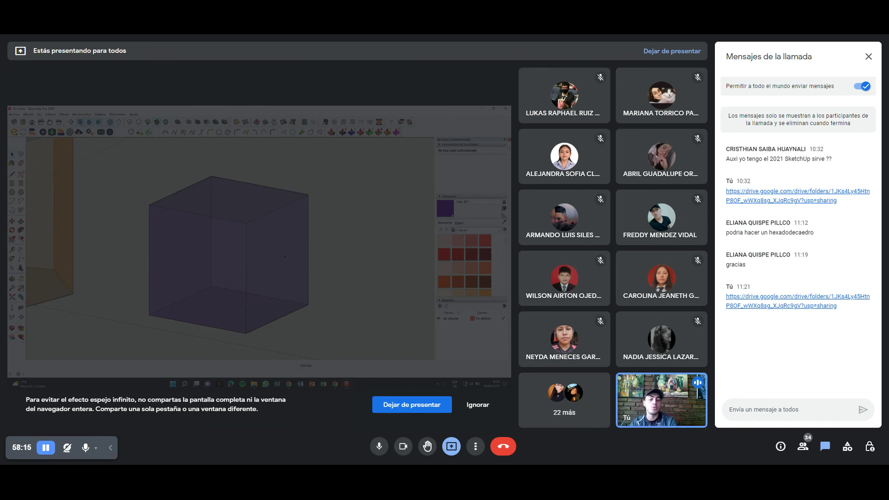
middle_click_drag(259, 223, 252, 216, "shift")
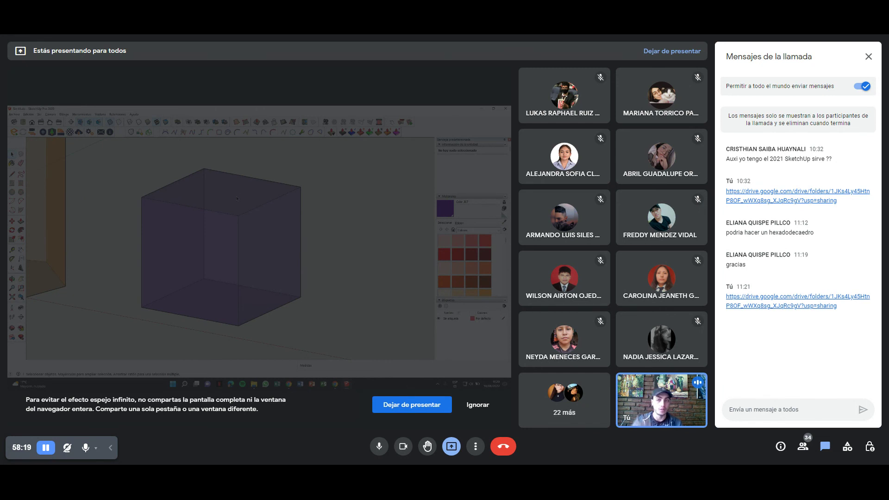
Cycle through X-ray, Back Edges, Wireframe, Shaded and Monochrome display styles.
left_click(120, 122)
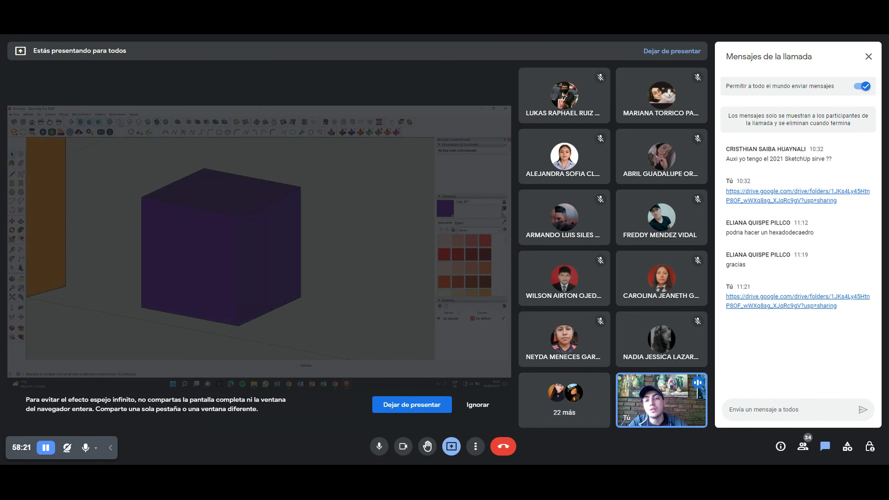
scroll(207, 204, "up", 3)
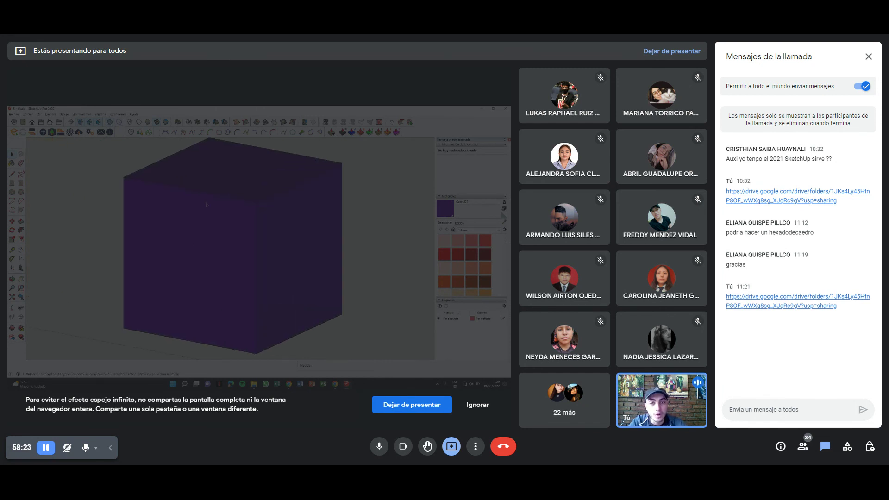
left_click(111, 122)
left_click(119, 123)
left_click(130, 122)
scroll(179, 188, "down", 3)
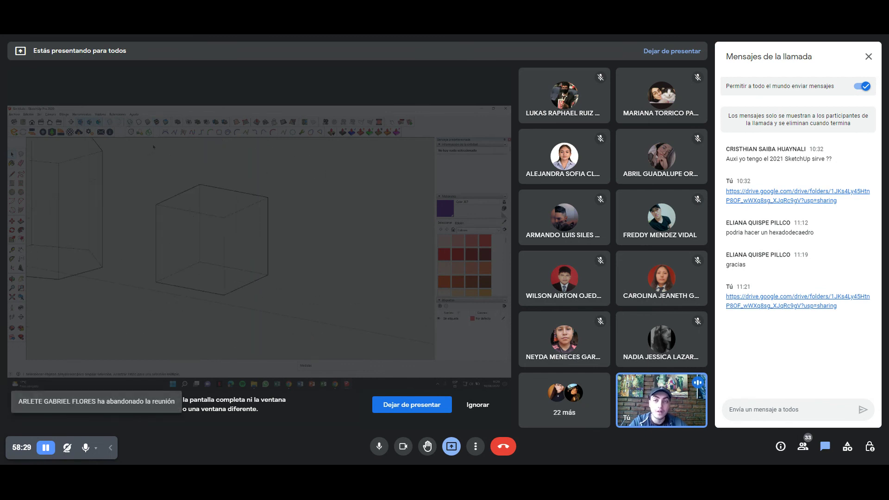
left_click(148, 122)
left_click(166, 122)
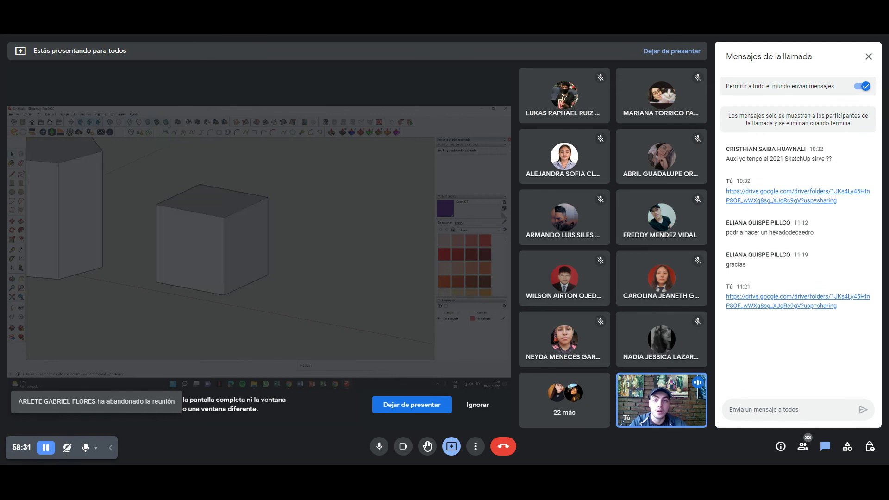
Switch to Hidden Line, then Shaded with Textures, and undo the box's purple paint.
left_click(139, 123)
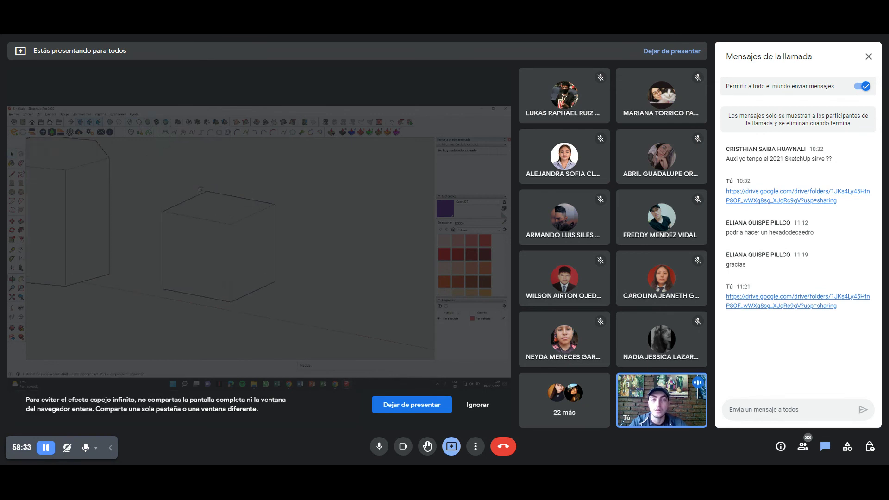
left_click(157, 122)
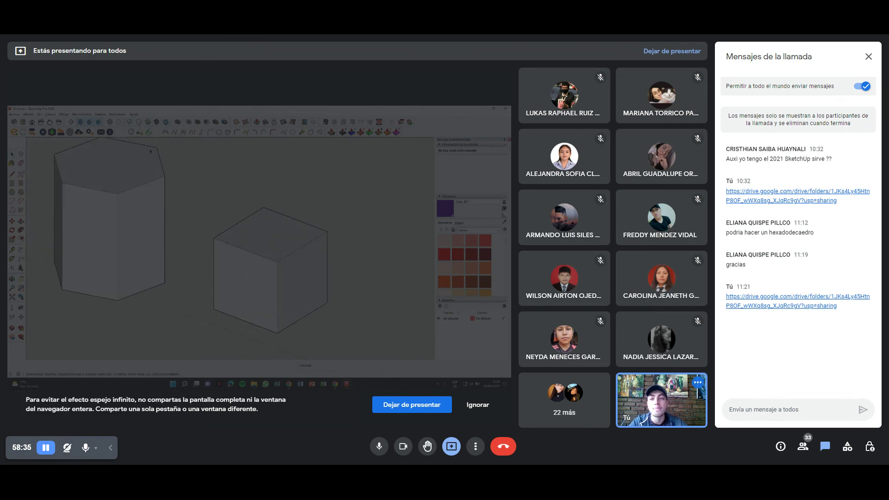
left_click(158, 125)
mouse_move(237, 253)
middle_mouse_down()
mouse_move(260, 227)
mouse_move(190, 141)
middle_mouse_up()
key("ctrl+z")
key("ctrl+z")
key("ctrl+z")
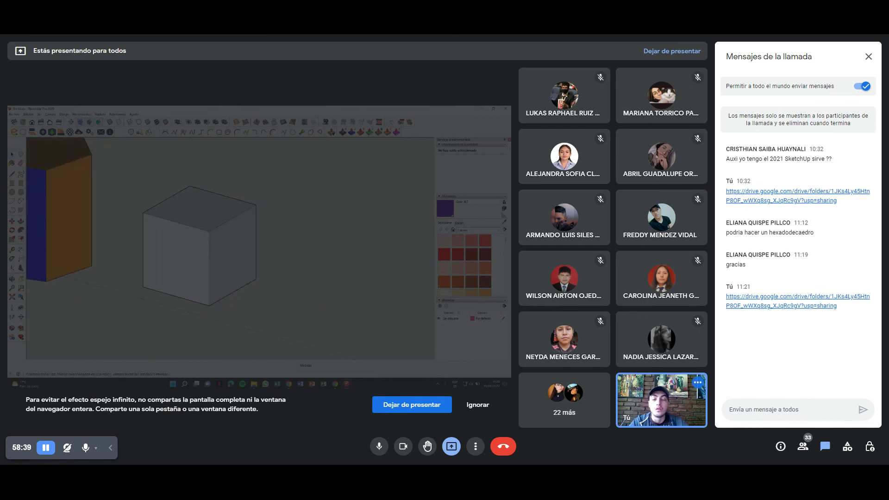
Make the box a single group from its context menu.
middle_click_drag(188, 190, 181, 153)
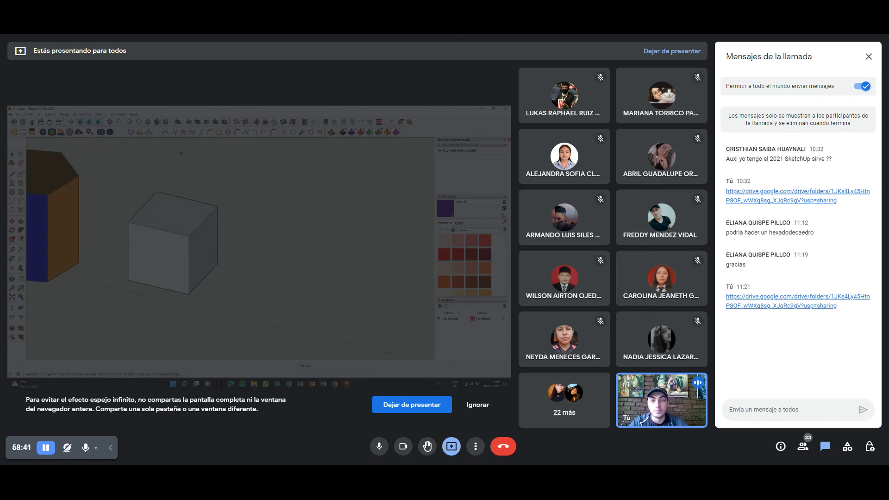
key("m")
key("ctrl")
left_click(172, 220)
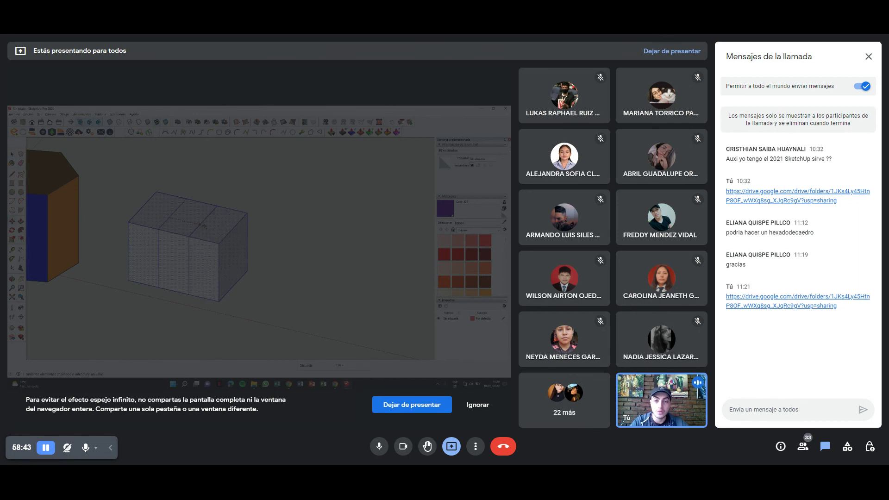
key("space")
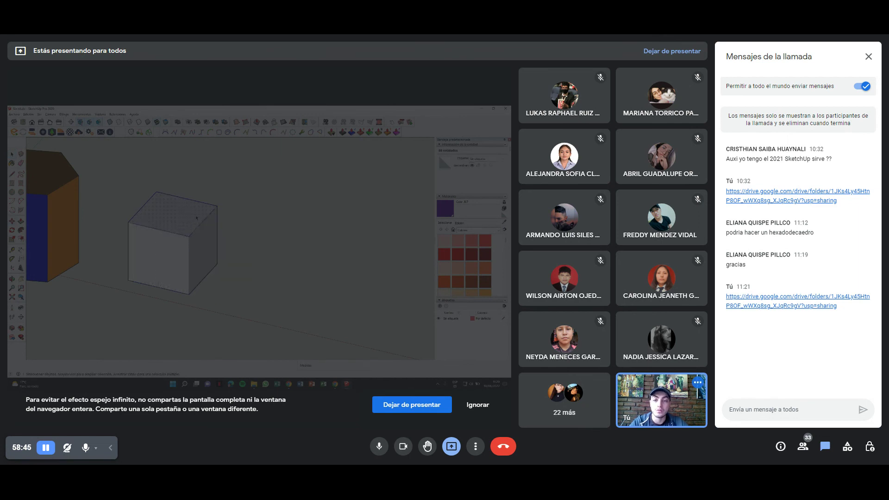
right_click(196, 217)
left_click(225, 263)
Try merging the box sections with Solid Tools Union, then undo the merge.
key("m")
key("ctrl")
left_click(166, 220)
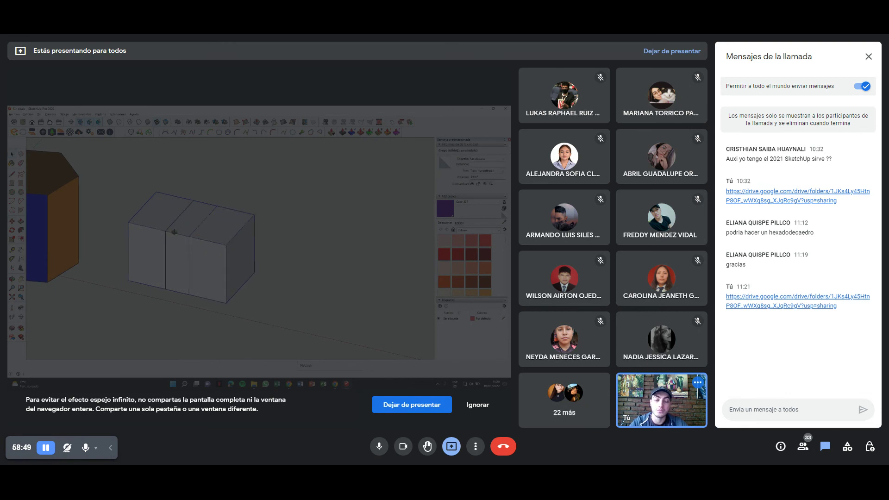
scroll(195, 227, "up", 3)
middle_click_drag(197, 226, 314, 152)
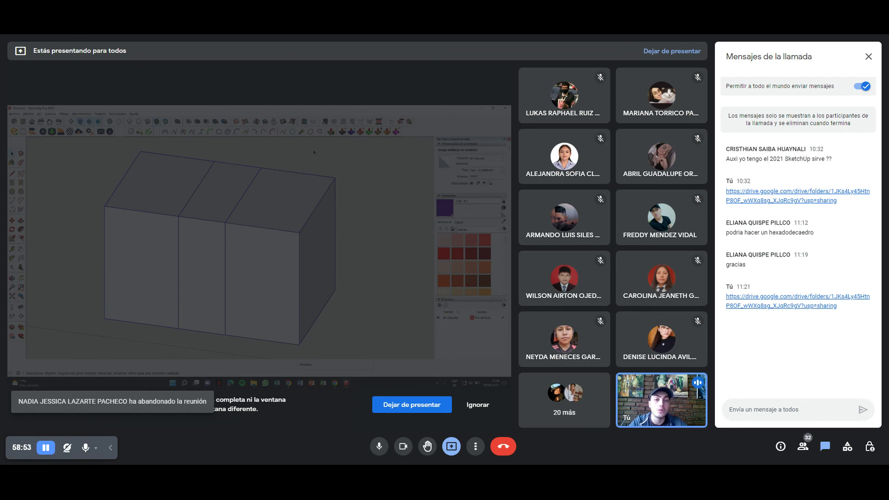
left_click(199, 123)
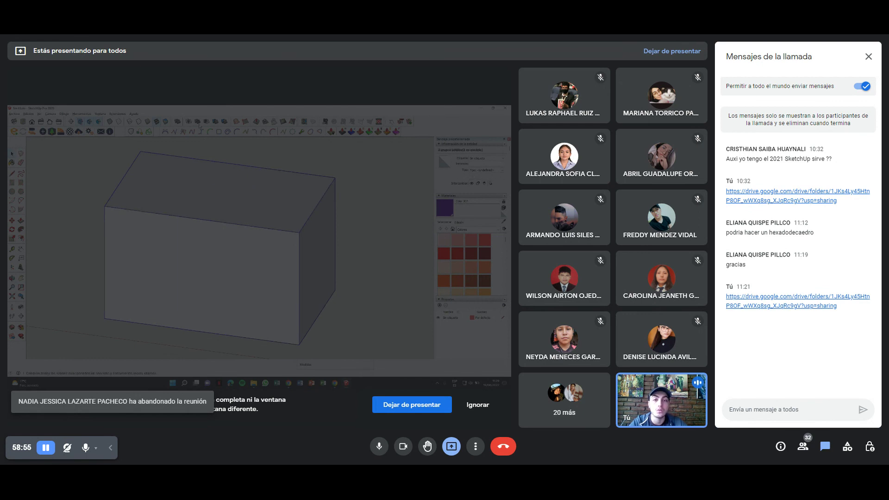
left_click(277, 162)
mouse_move(278, 163)
middle_mouse_down()
mouse_move(240, 172)
mouse_move(214, 212)
middle_mouse_up()
left_click(213, 212)
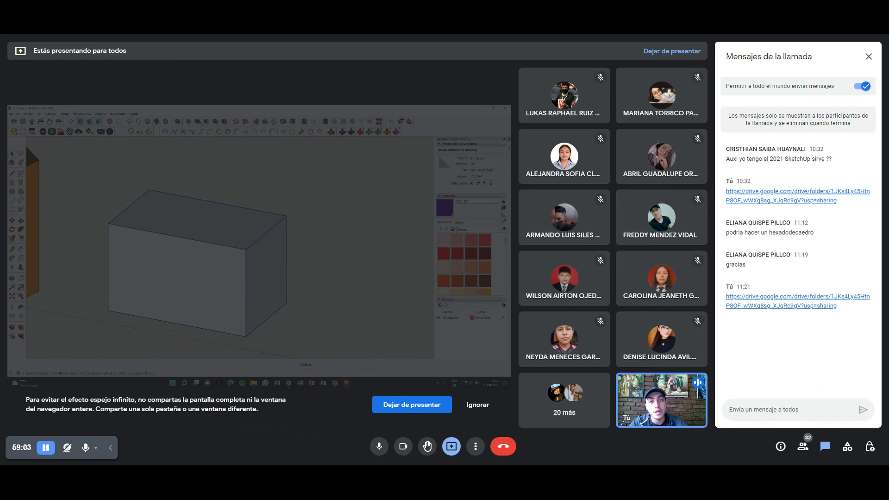
left_click(252, 170)
key("ctrl+z")
Triple-click to select all the box geometry and group it with Ctrl+G.
left_click(156, 209)
left_click(248, 223)
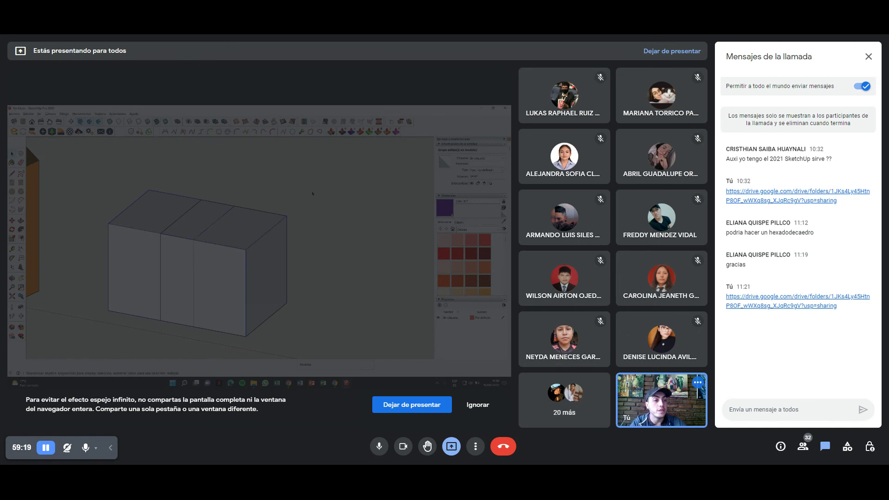
left_click(156, 212)
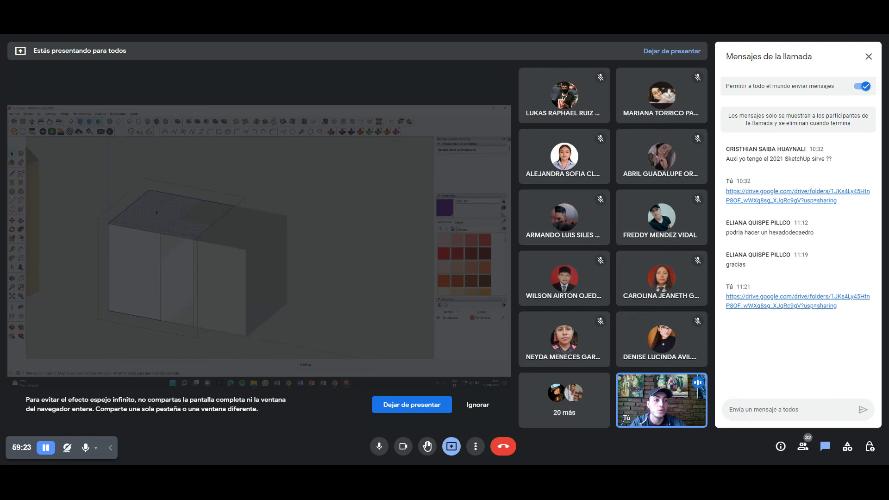
triple_click(156, 212)
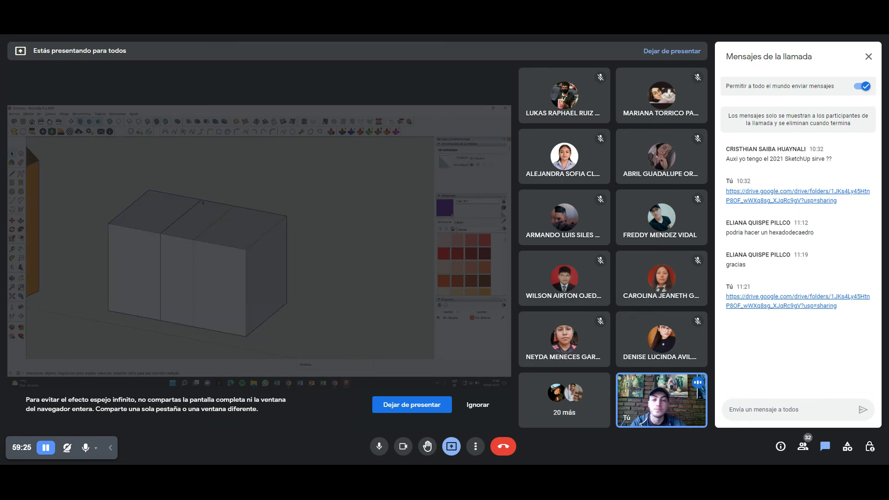
key("ctrl+g")
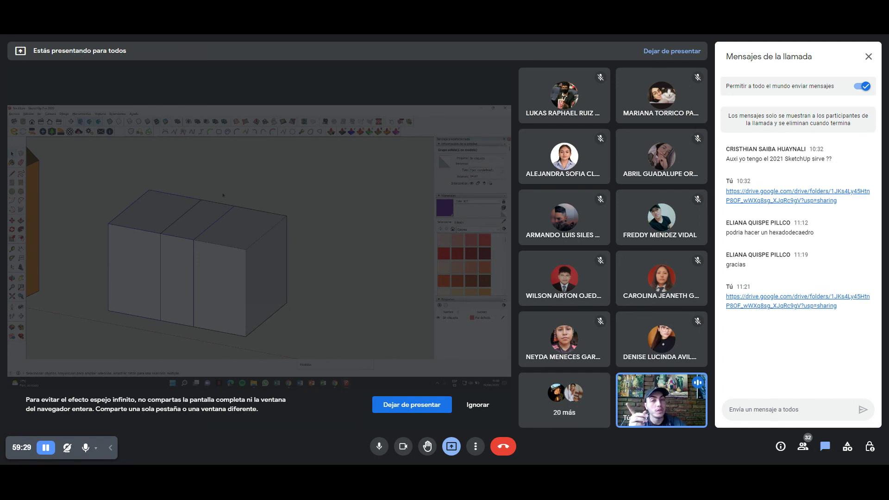
left_click(223, 195)
scroll(223, 195, "down", 2)
middle_click_drag(223, 195, 243, 199)
left_click(212, 268)
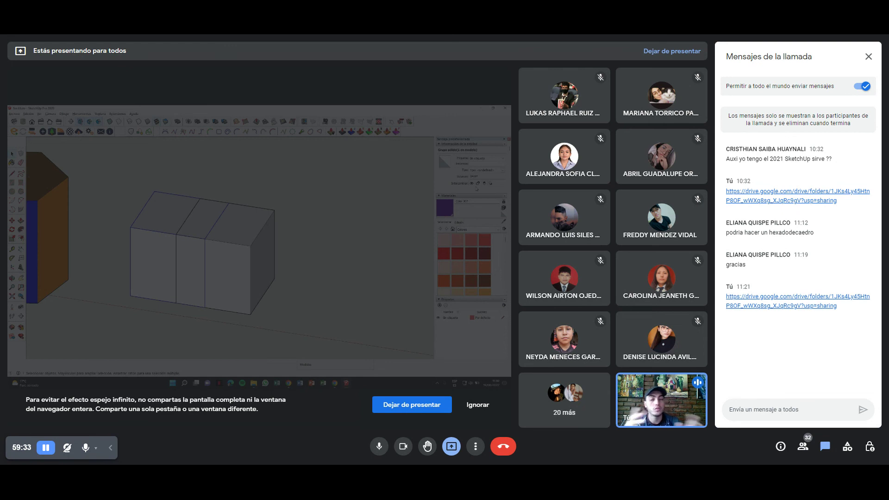
middle_click_drag(213, 203, 157, 207)
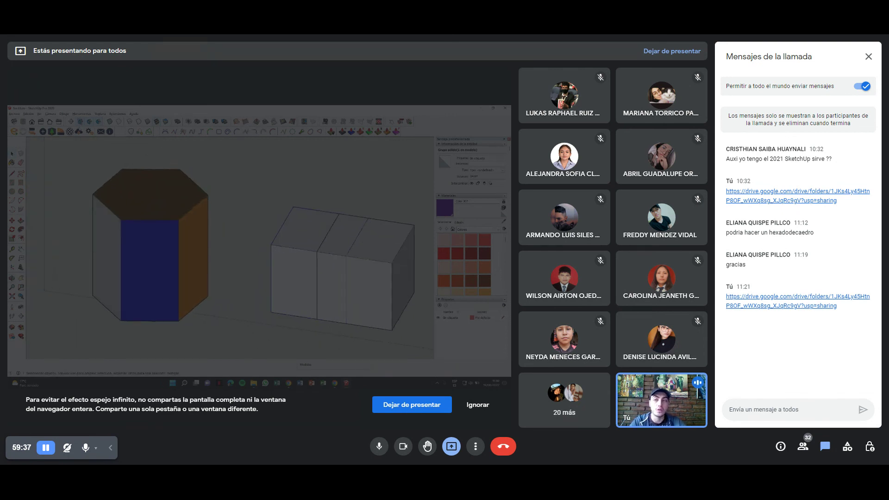
Place a section plane on the prism's front face, then undo it.
left_click(157, 242)
key("Escape")
middle_click_drag(185, 241, 203, 243)
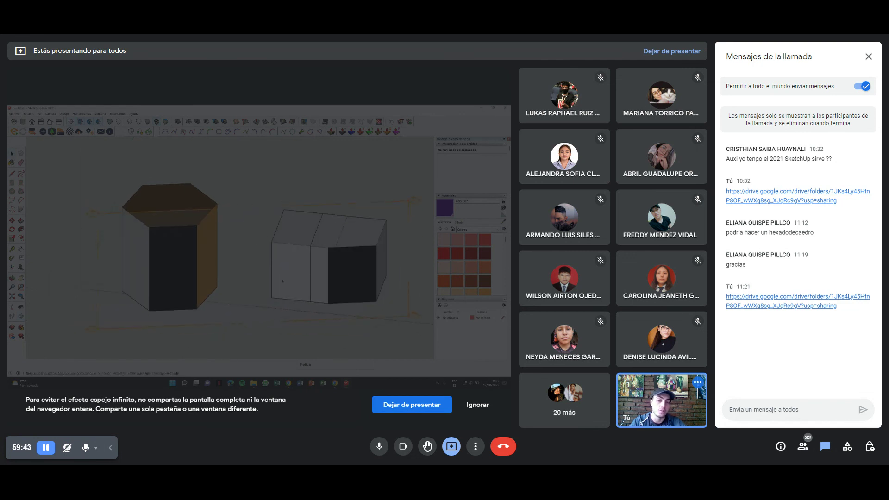
key("ctrl+z")
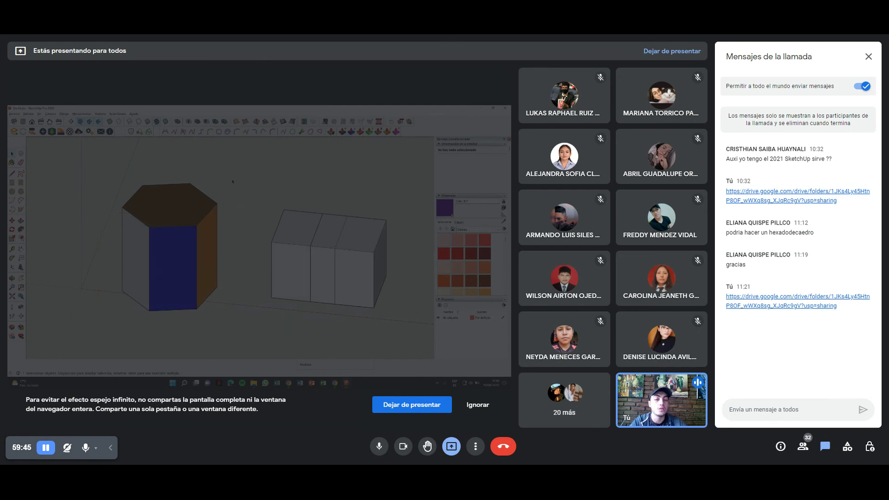
scroll(234, 180, "down", 1)
scroll(237, 178, "up", 4)
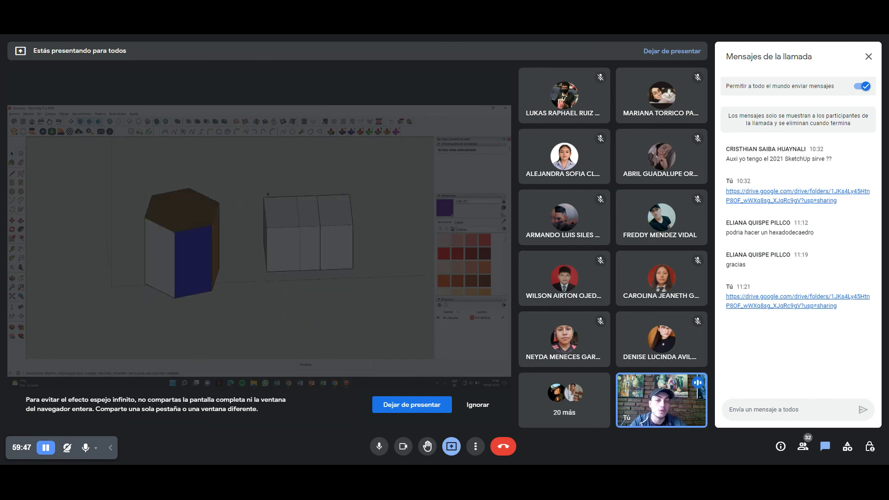
left_click(228, 215)
middle_click_drag(228, 214, 197, 206)
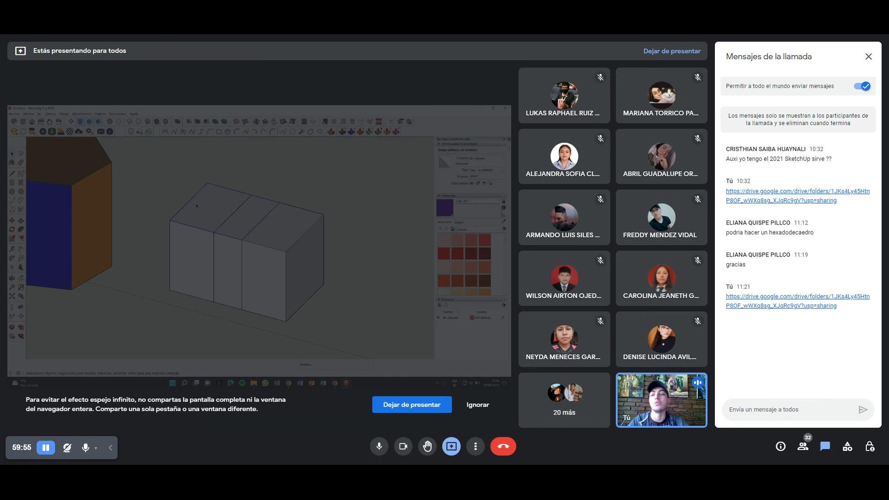
scroll(159, 173, "down", 5)
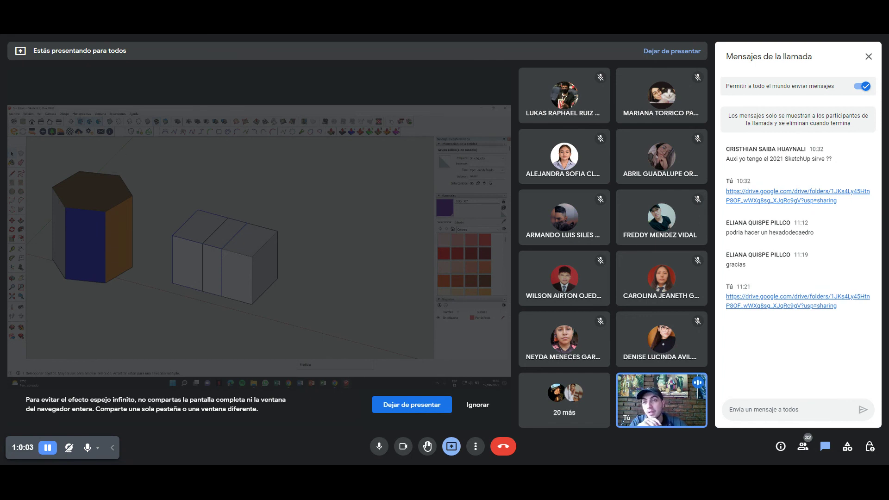
left_click(81, 113)
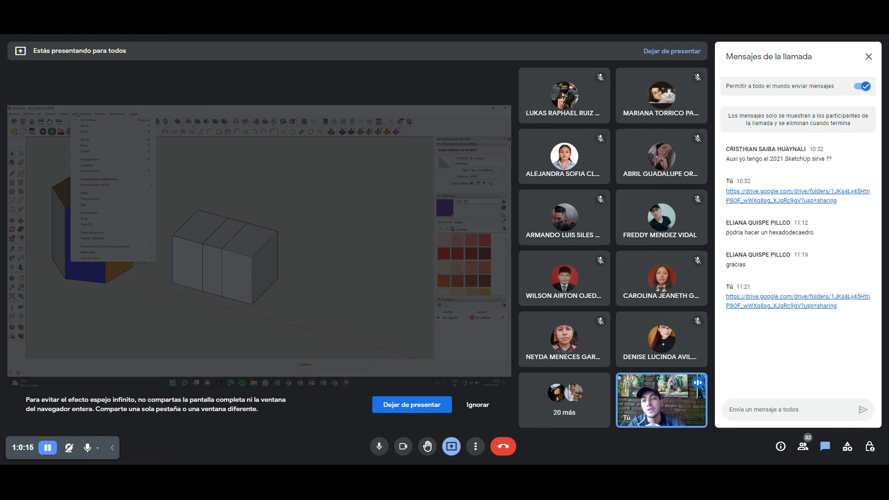
Select the hexagonal prism with the Scale tool, shrink it, then undo.
left_click(102, 151)
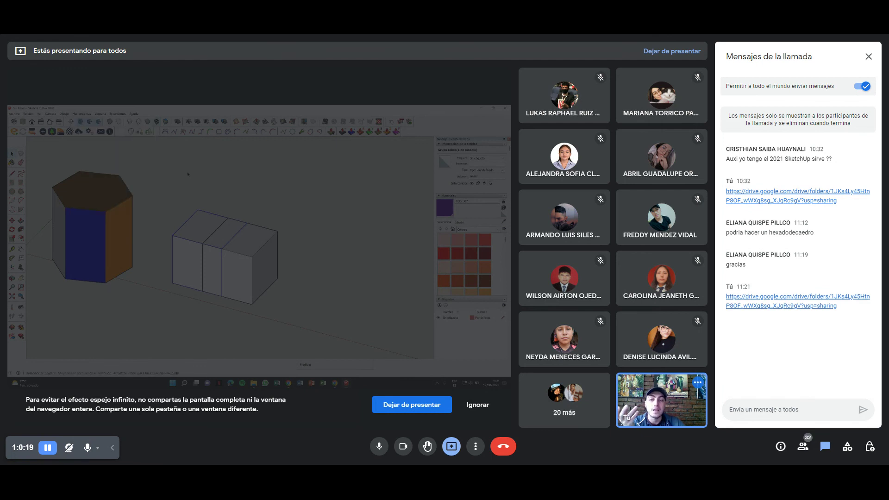
left_click(111, 192)
middle_click_drag(144, 207, 207, 217, "shift")
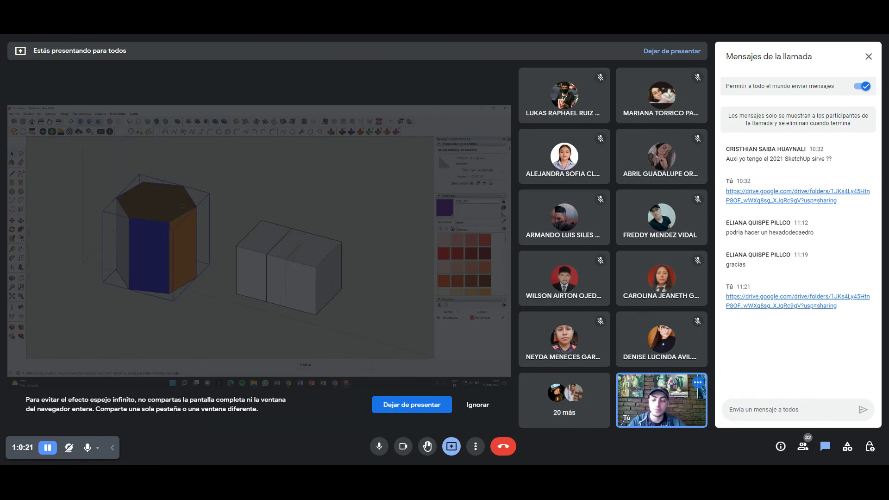
left_click(210, 192)
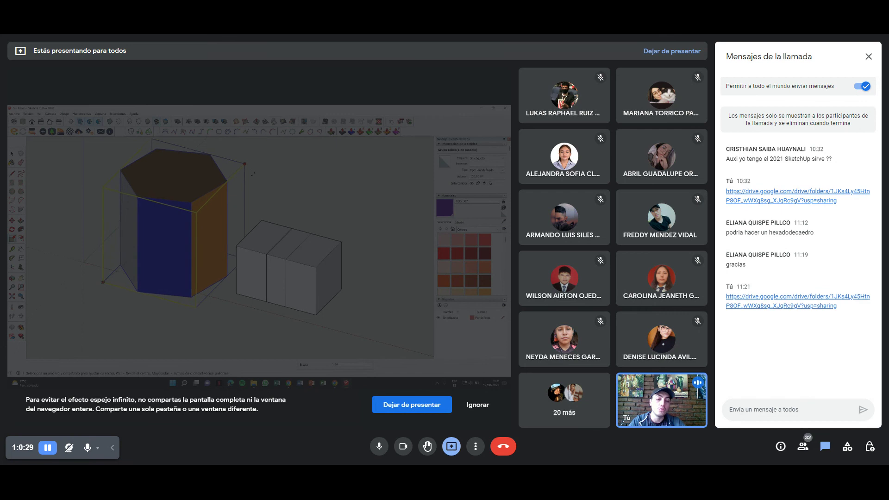
scroll(251, 172, "down", 1)
key("Escape")
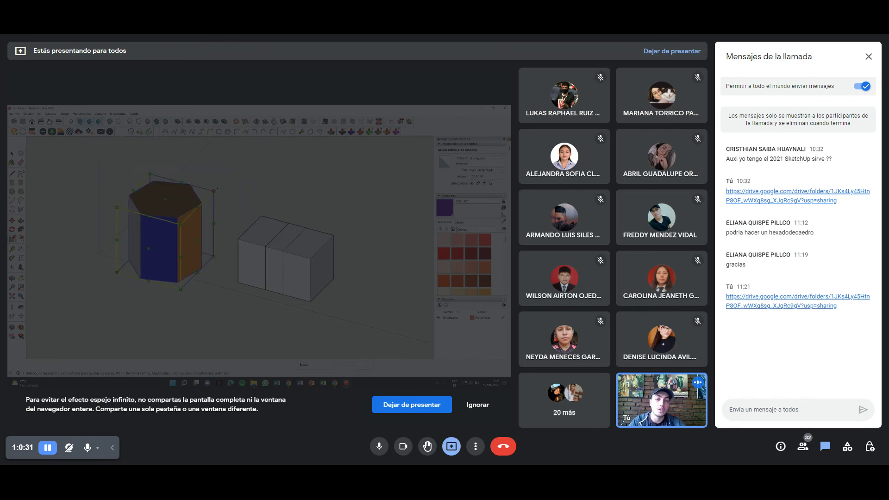
scroll(220, 187, "up", 3)
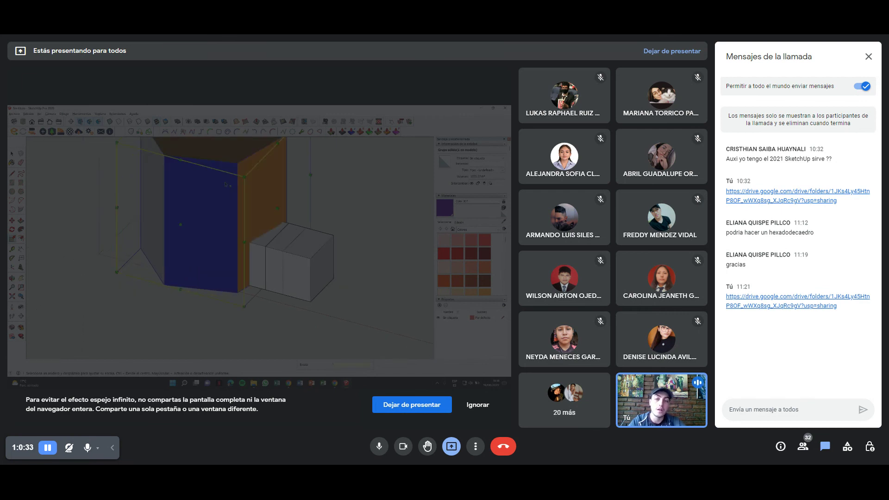
scroll(225, 184, "down", 3)
left_click_drag(213, 191, 192, 223)
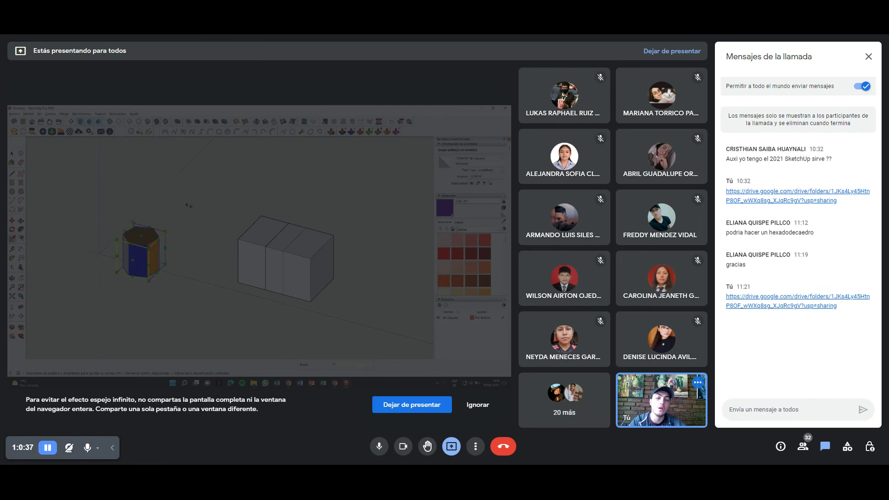
key("ctrl+z")
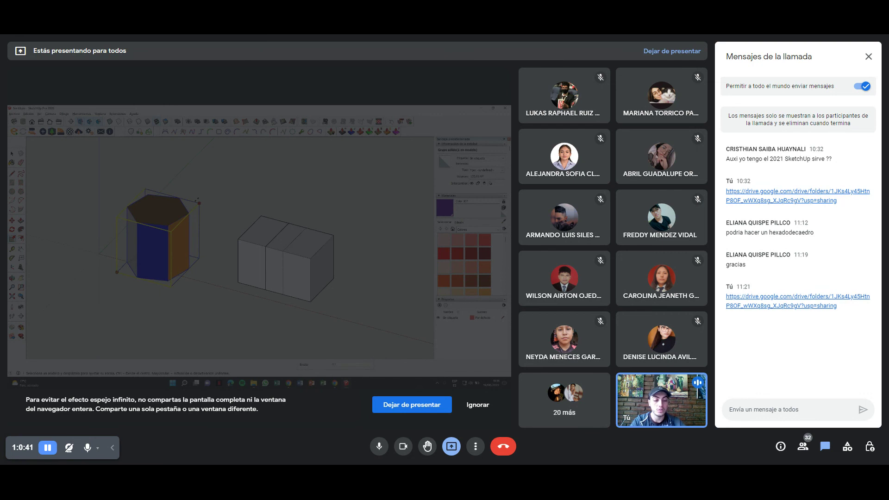
Scale the prism down to about half size again, then undo to restore full size.
left_click_drag(214, 190, 197, 202)
middle_click_drag(198, 202, 176, 219)
left_click_drag(177, 219, 199, 208)
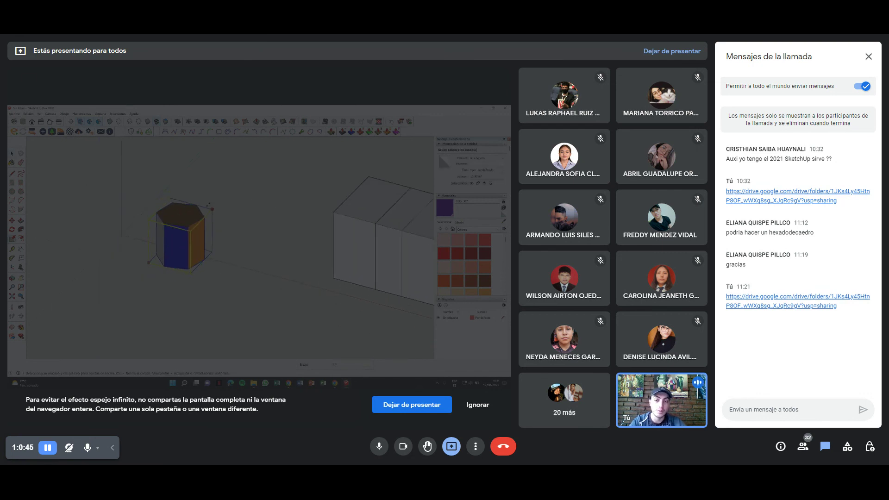
left_click(199, 210)
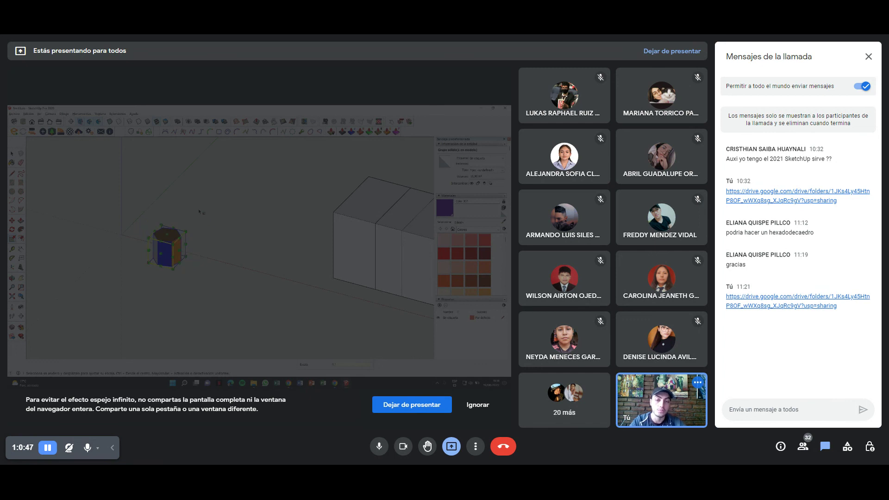
scroll(198, 212, "down", 2)
mouse_move(197, 212)
middle_mouse_down("shift")
mouse_move(166, 237)
mouse_move(196, 218)
mouse_move(166, 214)
middle_mouse_up("shift")
key("ctrl+z")
key("ctrl+z")
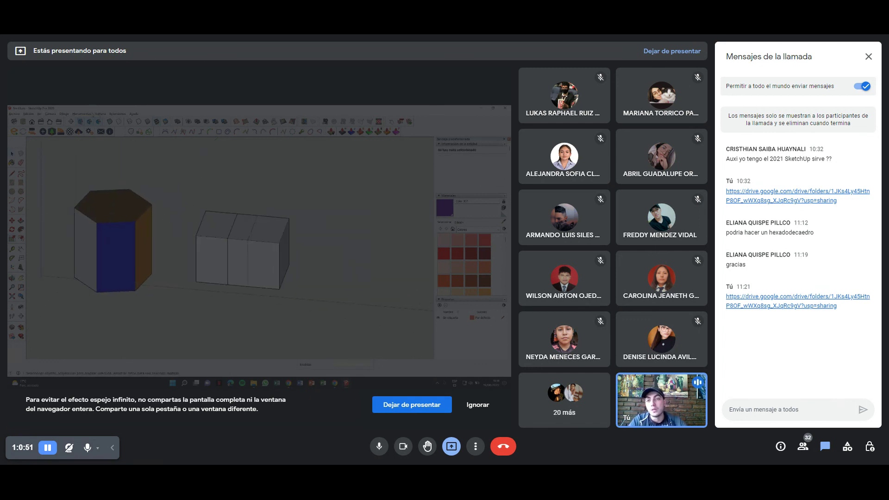
left_click(82, 113)
Draw a flat rectangle on the ground beside the box.
left_click(82, 113)
left_click(82, 114)
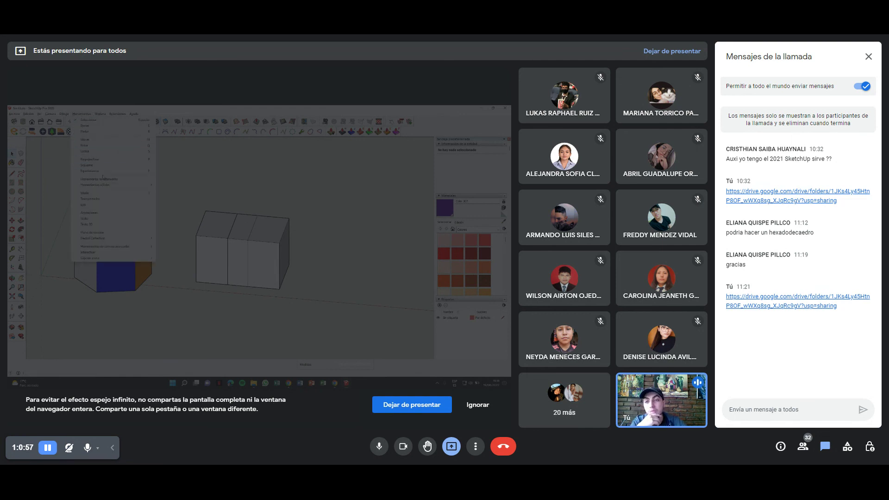
left_click(208, 240)
mouse_move(208, 240)
middle_mouse_down()
mouse_move(206, 209)
mouse_move(107, 225)
mouse_move(40, 224)
mouse_move(14, 246)
middle_mouse_up()
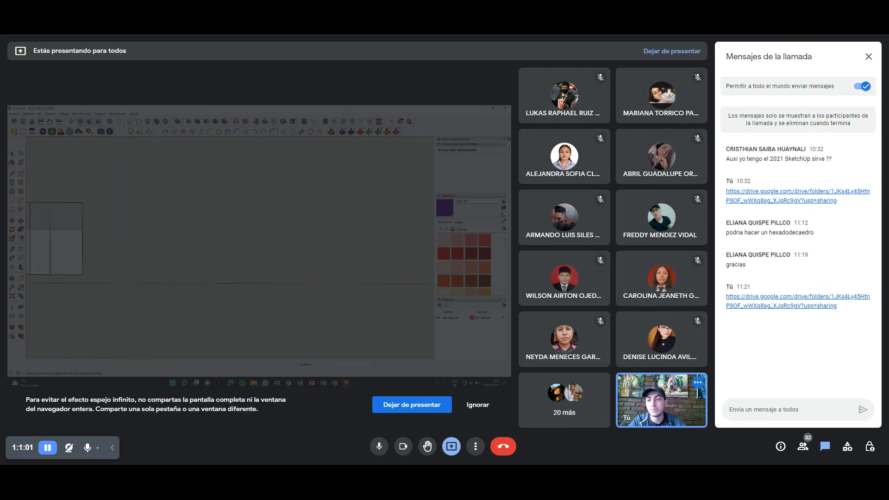
left_click(203, 251)
mouse_move(203, 252)
middle_mouse_down()
mouse_move(179, 253)
mouse_move(205, 268)
middle_mouse_up()
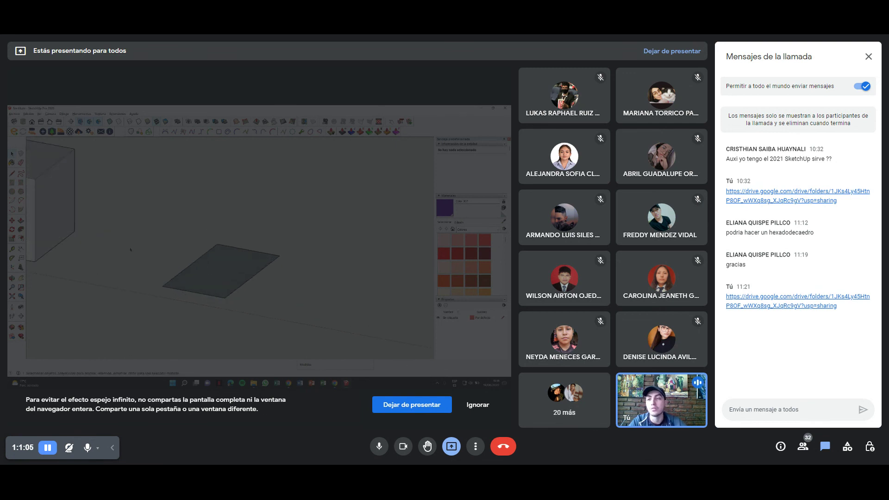
Draw a vertical line rising from the rectangle and select the rectangle face.
left_click(218, 244)
middle_click_drag(222, 192, 225, 166)
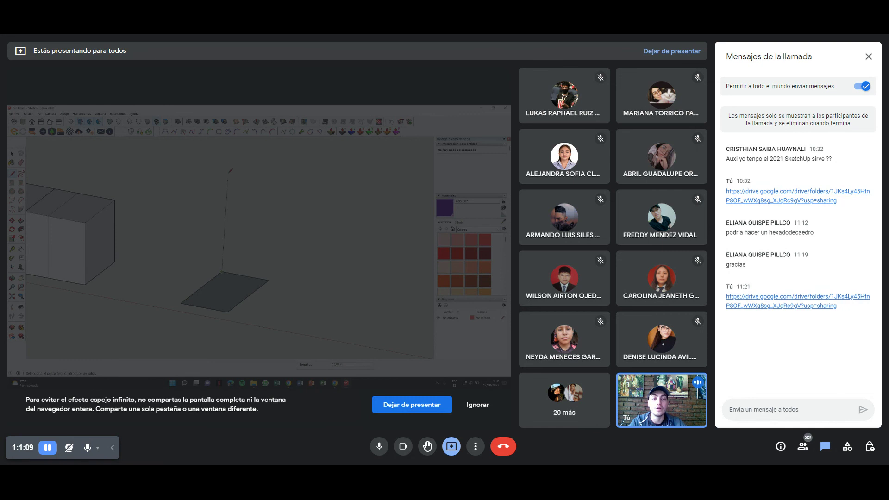
left_click(225, 163)
key("space")
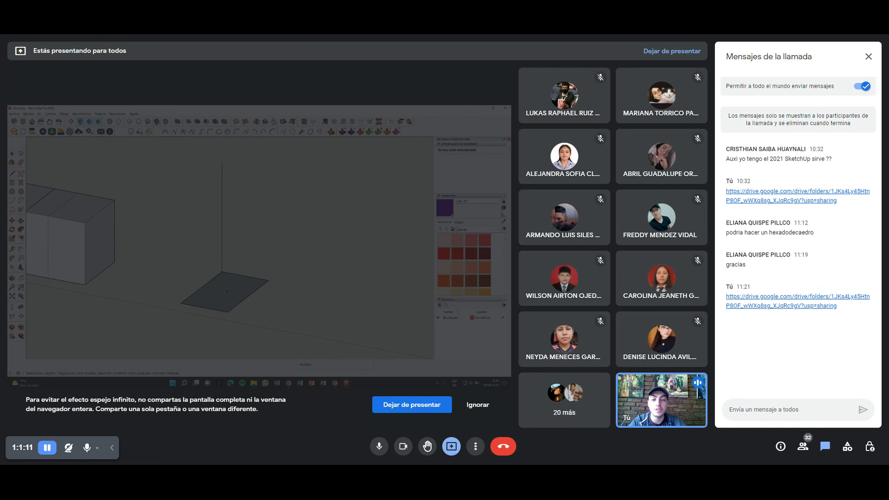
left_click(227, 290)
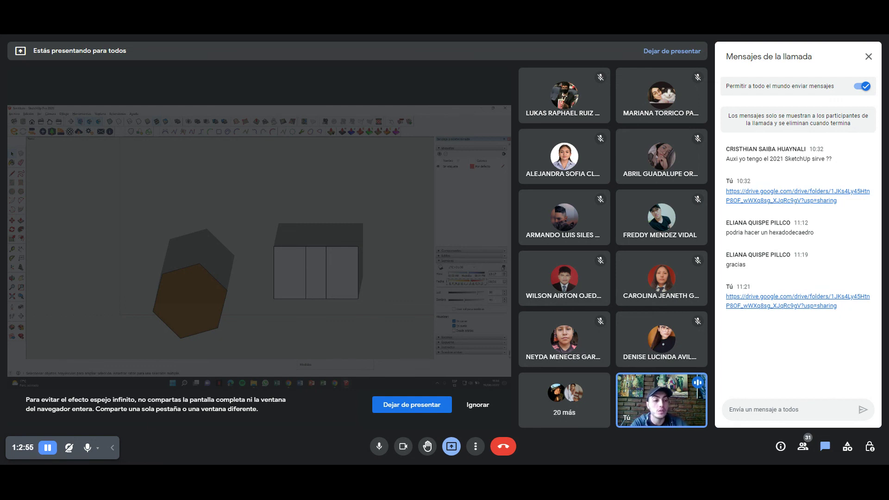
Deselect the prism and orbit and zoom to a near-front perspective of the prism, panel and boxes.
middle_click_drag(250, 257, 216, 246, "shift")
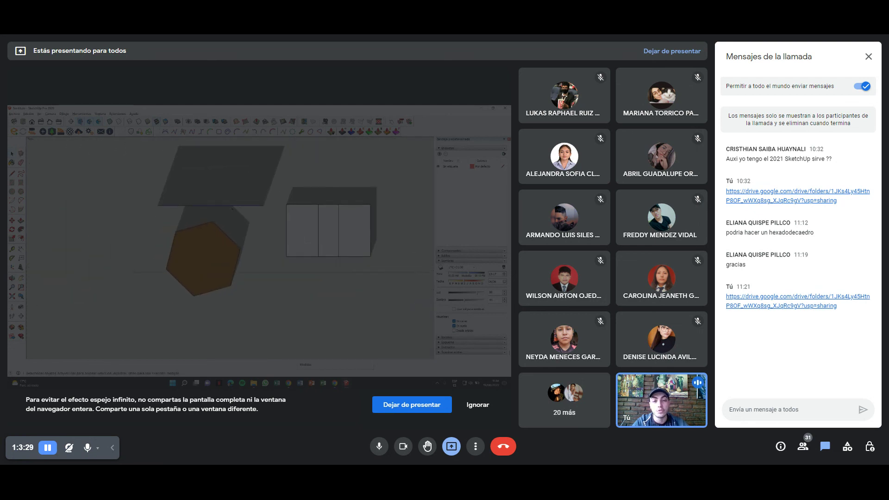
left_click(251, 256)
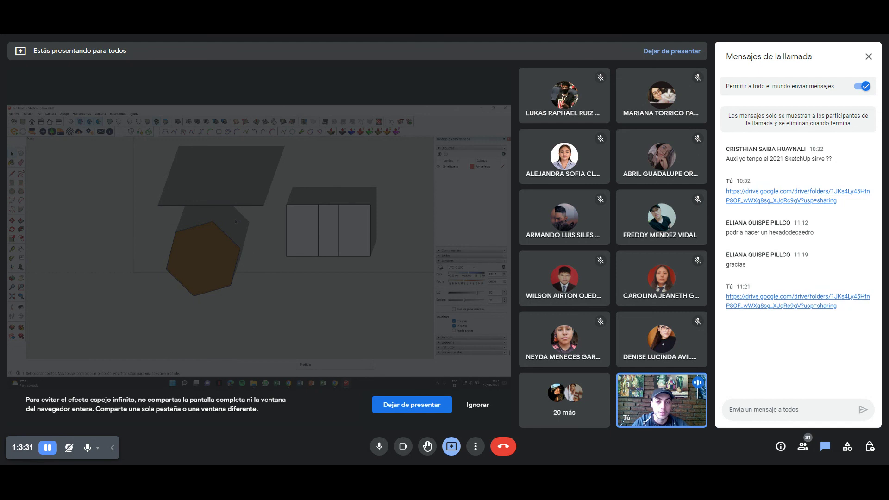
middle_click_drag(242, 211, 247, 250)
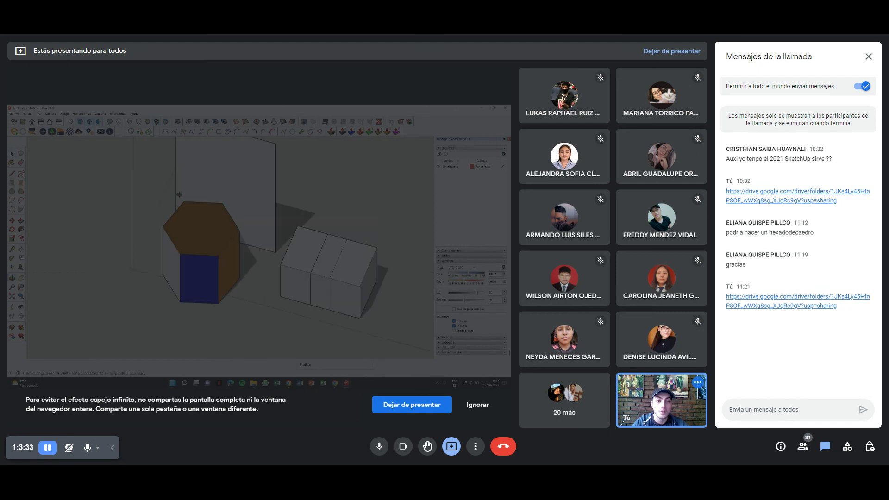
middle_click_drag(155, 218, 428, 293)
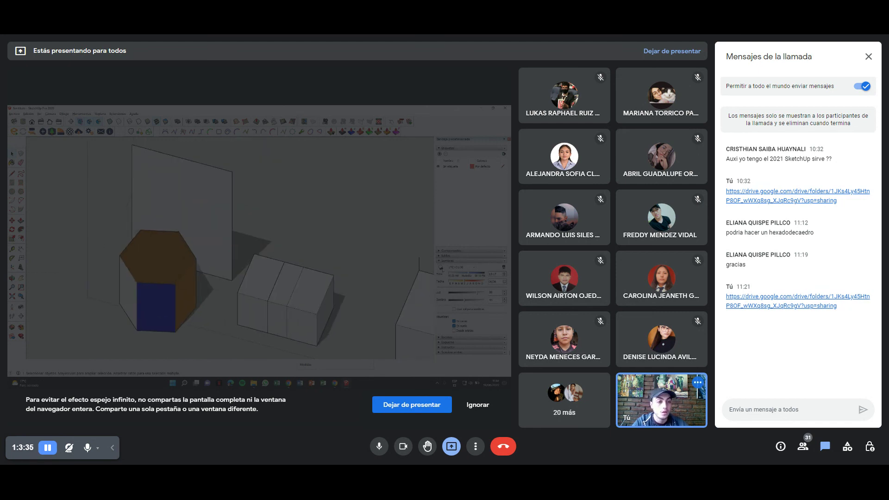
middle_click_drag(103, 248, 139, 253)
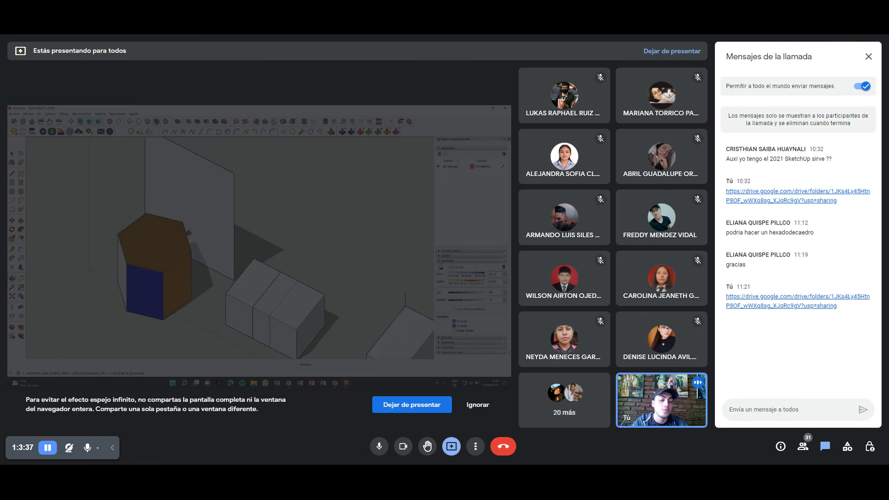
scroll(239, 236, "down", 5)
scroll(216, 243, "up", 2)
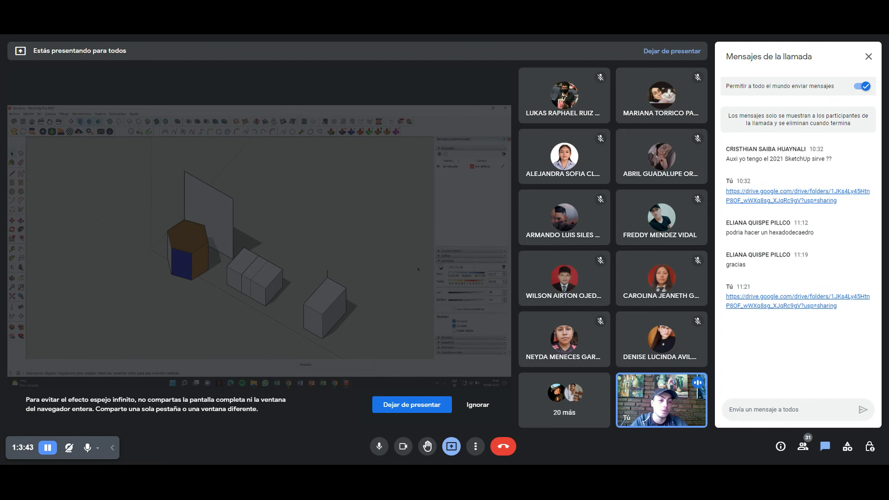
scroll(191, 279, "up", 5)
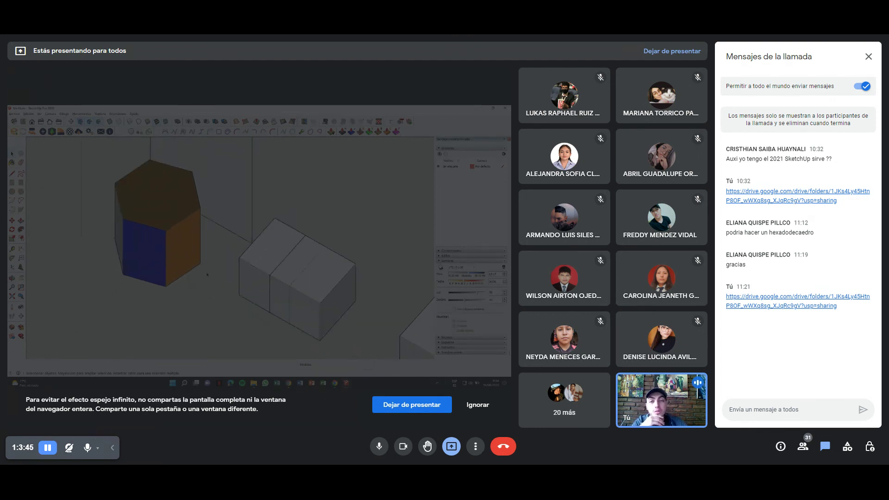
middle_click_drag(368, 202, 264, 164)
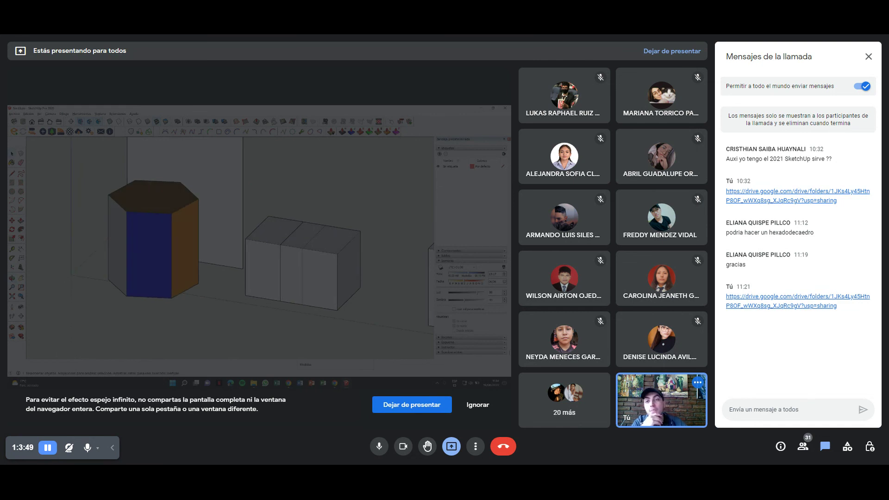
left_click(82, 114)
left_click(100, 113)
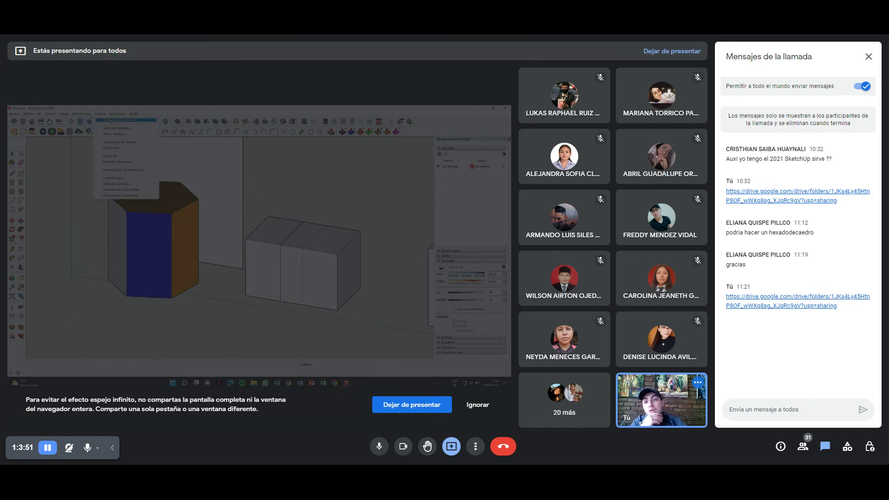
mouse_move(110, 120)
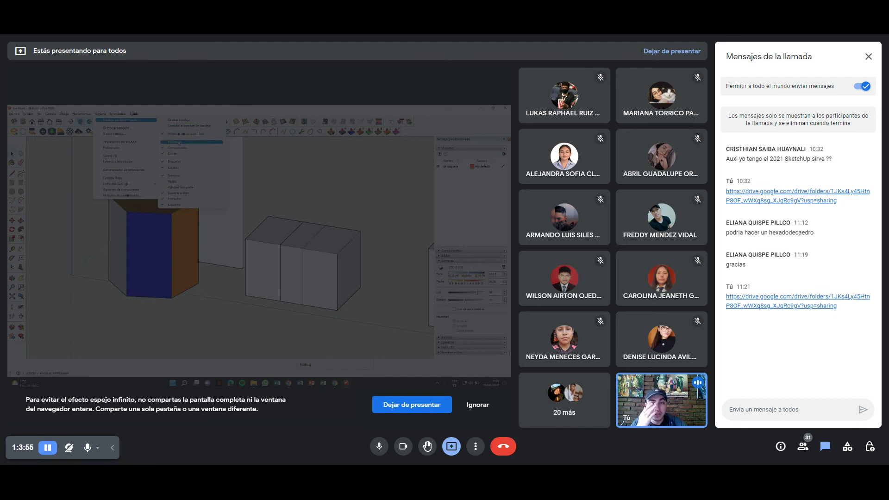
left_click(178, 142)
left_click_drag(473, 243, 441, 165)
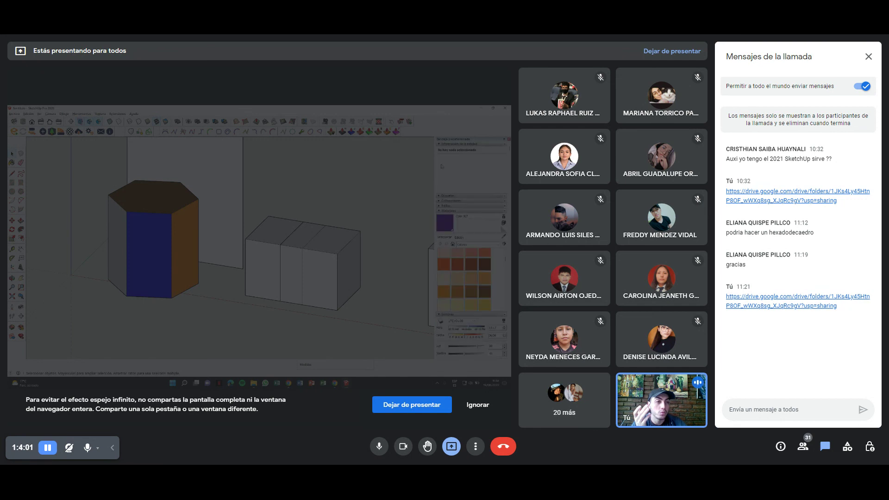
left_click(438, 144)
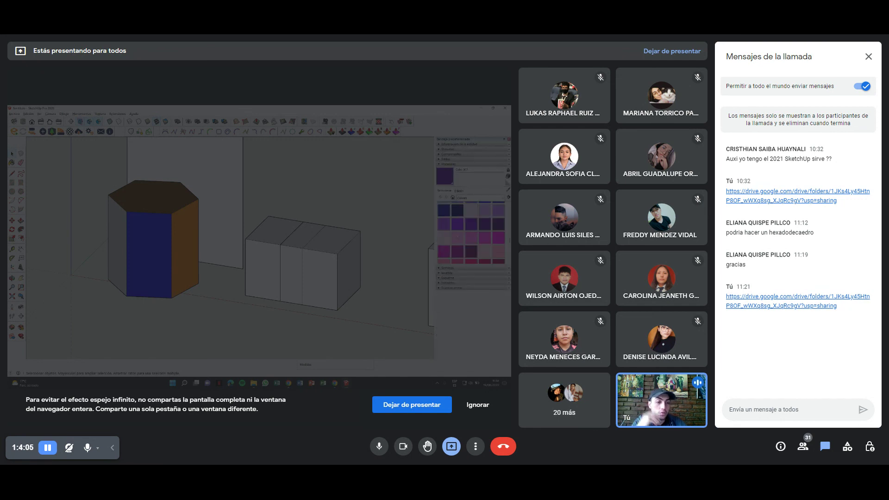
left_click(99, 114)
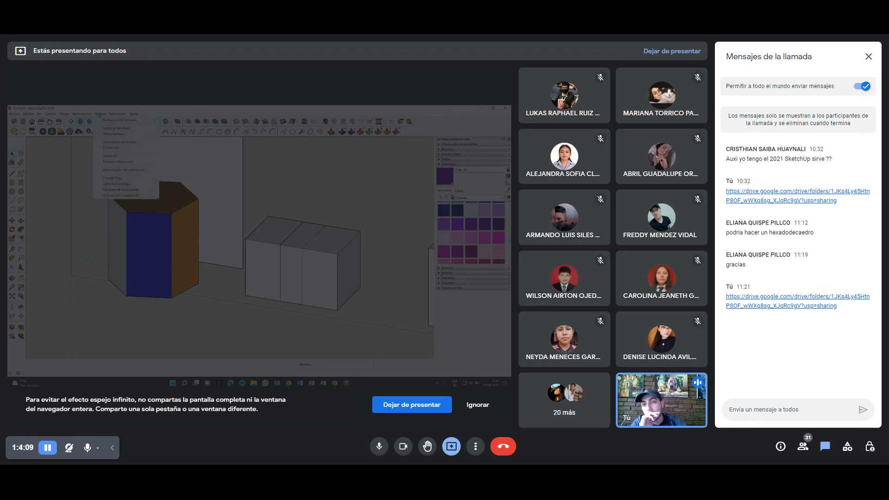
left_click(86, 180)
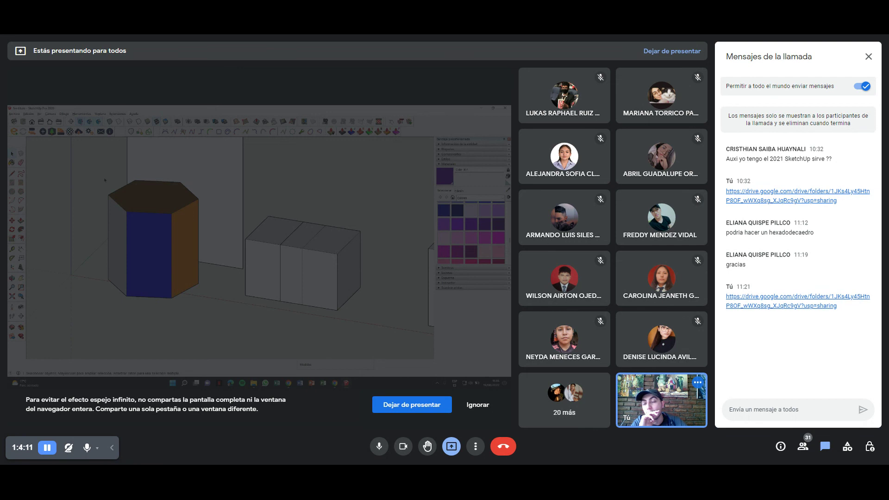
scroll(137, 190, "down", 3)
mouse_move(148, 204)
middle_mouse_down()
mouse_move(250, 243)
mouse_move(271, 248)
mouse_move(284, 234)
middle_mouse_up()
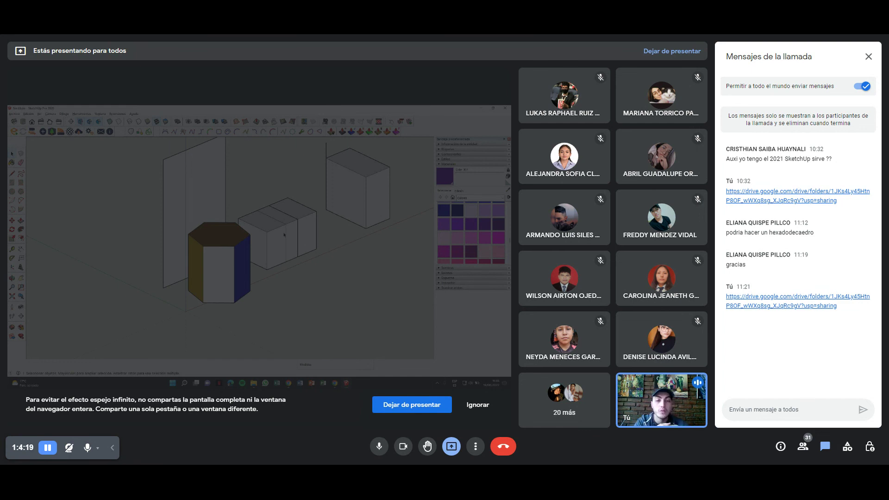
scroll(241, 242, "up", 4)
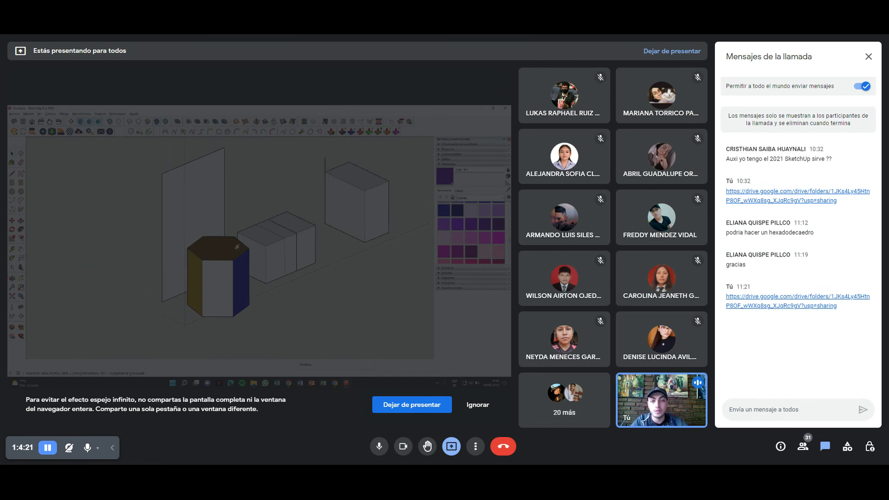
scroll(240, 241, "up", 3)
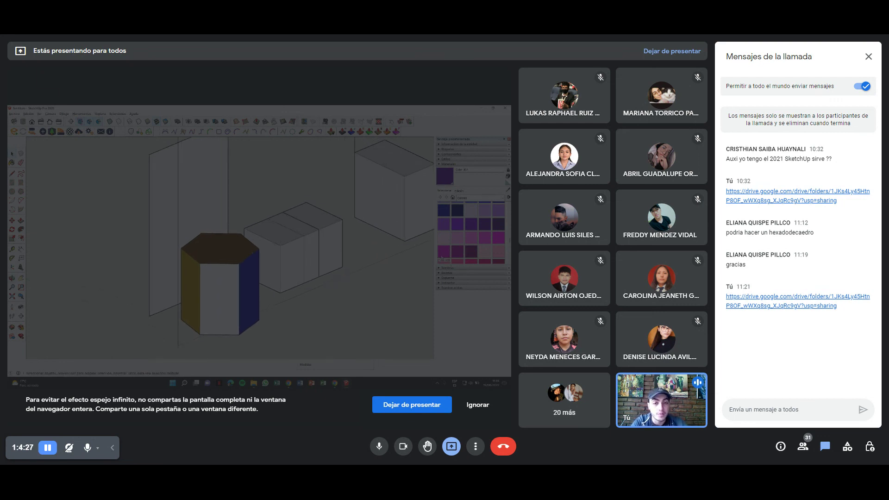
scroll(471, 232, "down", 2)
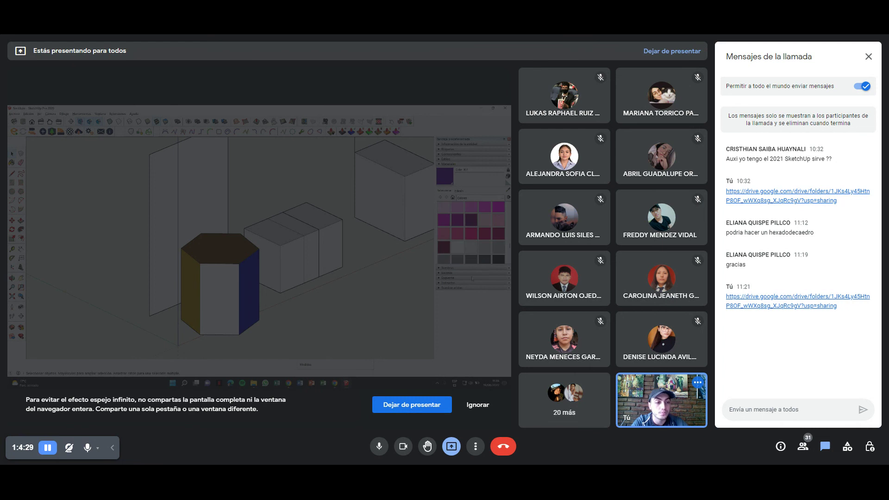
Add a scene from the current perspective view and name it 'Perspectiva'.
left_click(451, 273)
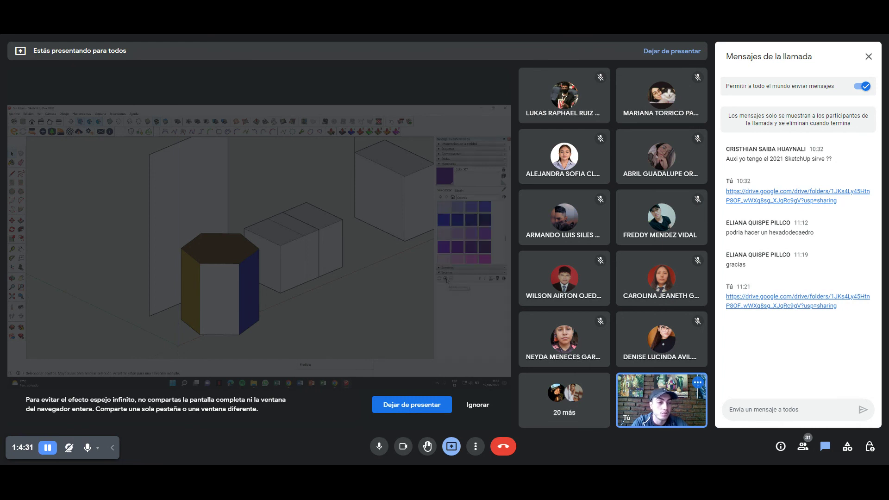
left_click(446, 278)
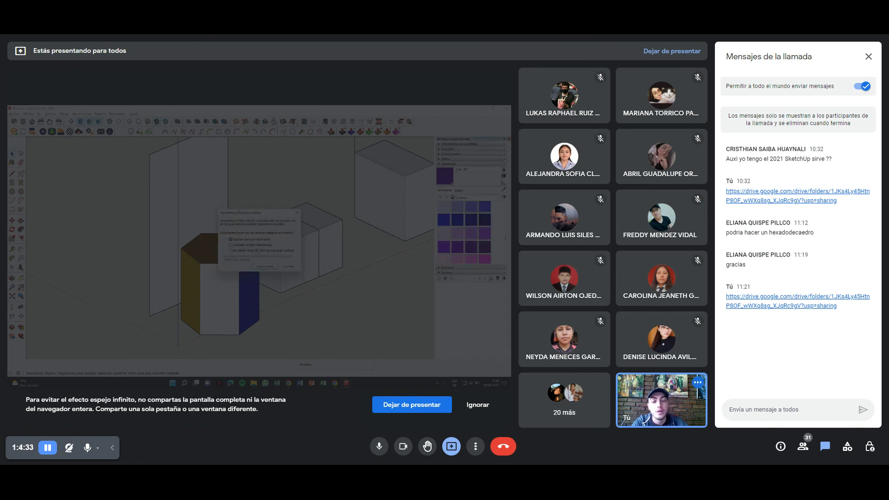
left_click(264, 267)
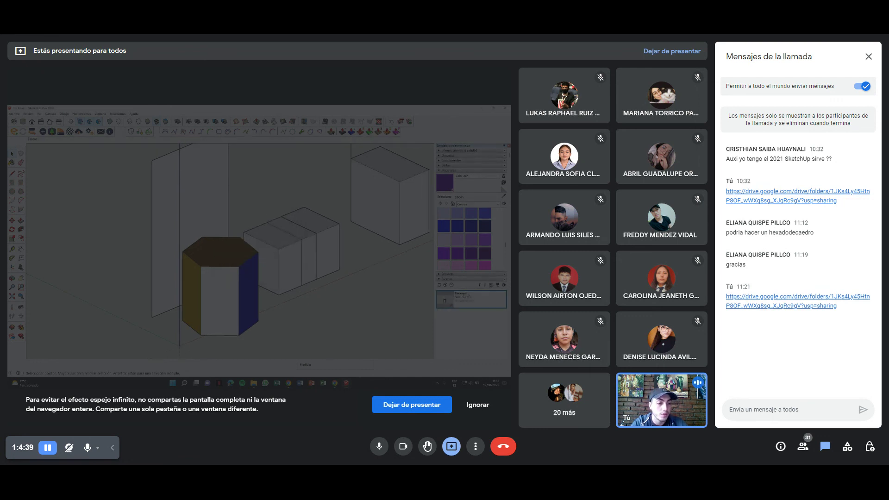
left_click(497, 284)
scroll(506, 266, "down", 2)
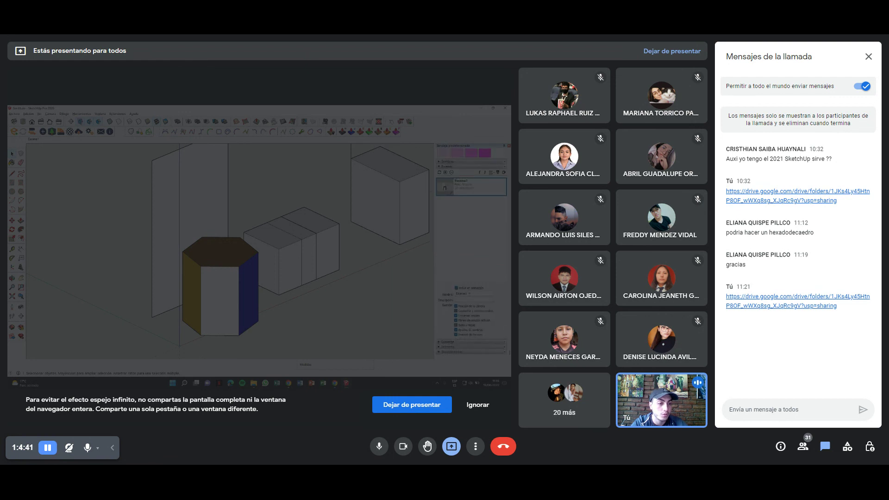
type("Pr")
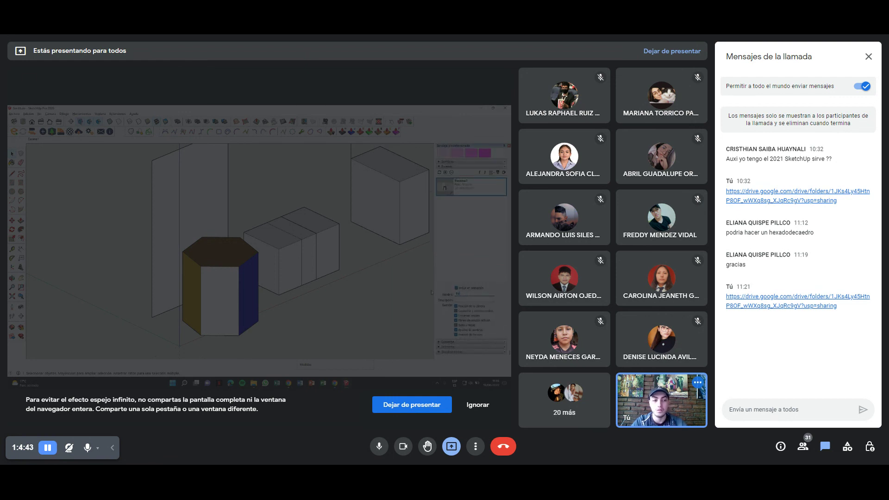
type("rspectiva")
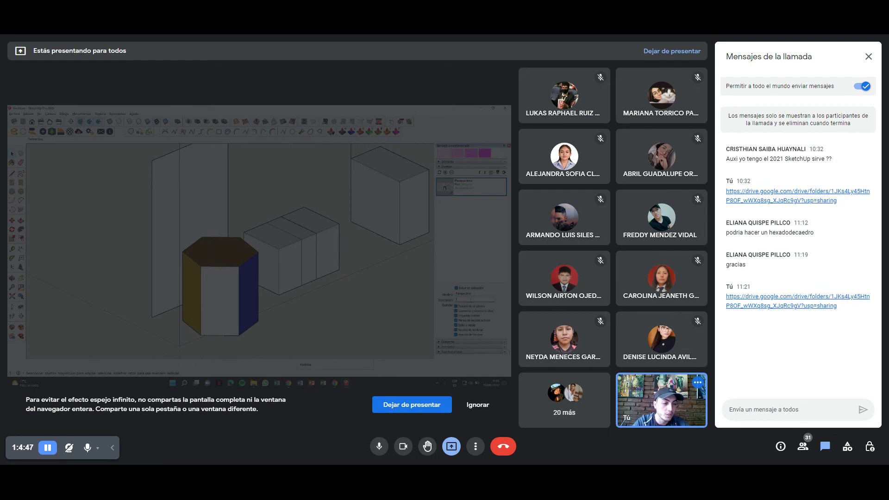
key("Return")
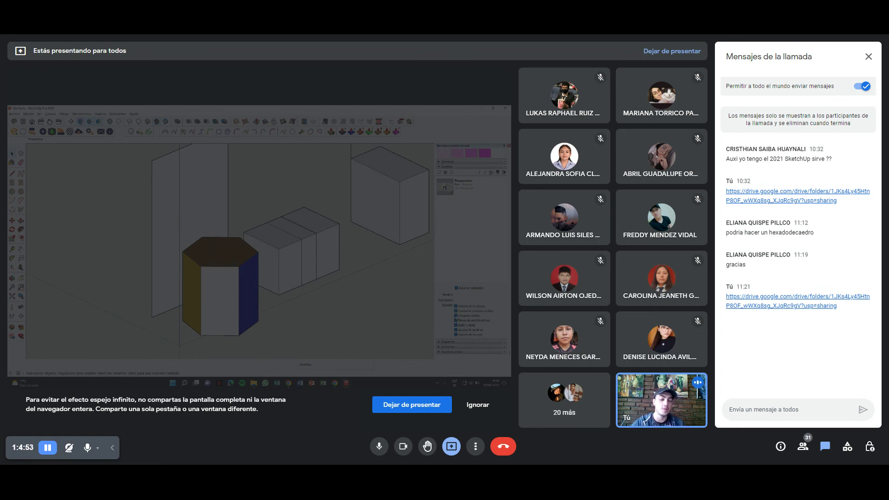
mouse_move(342, 225)
middle_mouse_down()
mouse_move(198, 247)
mouse_move(256, 276)
mouse_move(169, 266)
mouse_move(36, 153)
mouse_move(114, 159)
mouse_move(355, 210)
middle_mouse_up()
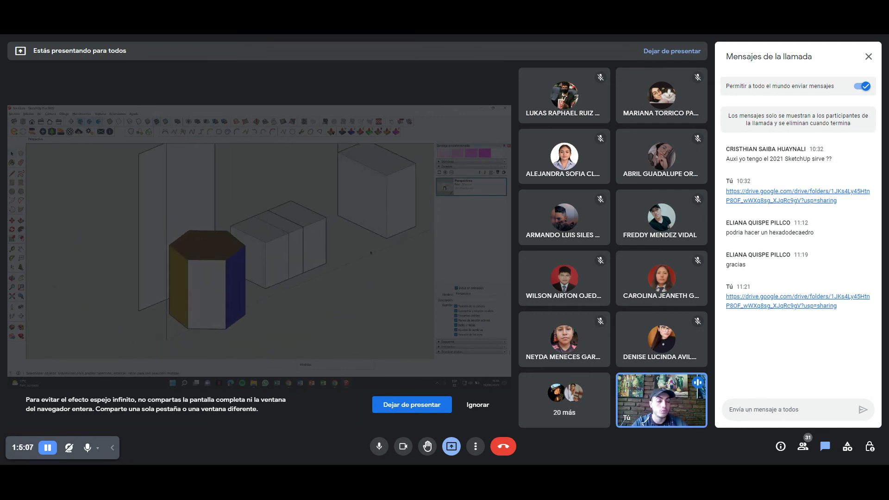
Switch to the Front standard view for a flat elevation.
left_click(32, 122)
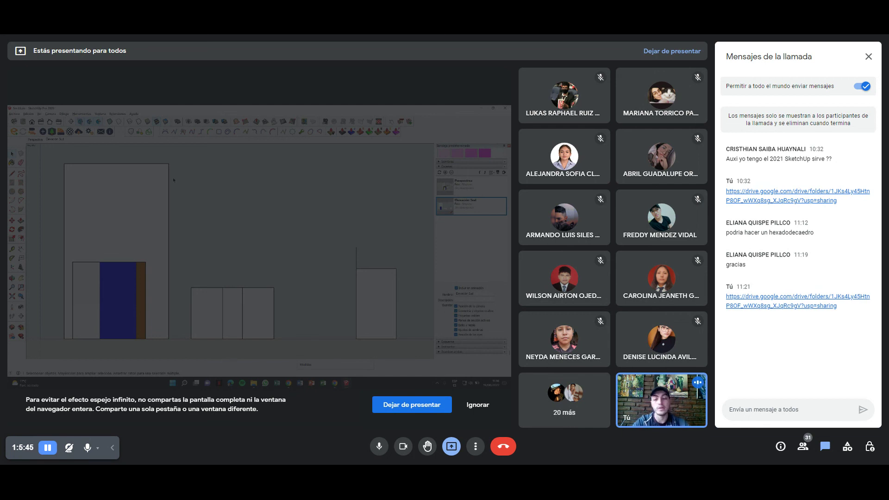
Expand the Styles panel and orbit from the front elevation back into 3D perspective.
scroll(441, 233, "up", 10)
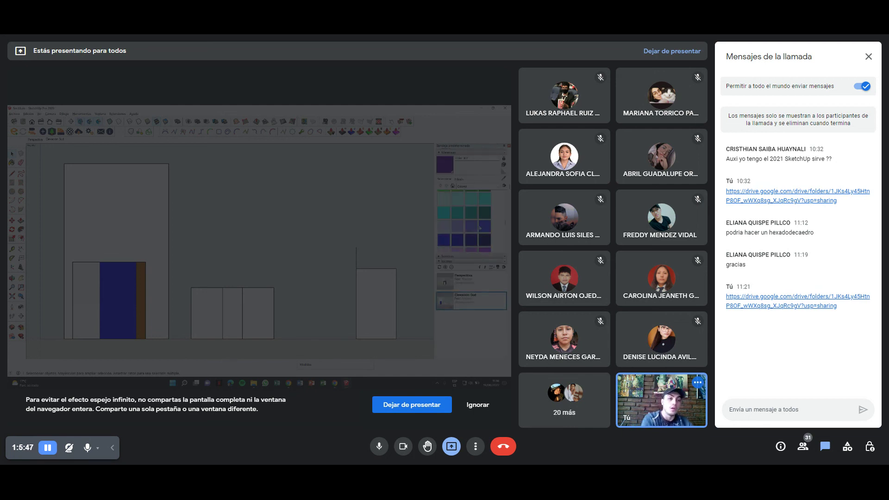
left_click(449, 166)
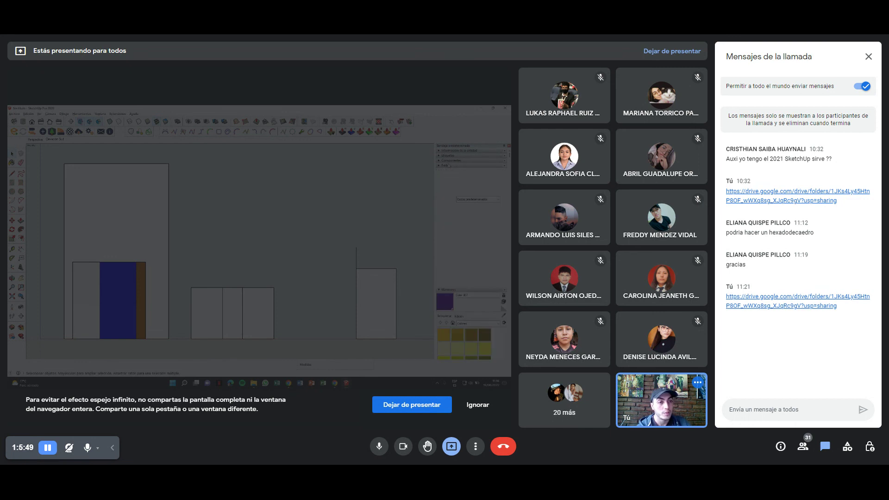
mouse_move(362, 234)
middle_mouse_down()
mouse_move(263, 292)
mouse_move(278, 343)
mouse_move(282, 332)
middle_mouse_up()
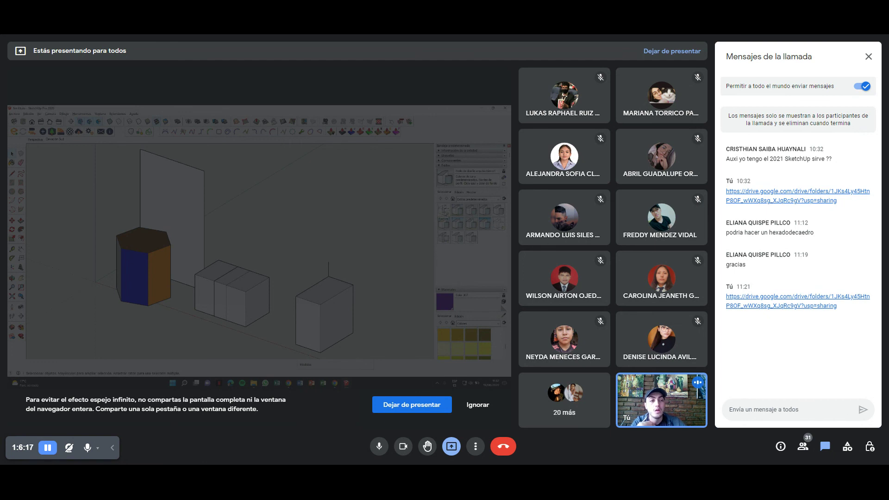
Preview the model in the Wireframe, Hidden Line and Shaded styles.
left_click(444, 209)
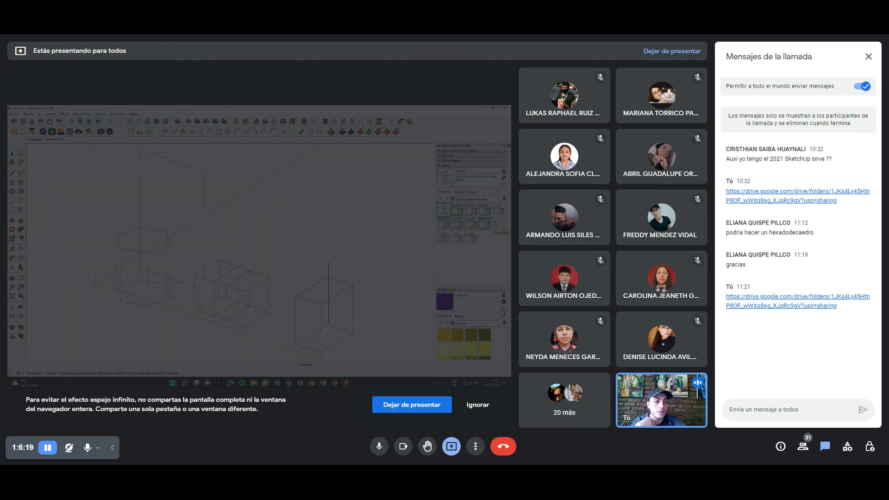
left_click(498, 224)
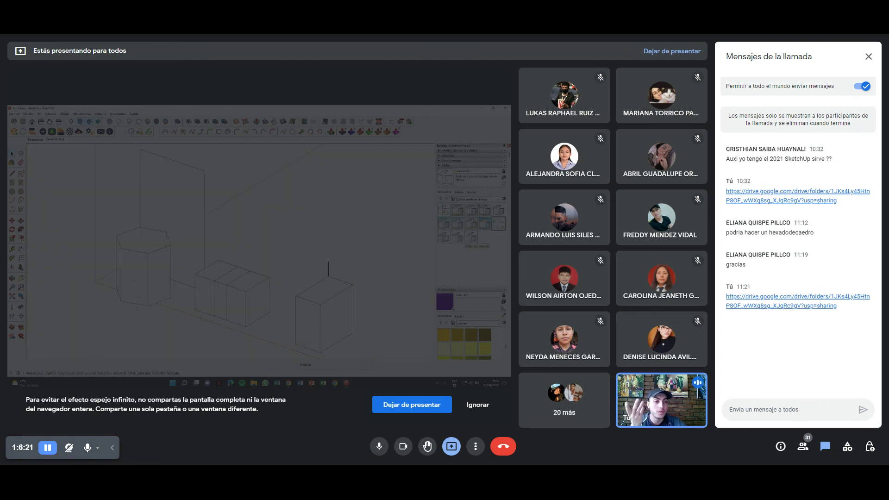
left_click(471, 238)
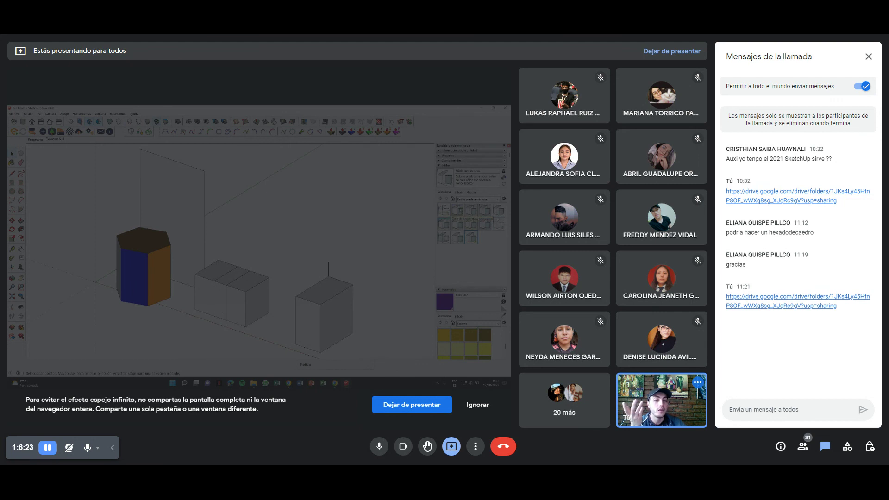
Apply a style with a blue sky and ground backdrop and orbit to view it.
left_click(458, 210)
middle_click_drag(239, 278, 227, 257)
mouse_move(365, 236)
middle_mouse_down()
mouse_move(352, 228)
mouse_move(315, 250)
mouse_move(293, 246)
mouse_move(304, 245)
middle_mouse_up()
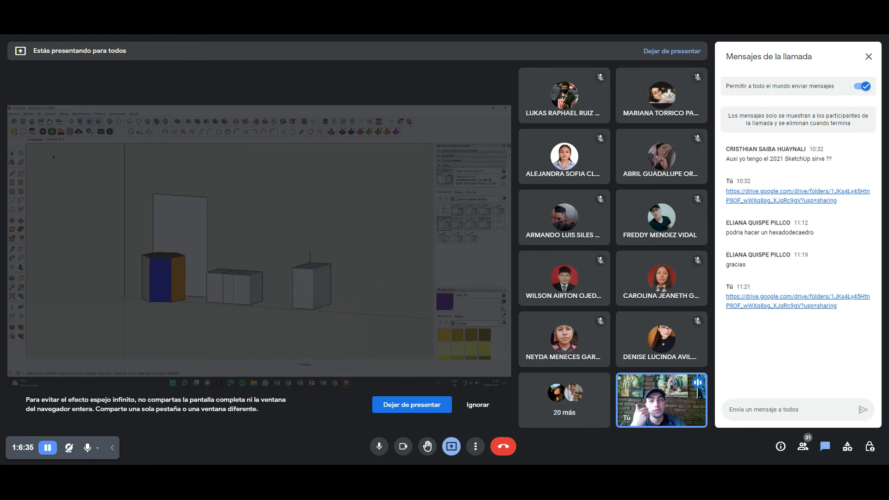
left_click(50, 131)
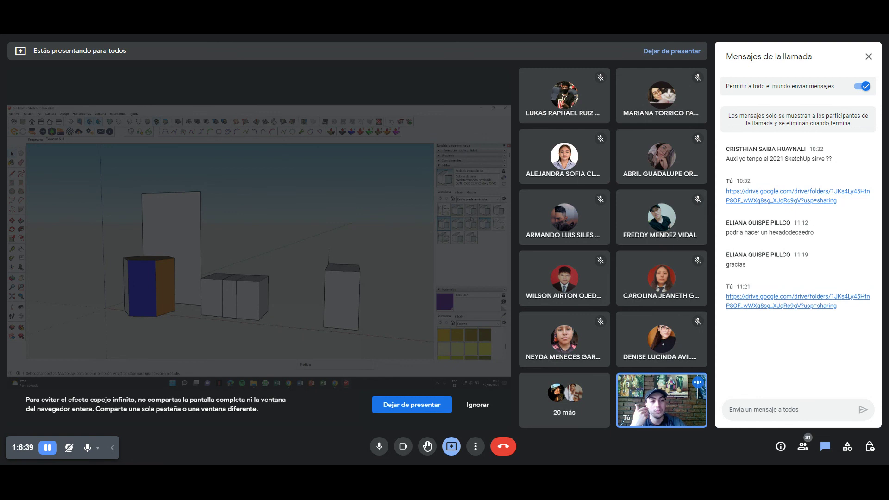
Switch to another sky style, show its edge settings, and zoom close around the prism.
left_click(485, 223)
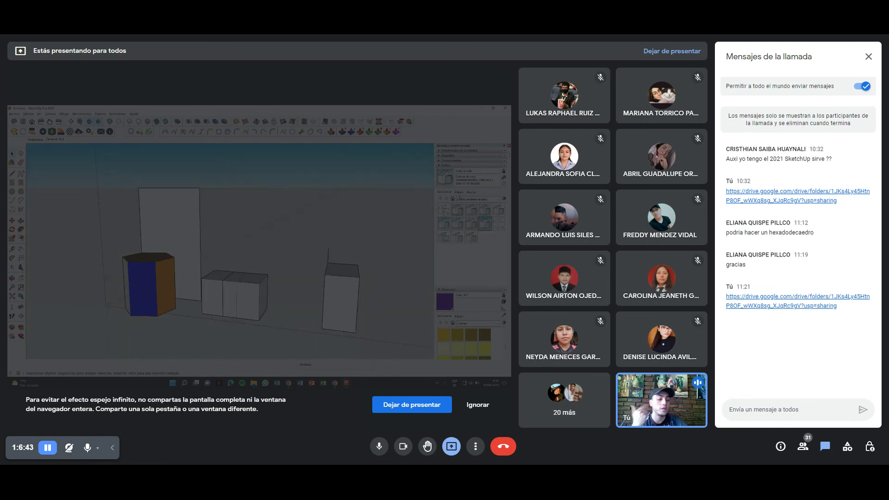
left_click(459, 192)
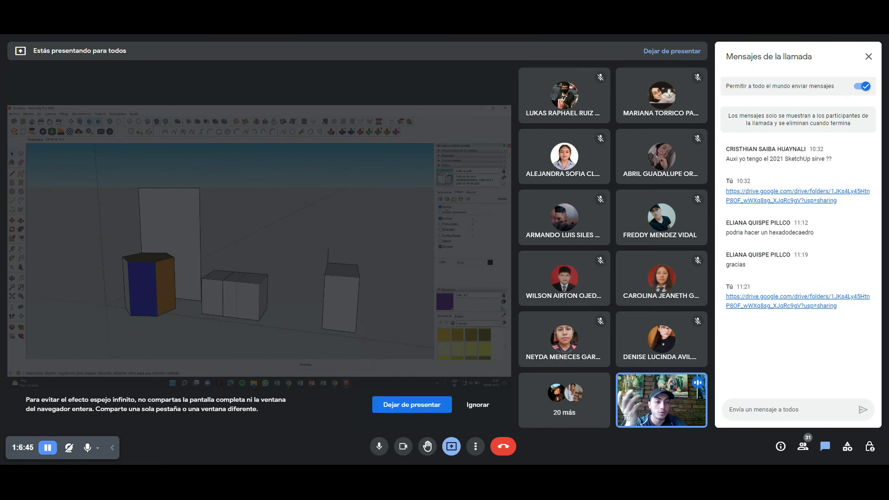
middle_click_drag(189, 287, 189, 278)
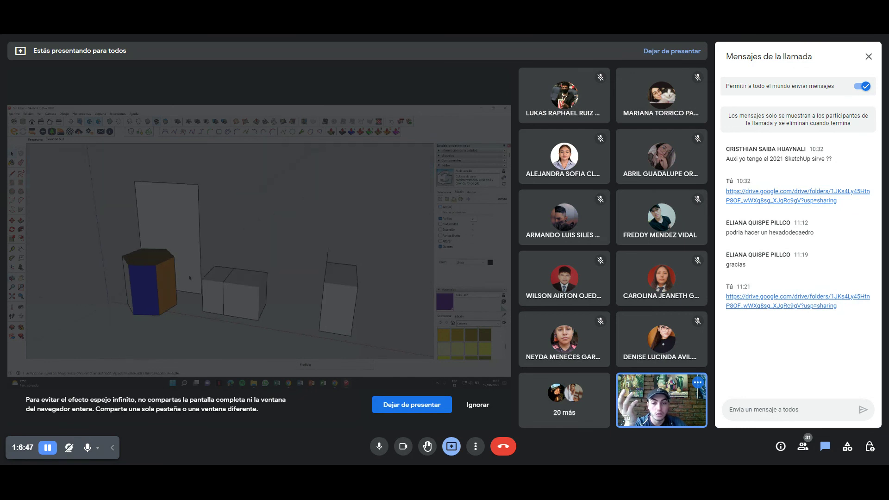
scroll(190, 278, "up", 3)
key("ctrl+z")
scroll(203, 284, "up", 2)
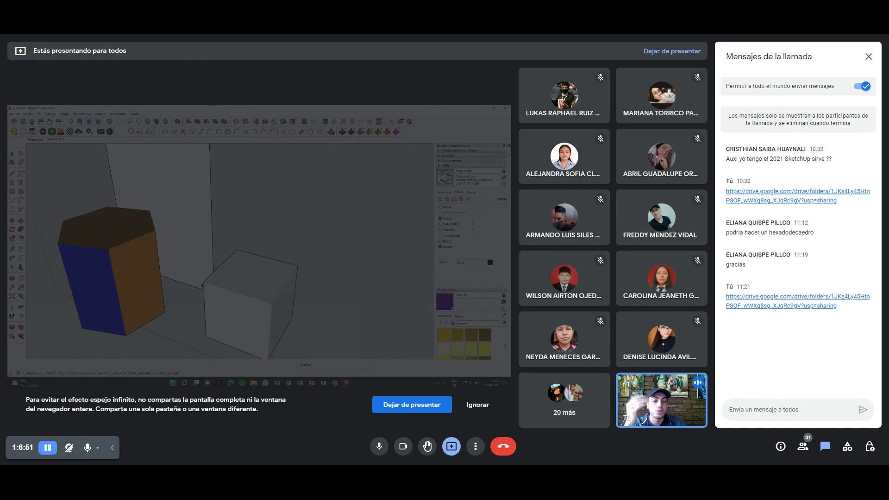
mouse_move(280, 262)
middle_mouse_down()
mouse_move(208, 233)
mouse_move(187, 253)
middle_mouse_up()
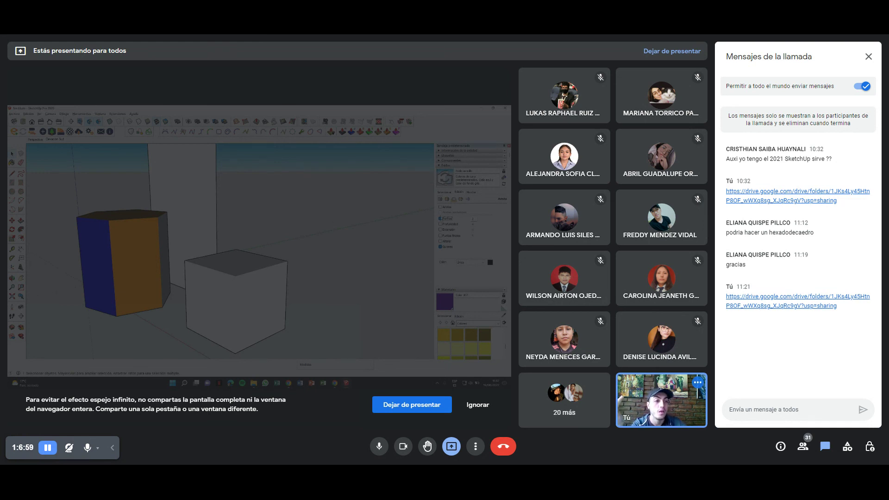
Swing the view so the prism shifts to the left.
mouse_move(222, 247)
middle_mouse_down()
mouse_move(261, 233)
mouse_move(177, 255)
mouse_move(160, 225)
middle_mouse_up()
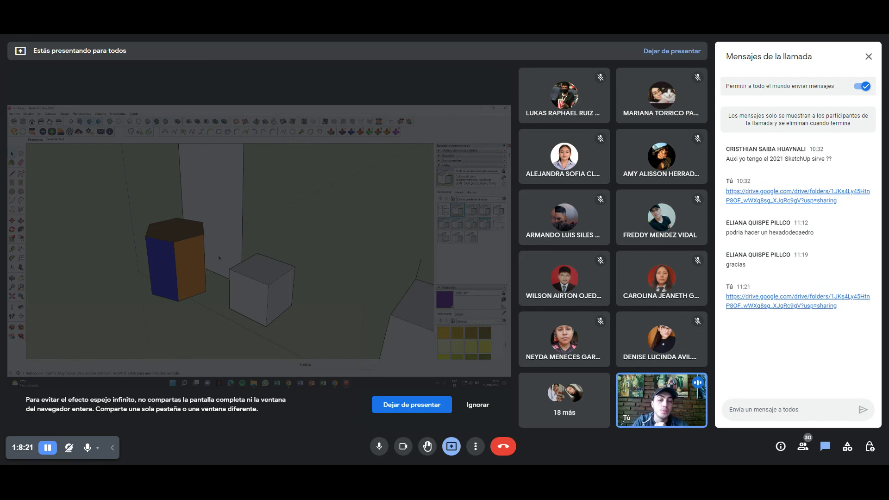
Orbit to view the model from above and start a new line edge.
scroll(219, 257, "up", 3)
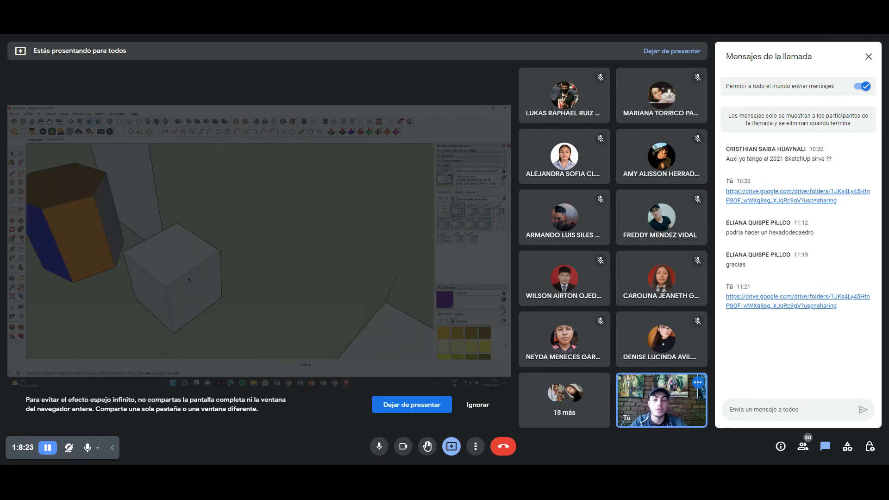
mouse_move(222, 262)
middle_mouse_down()
mouse_move(229, 271)
mouse_move(198, 244)
middle_mouse_up()
key("l")
left_click(212, 239)
Move the new line's end vertex to the right.
key("space")
scroll(216, 218, "up", 3)
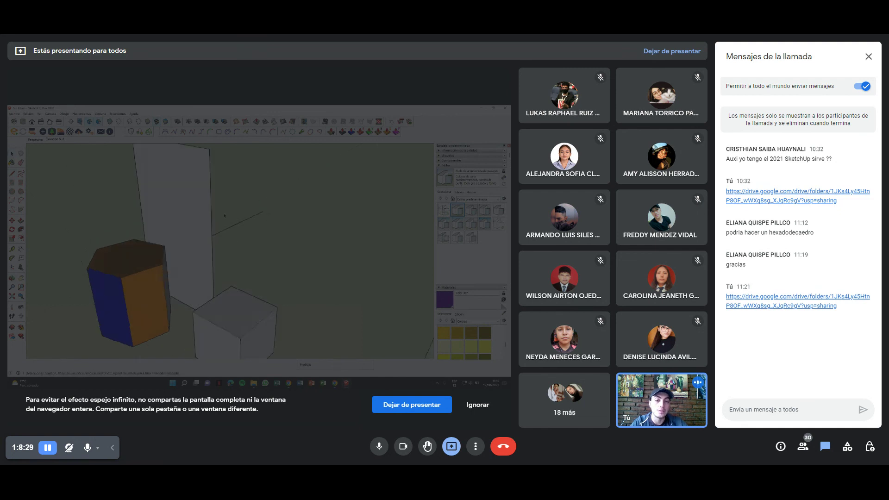
key("m")
left_click(210, 237)
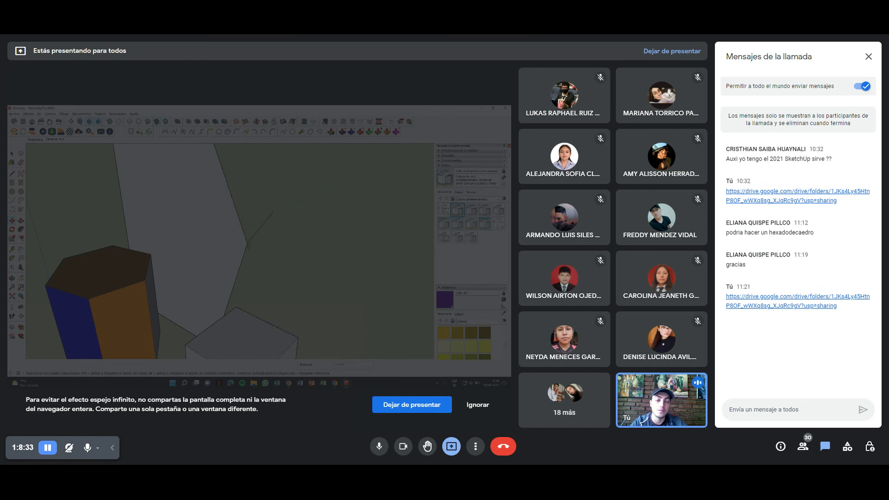
mouse_move(267, 184)
middle_mouse_down()
mouse_move(93, 262)
mouse_move(130, 248)
mouse_move(193, 256)
middle_mouse_up()
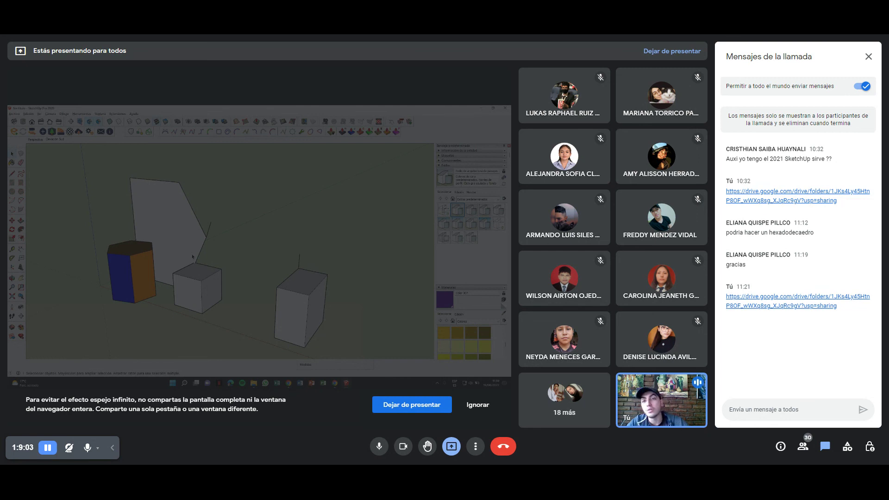
Scroll the Default Tray to the Instructor and show the Line tool's help.
mouse_move(51, 160)
middle_mouse_down()
mouse_move(284, 249)
mouse_move(259, 243)
middle_mouse_up()
scroll(474, 227, "down", 1)
scroll(474, 227, "down", 2)
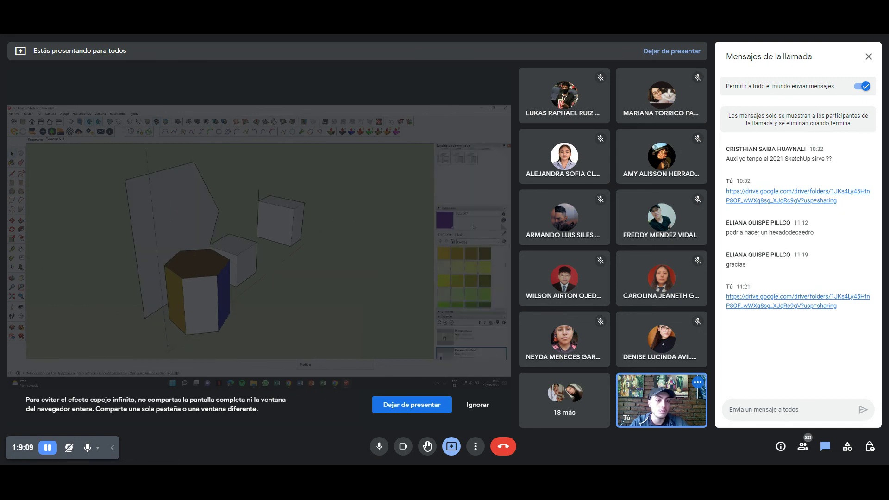
scroll(474, 227, "down", 3)
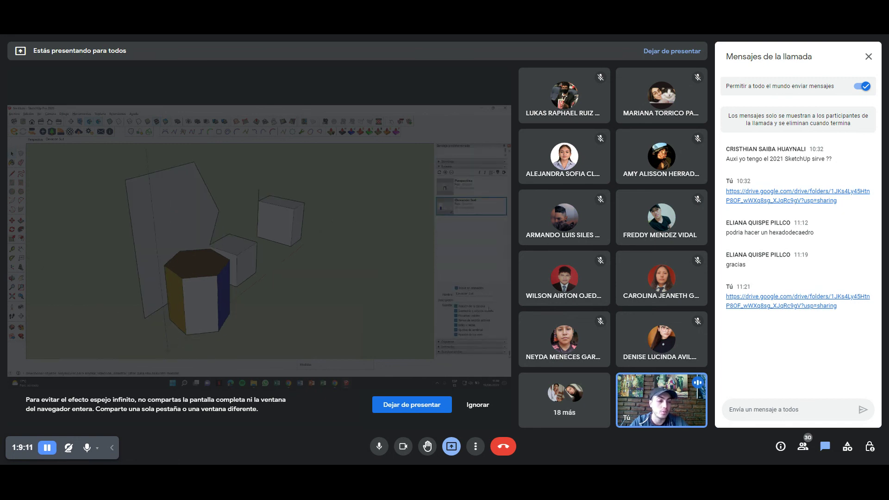
scroll(472, 250, "down", 3)
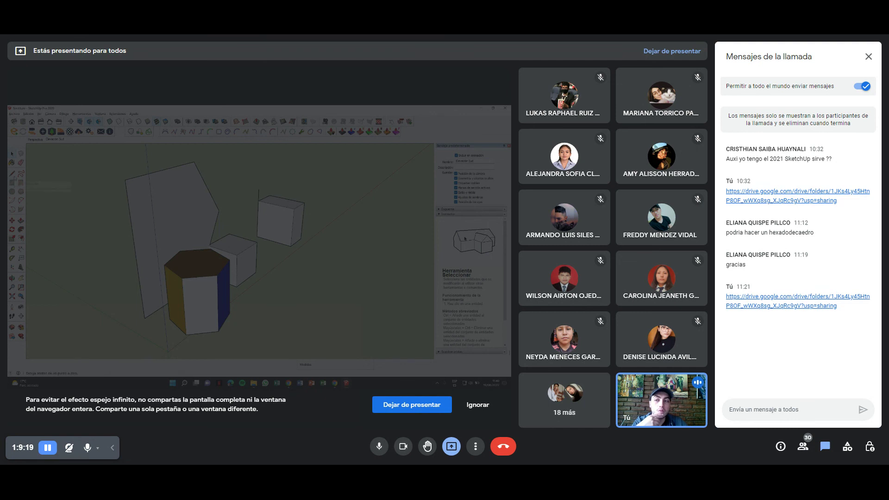
left_click(12, 173)
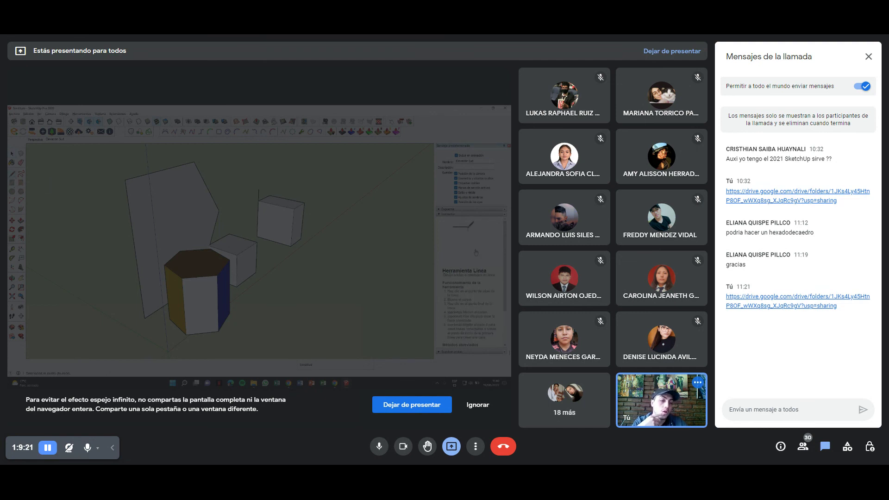
scroll(470, 287, "down", 4)
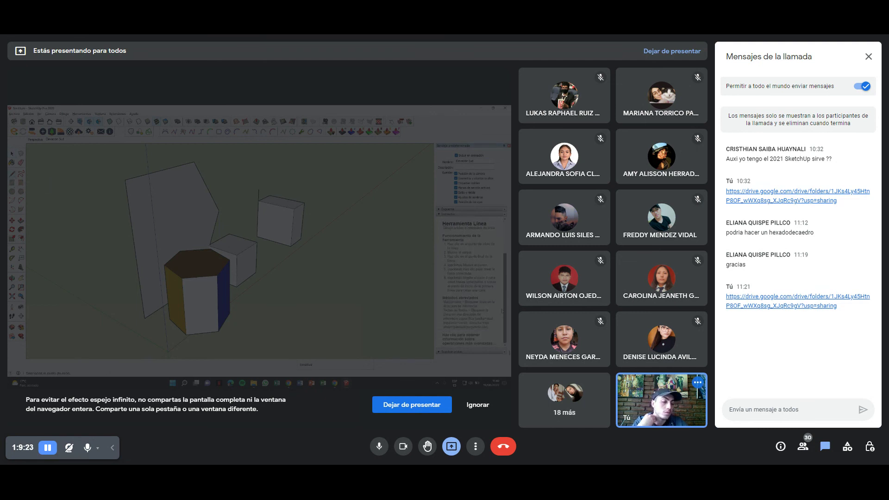
scroll(470, 287, "up", 4)
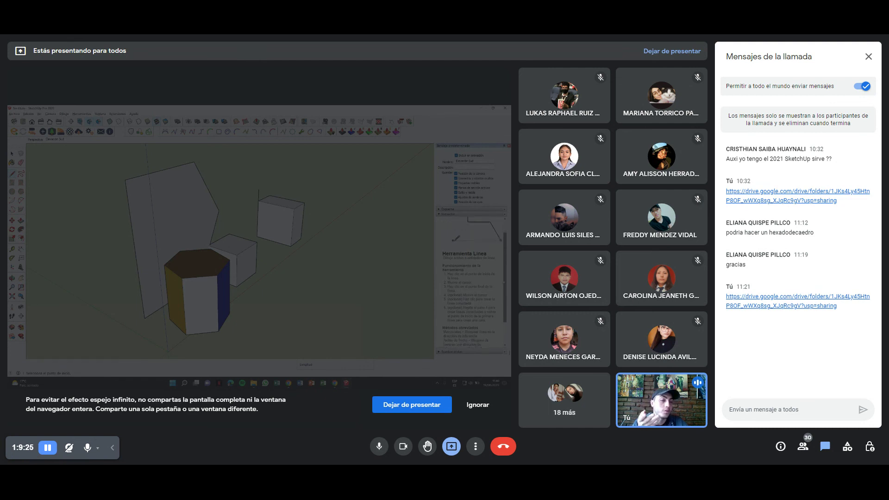
Activate Rotate with Q and read through its Instructor explanation.
key("q")
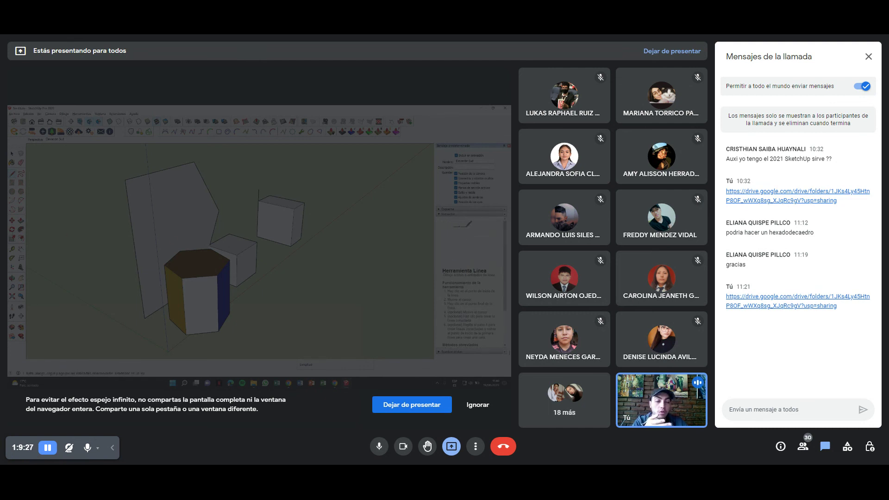
scroll(470, 278, "down", 3)
scroll(470, 278, "down", 2)
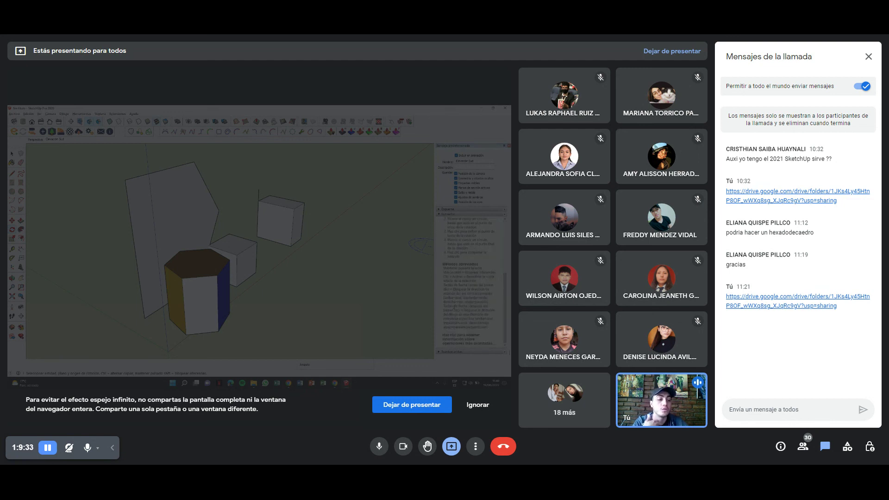
scroll(470, 278, "up", 2)
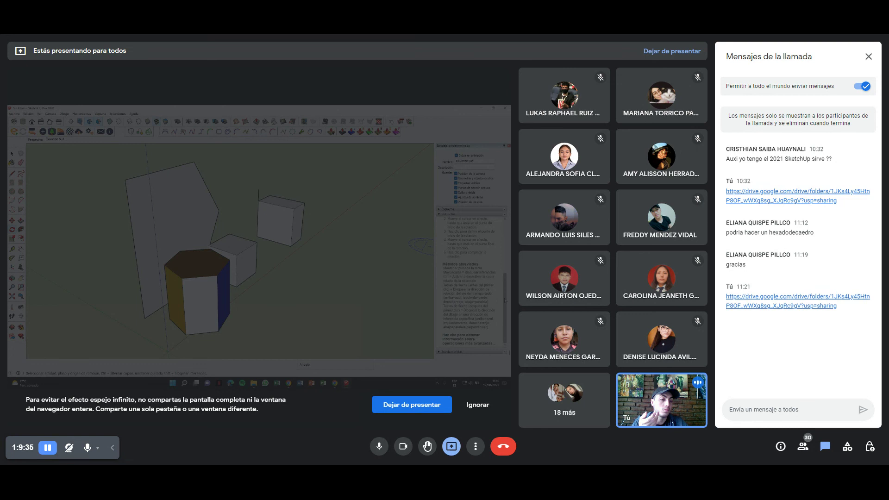
scroll(469, 278, "up", 5)
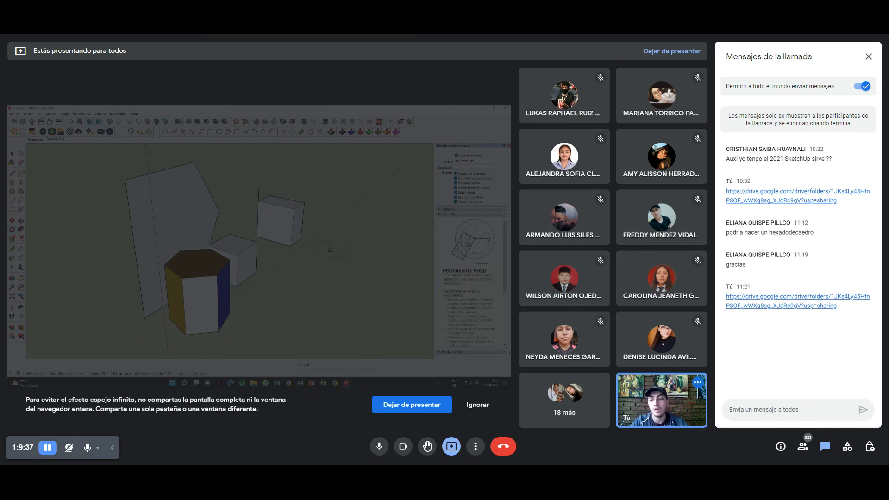
Orbit the model once more around the prism and boxes.
mouse_move(328, 251)
middle_mouse_down()
mouse_move(312, 291)
mouse_move(173, 256)
middle_mouse_up()
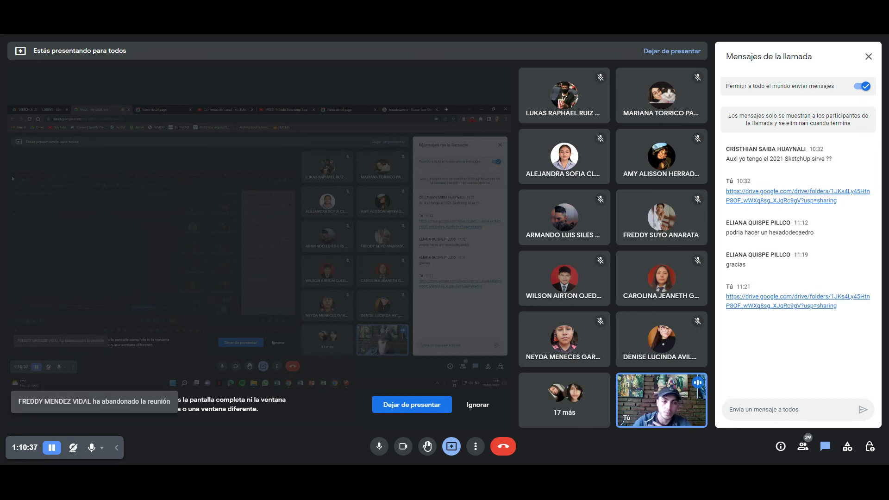
Close the chat, then browse and close the People list to show the full participant grid.
left_click(868, 56)
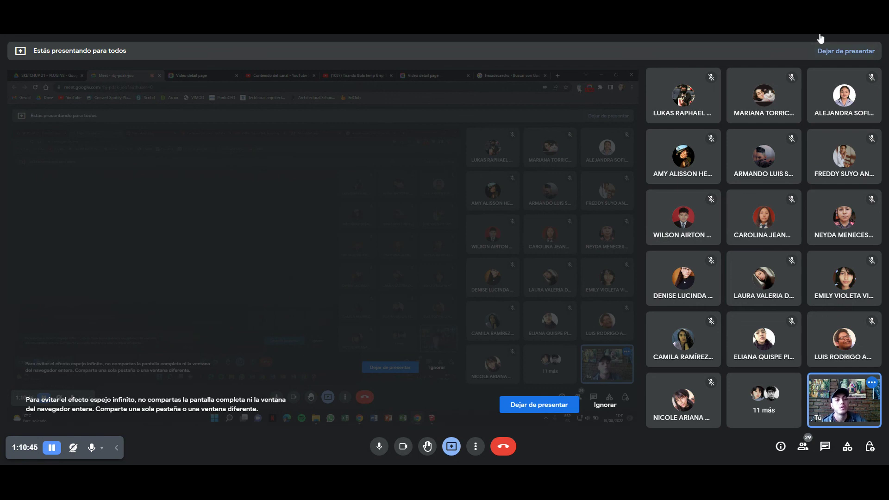
key("ctrl+alt+p")
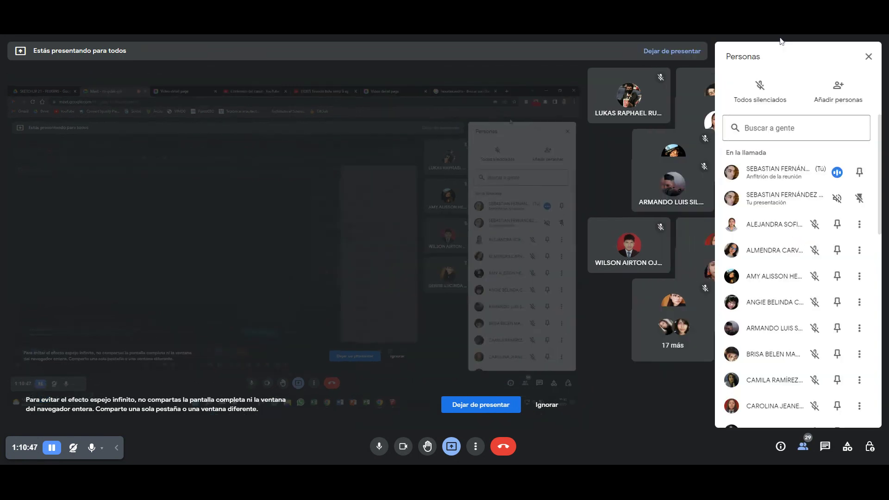
scroll(796, 278, "down", 10)
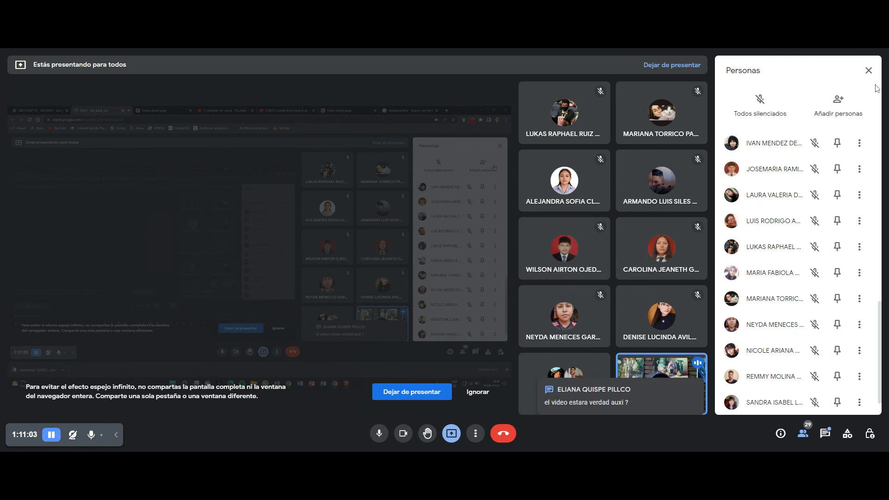
left_click(868, 71)
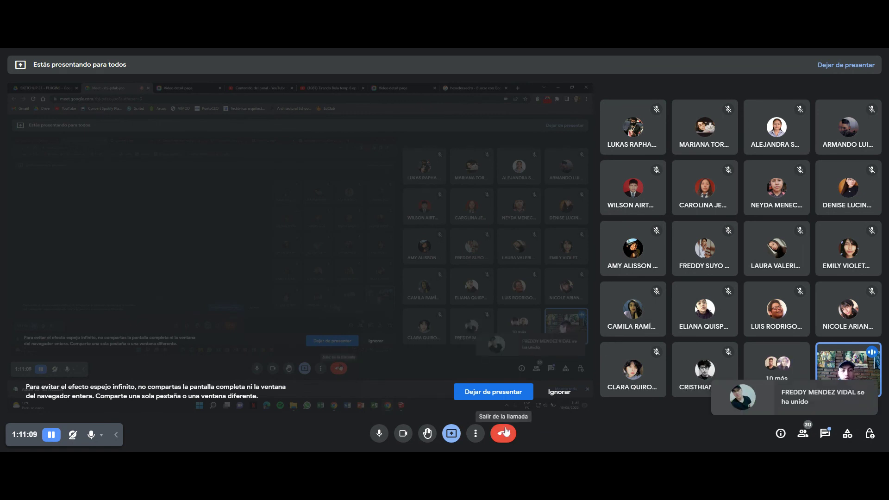
Stop presenting using the 'Dejar de presentar' button.
left_click(491, 396)
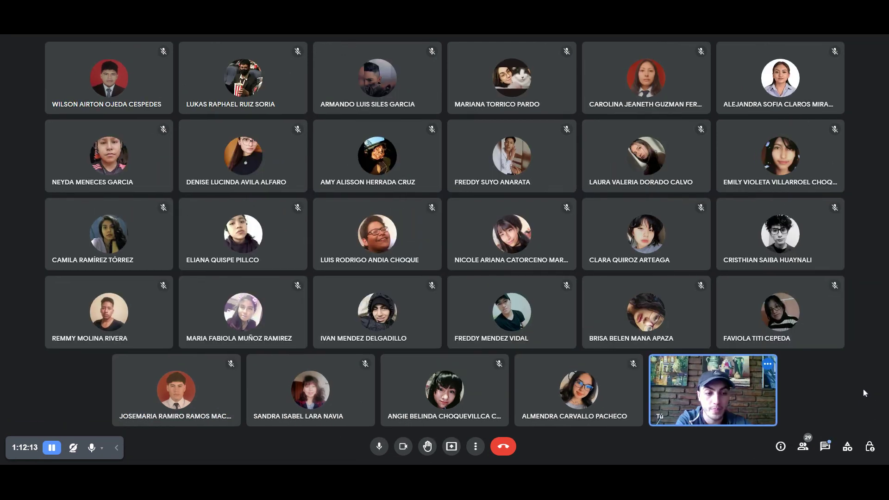
Glance at the chat, then turn off your camera and mute your microphone.
left_click(824, 447)
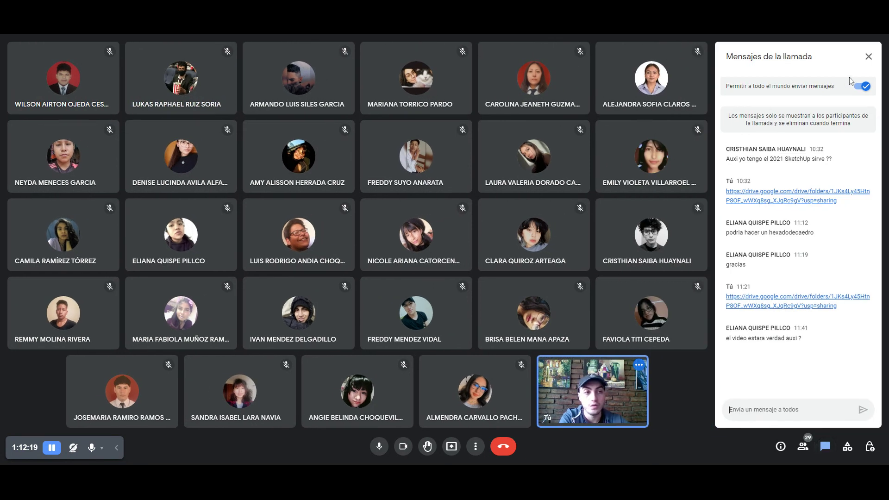
left_click(870, 57)
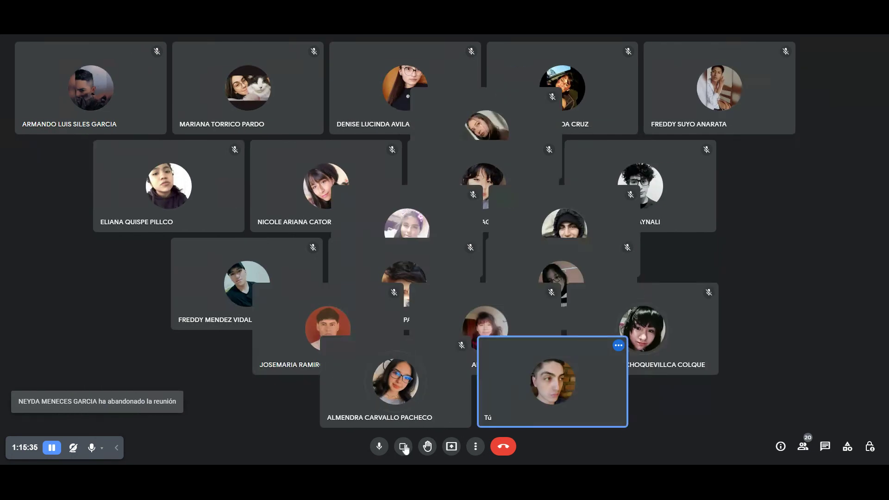
left_click(403, 447)
left_click(380, 447)
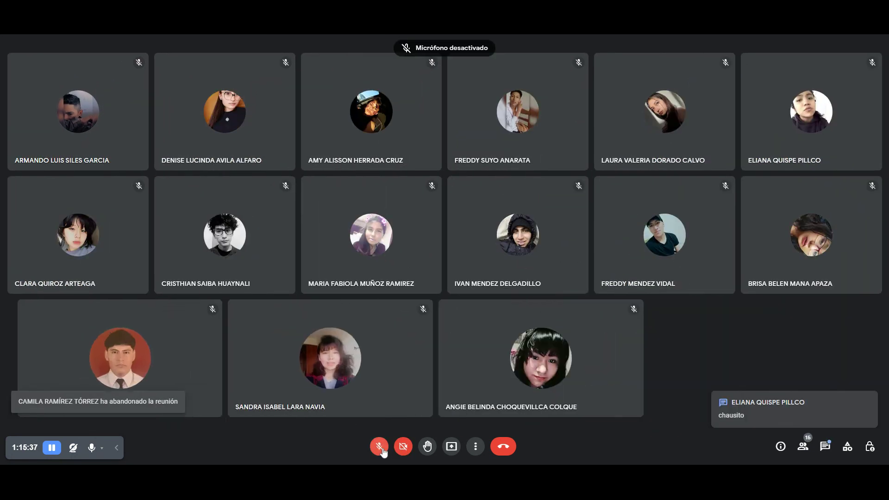